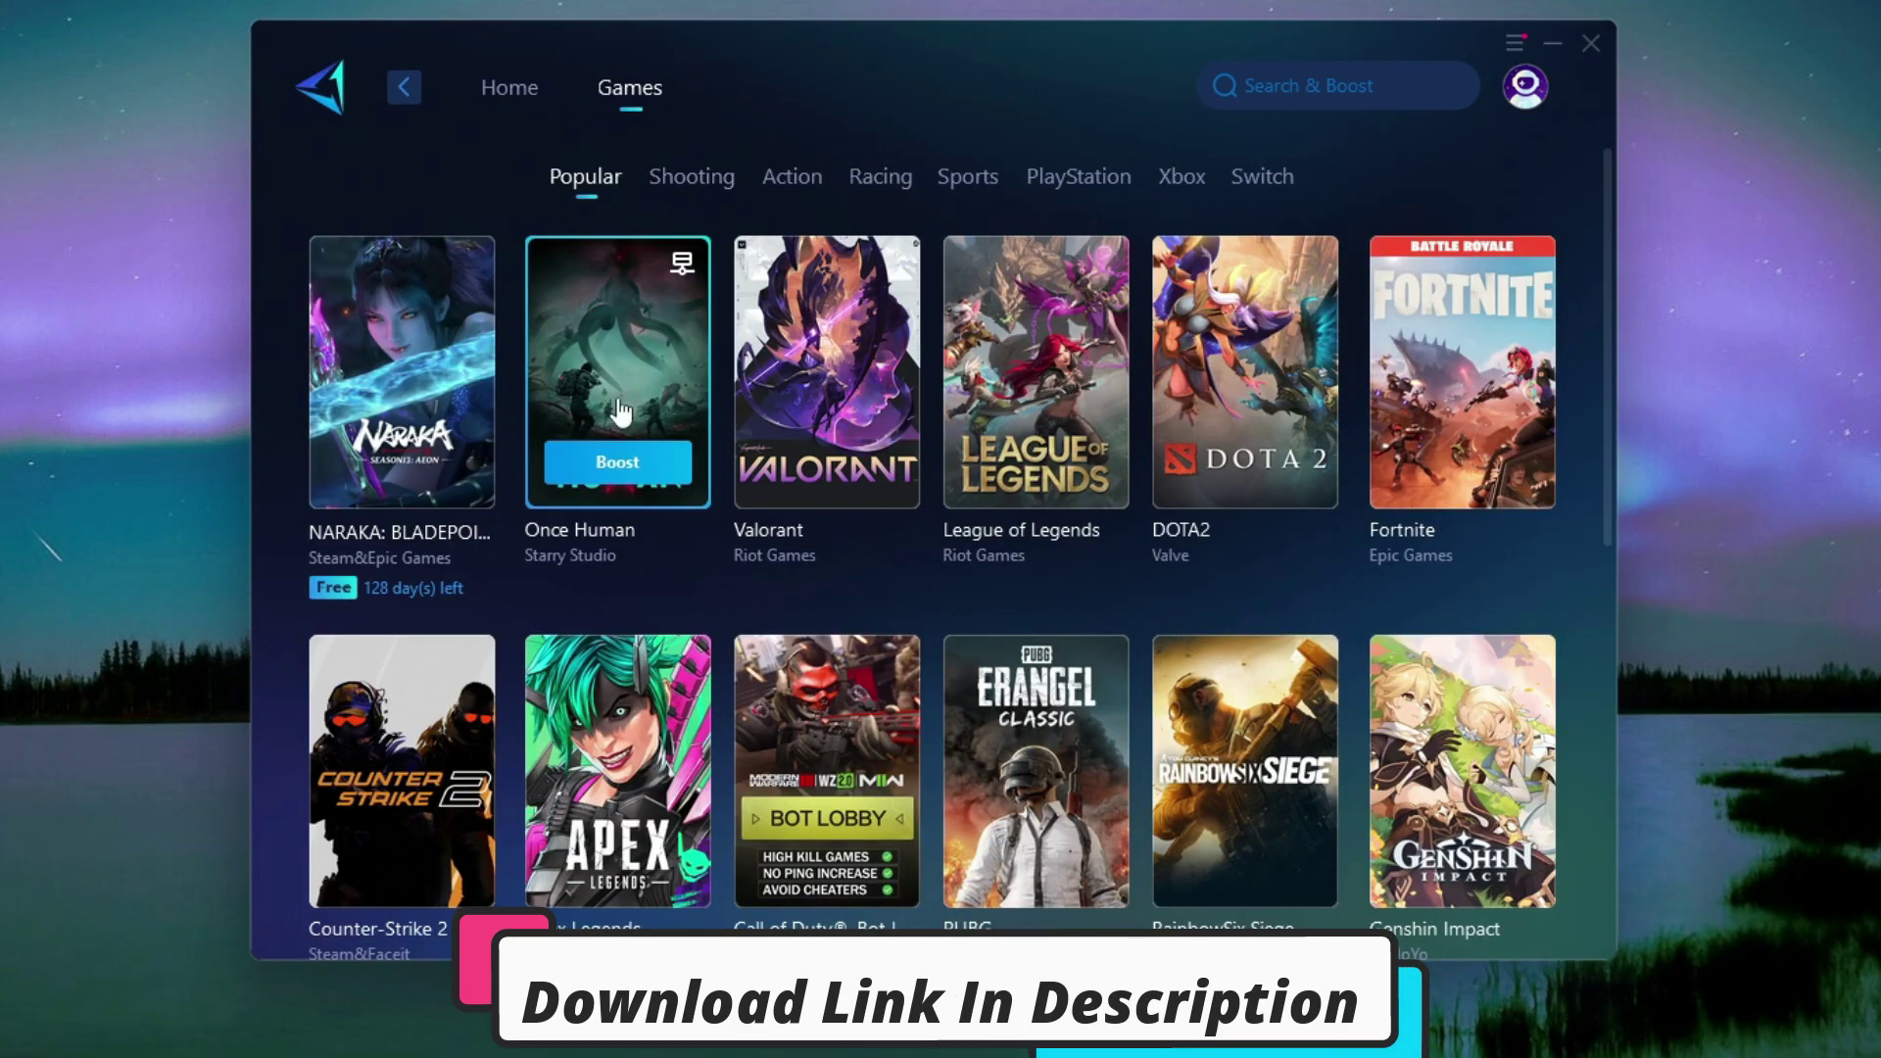
{"action": "scroll", "coordinate": [627, 450], "scroll_direction": "down", "scroll_amount": 8}
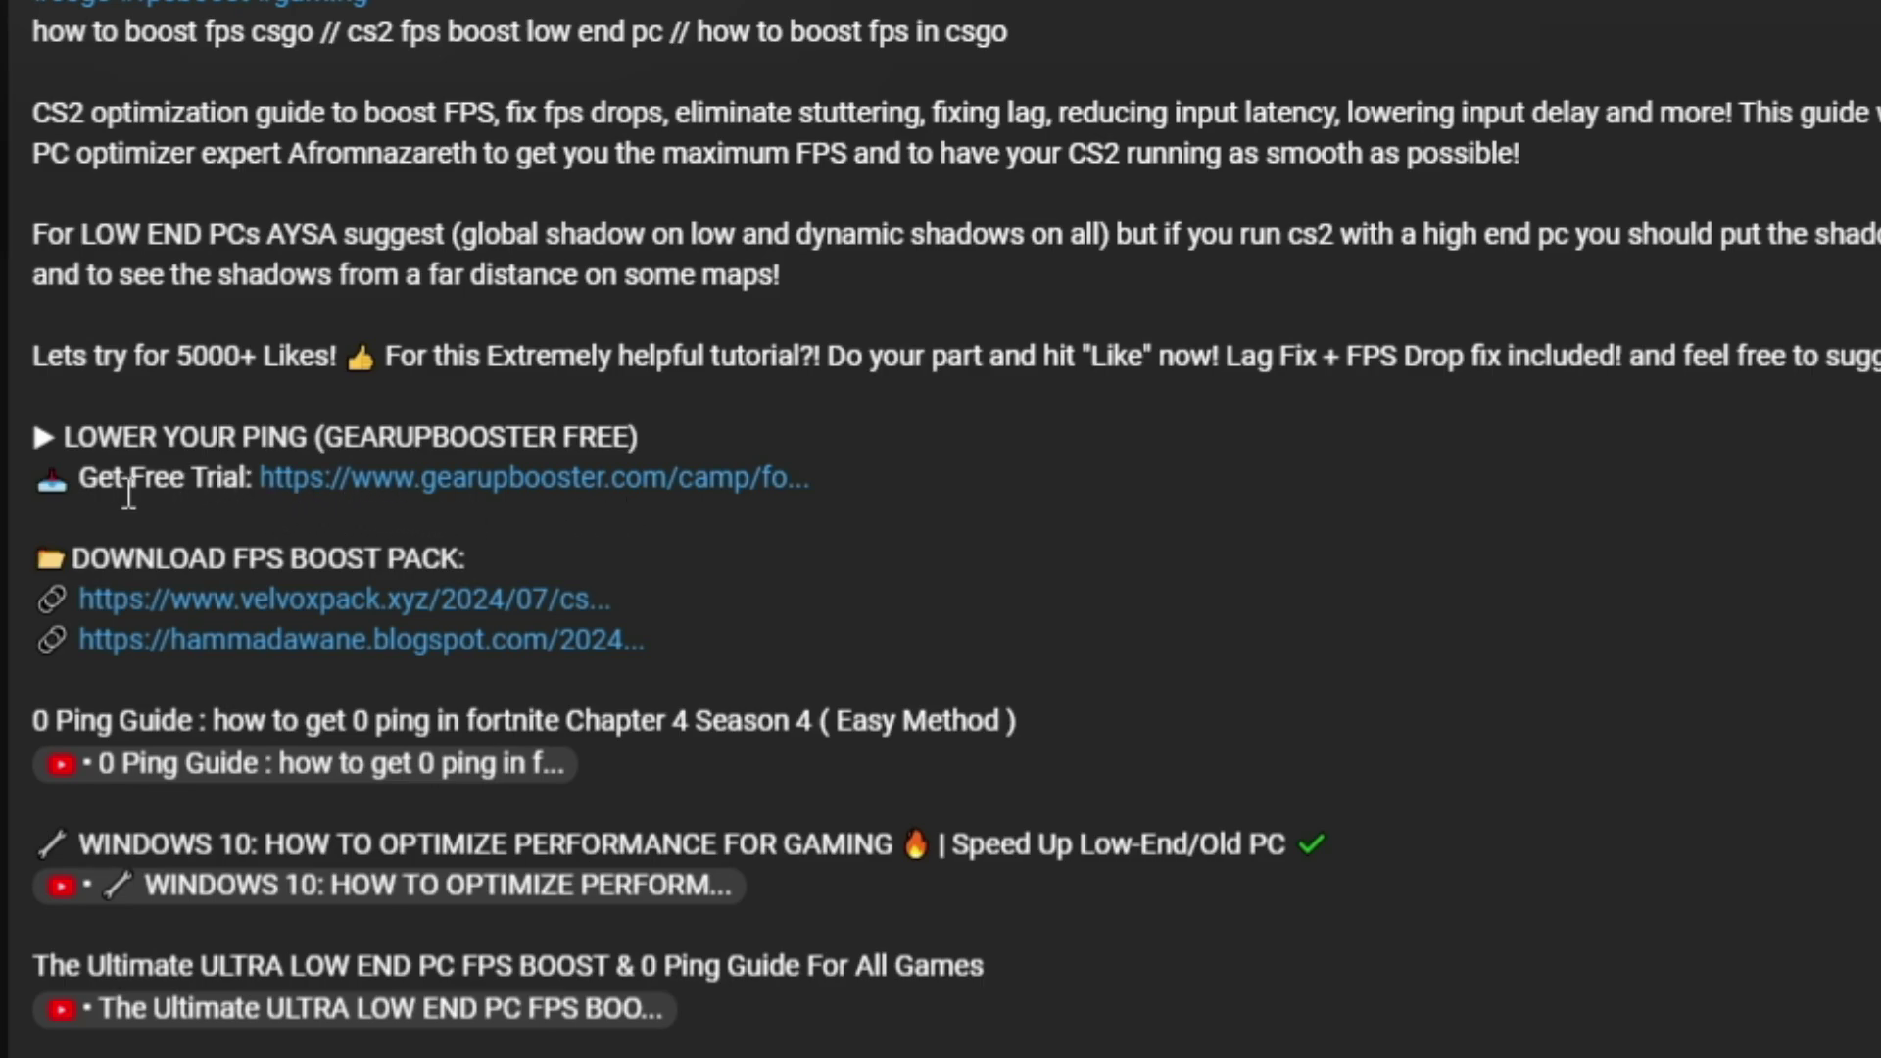
{"action": "left_click", "coordinate": [380, 490]}
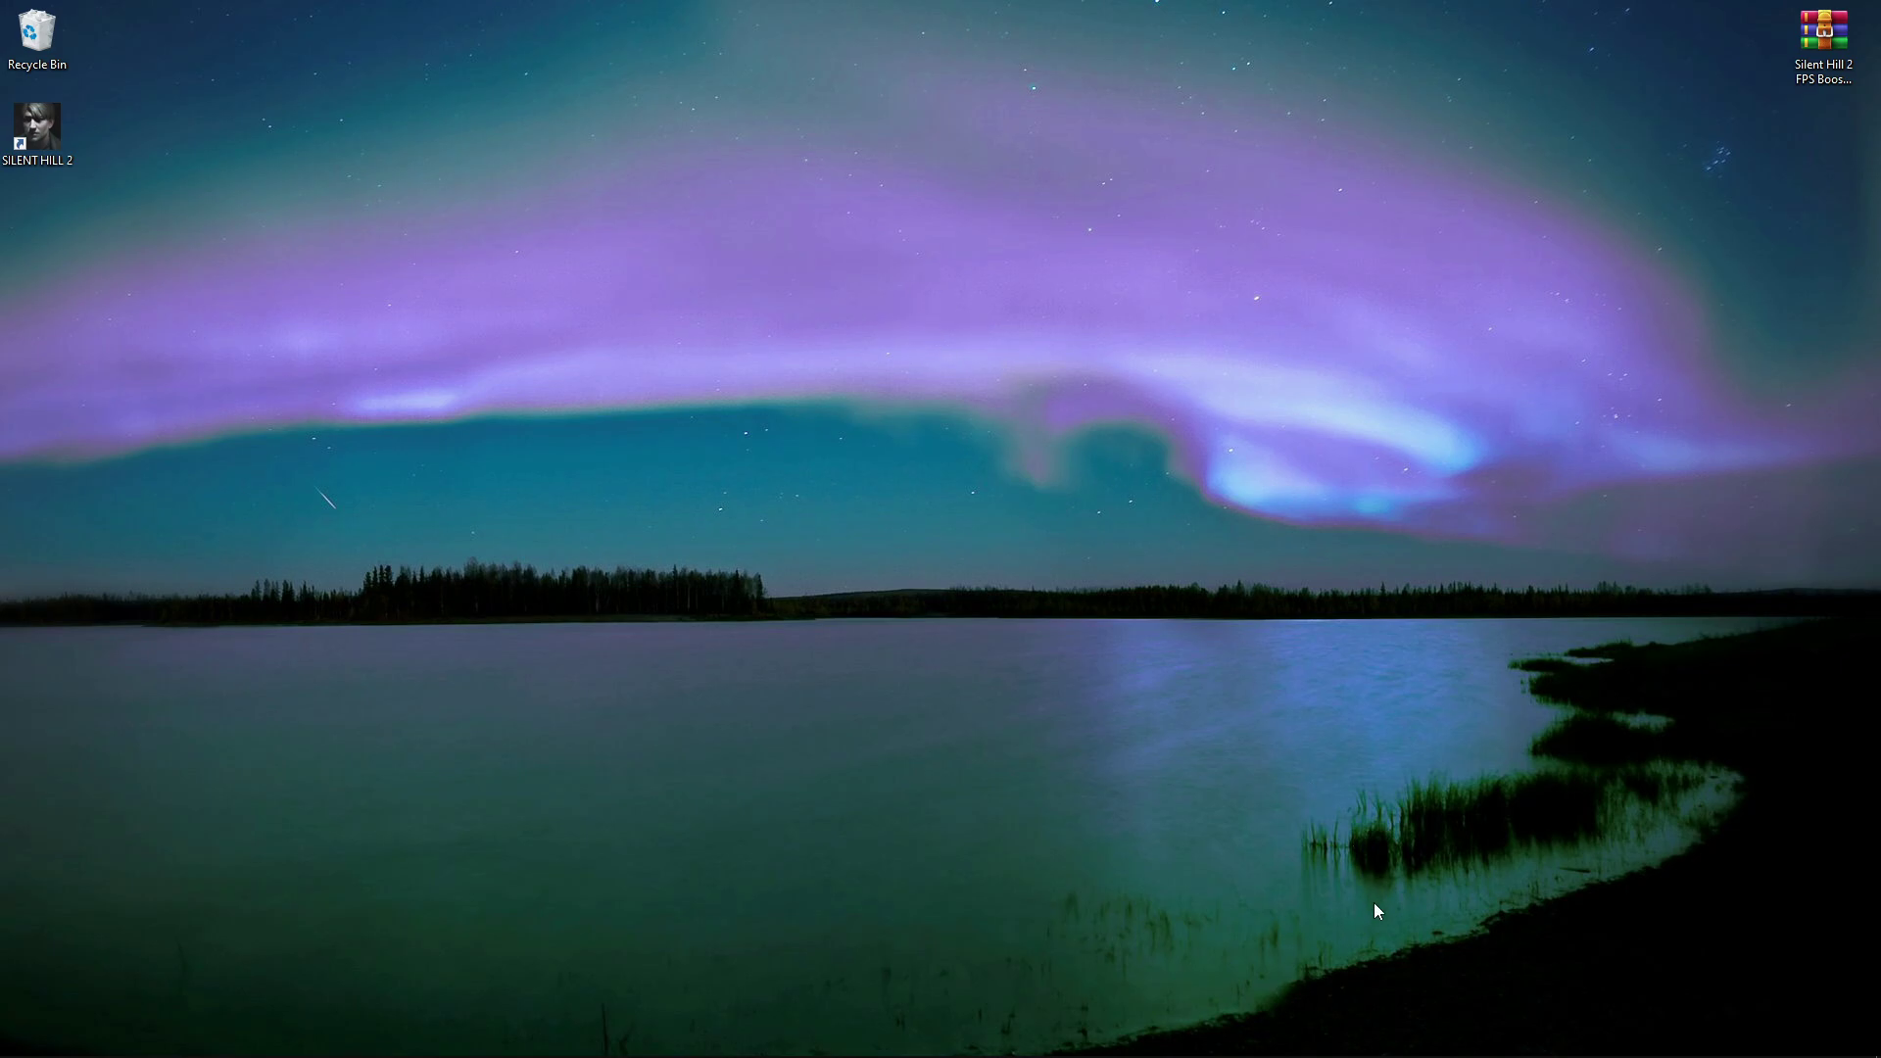
- Switch to Steam and open the SILENT HILL 2 page in the game library
{"action": "left_click", "coordinate": [1104, 970]}
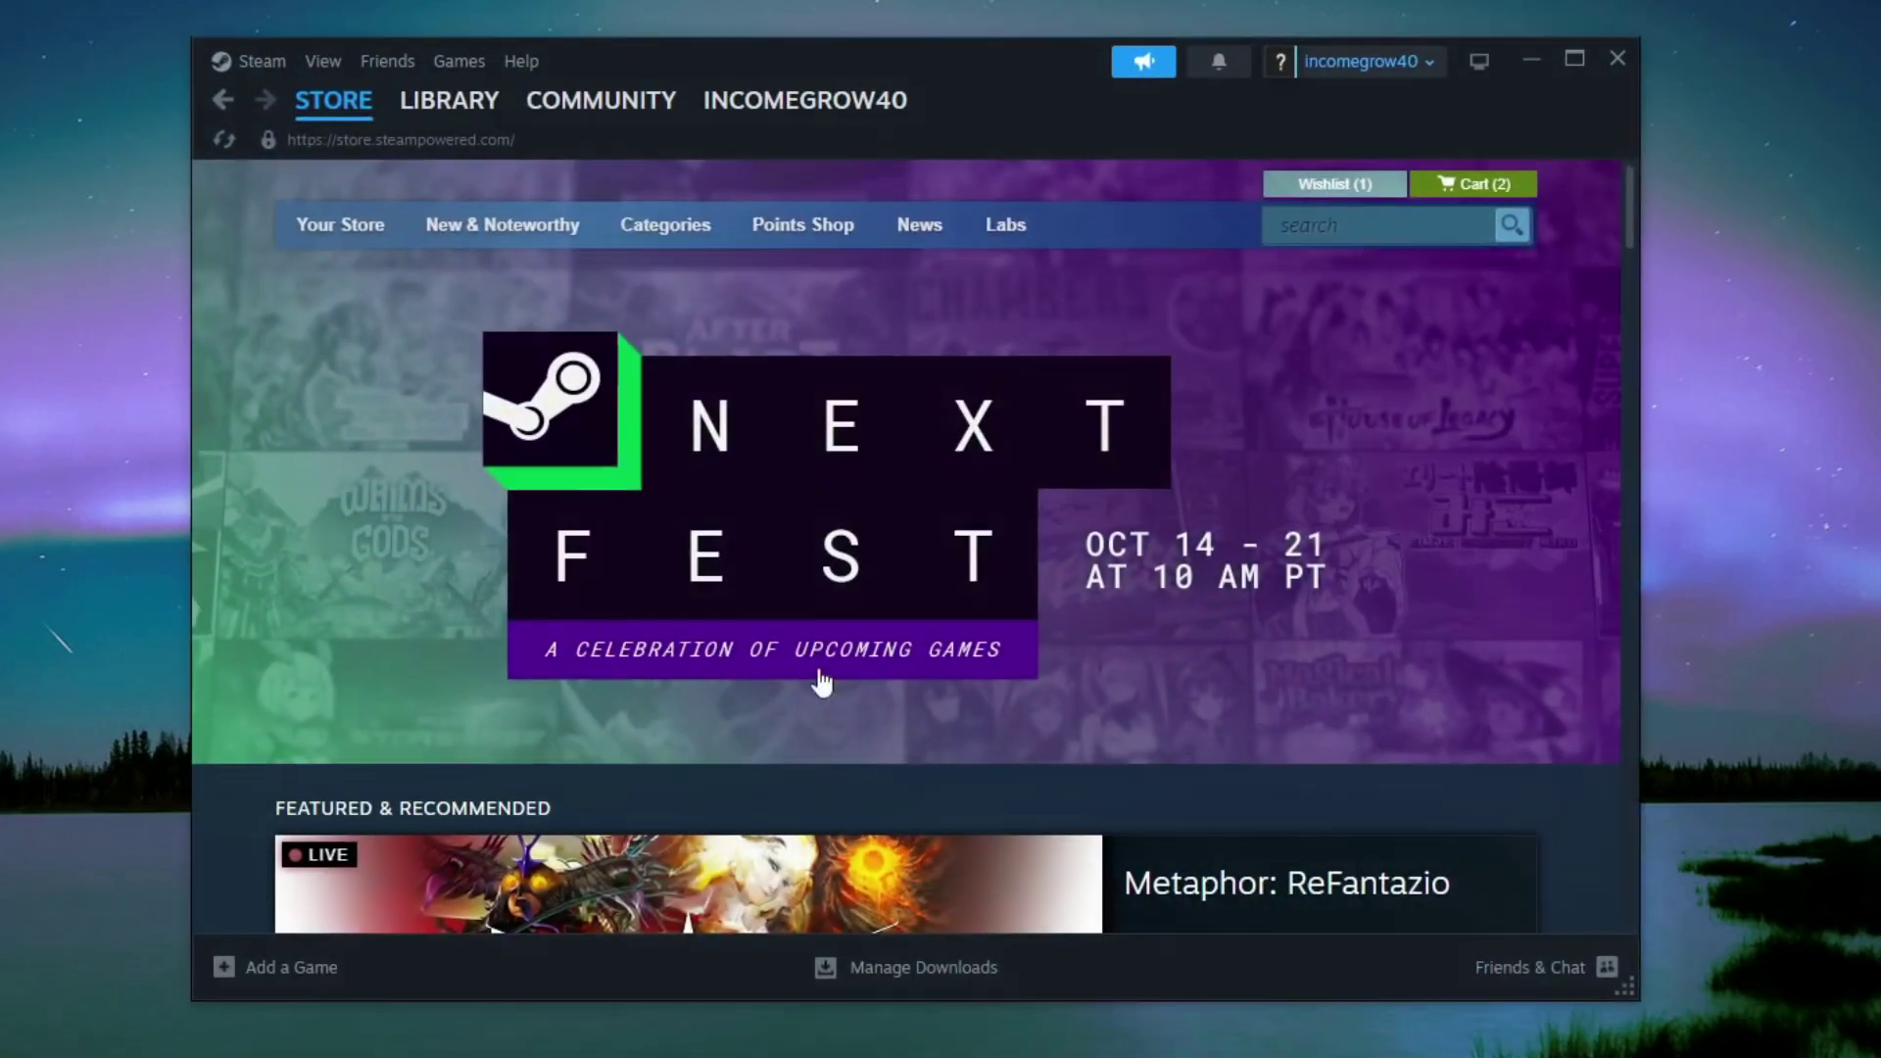
{"action": "mouse_move", "coordinate": [451, 103]}
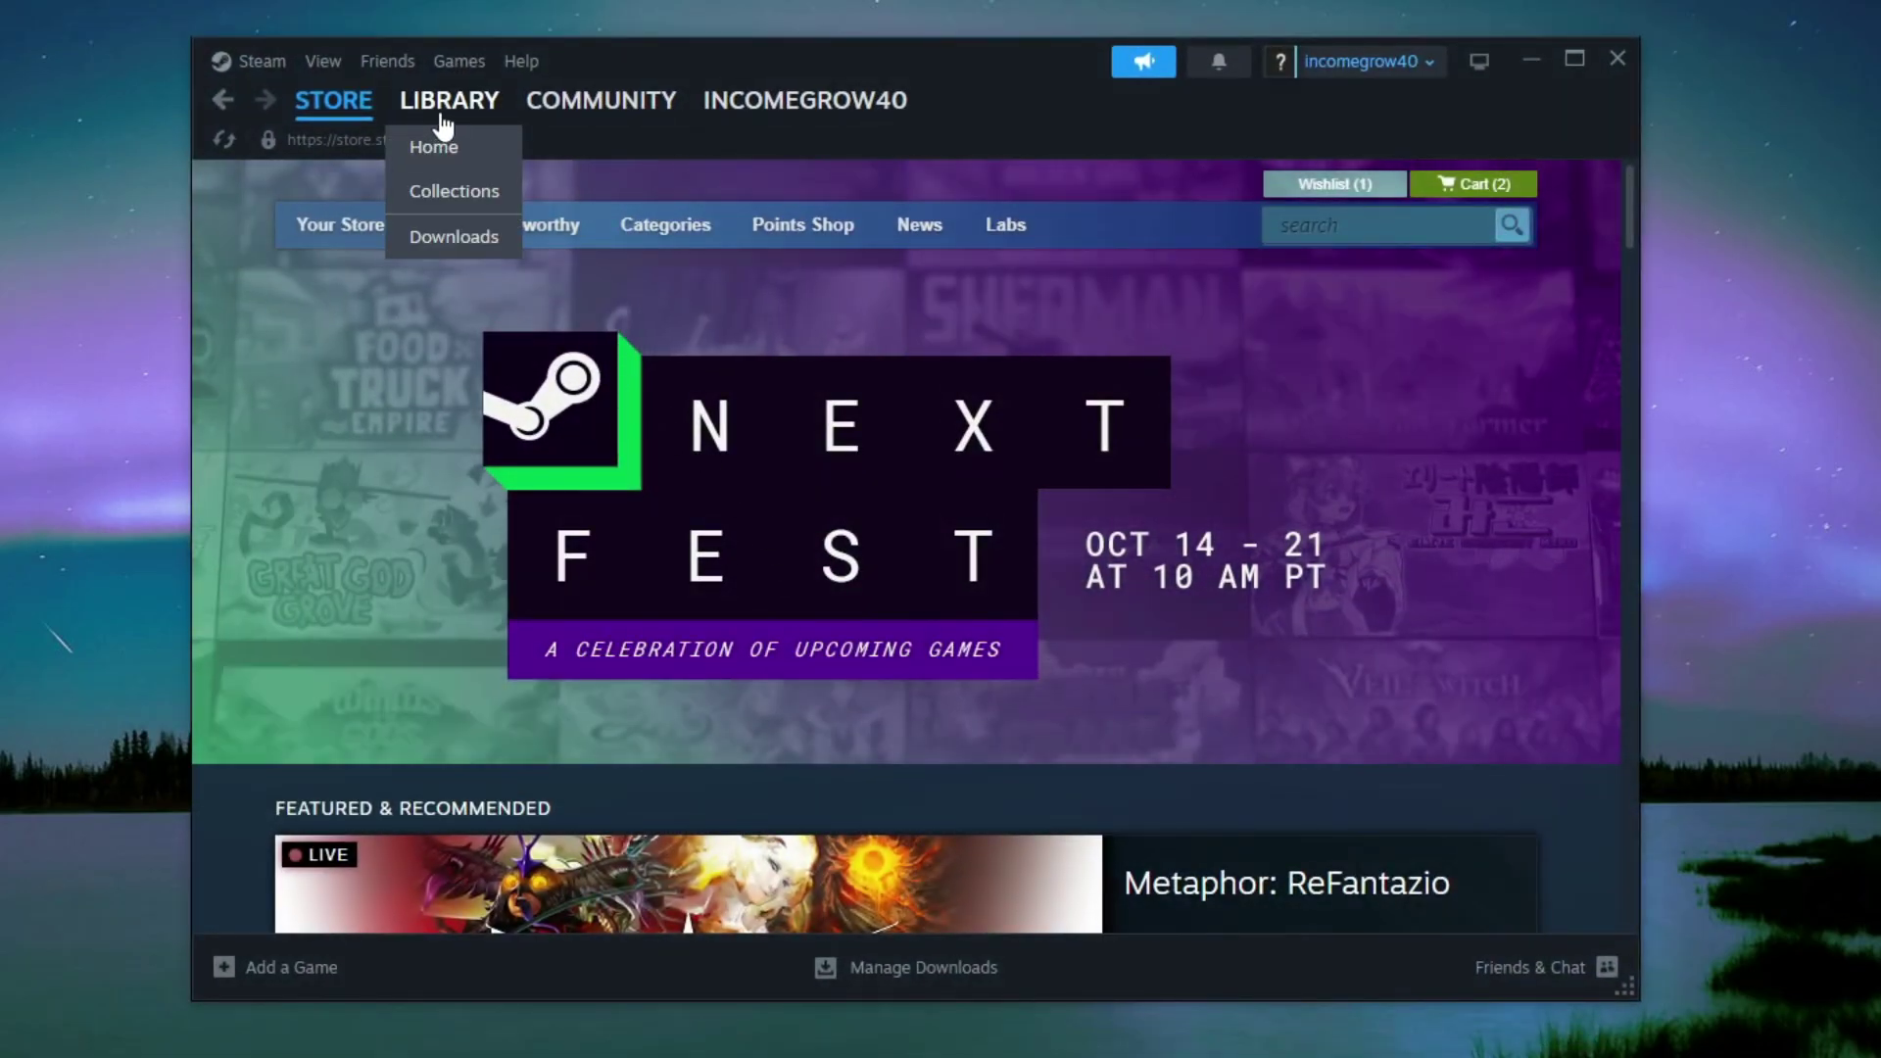
{"action": "left_click", "coordinate": [427, 147]}
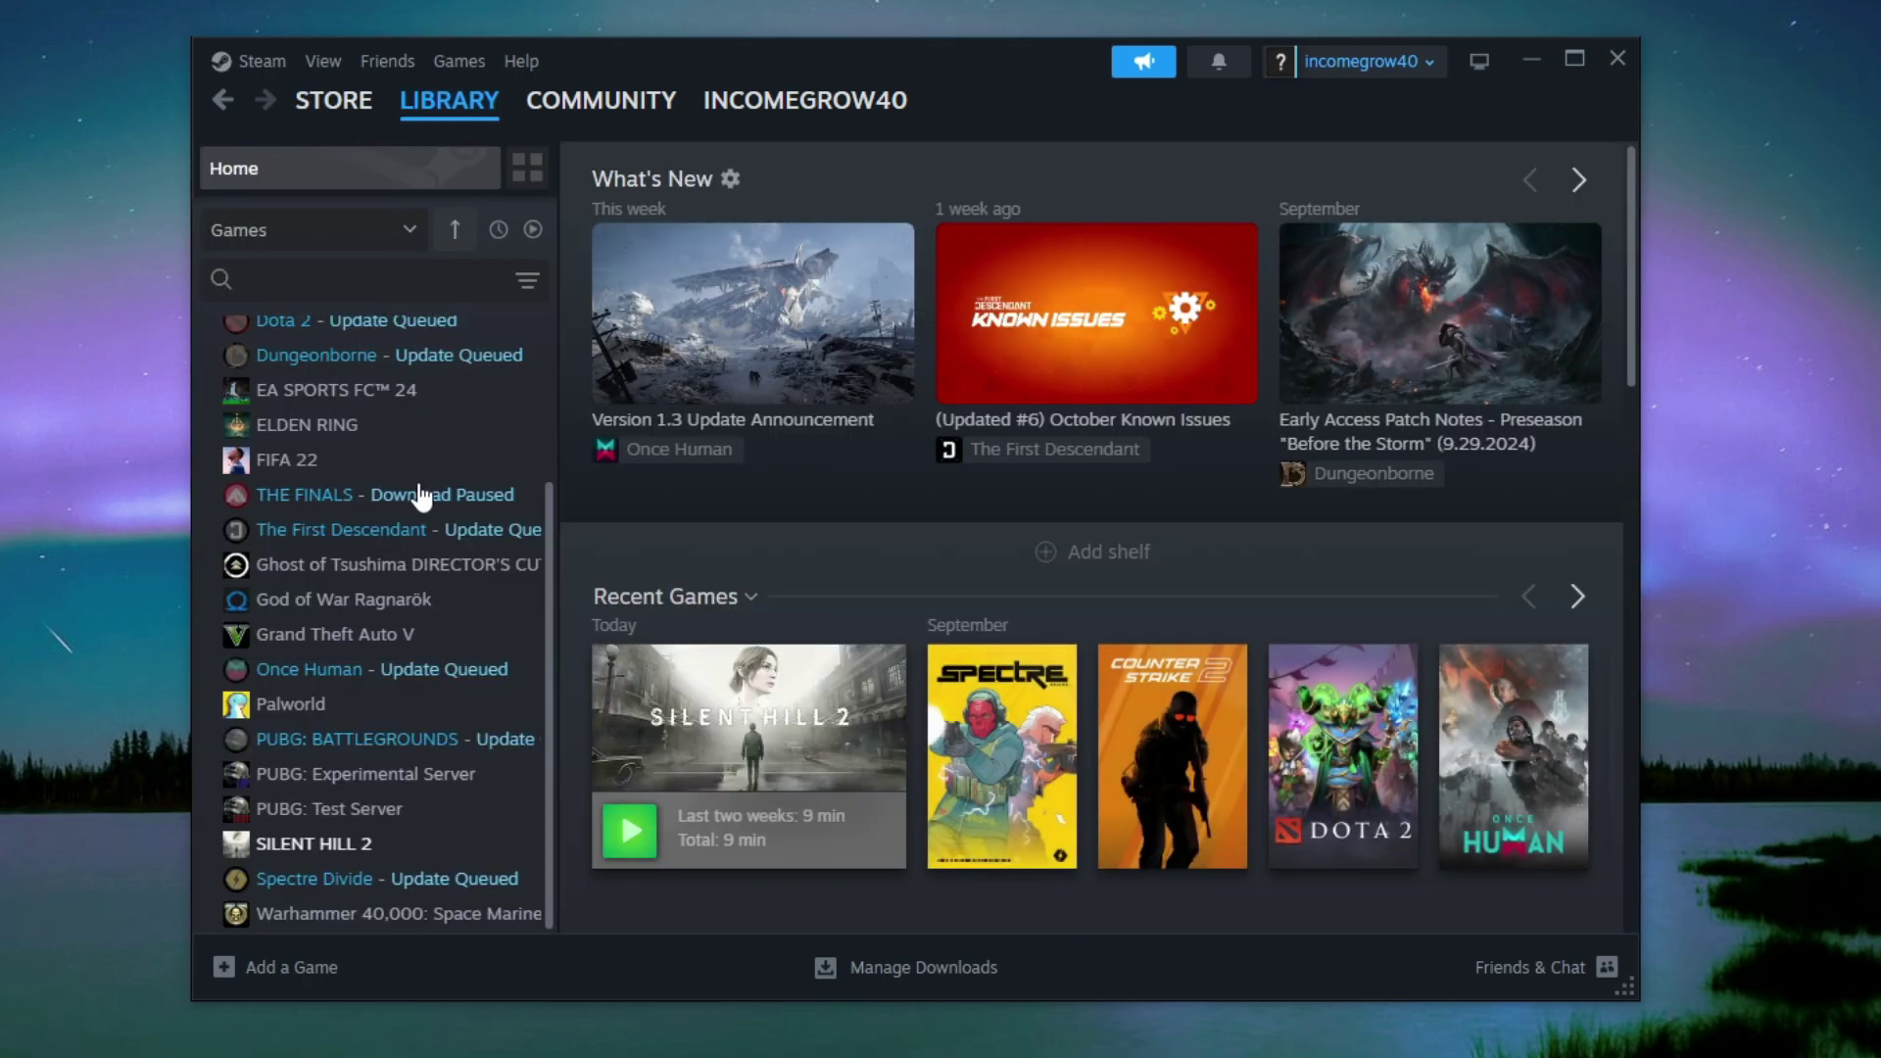
{"action": "left_click", "coordinate": [311, 849]}
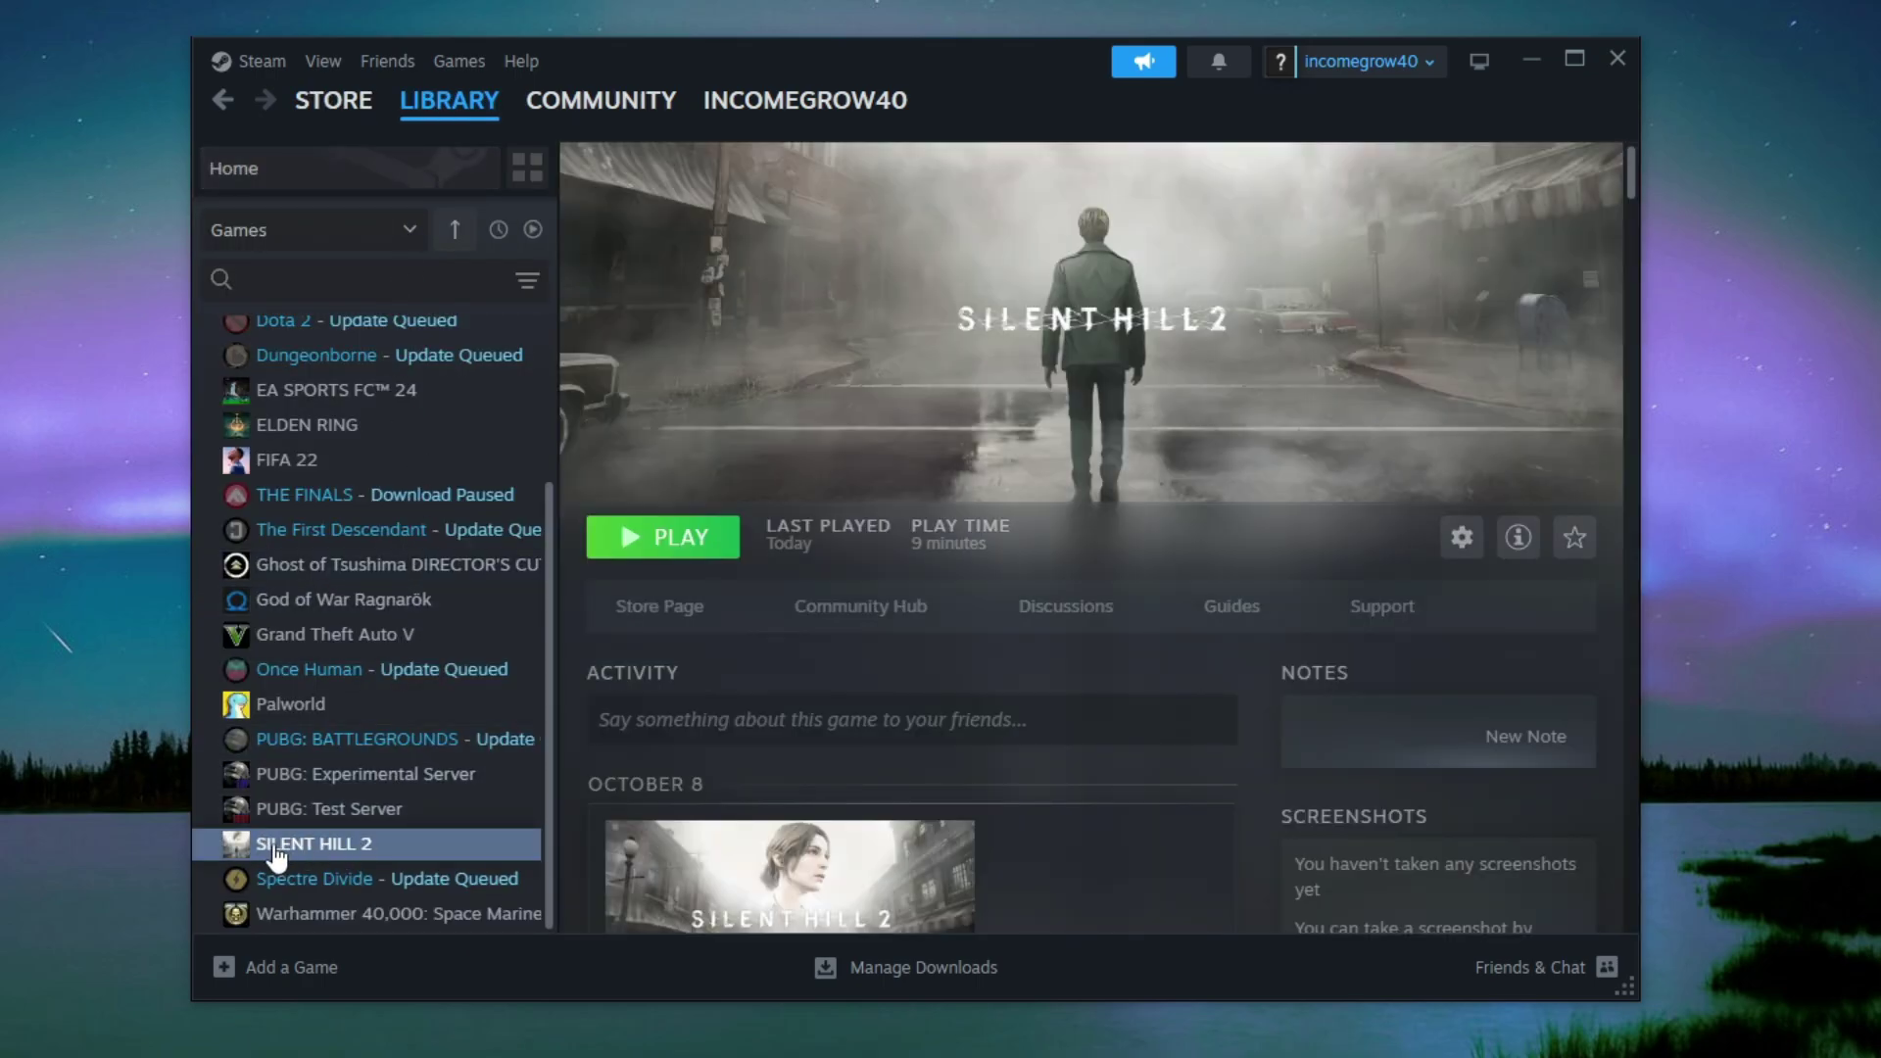
- Open the SILENT HILL 2 installation folder from the game's installed files properties and reposition the folder window
{"action": "right_click", "coordinate": [304, 846]}
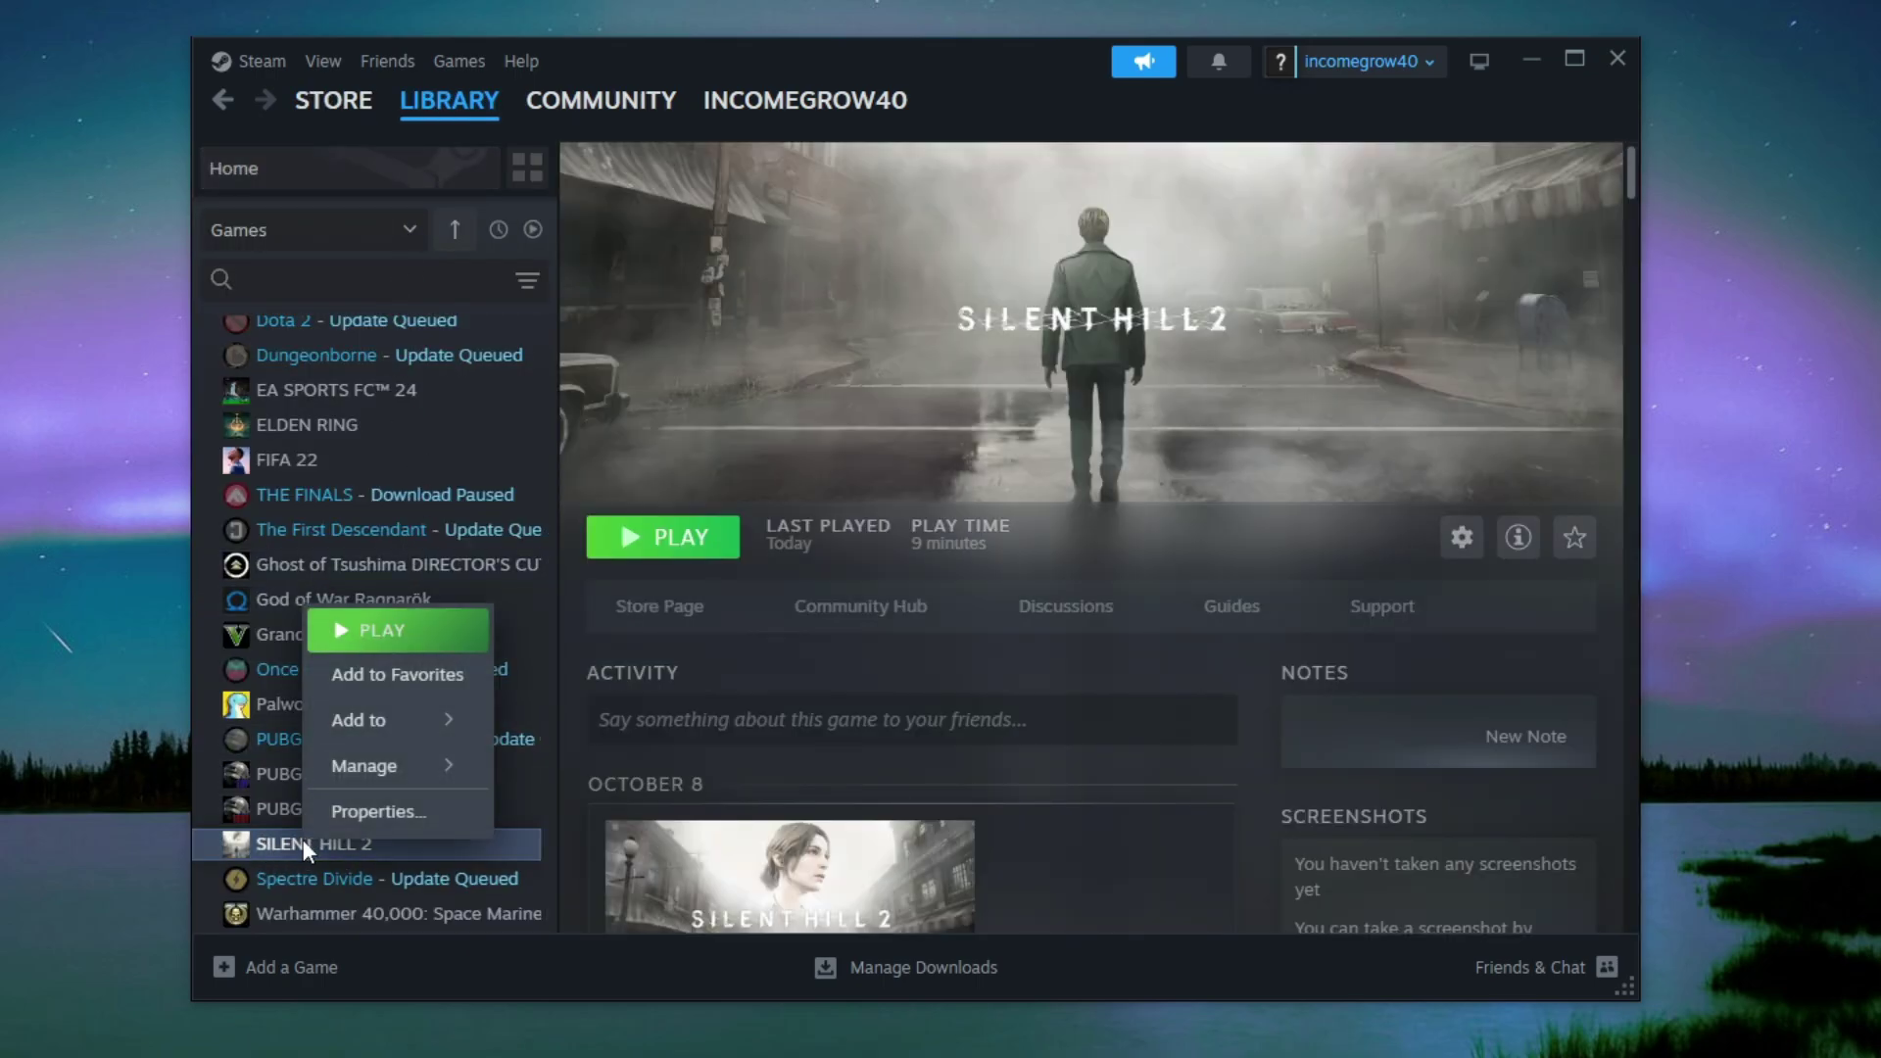
{"action": "left_click", "coordinate": [382, 812]}
{"action": "left_click", "coordinate": [428, 345]}
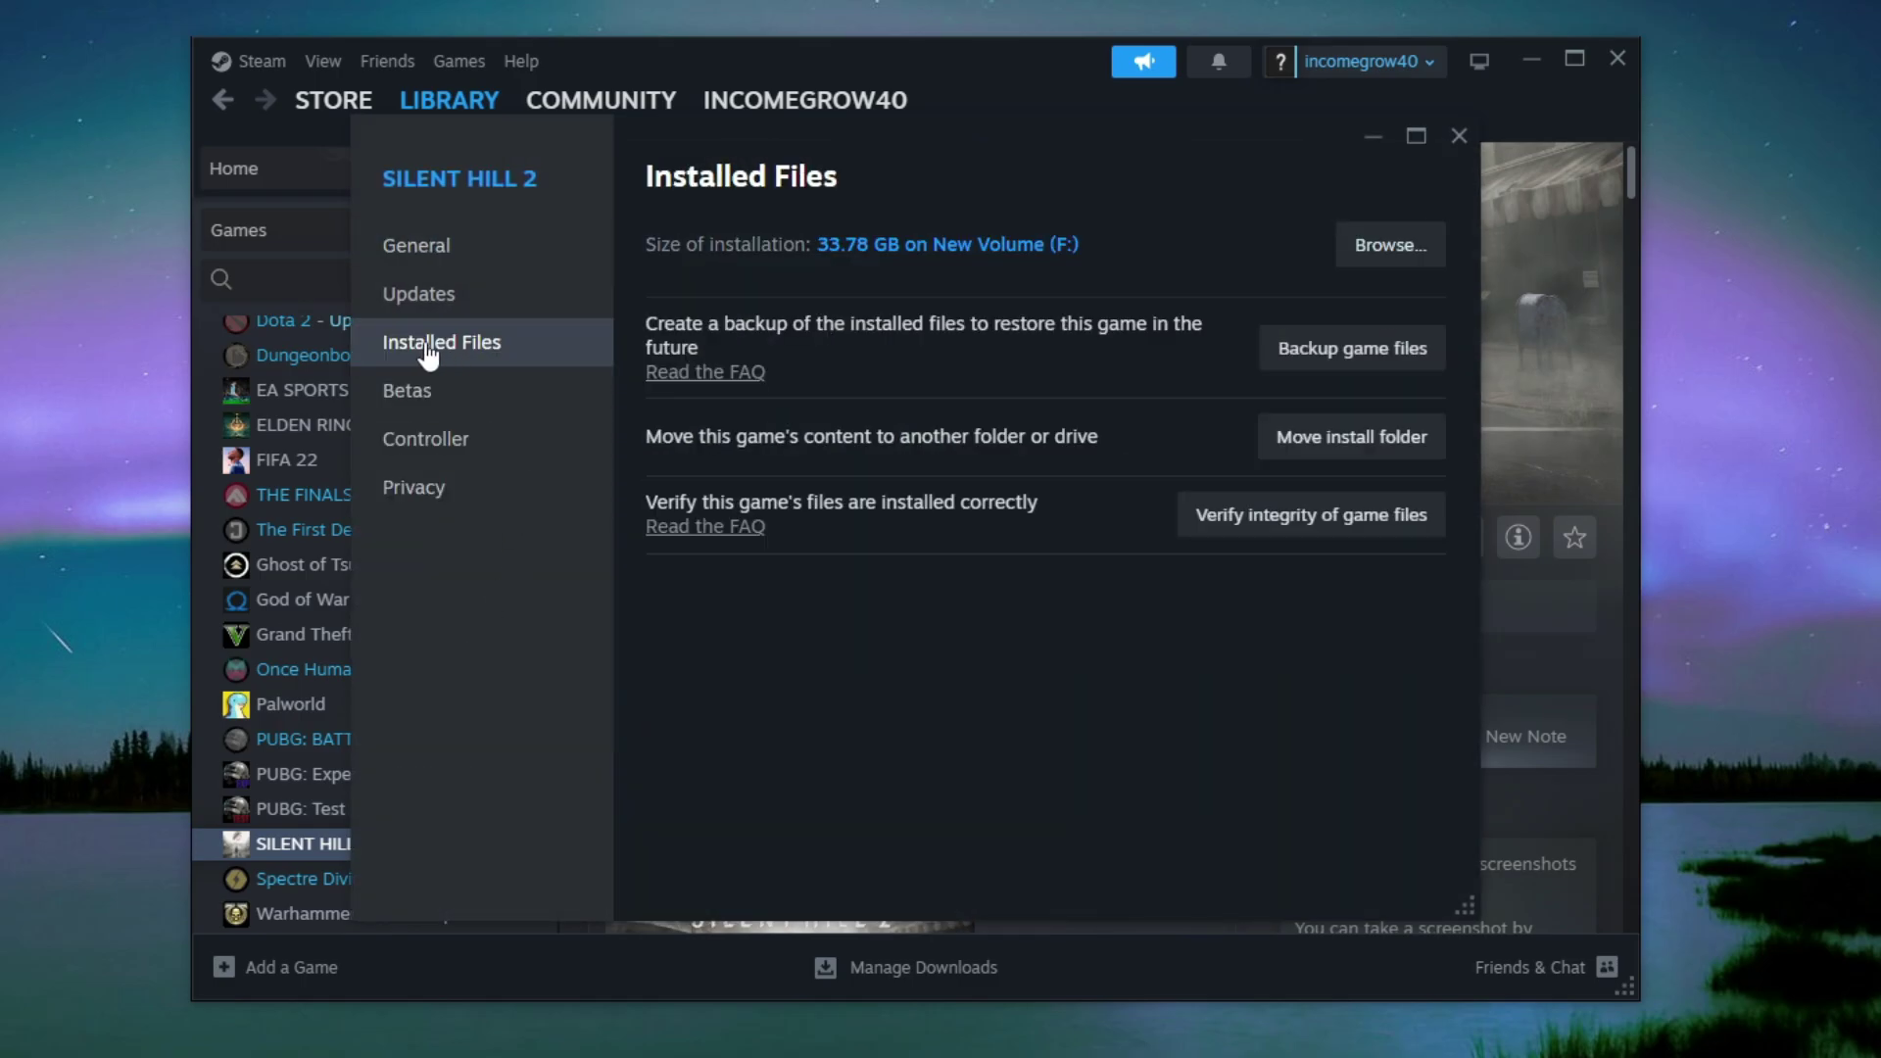
{"action": "left_click", "coordinate": [1377, 272]}
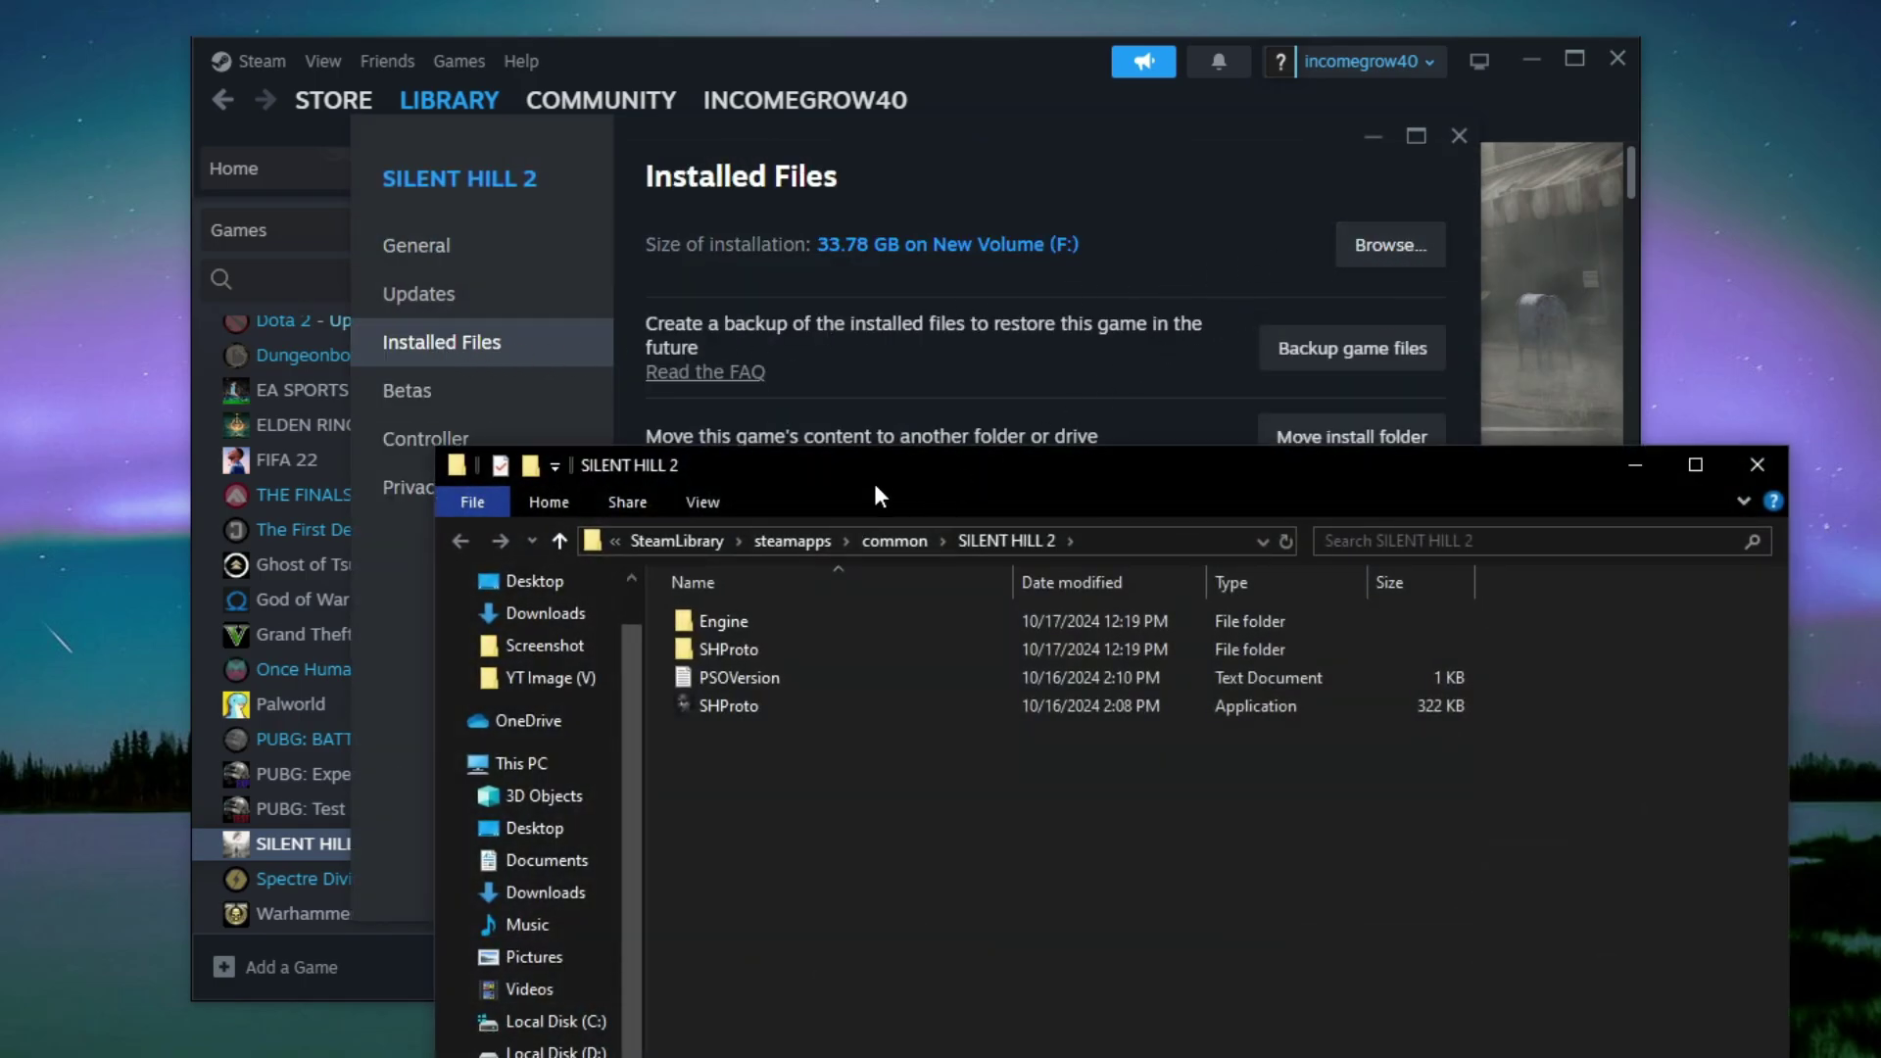
{"action": "left_click_drag", "start_coordinate": [874, 484], "coordinate": [732, 276]}
- Go to the SHProto\Binaries\Win64 folder inside the SILENT HILL 2 installation folder
{"action": "left_click", "coordinate": [608, 440]}
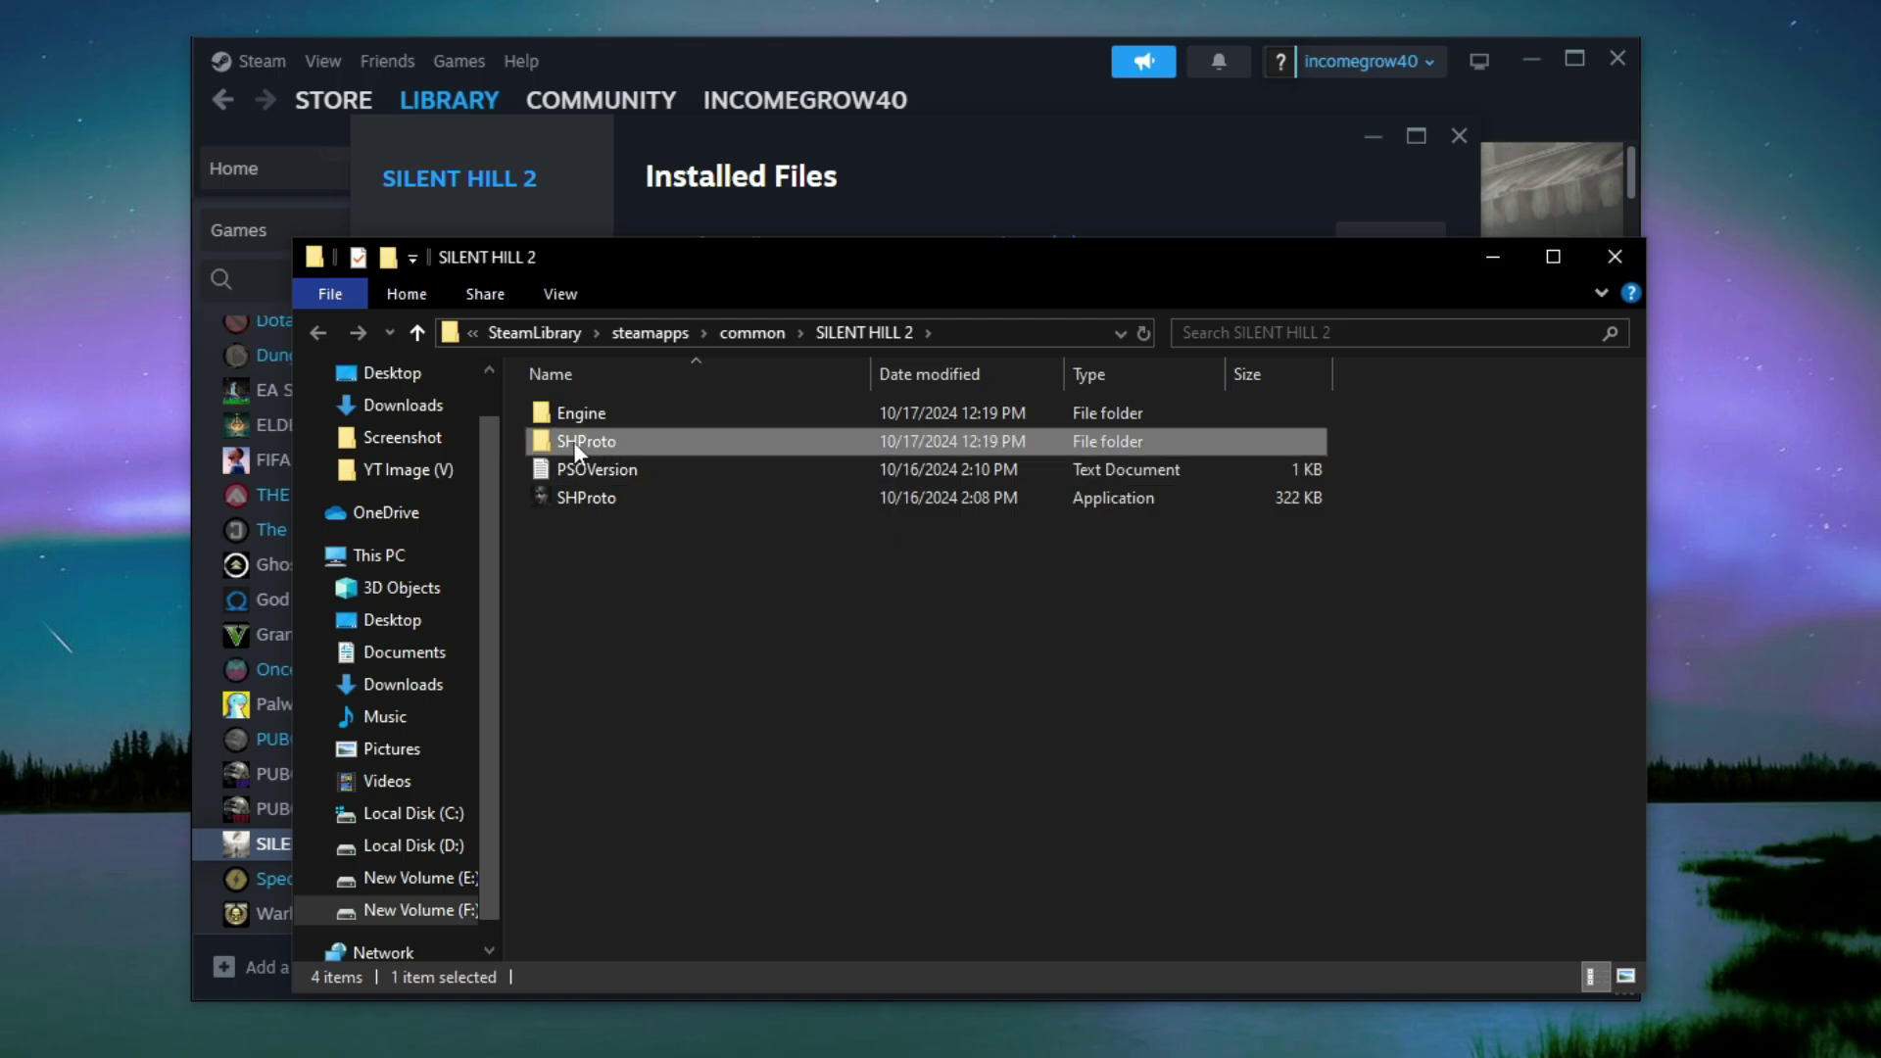
{"action": "double_click", "coordinate": [586, 439]}
{"action": "left_click", "coordinate": [592, 414]}
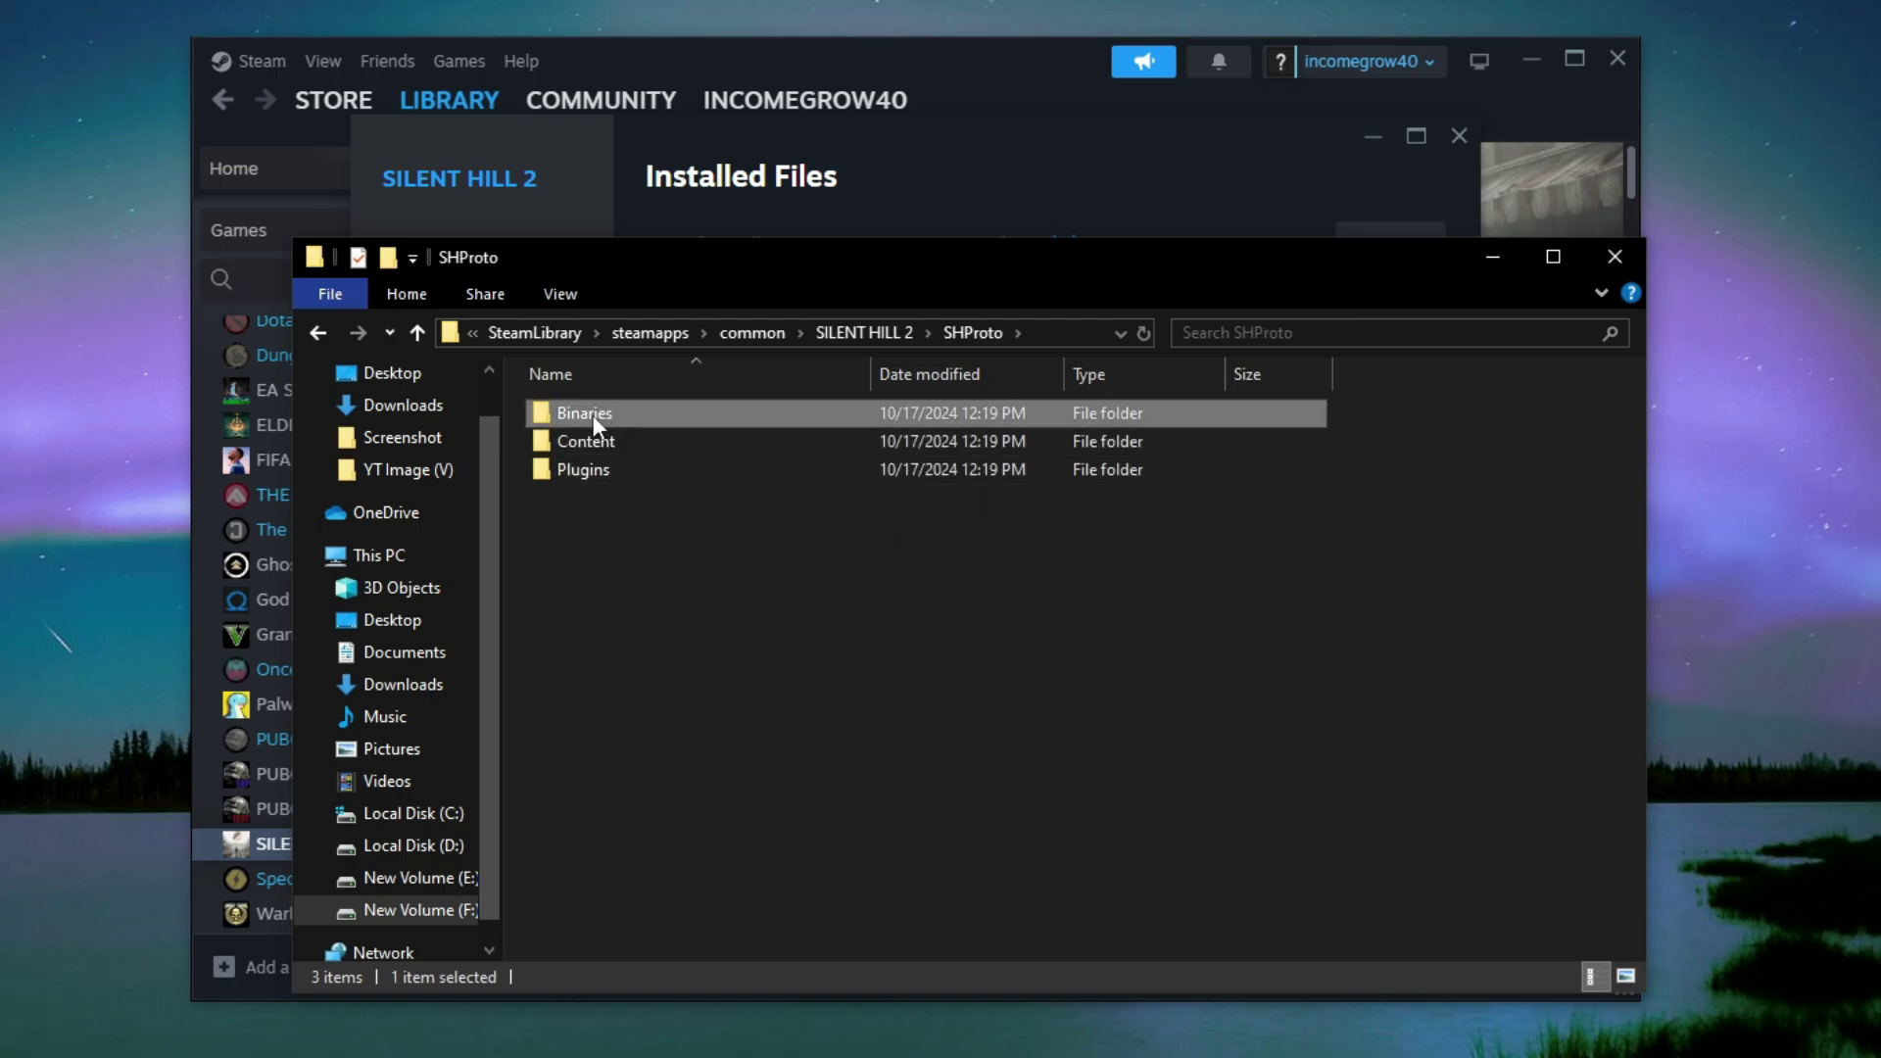
{"action": "double_click", "coordinate": [582, 414]}
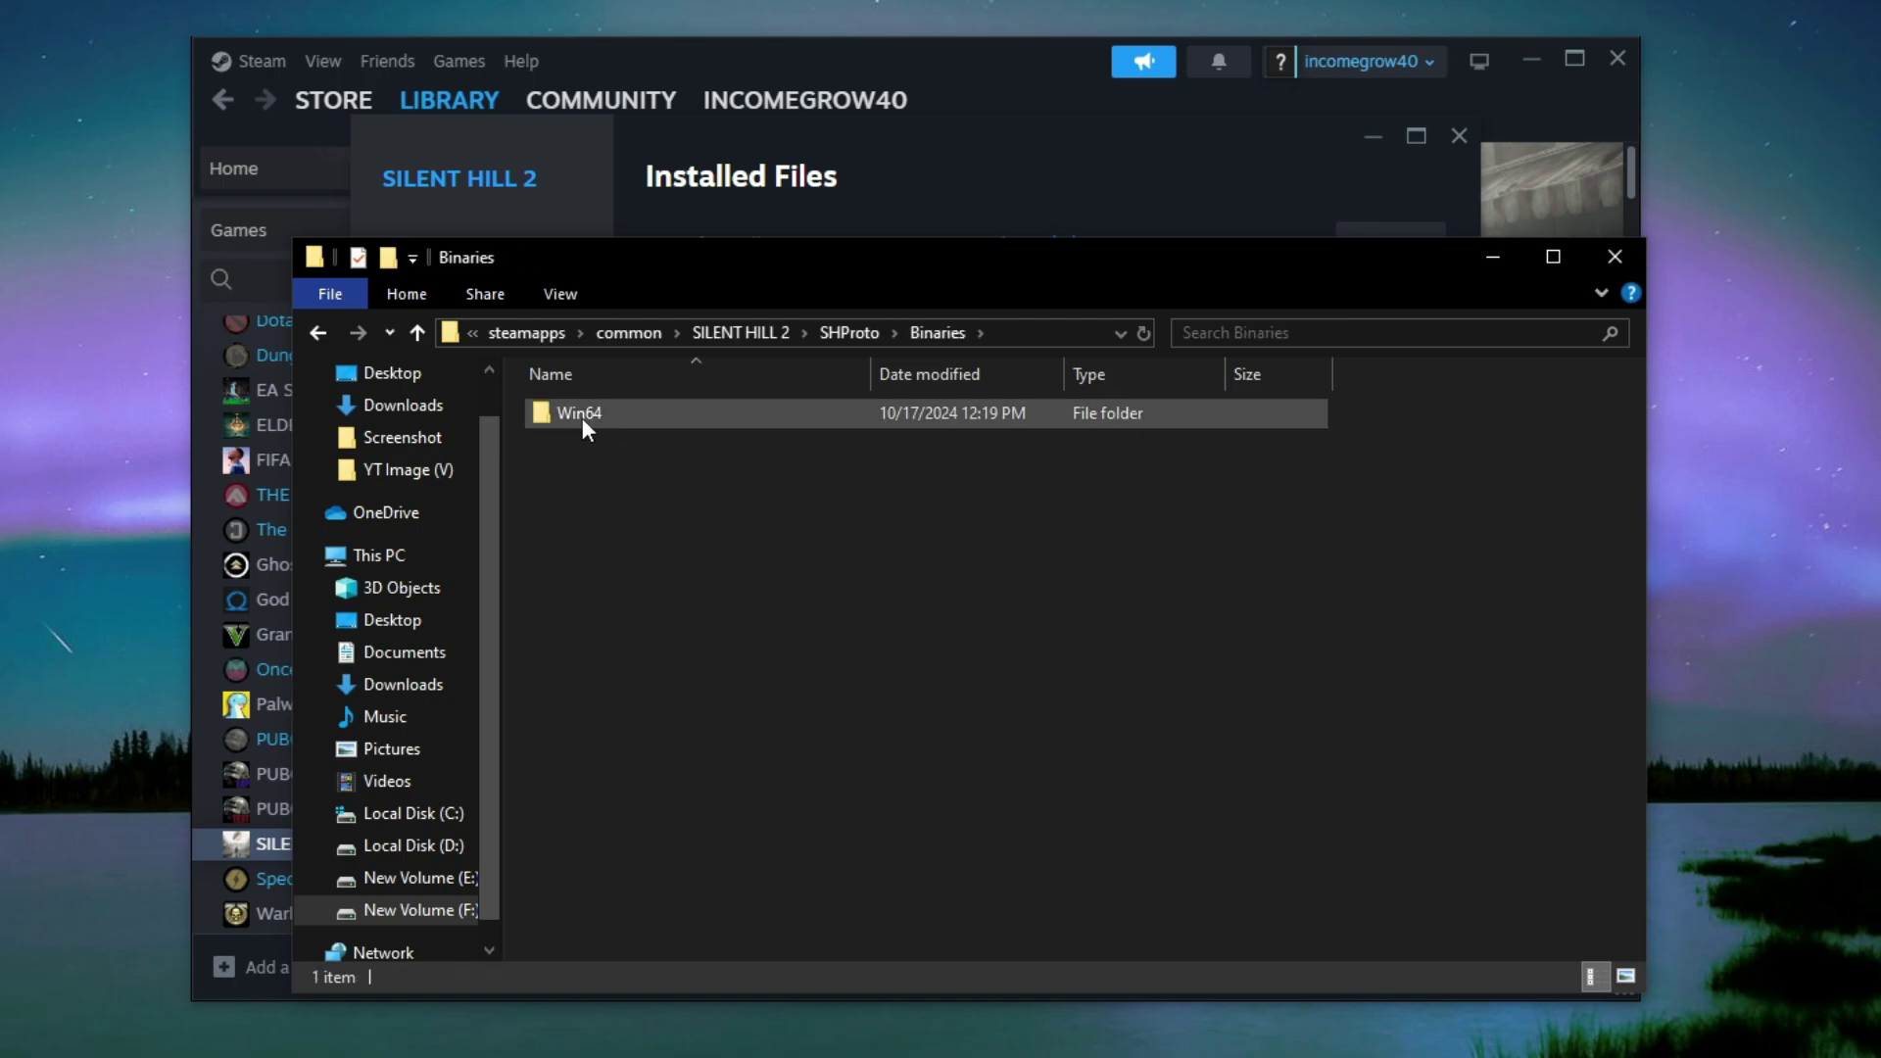
{"action": "double_click", "coordinate": [582, 417]}
- Disable full-screen optimisations in the compatibility properties of SHProto-Win64-Shipping and apply the change
{"action": "left_click", "coordinate": [650, 525]}
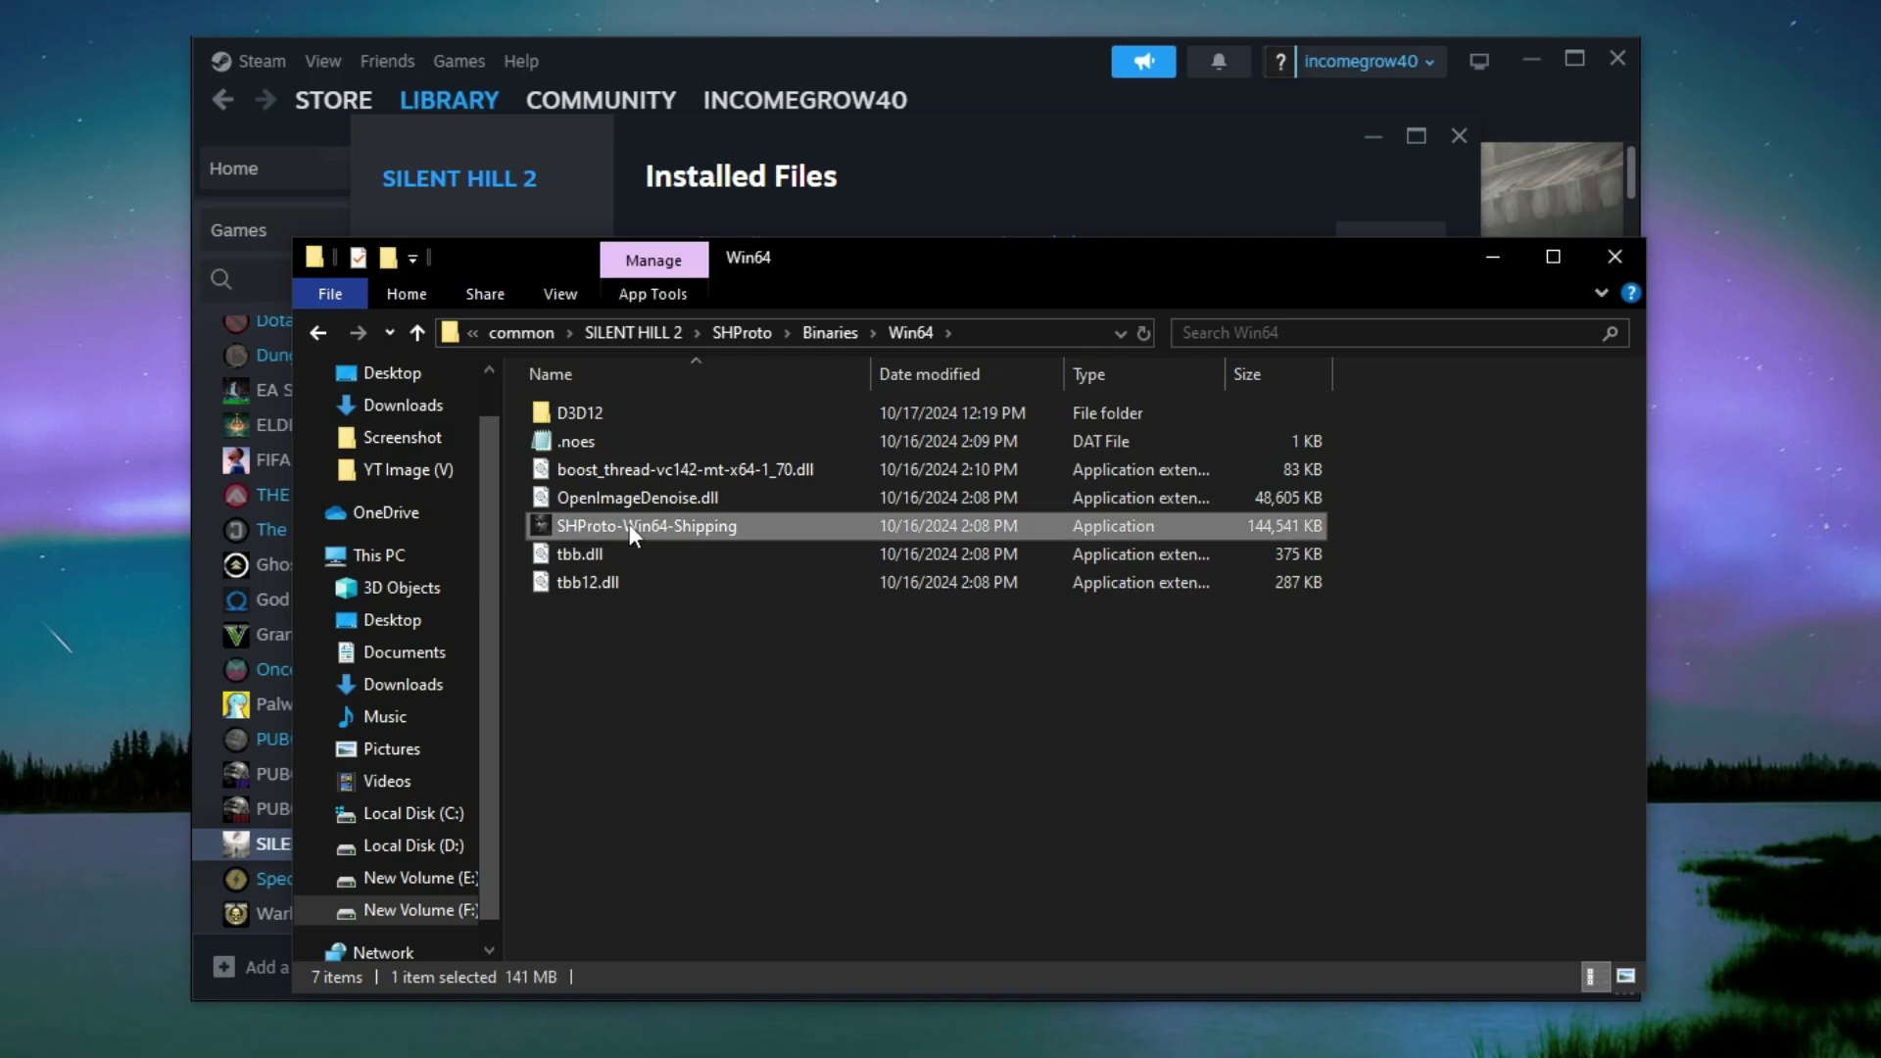
{"action": "right_click", "coordinate": [629, 527]}
{"action": "left_click", "coordinate": [753, 988]}
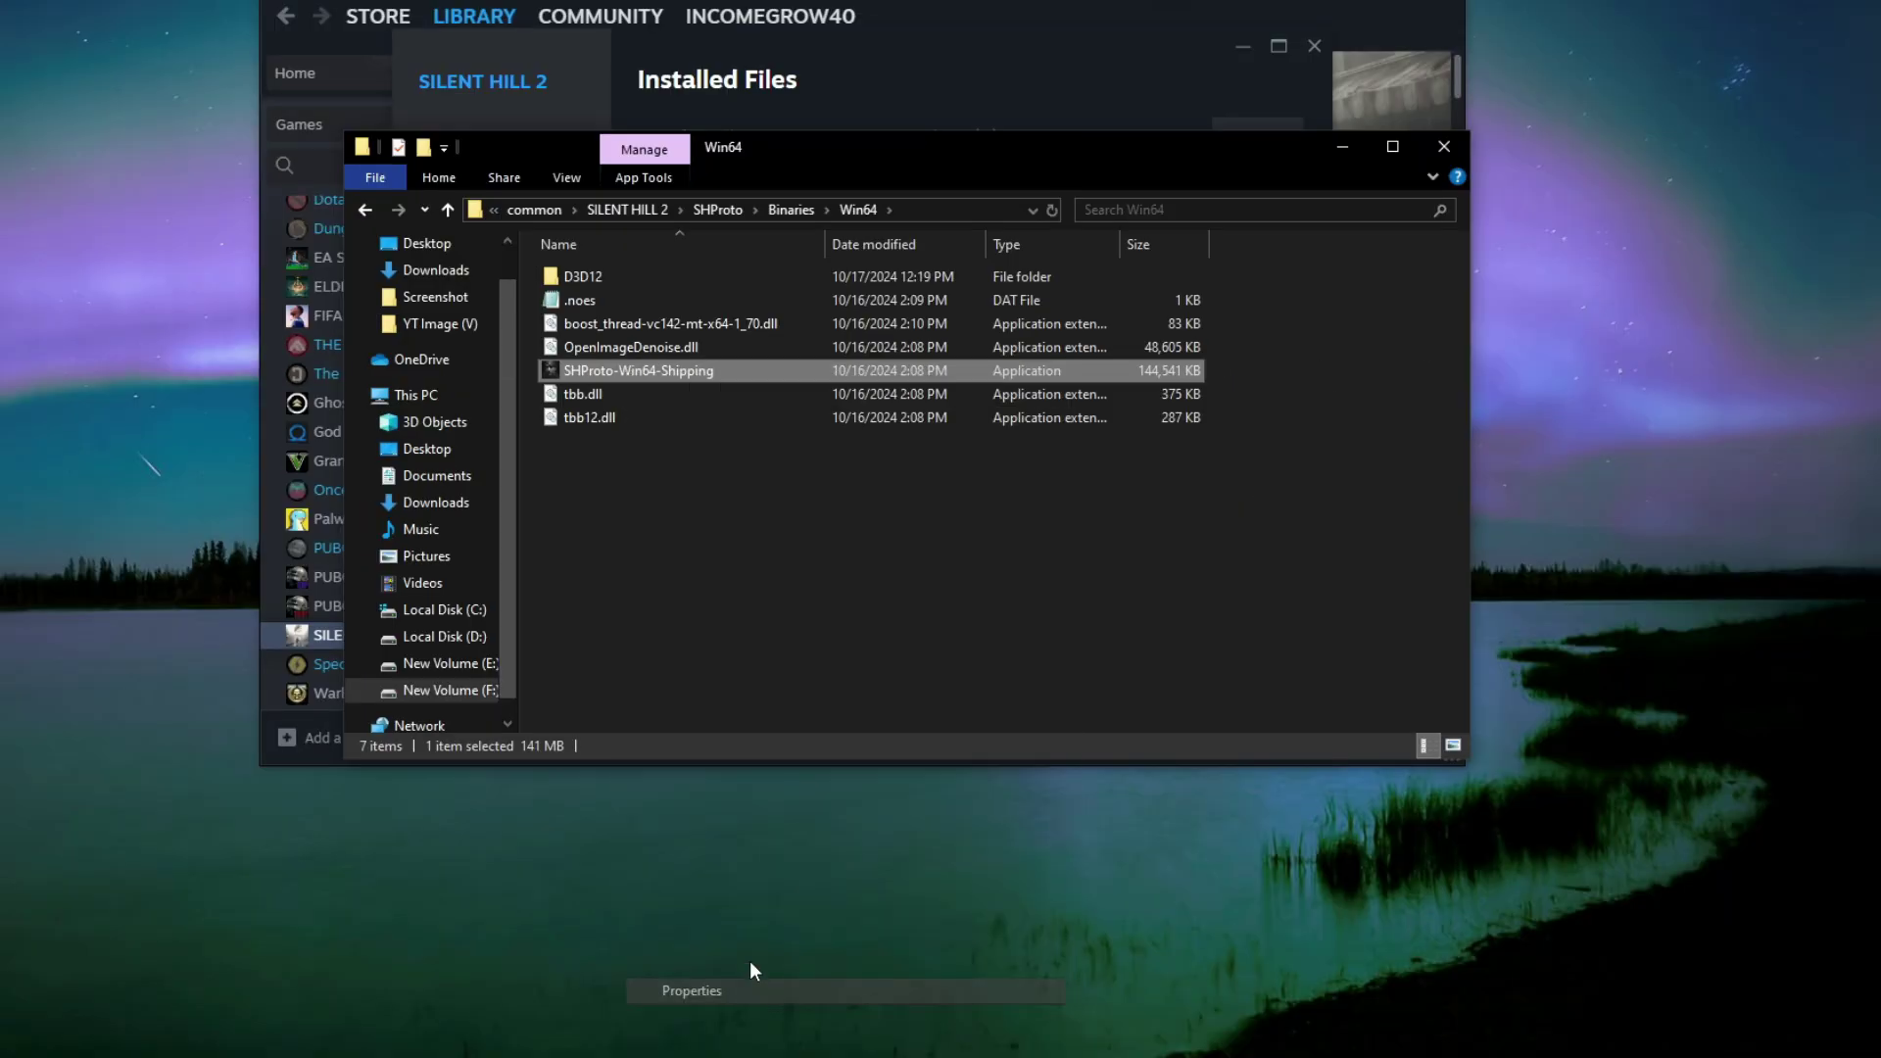
{"action": "left_click_drag", "start_coordinate": [725, 451], "coordinate": [719, 249]}
{"action": "left_click", "coordinate": [724, 284]}
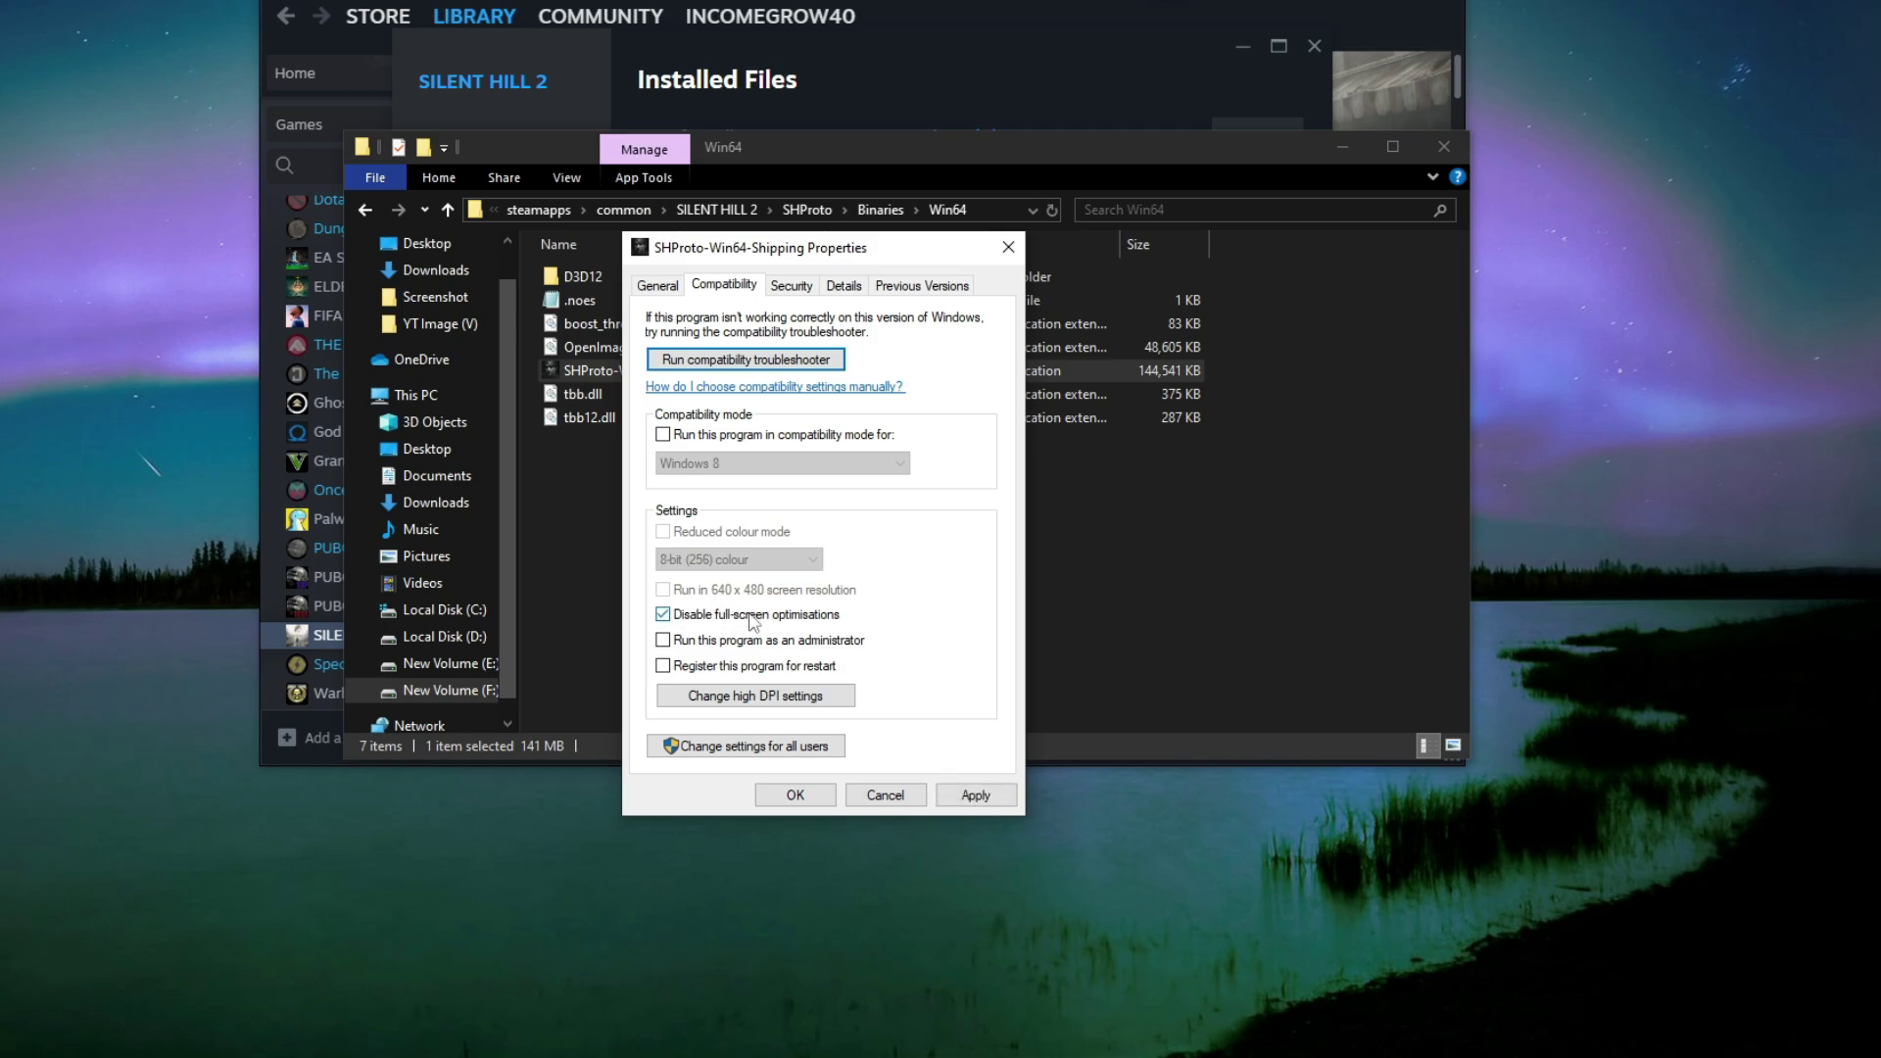
{"action": "left_click", "coordinate": [976, 795]}
{"action": "left_click", "coordinate": [796, 794]}
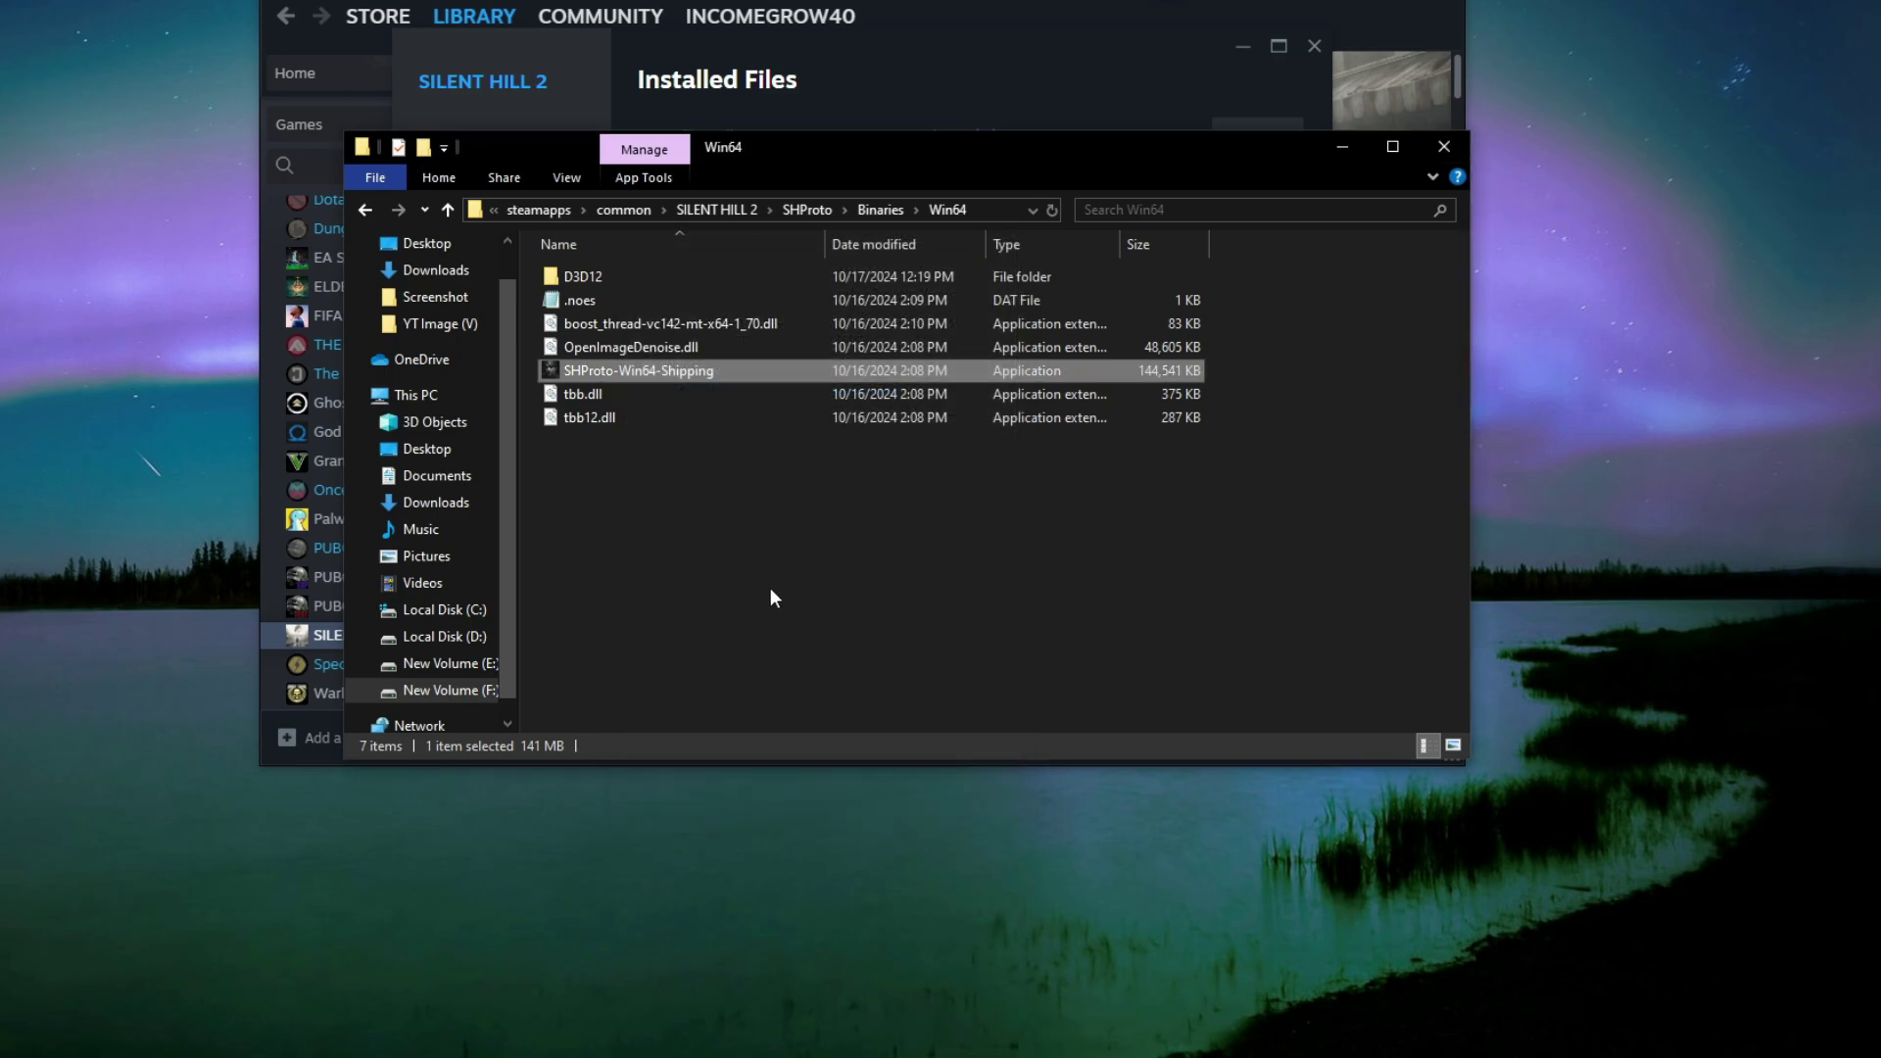
- Close the Win64 folder window, the SILENT HILL 2 properties and the Steam window
{"action": "left_click", "coordinate": [1444, 146]}
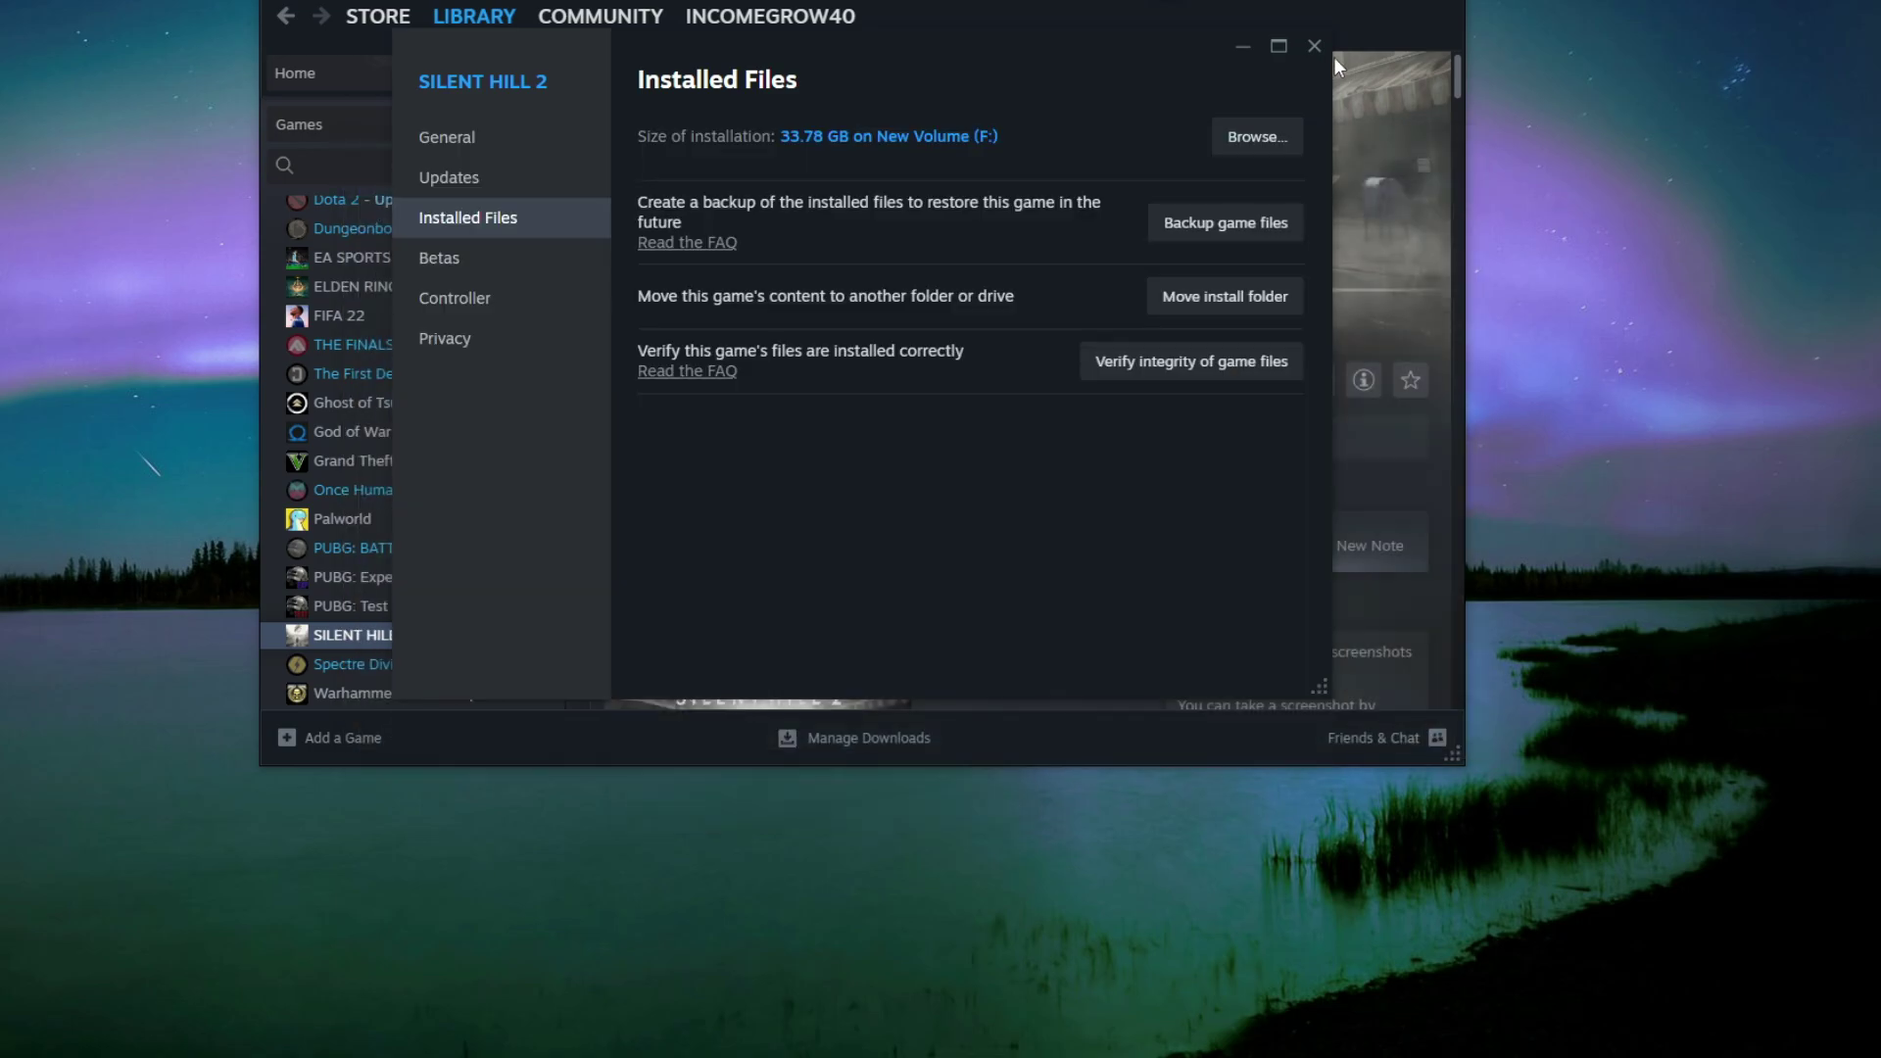
{"action": "left_click", "coordinate": [1314, 46]}
{"action": "left_click", "coordinate": [1391, 6]}
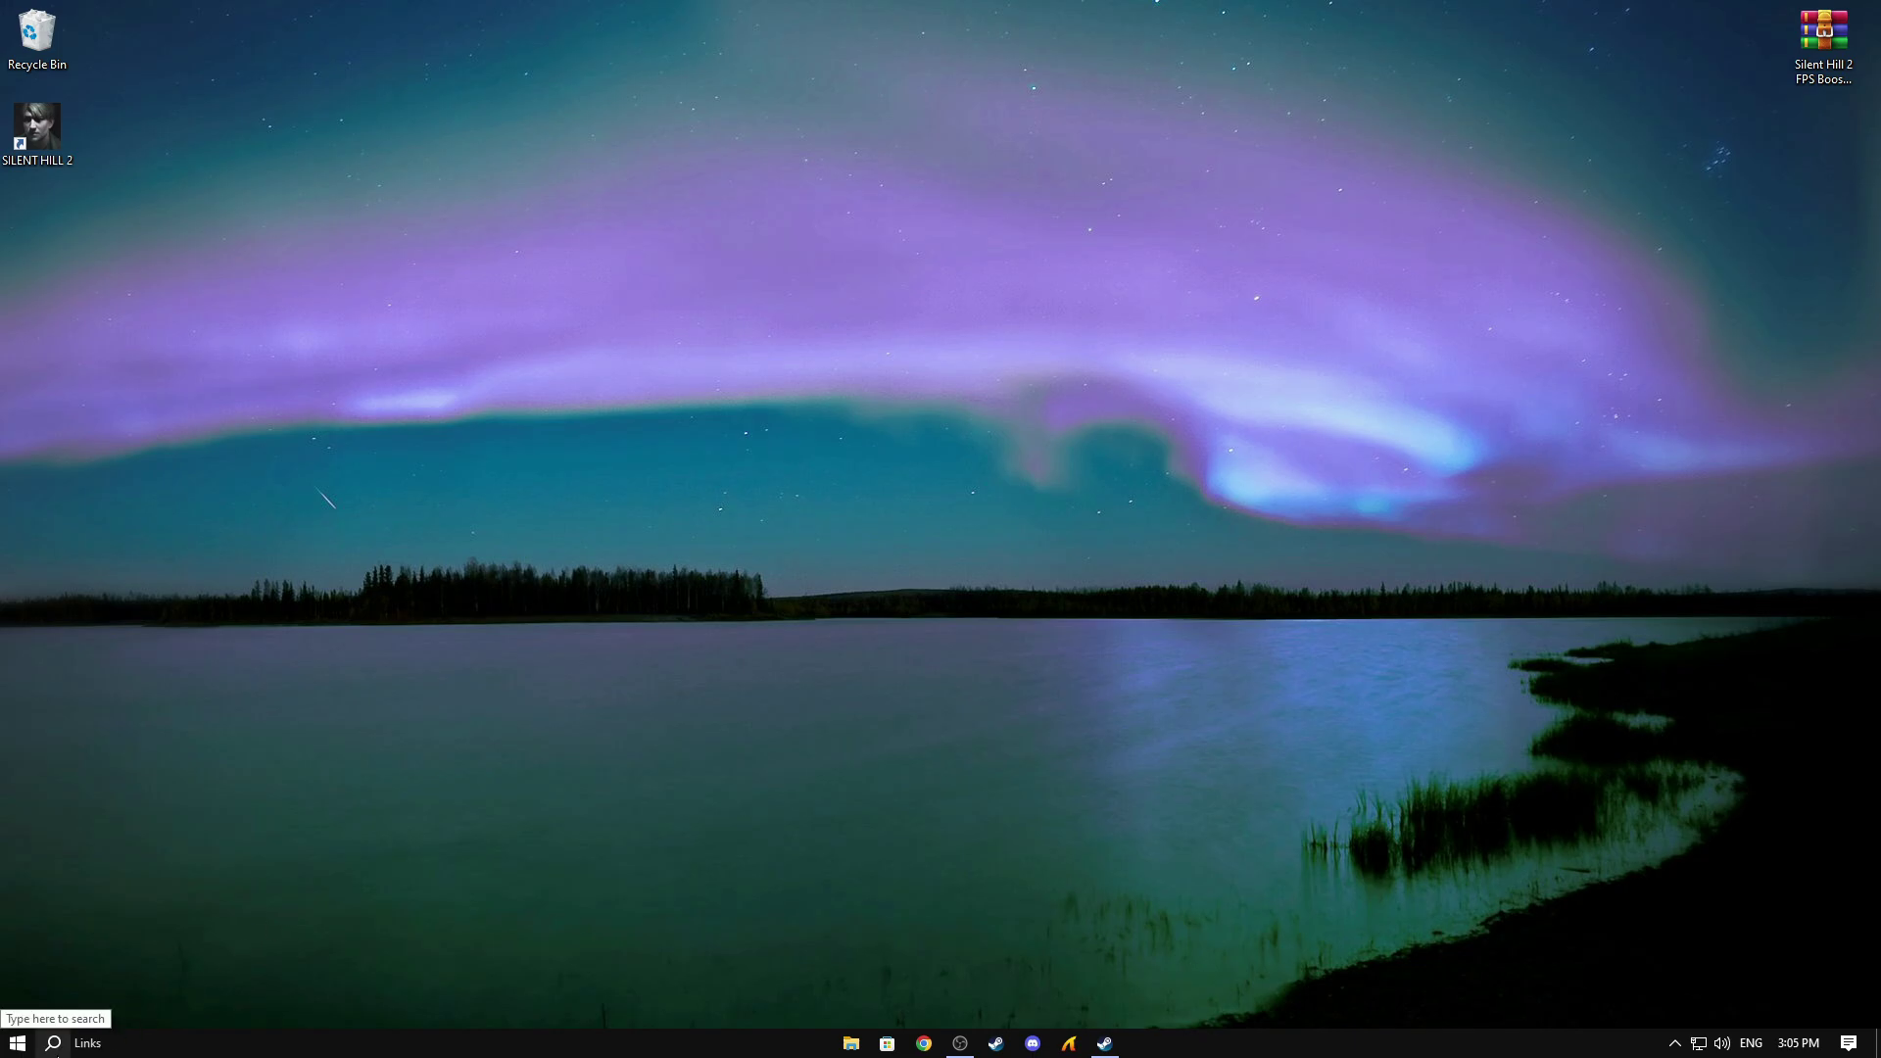
- In the Windows gaming settings, disallow the controller from opening Game Bar, and open the Game Mode page
{"action": "left_click", "coordinate": [16, 1042]}
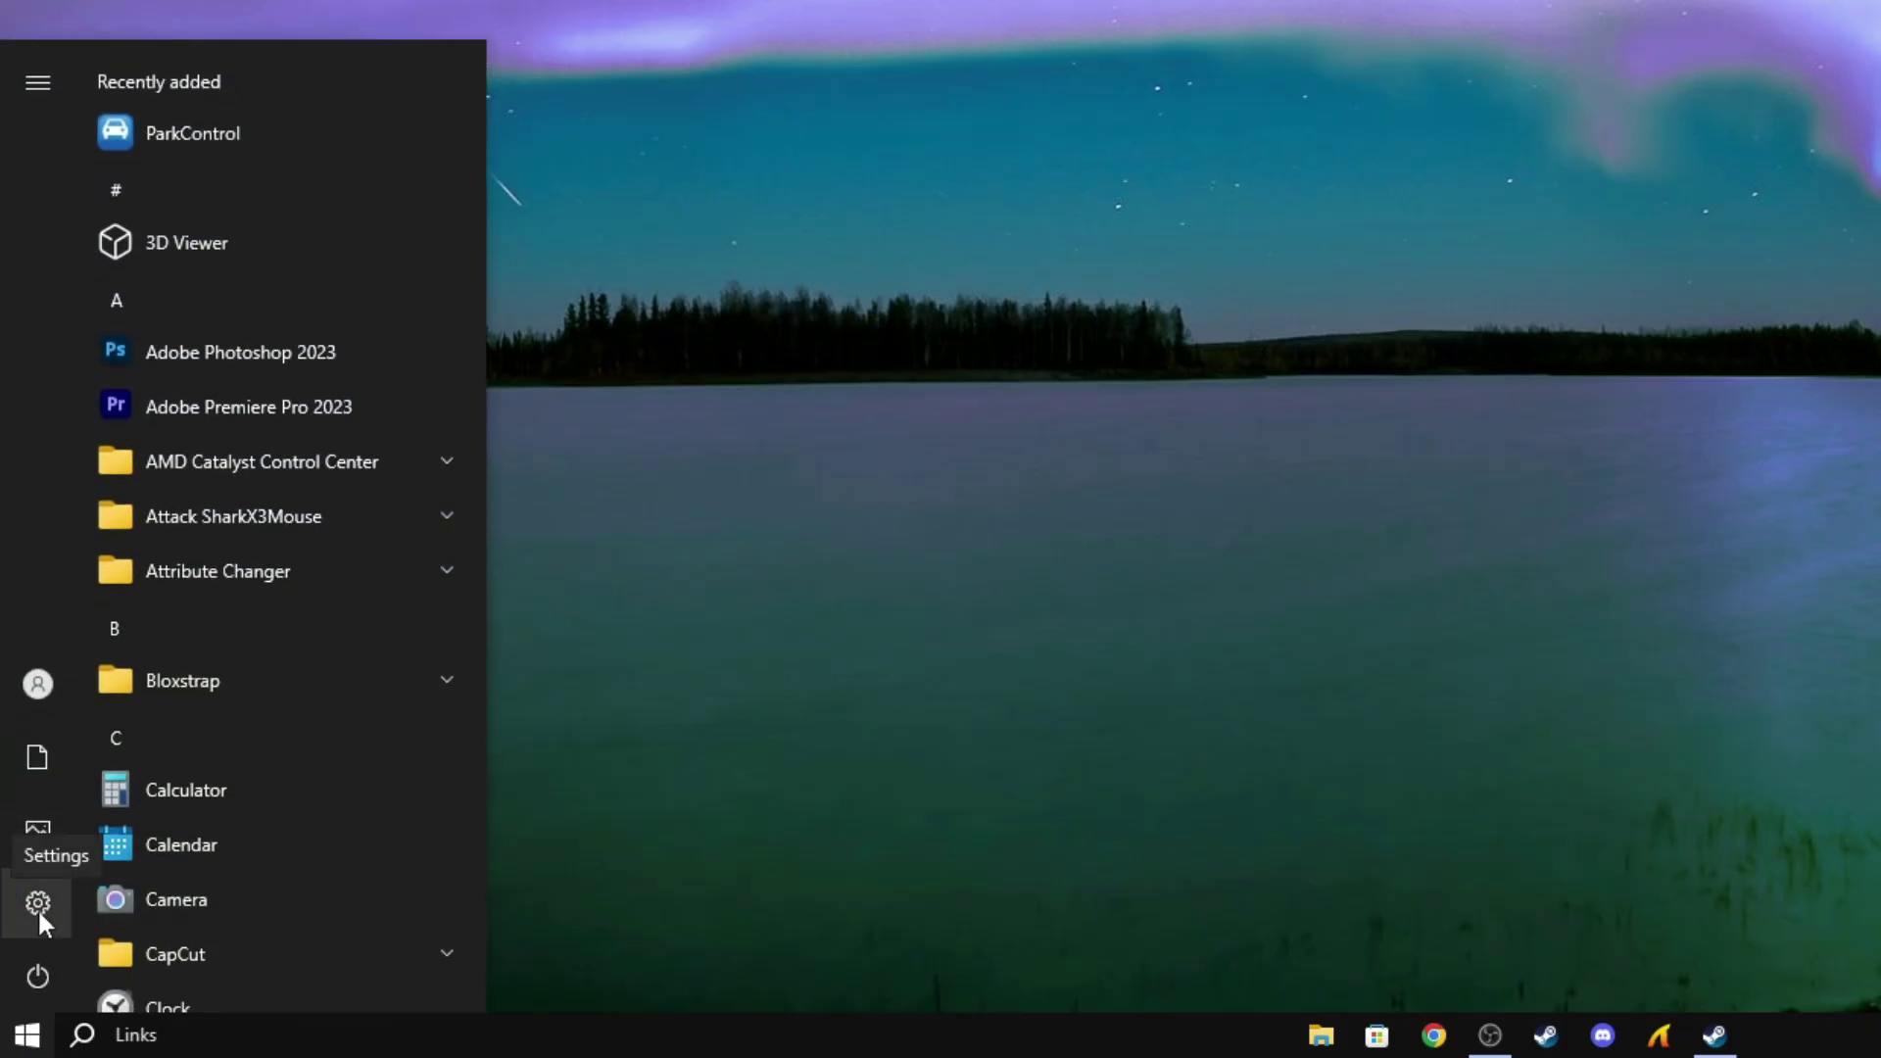
{"action": "mouse_move", "coordinate": [37, 906]}
{"action": "left_click", "coordinate": [109, 903]}
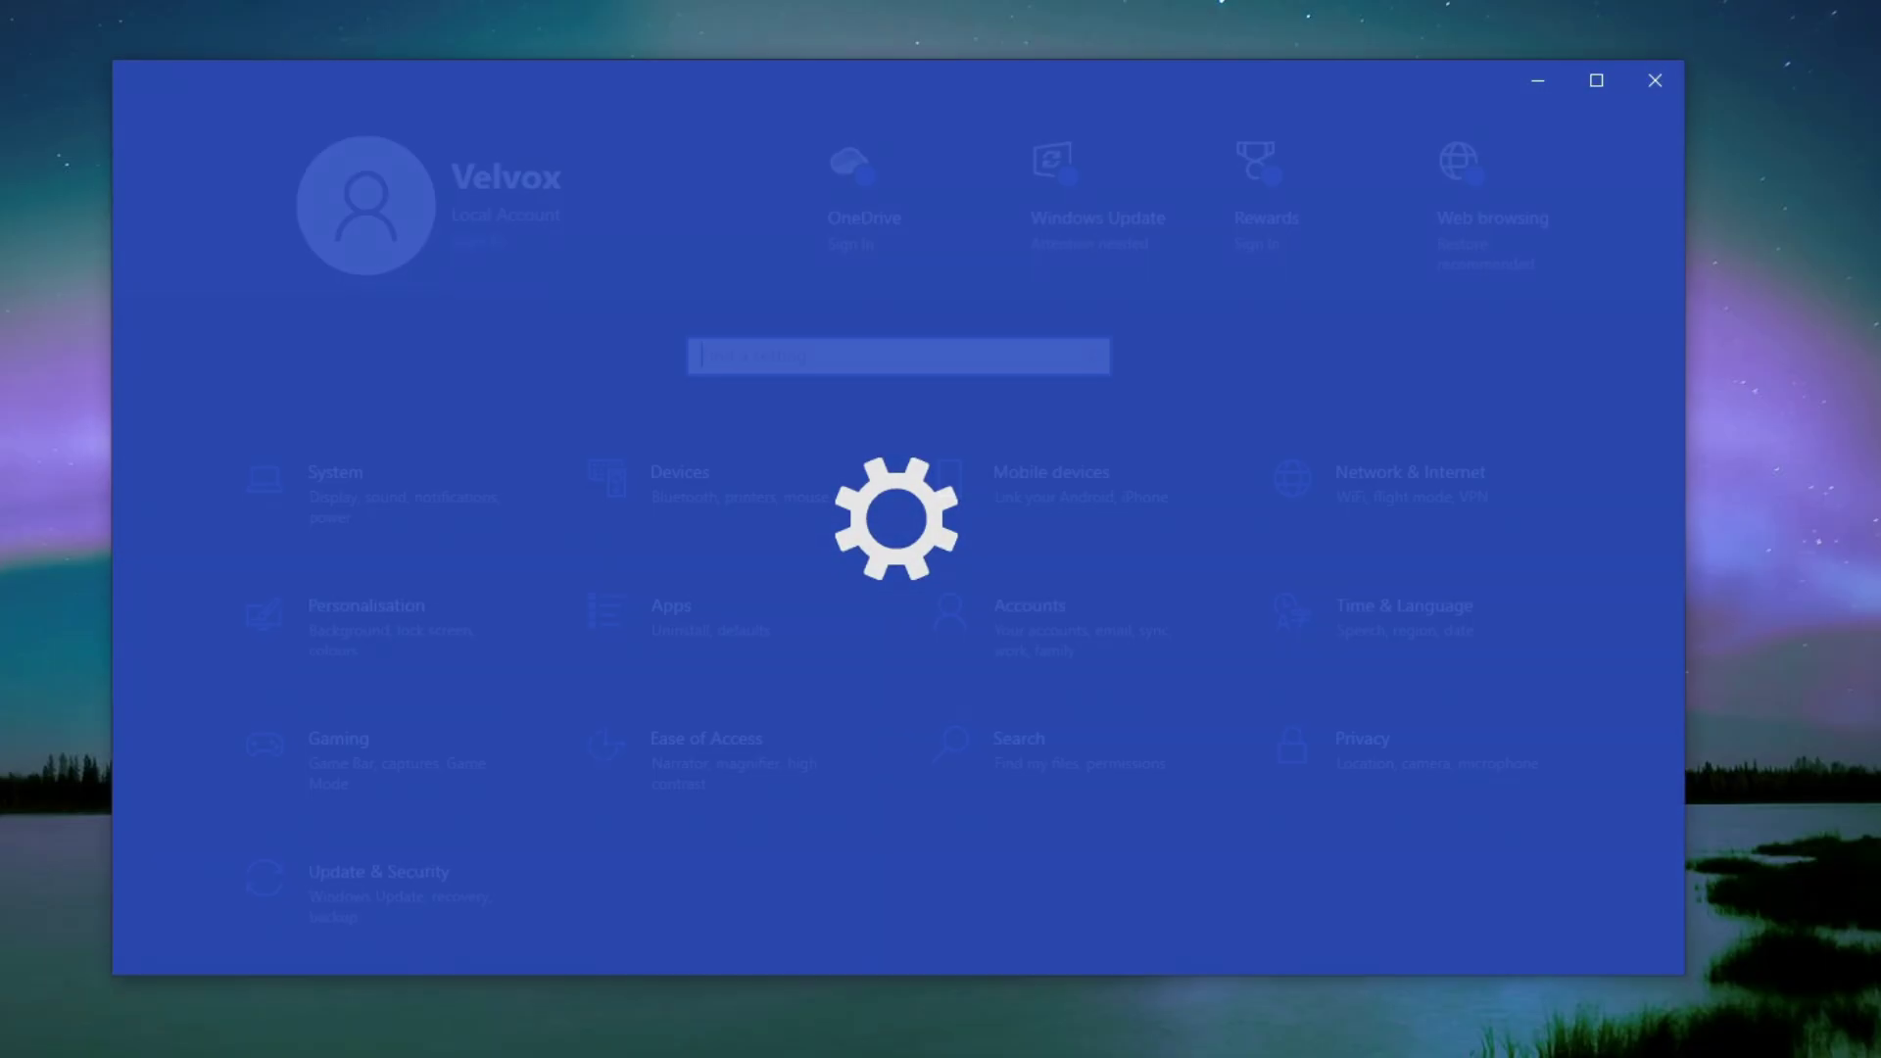
{"action": "left_click", "coordinate": [329, 755]}
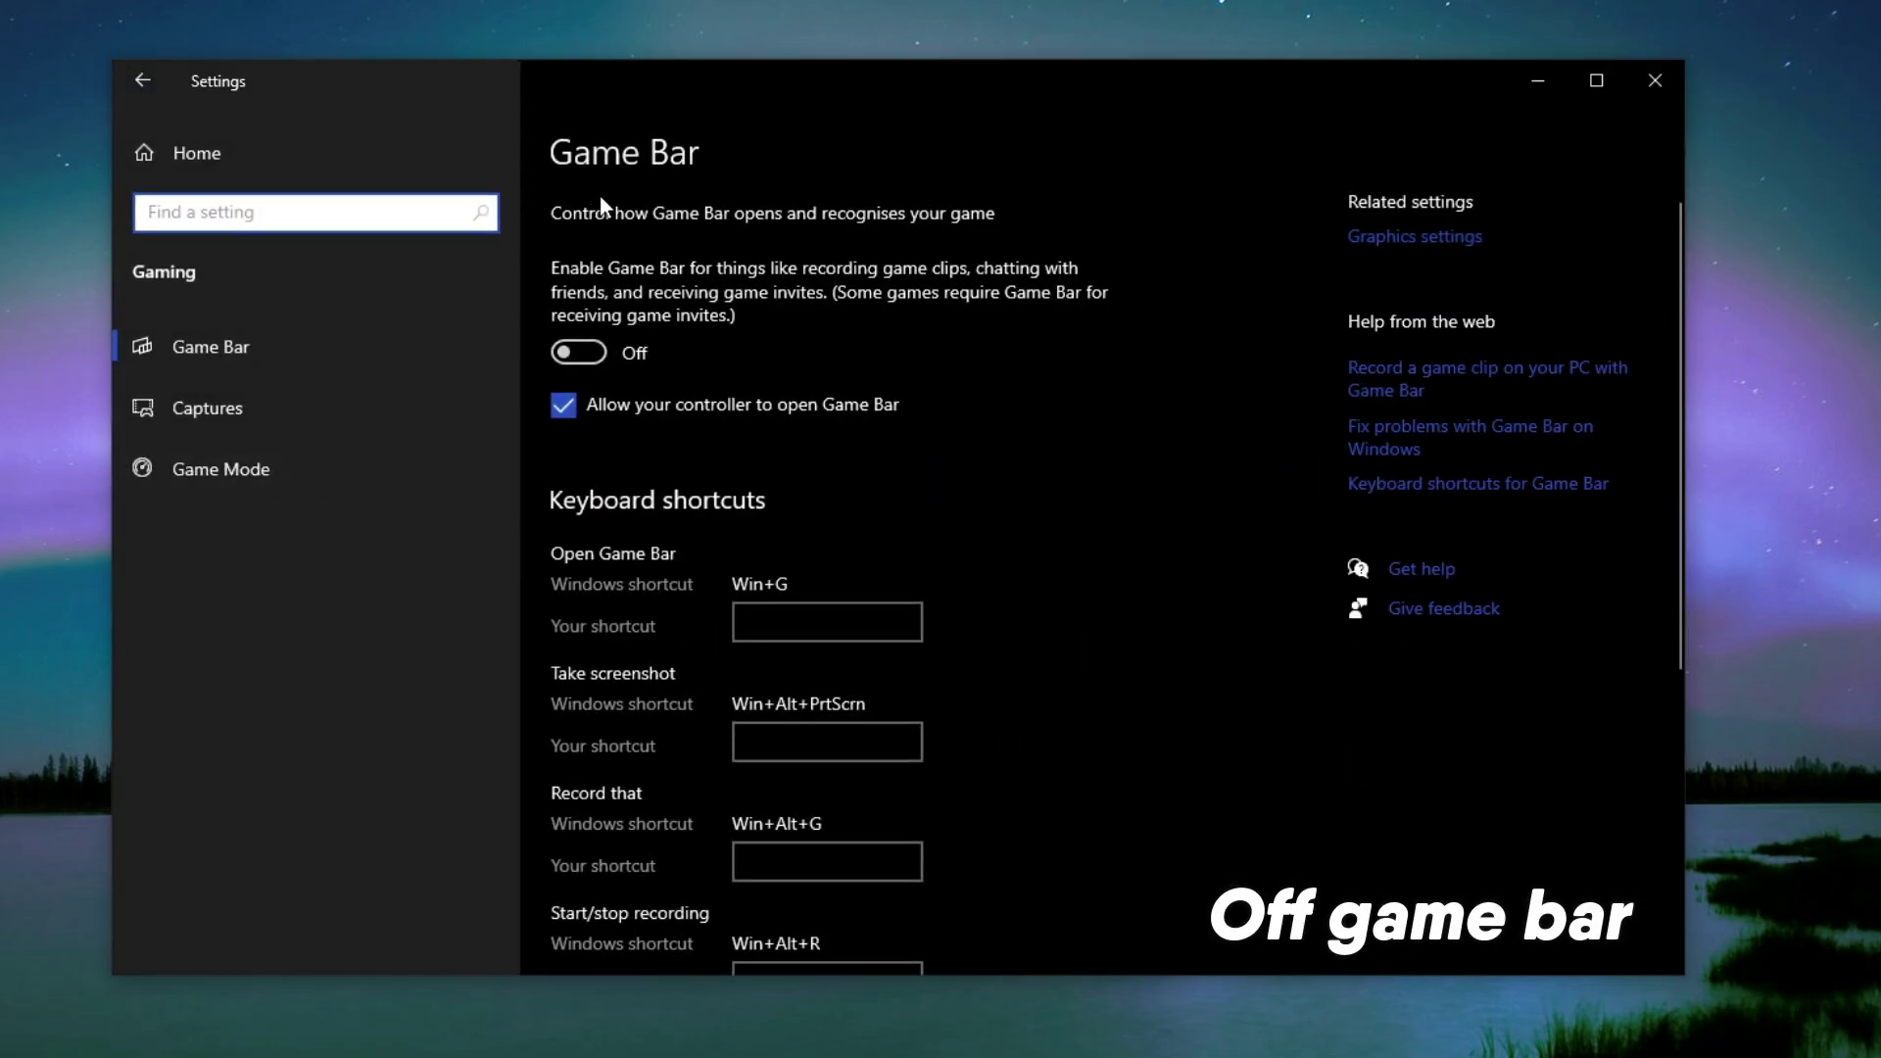
{"action": "left_click", "coordinate": [584, 355]}
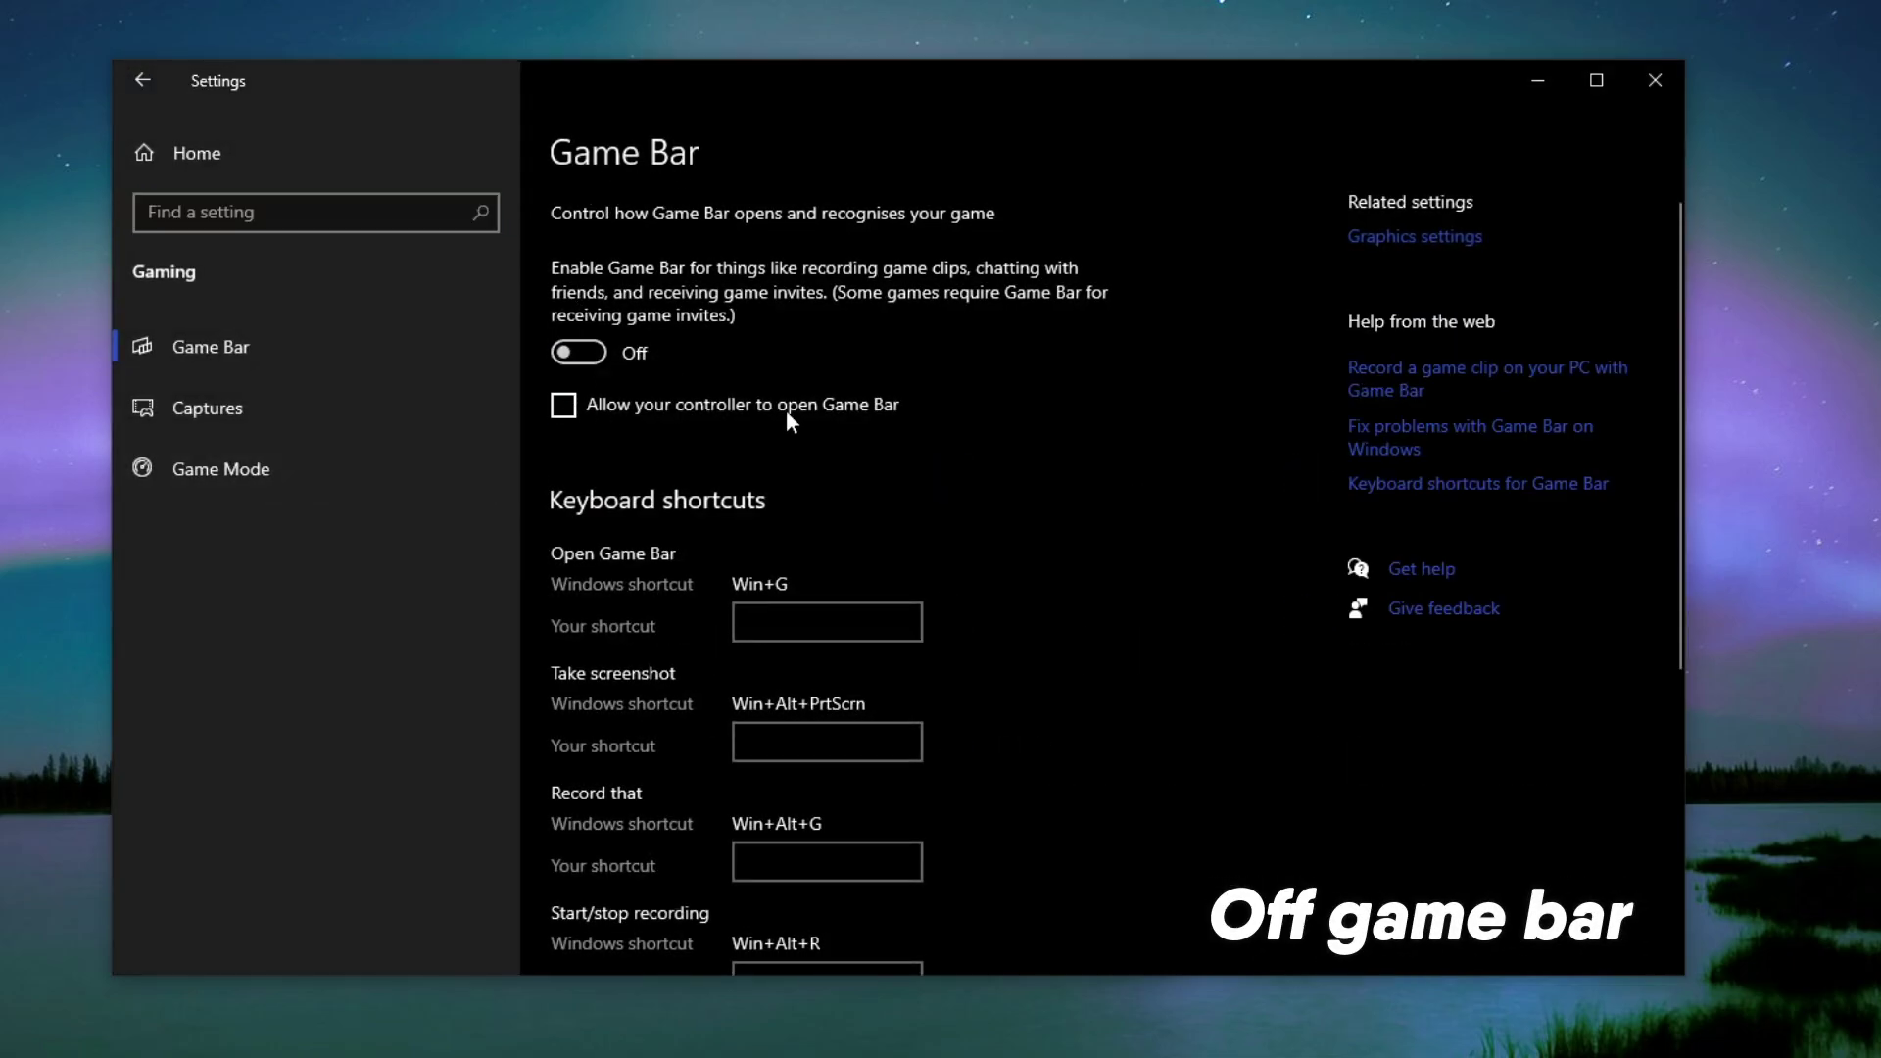
{"action": "left_click", "coordinate": [273, 473]}
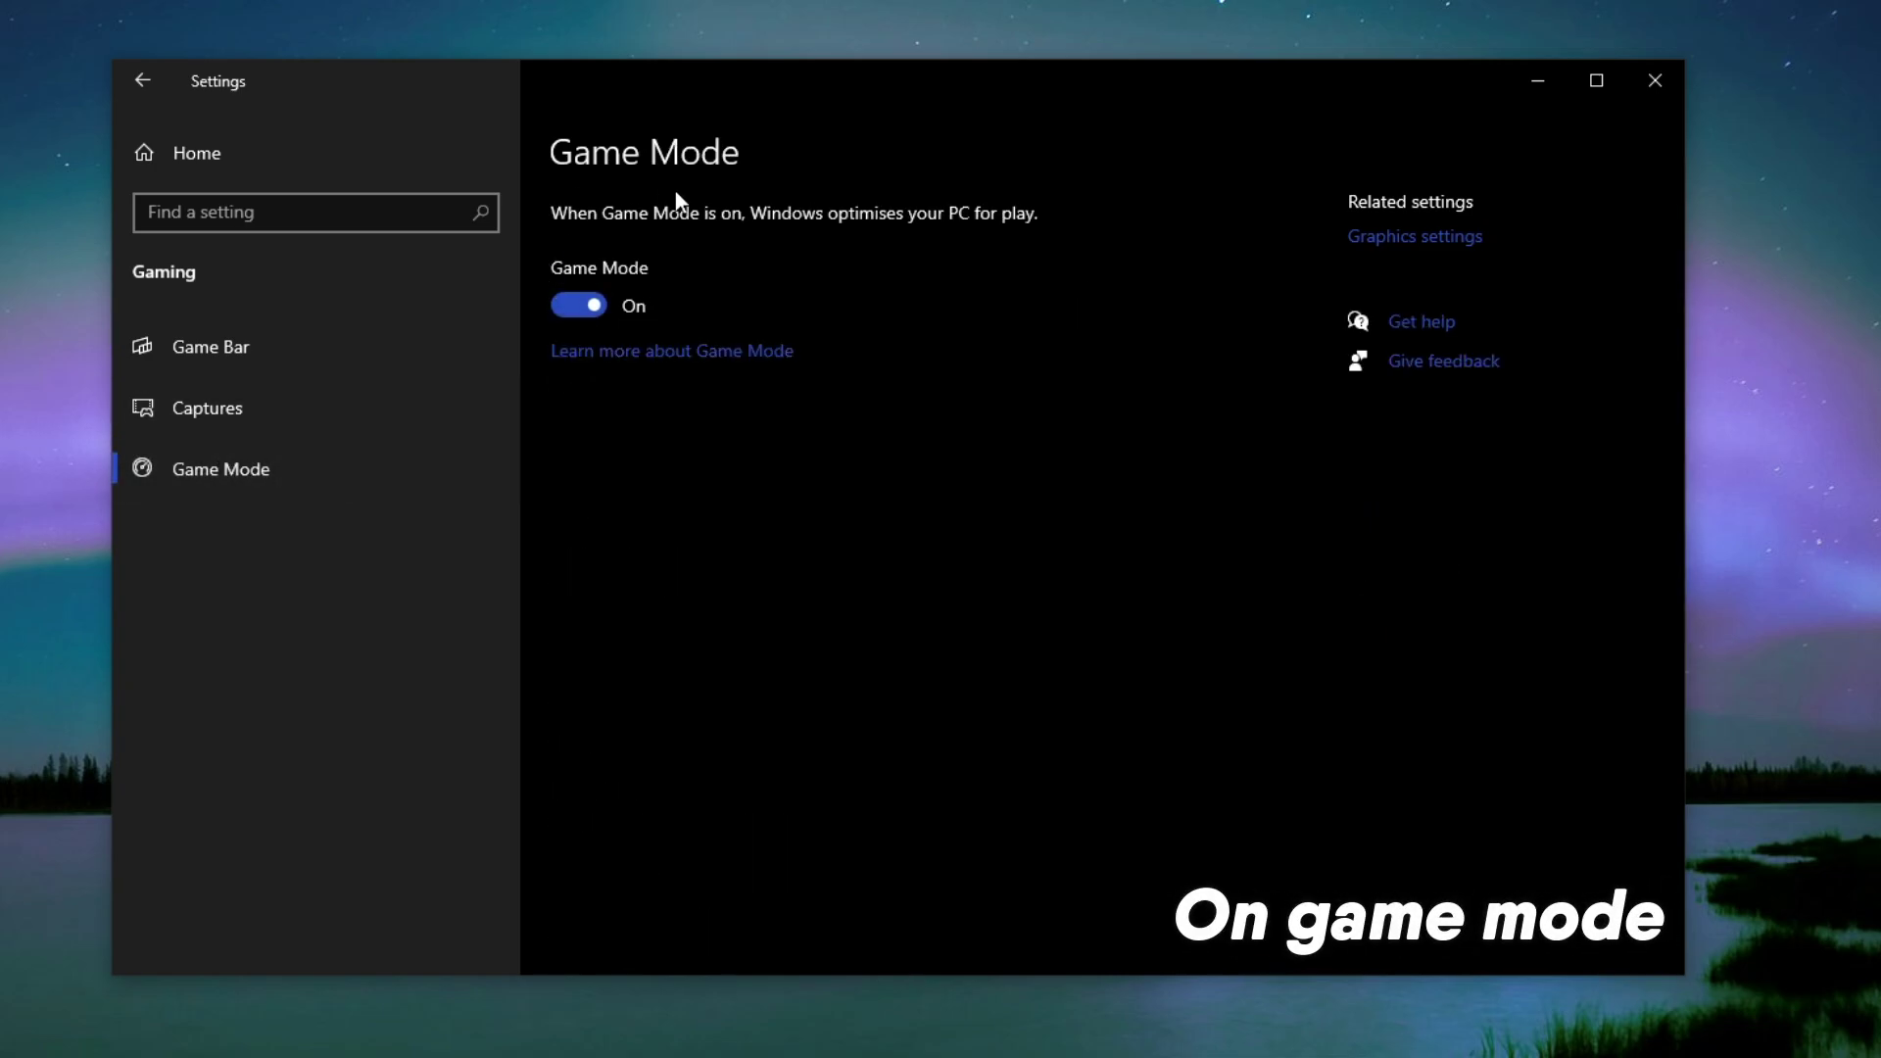
- Open the graphics settings page from the Windows system display settings
{"action": "left_click", "coordinate": [223, 162]}
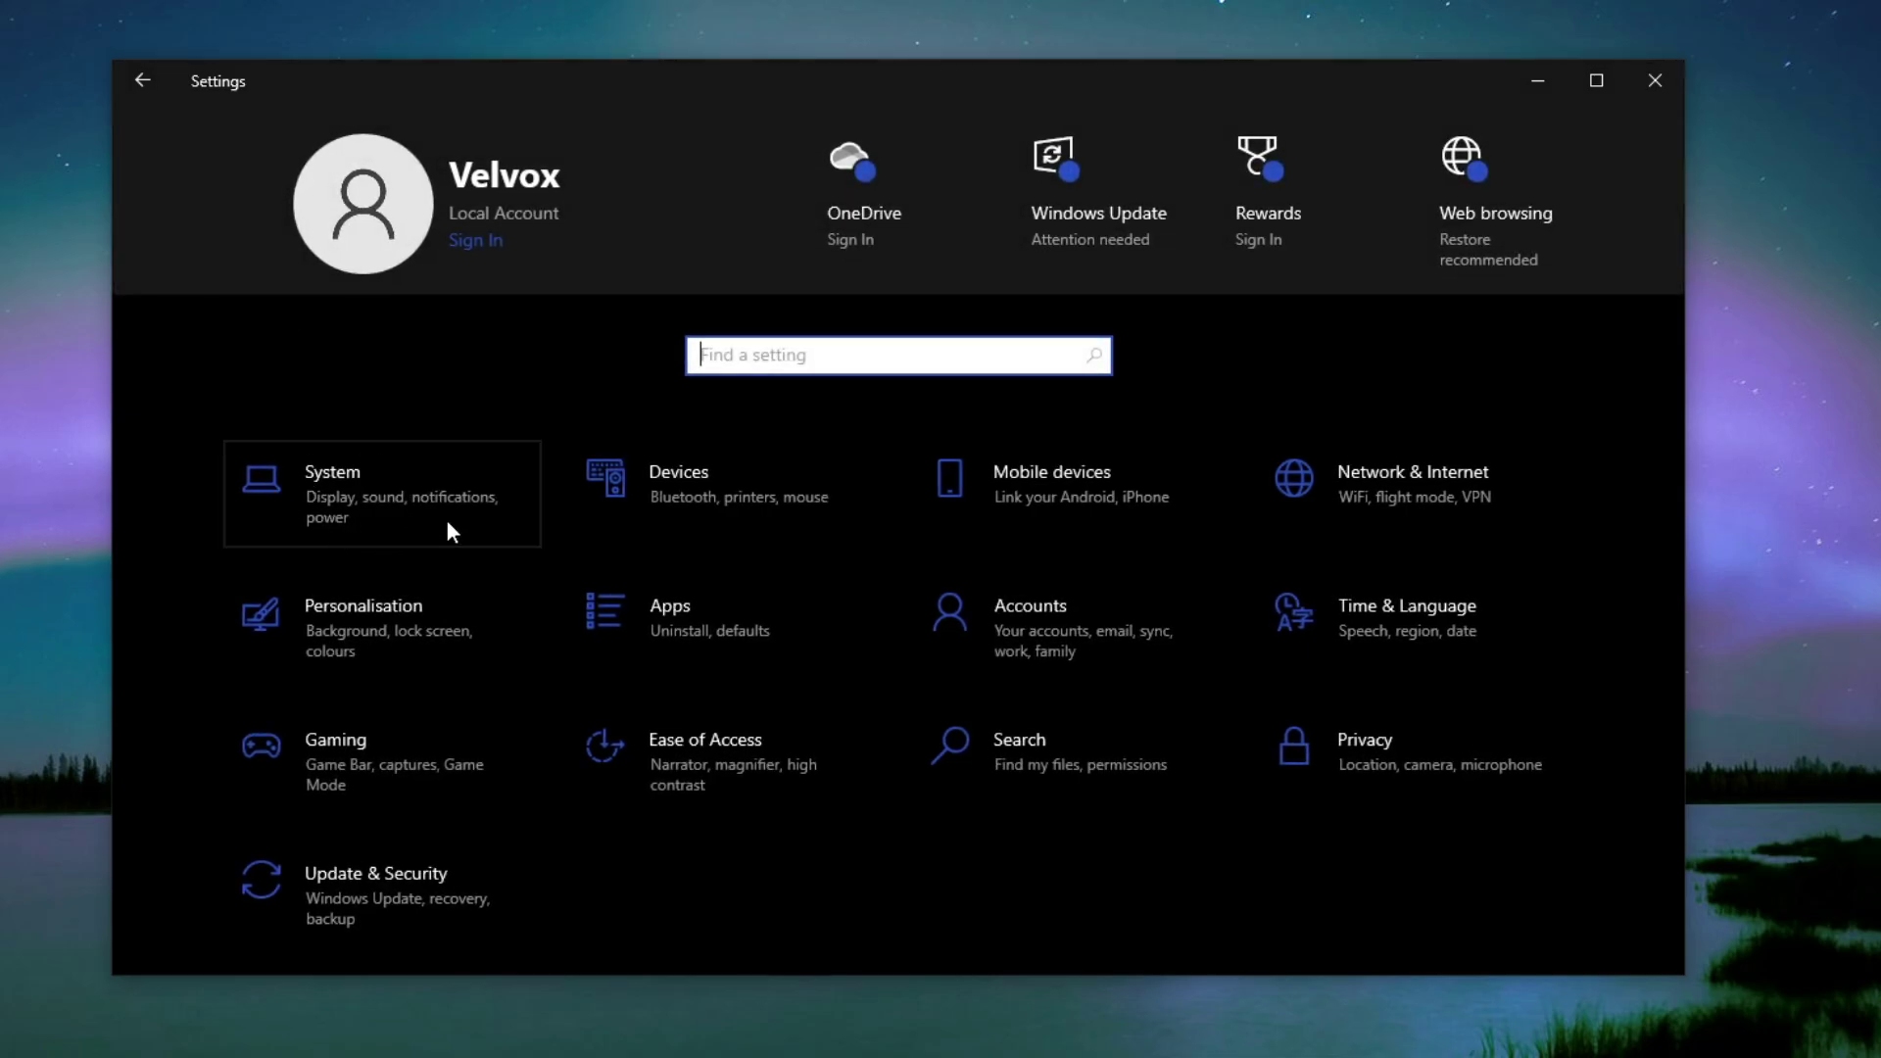
{"action": "left_click", "coordinate": [355, 499]}
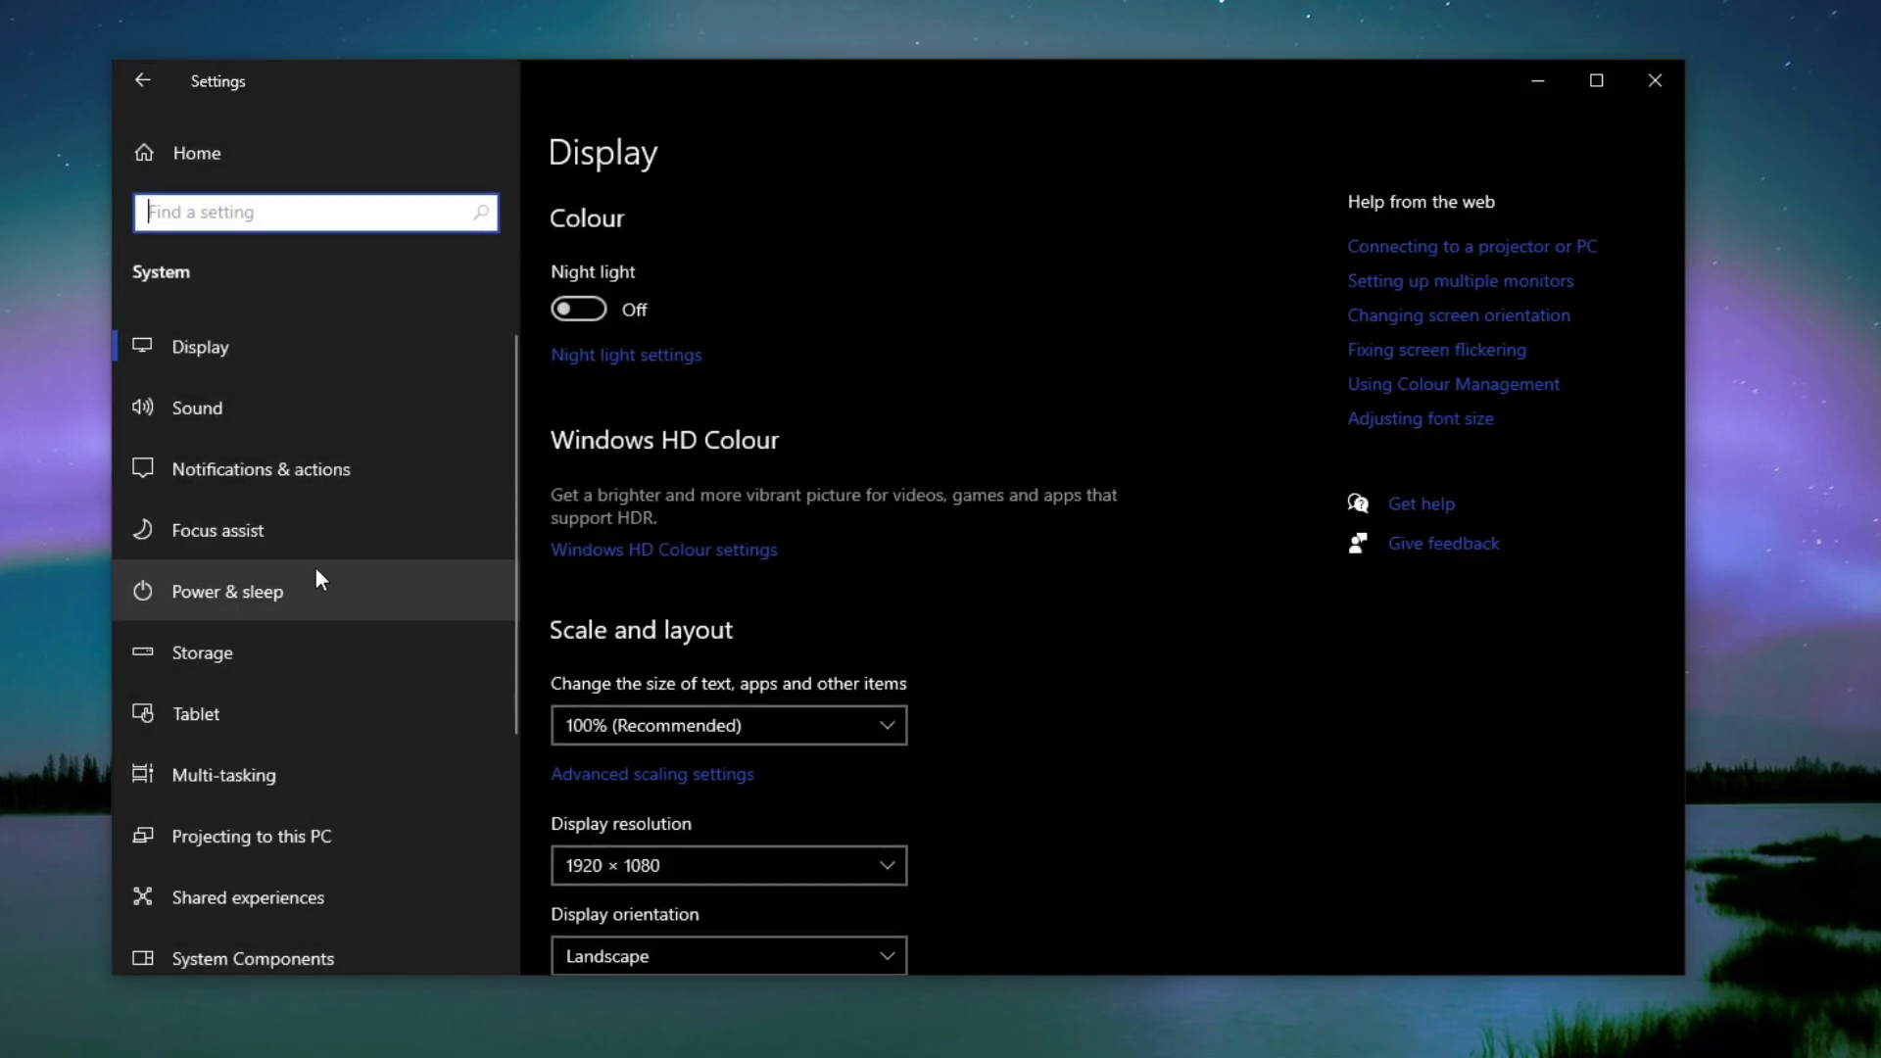
{"action": "scroll", "coordinate": [296, 592], "scroll_direction": "down", "scroll_amount": 2}
{"action": "scroll", "coordinate": [297, 592], "scroll_direction": "down", "scroll_amount": 2}
{"action": "scroll", "coordinate": [713, 770], "scroll_direction": "down", "scroll_amount": 4}
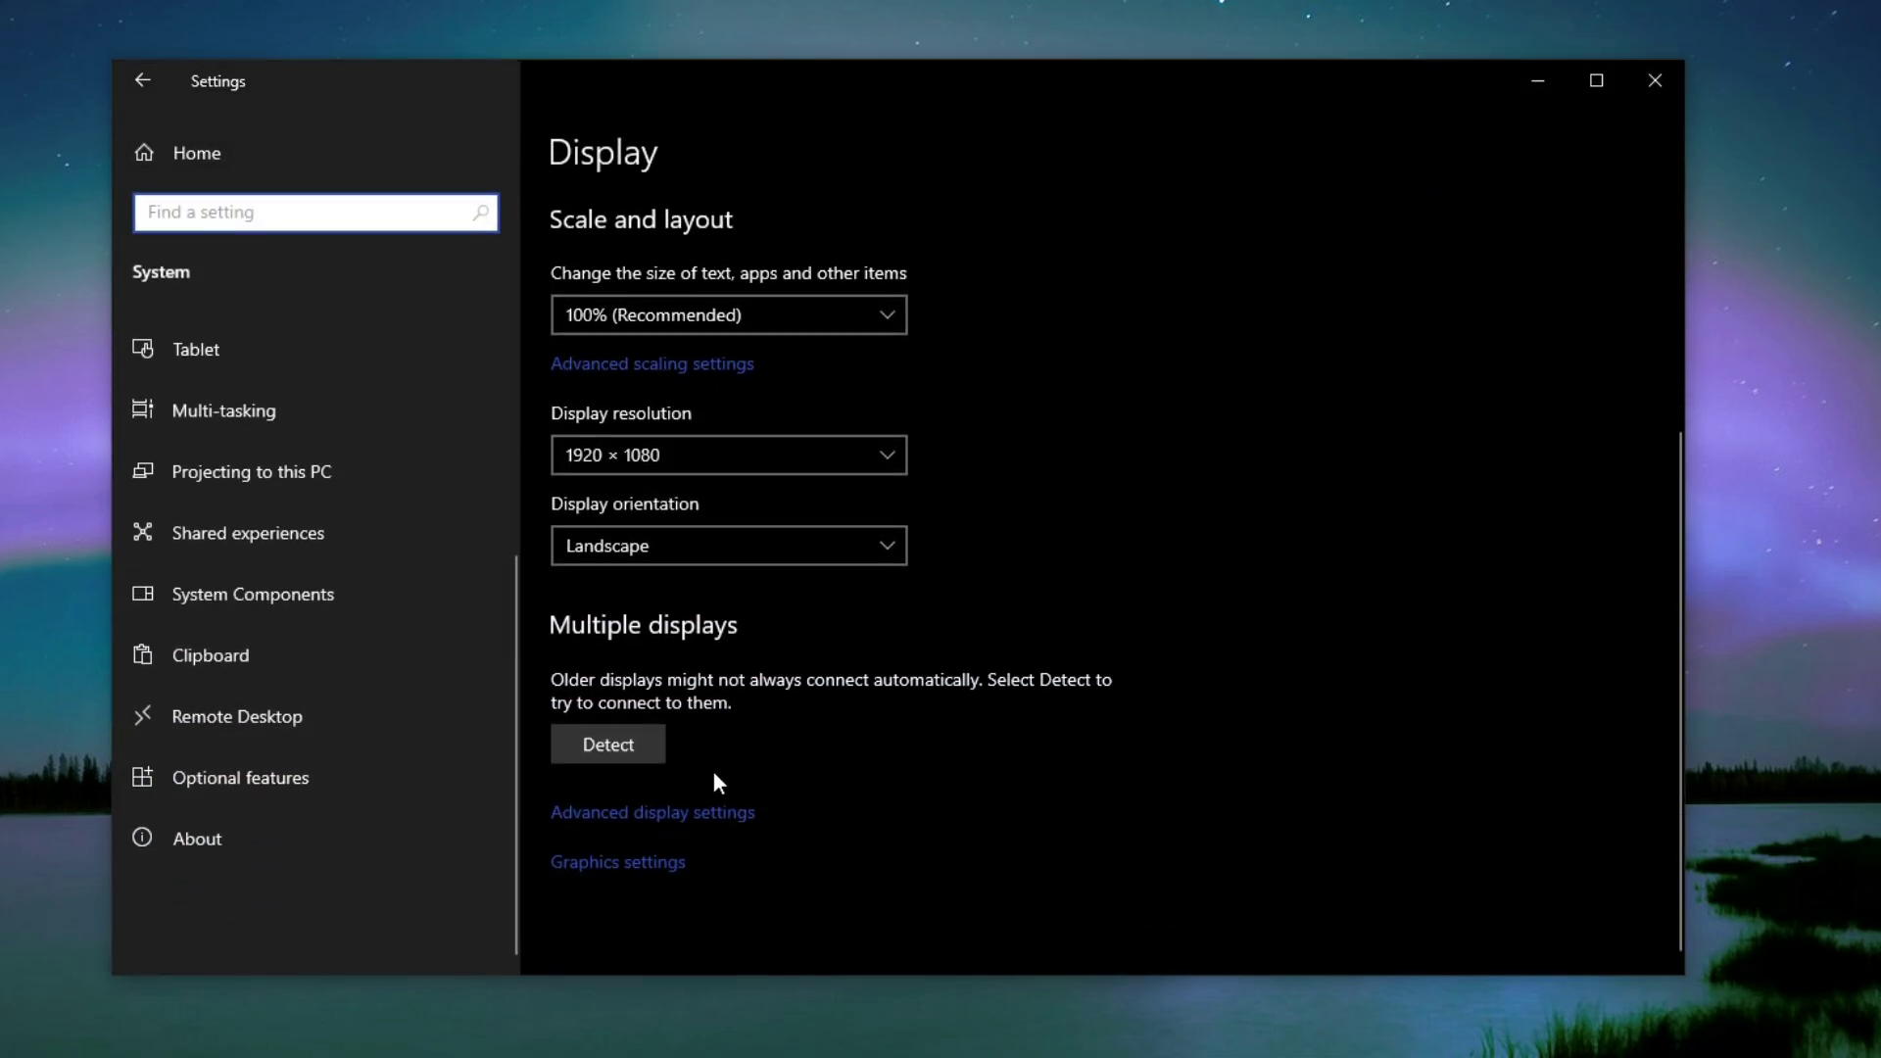
{"action": "left_click", "coordinate": [601, 862]}
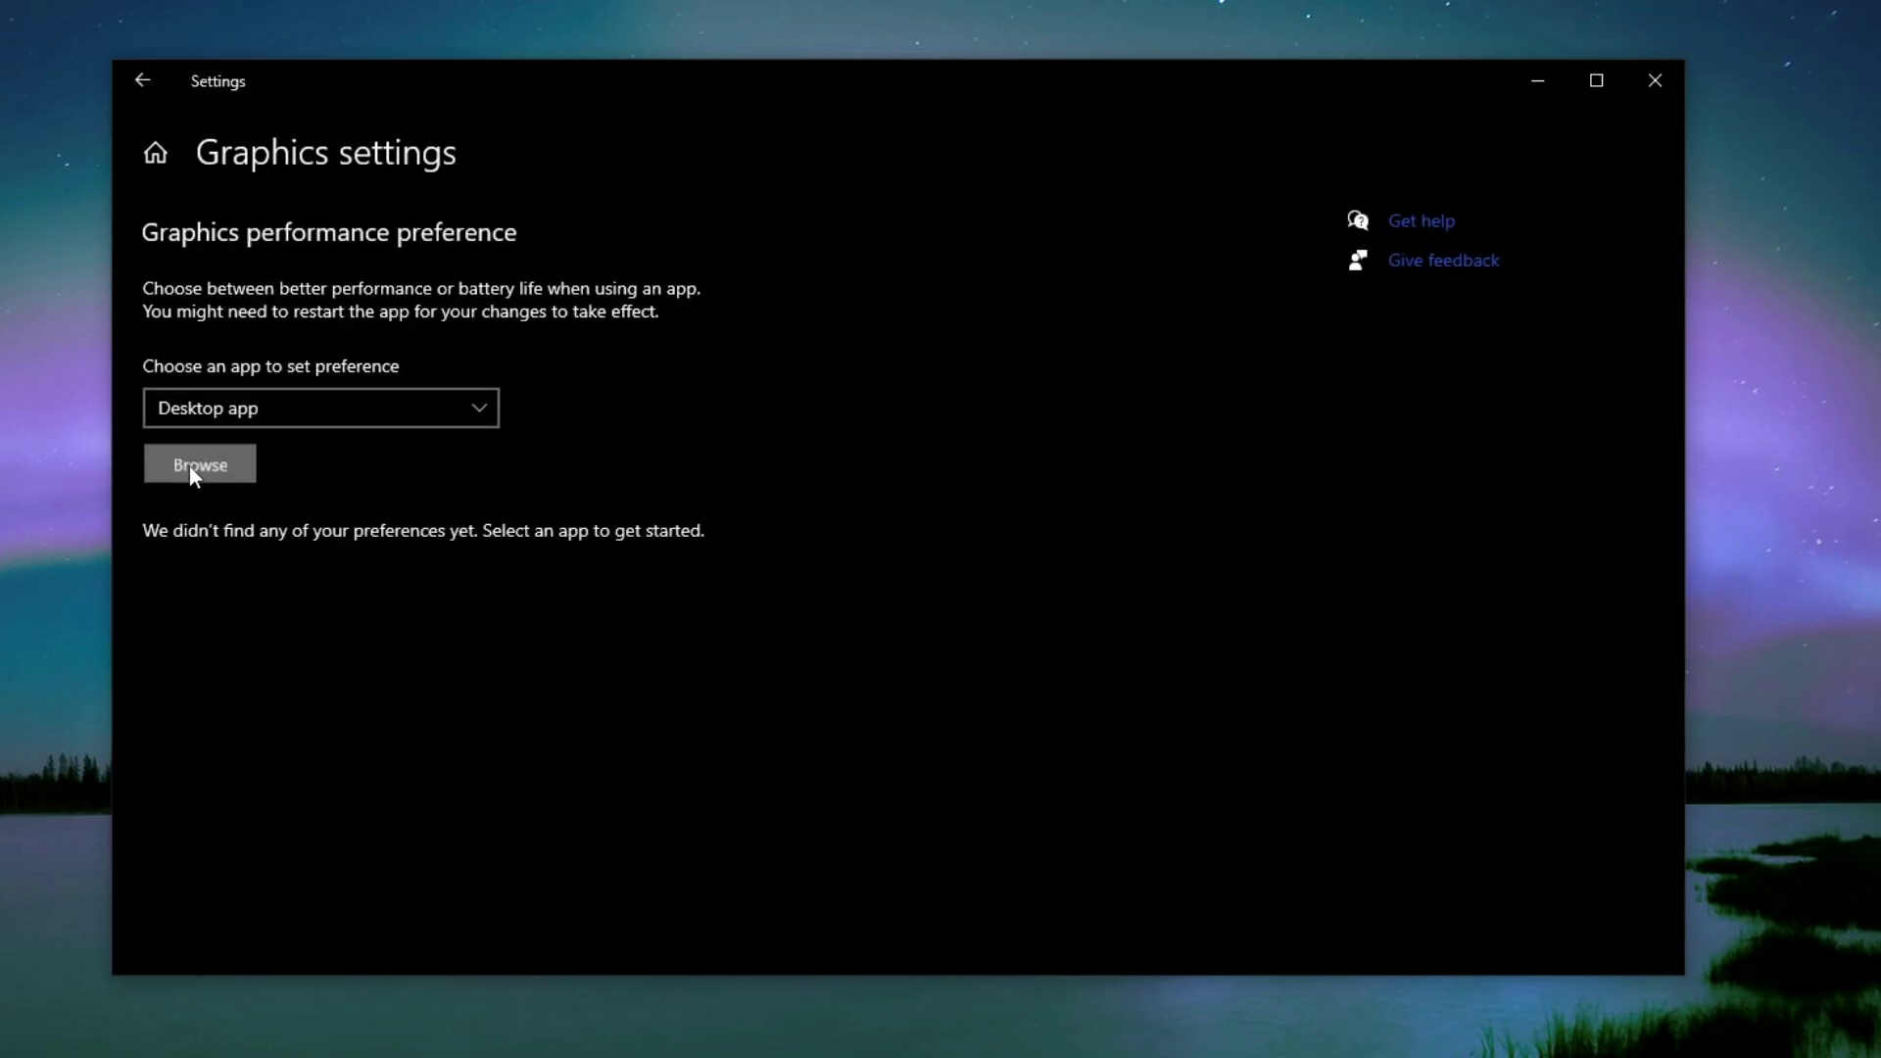
- Browse for a desktop app in the SILENT HILL 2 folder under SteamLibrary\steamapps\common on drive F
{"action": "left_click", "coordinate": [193, 468]}
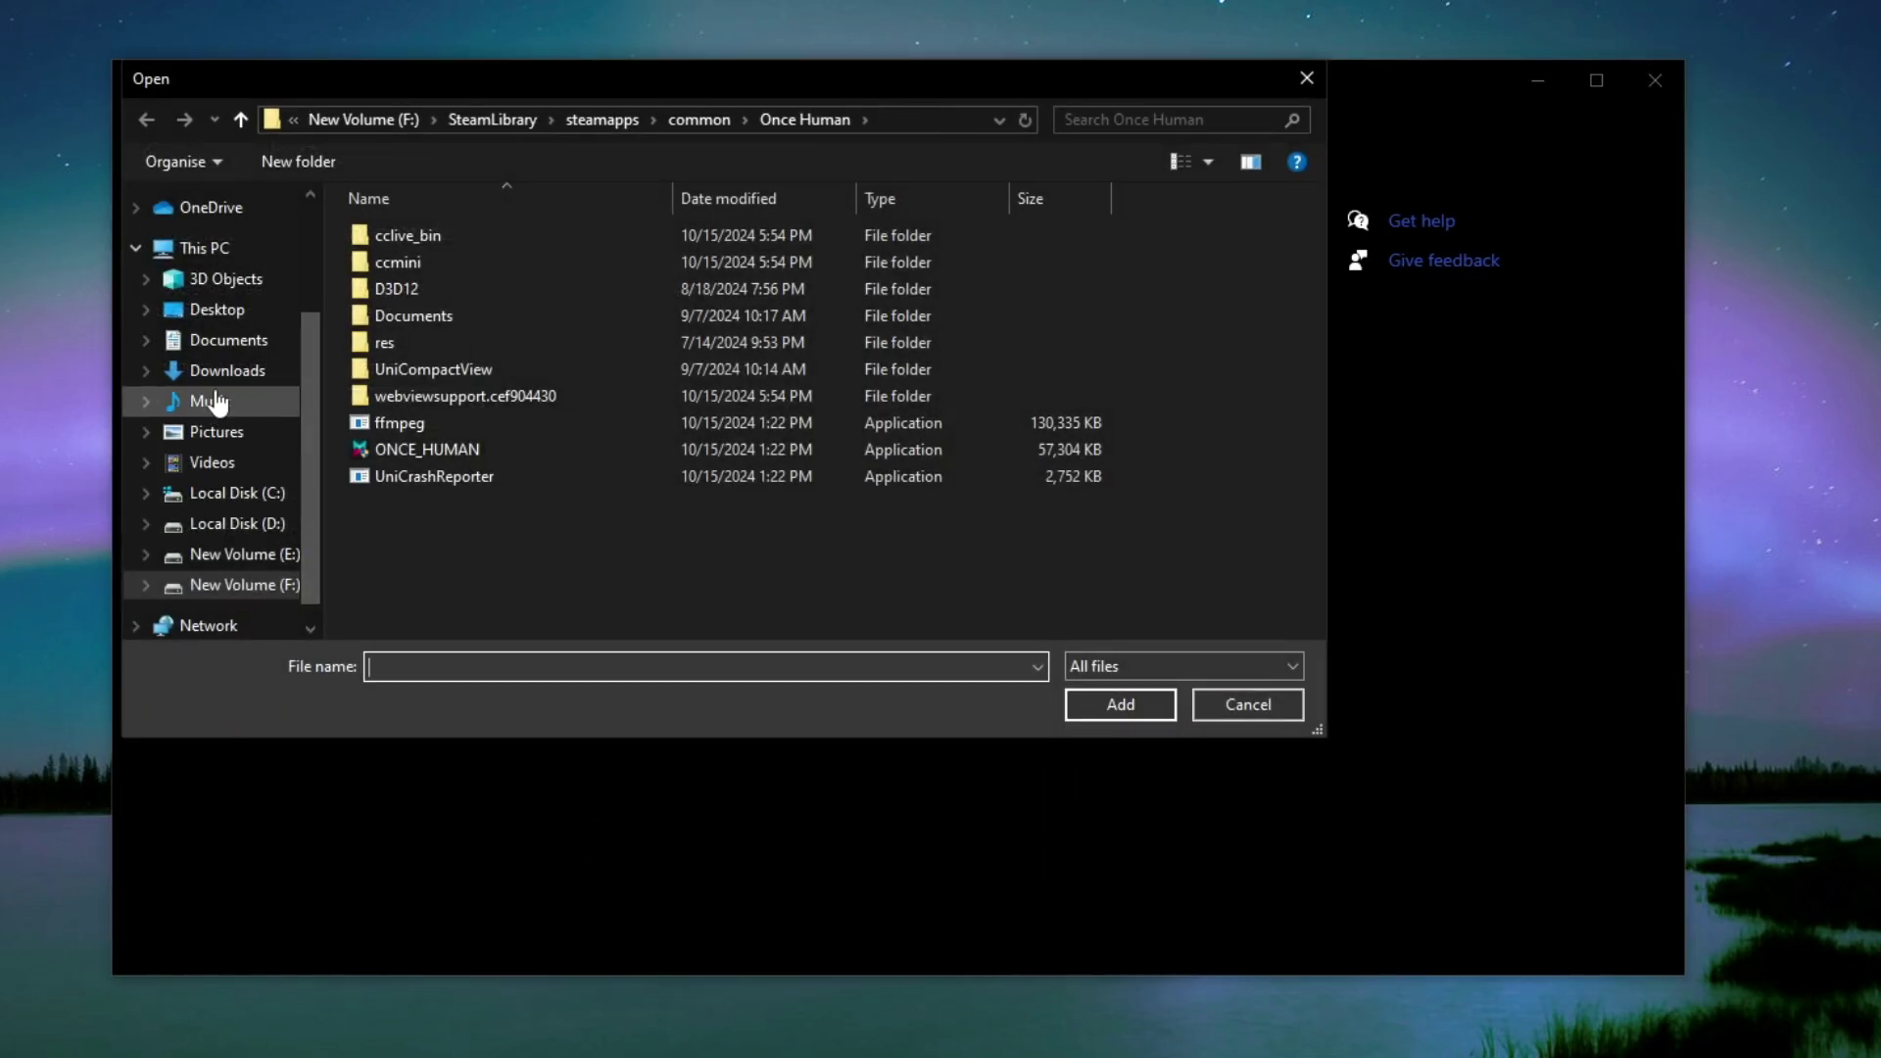
{"action": "left_click", "coordinate": [204, 248]}
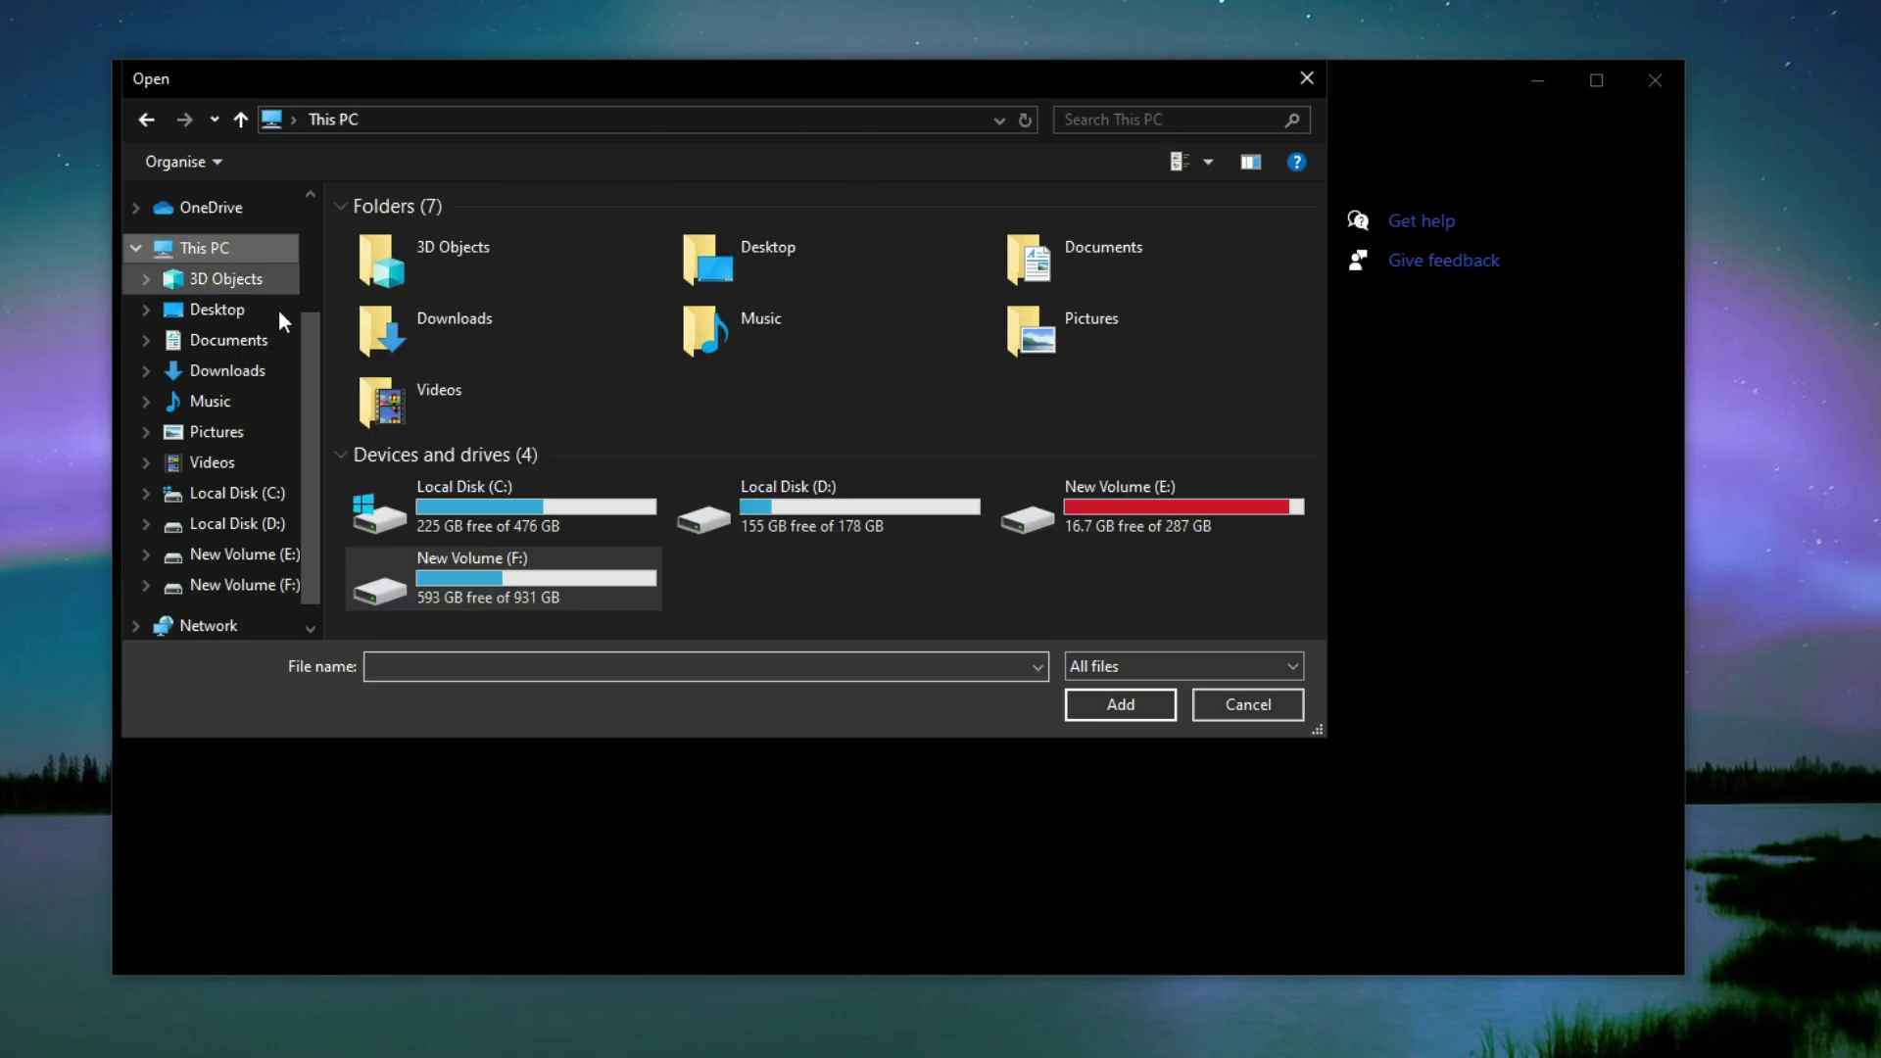
{"action": "double_click", "coordinate": [543, 578]}
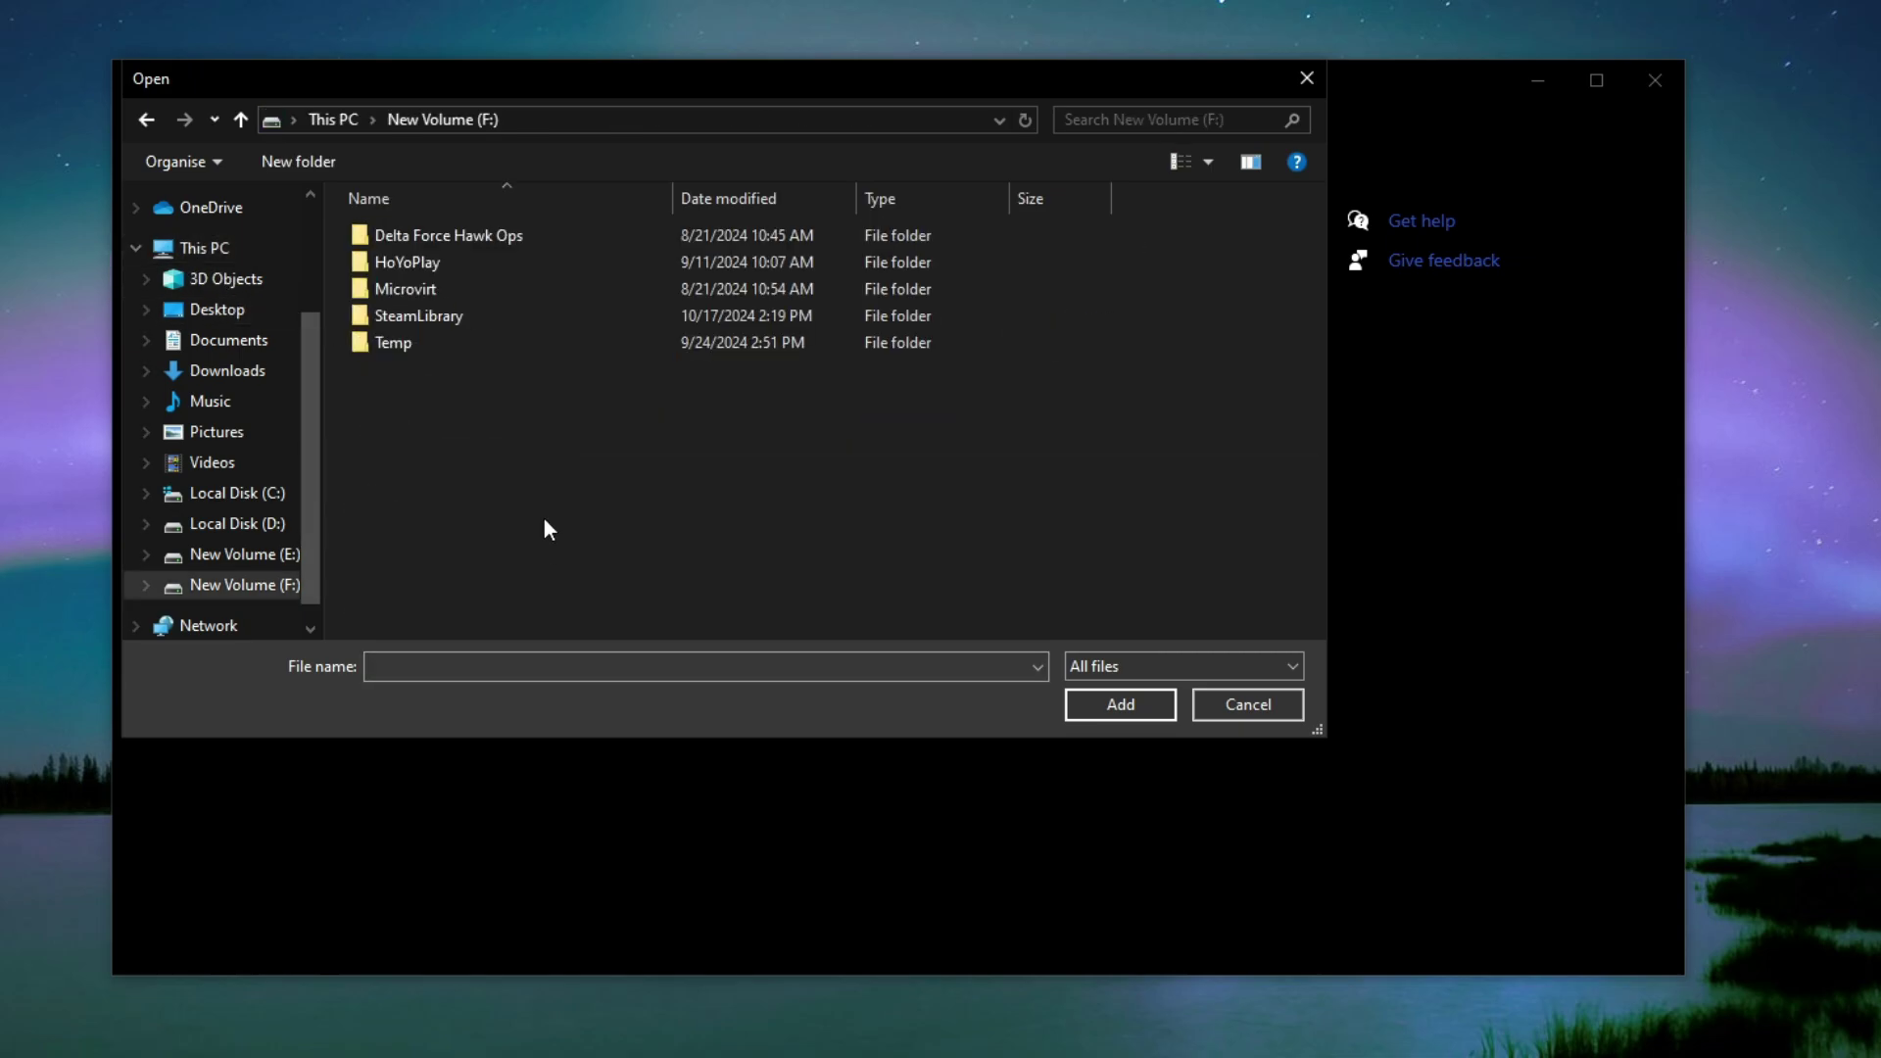
{"action": "double_click", "coordinate": [425, 315]}
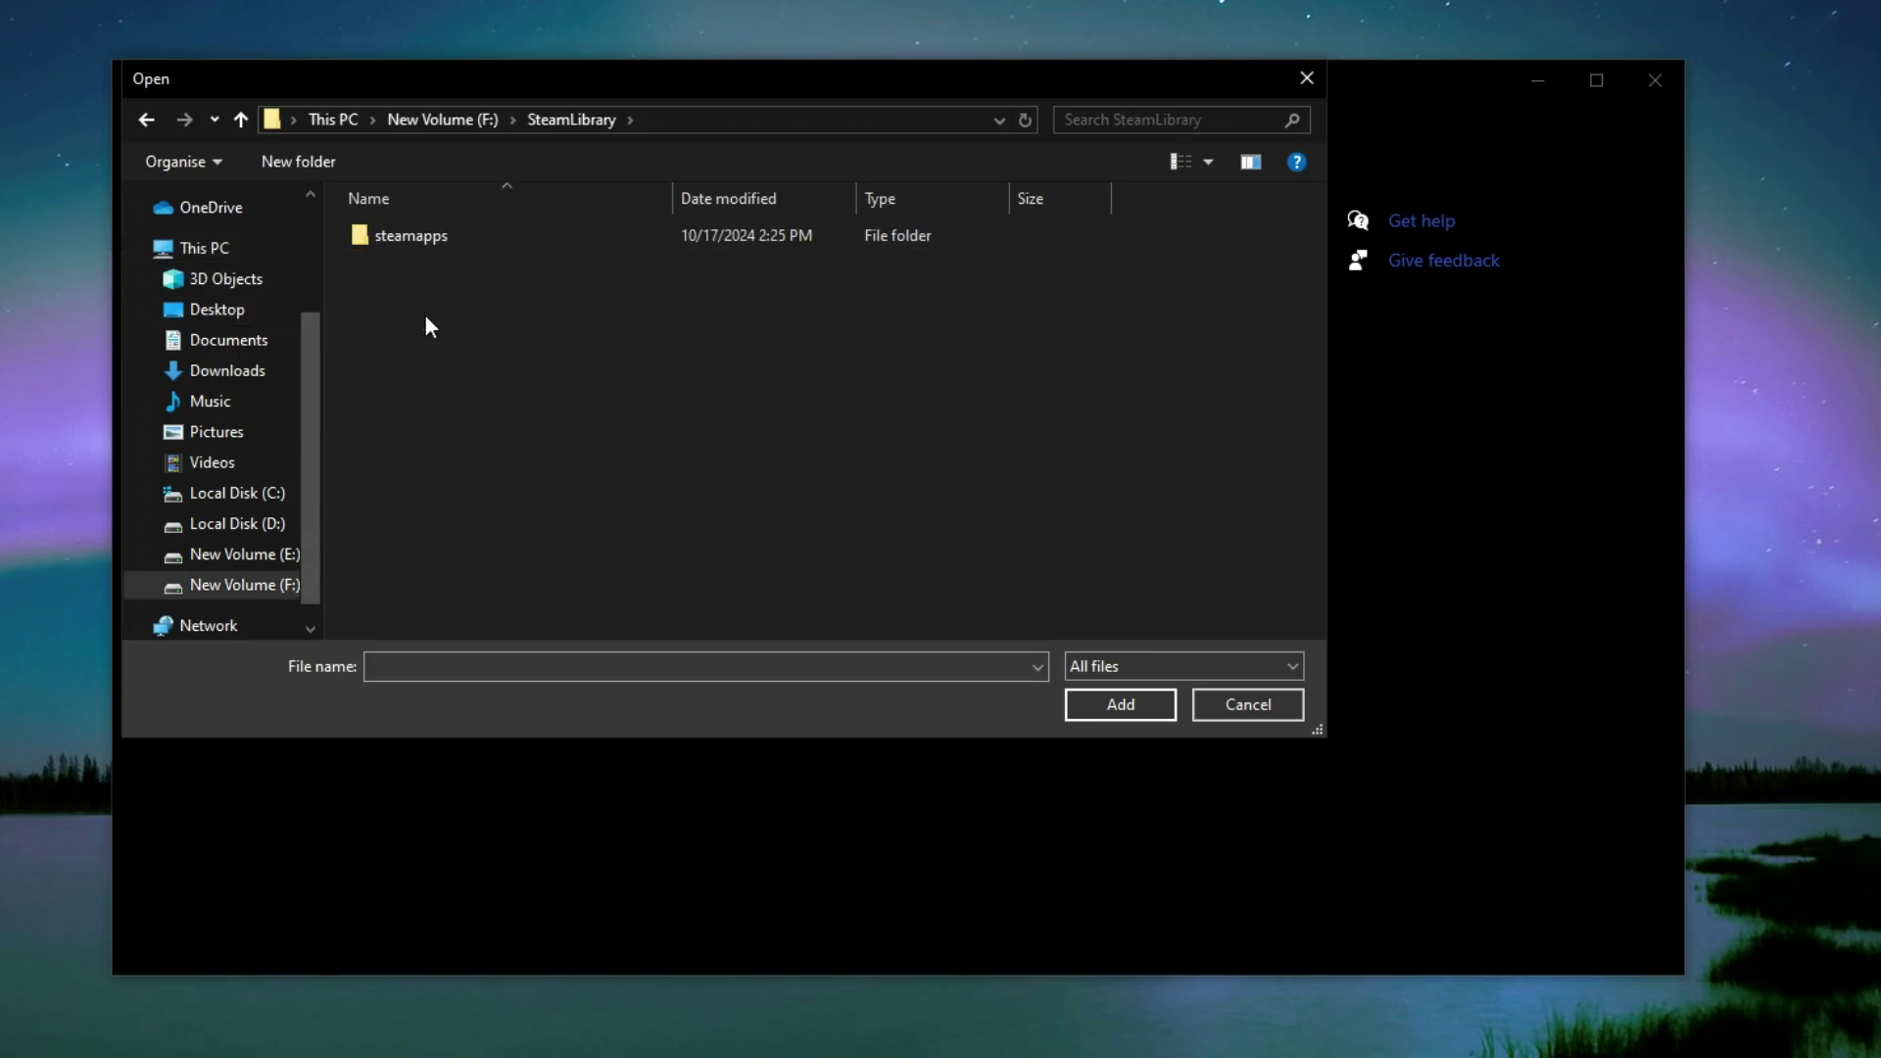
{"action": "double_click", "coordinate": [419, 243]}
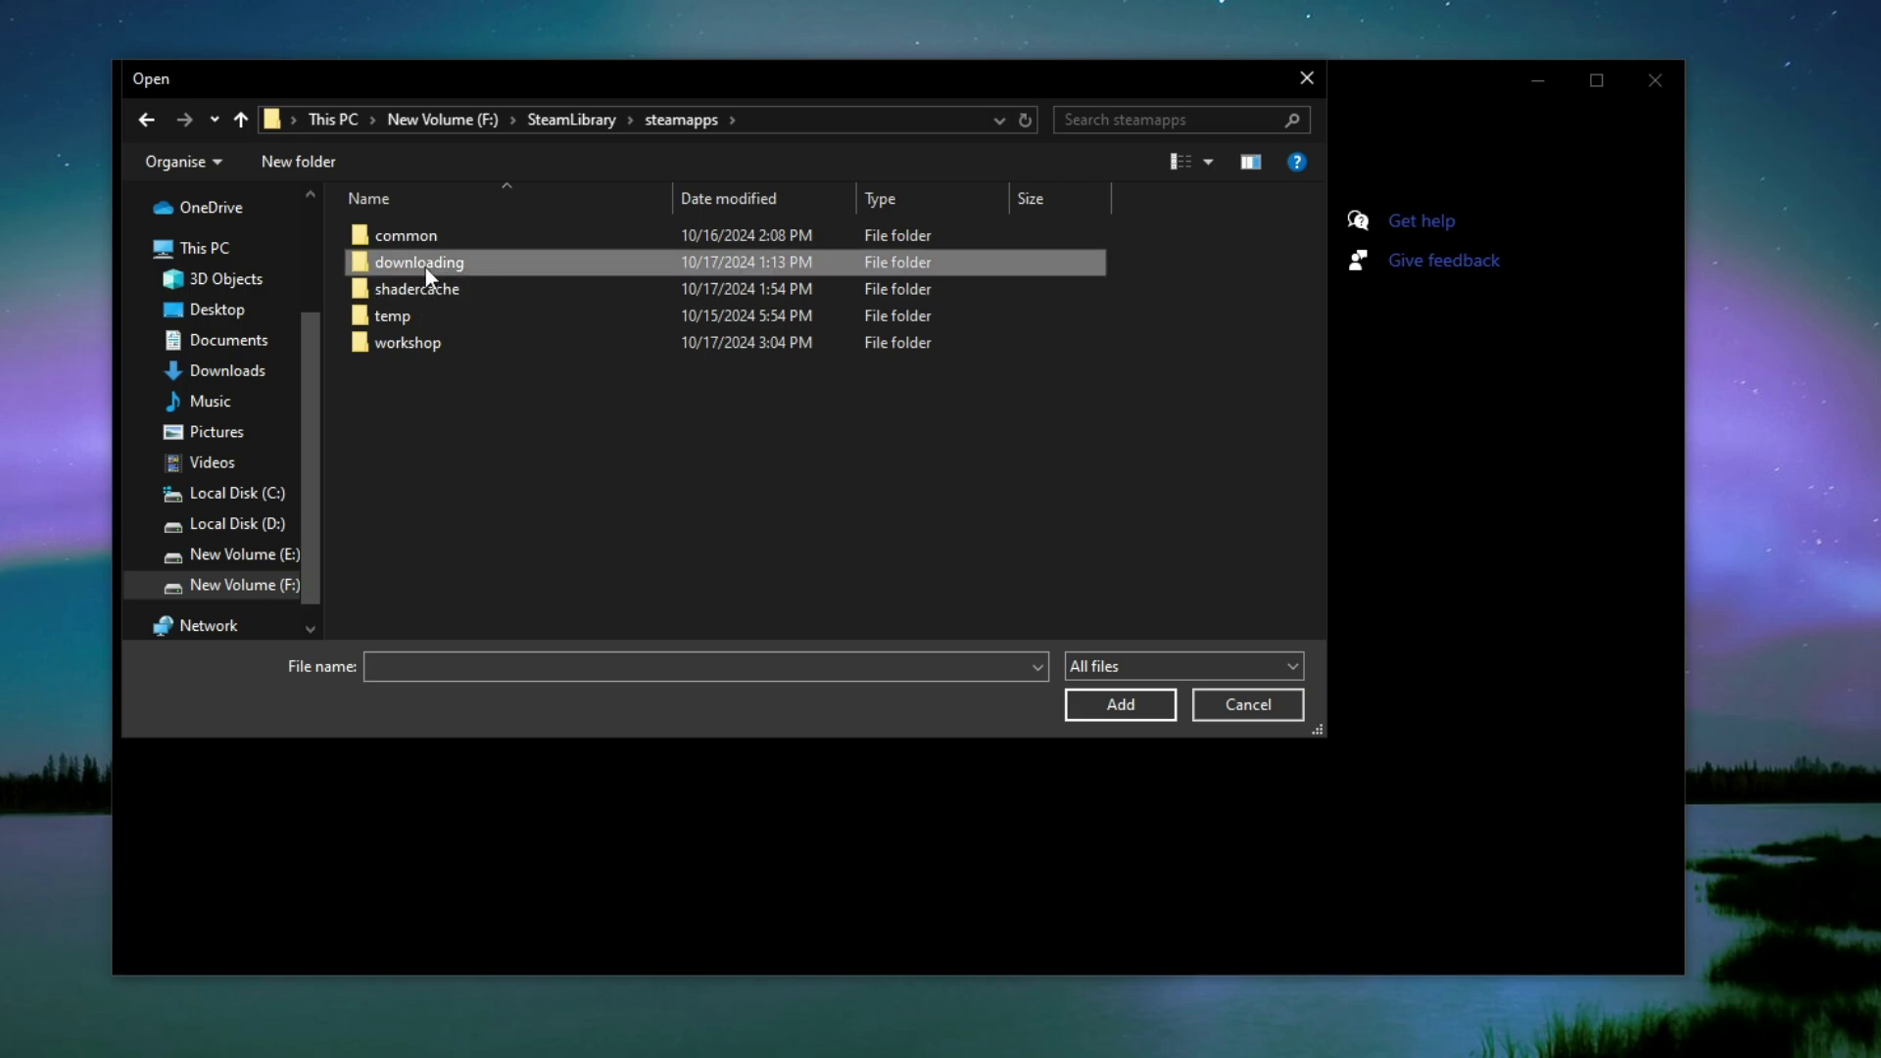
{"action": "double_click", "coordinate": [426, 267]}
{"action": "left_click", "coordinate": [147, 120]}
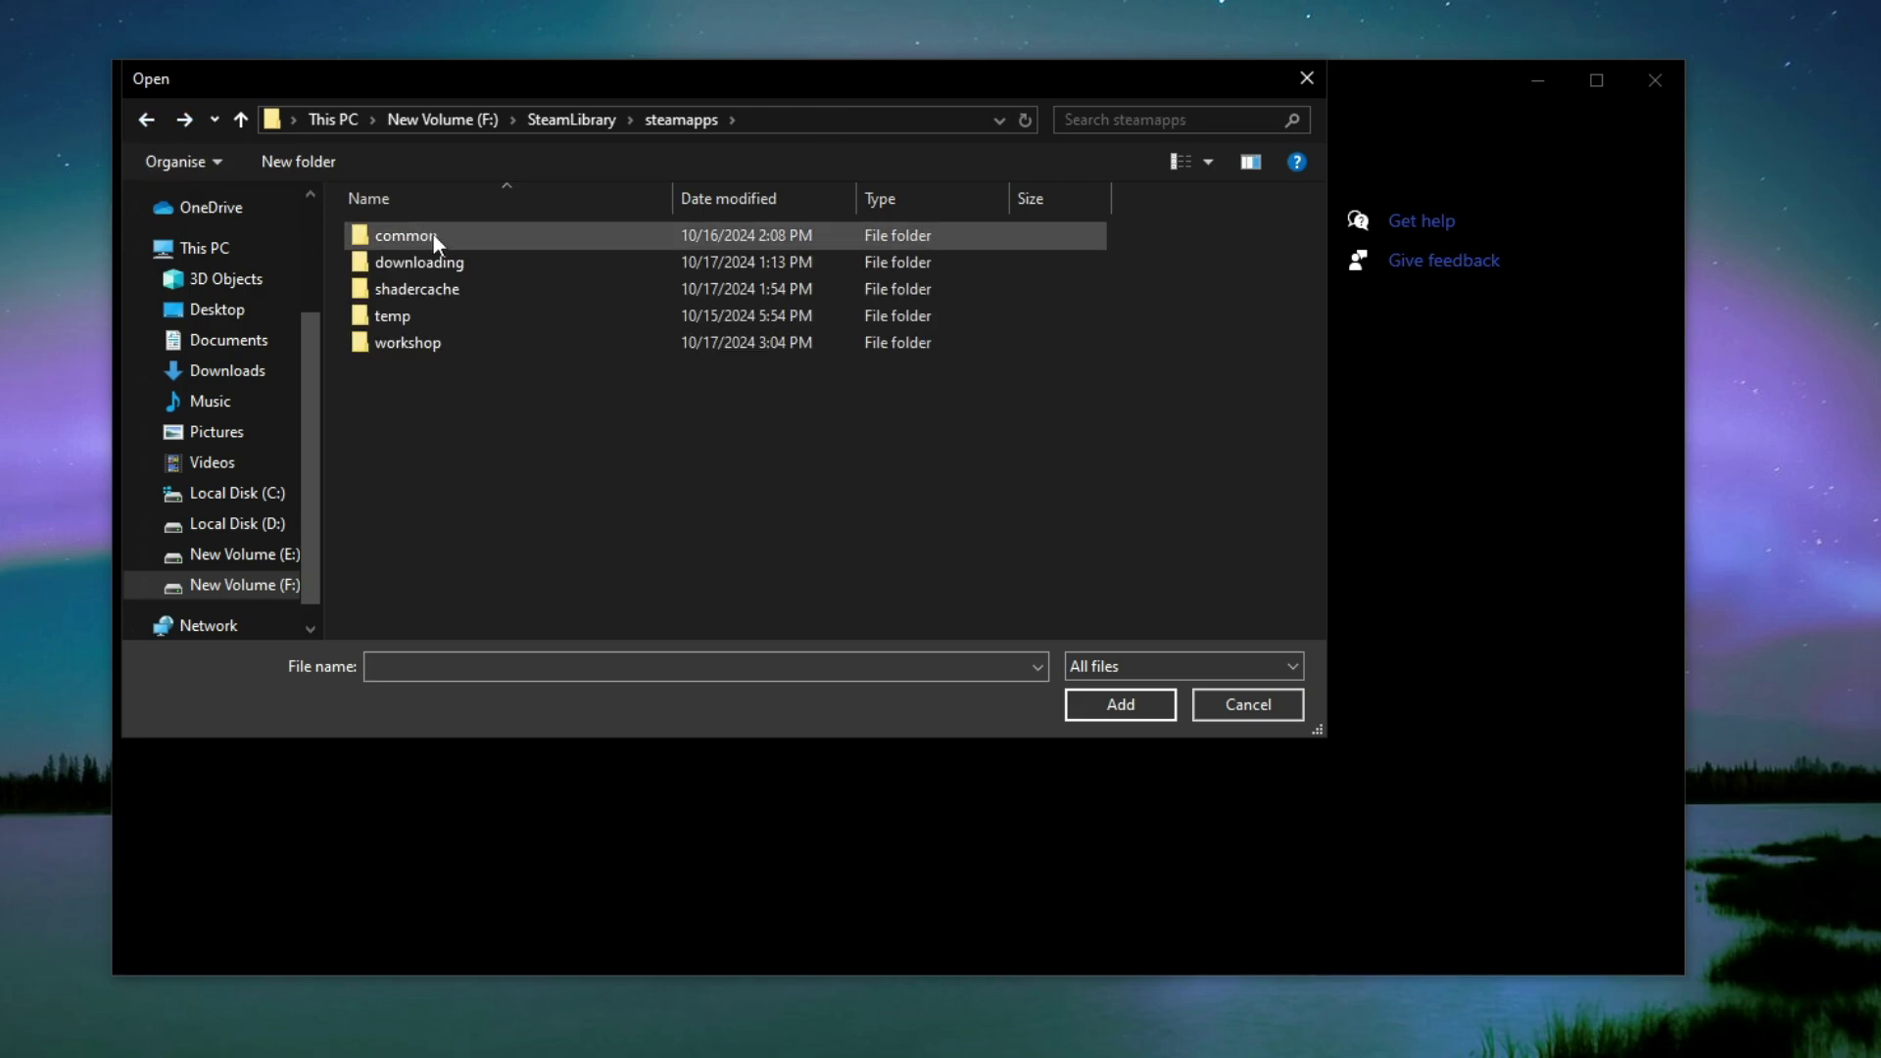
{"action": "double_click", "coordinate": [436, 235]}
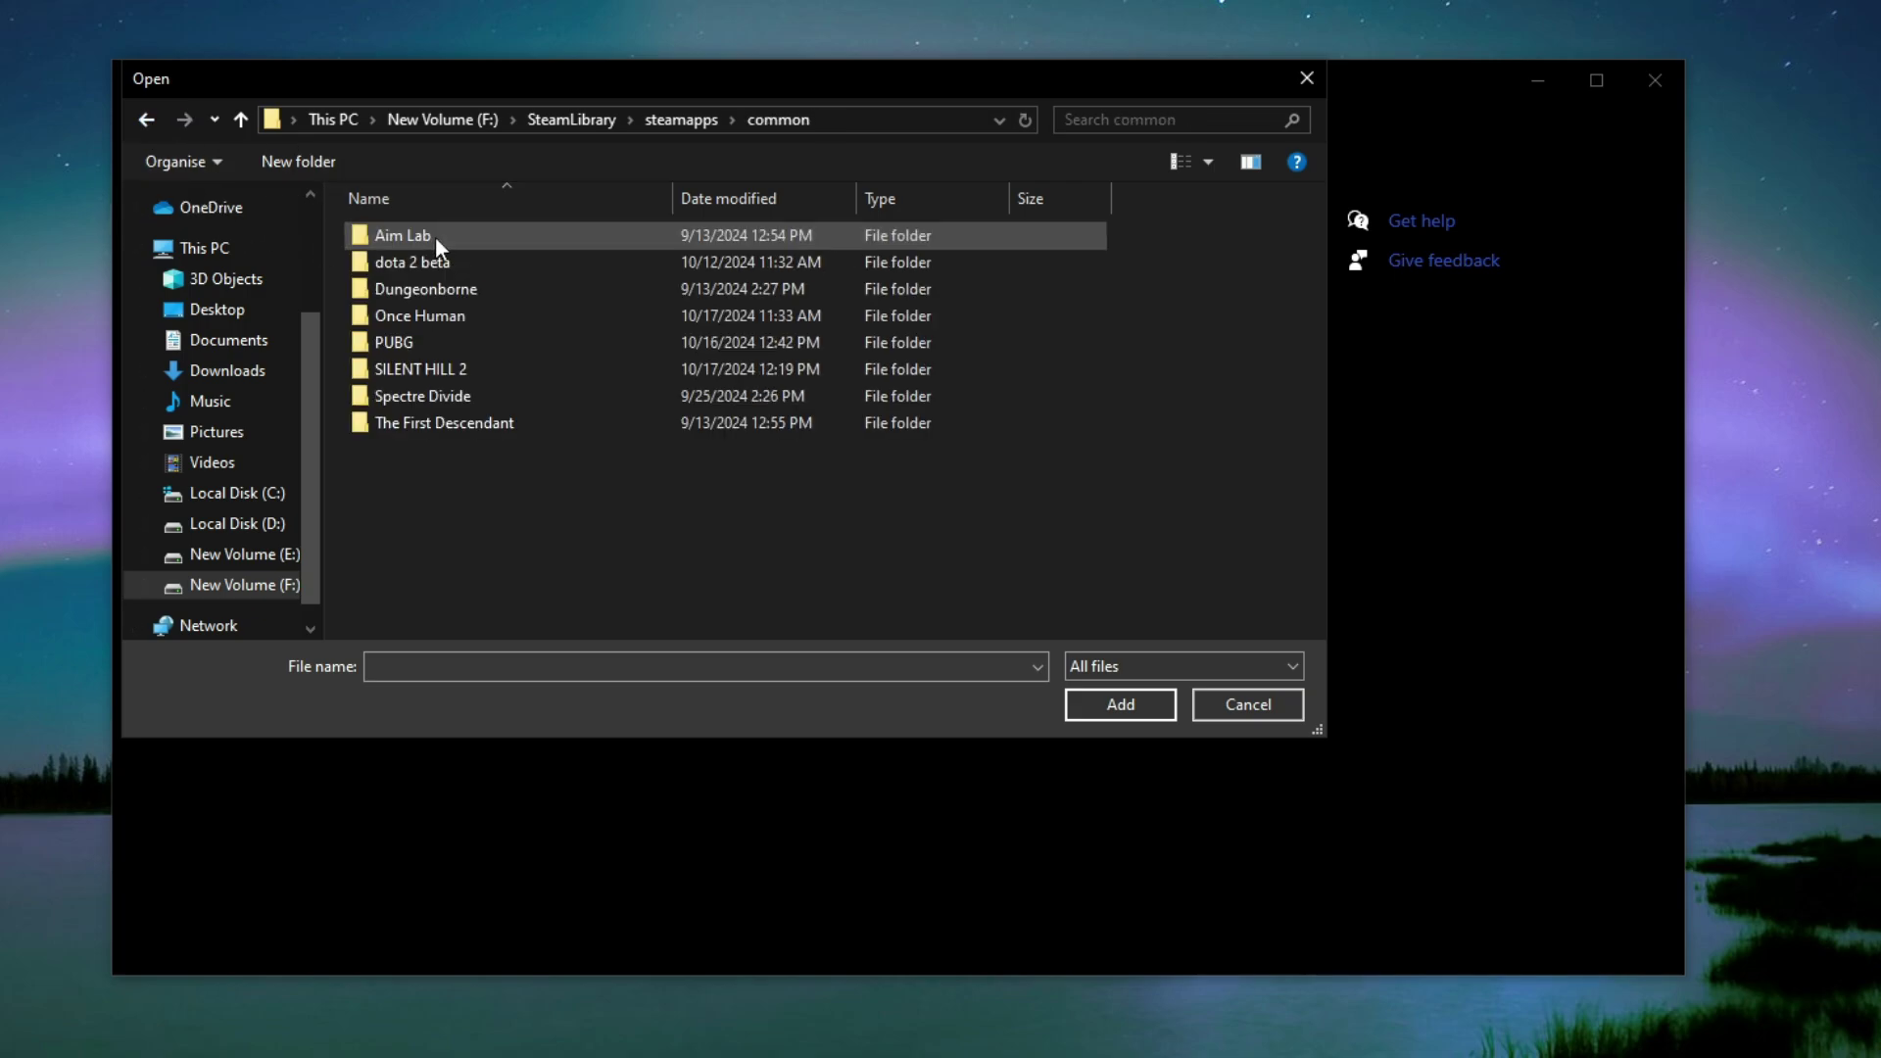
{"action": "double_click", "coordinate": [433, 369]}
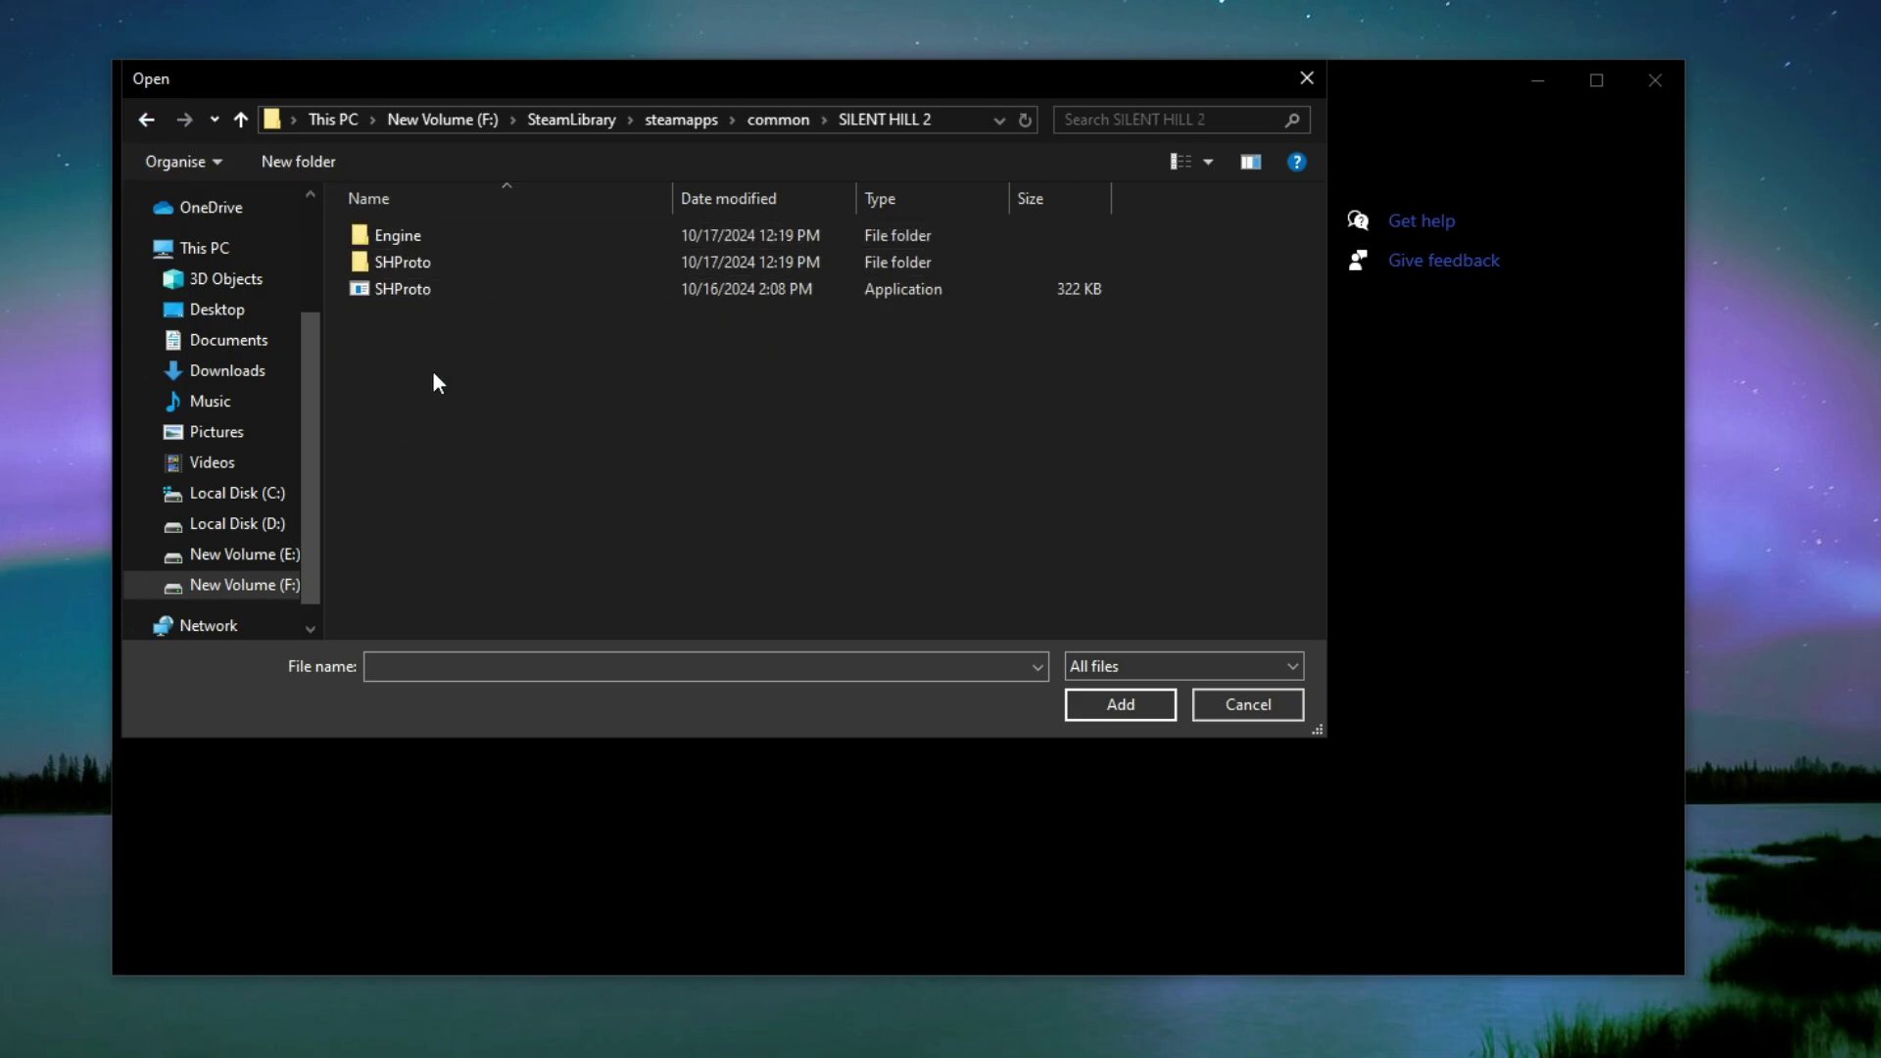
- Add SHProto-Win64-Shipping from the SHProto\Binaries\Win64 folder to the graphics performance preferences
{"action": "double_click", "coordinate": [419, 251]}
{"action": "double_click", "coordinate": [423, 237]}
{"action": "double_click", "coordinate": [418, 245]}
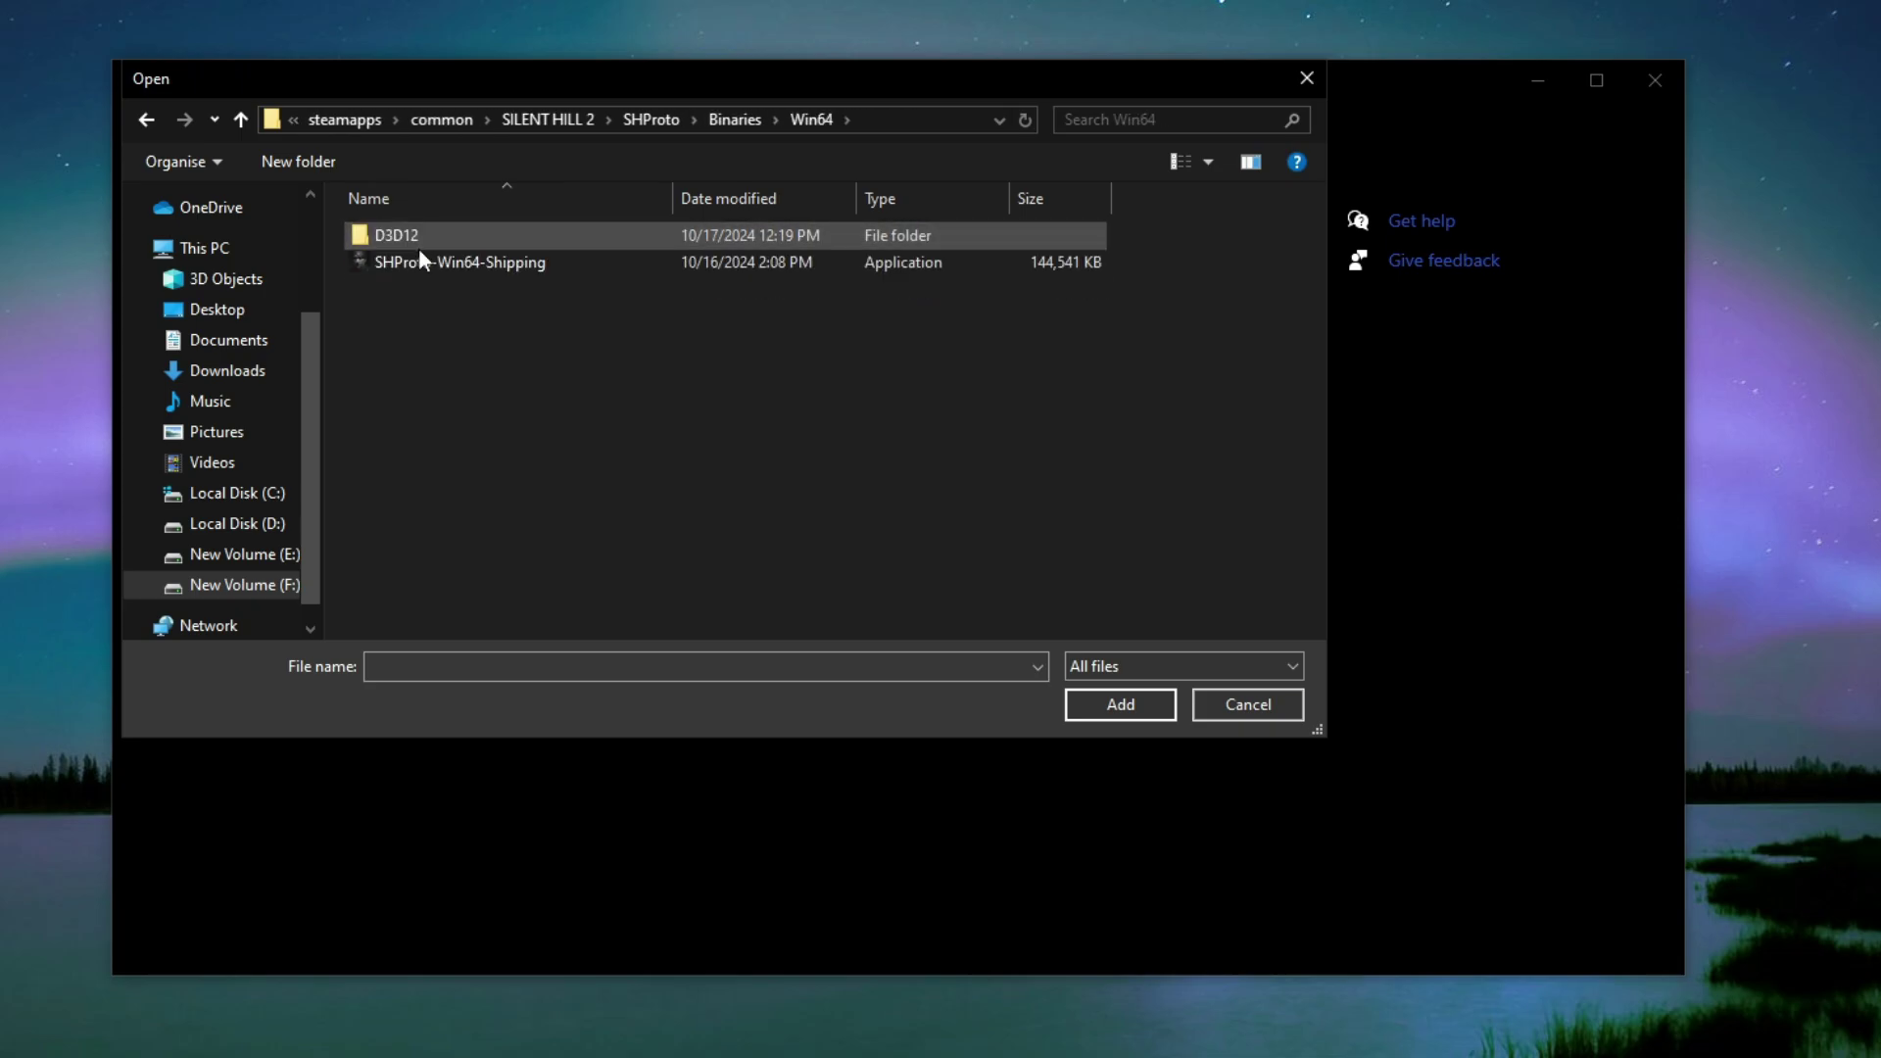
{"action": "left_click", "coordinate": [405, 267]}
{"action": "left_click", "coordinate": [1121, 705]}
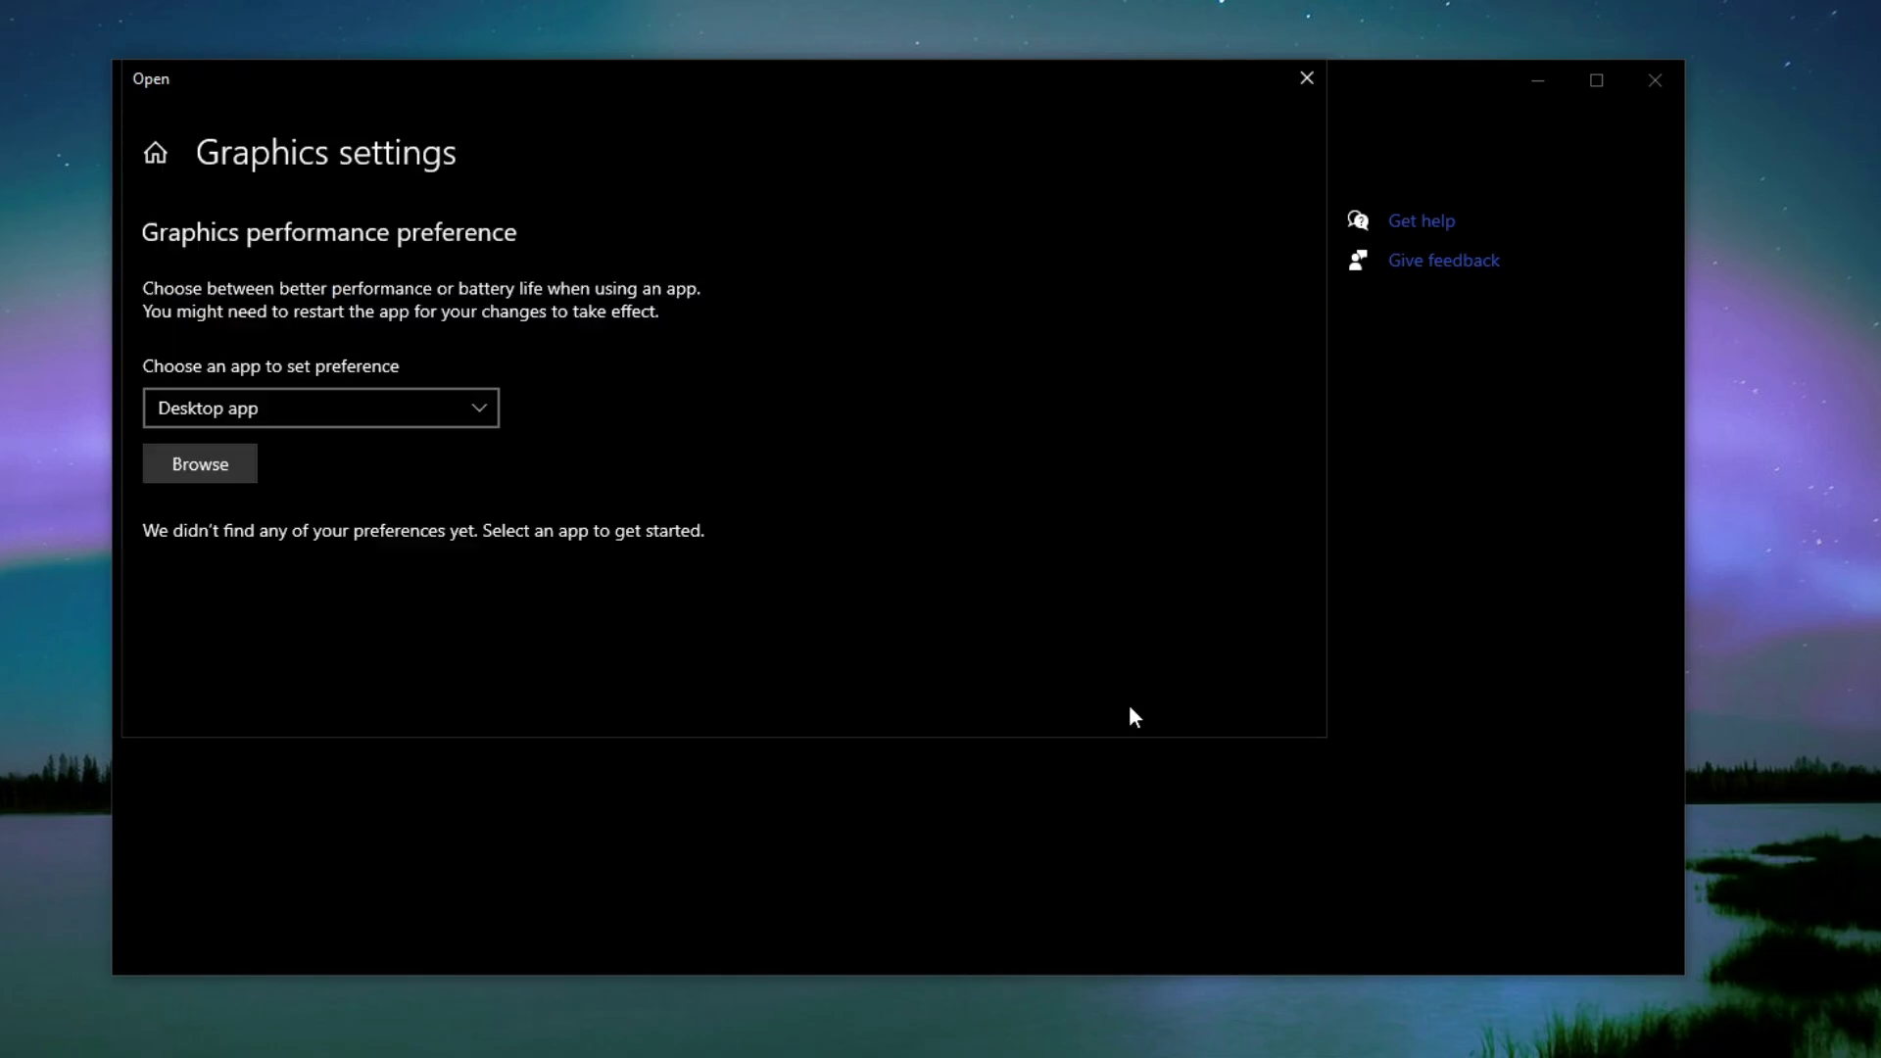
- Set the graphics preference of SilentHill to High performance and save it
{"action": "left_click", "coordinate": [538, 663]}
{"action": "left_click", "coordinate": [774, 572]}
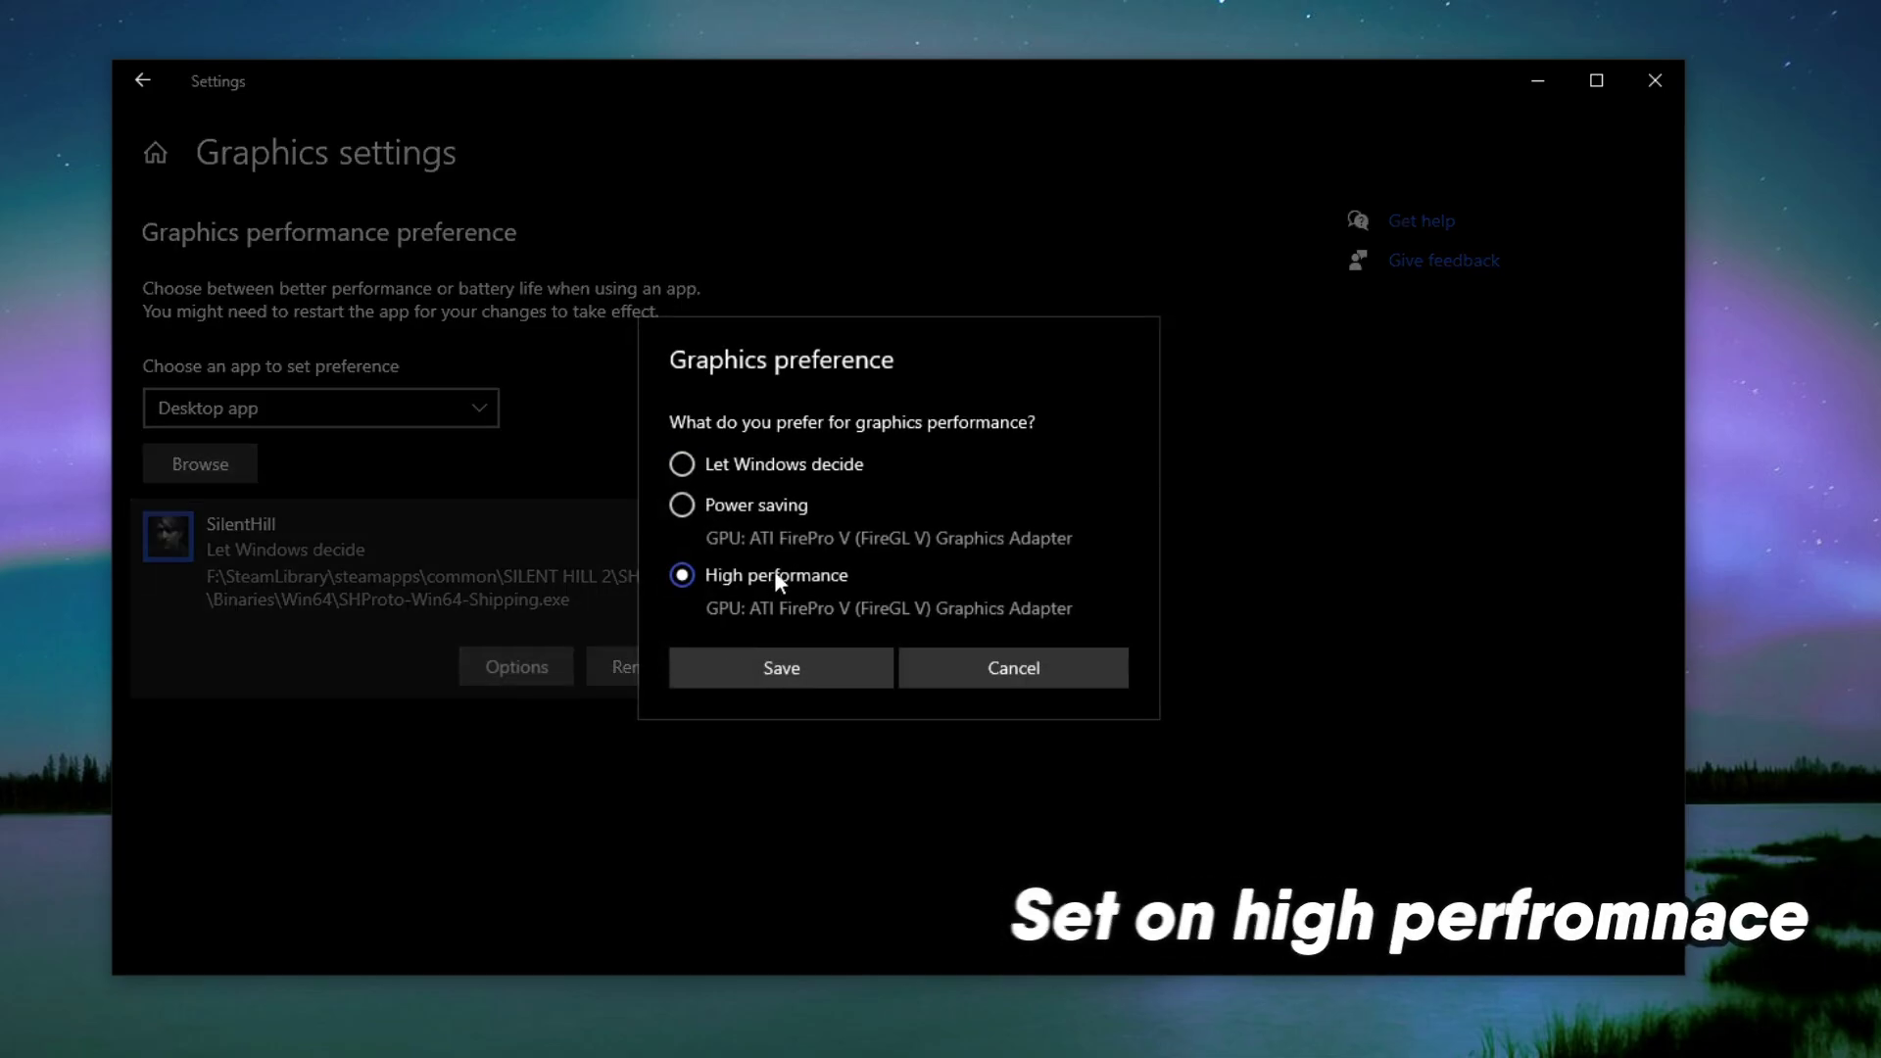
{"action": "left_click", "coordinate": [770, 665]}
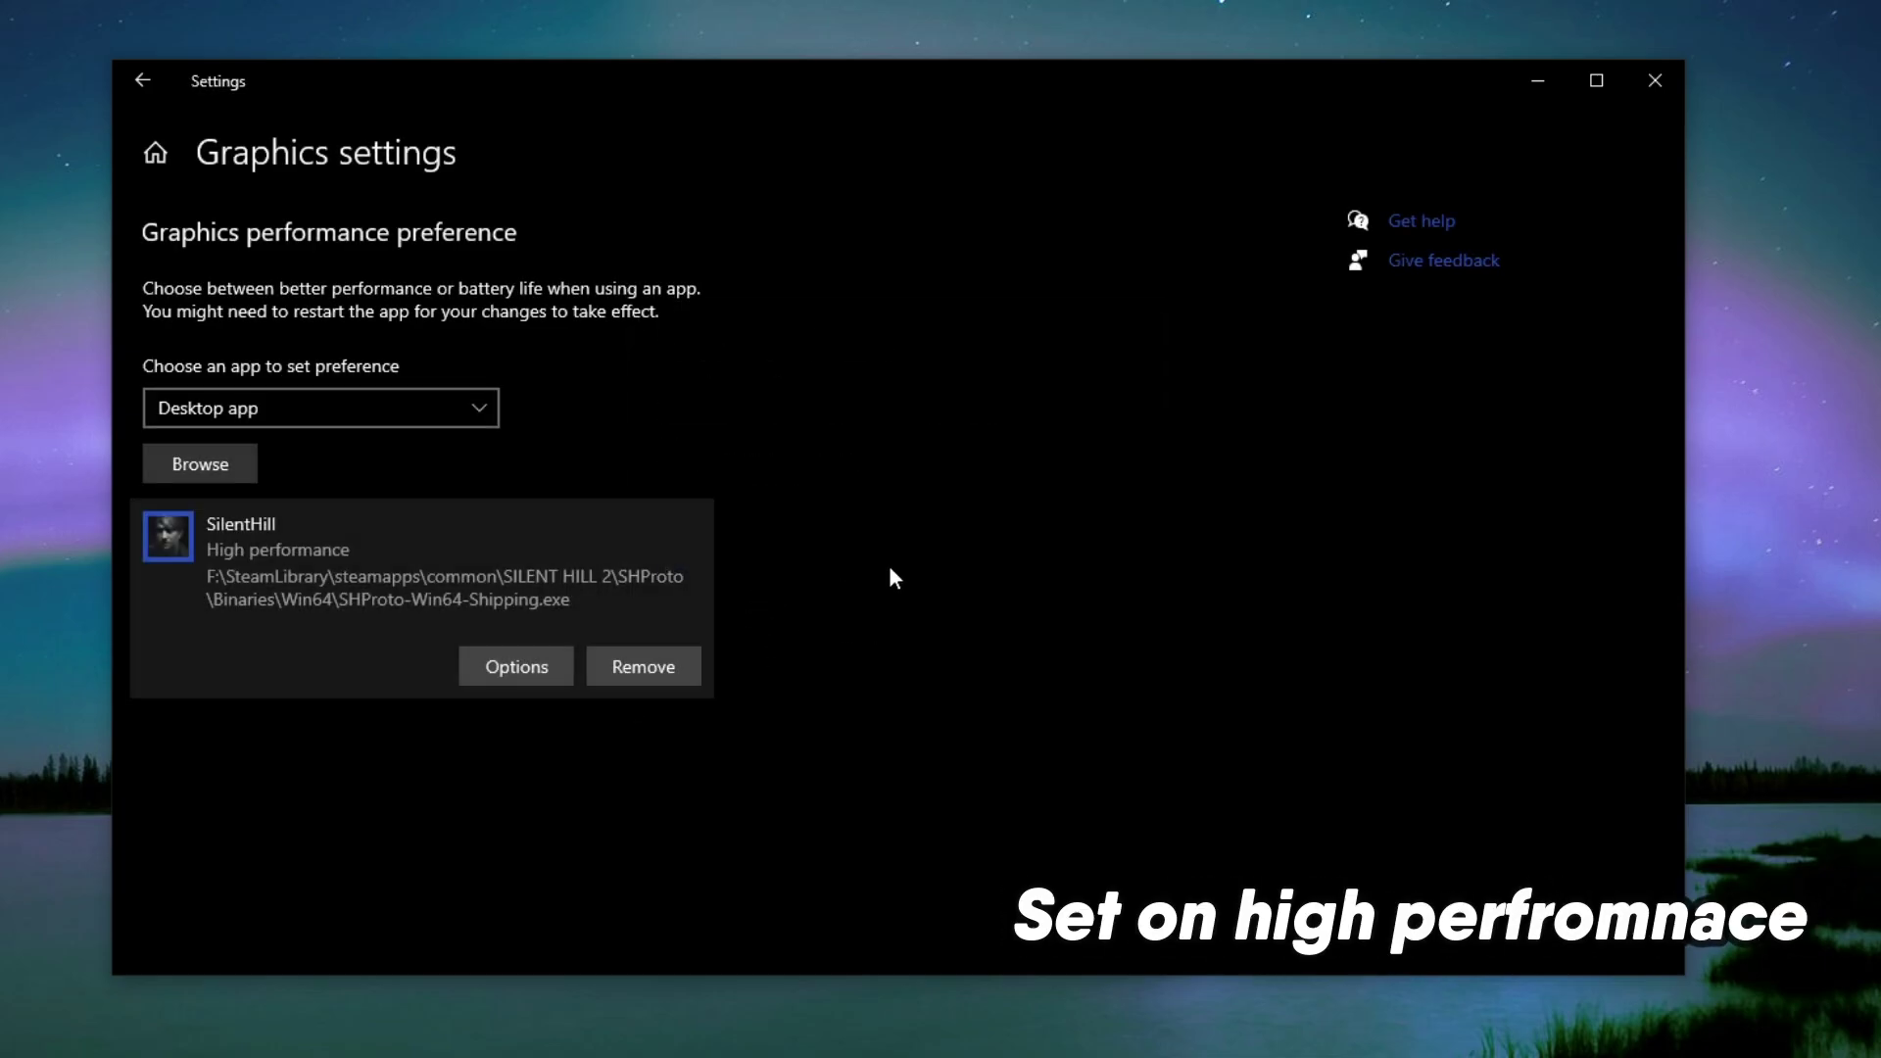
- In the startup app settings, turn off Phone Link, Rainmeter and Steam
{"action": "left_click", "coordinate": [163, 169]}
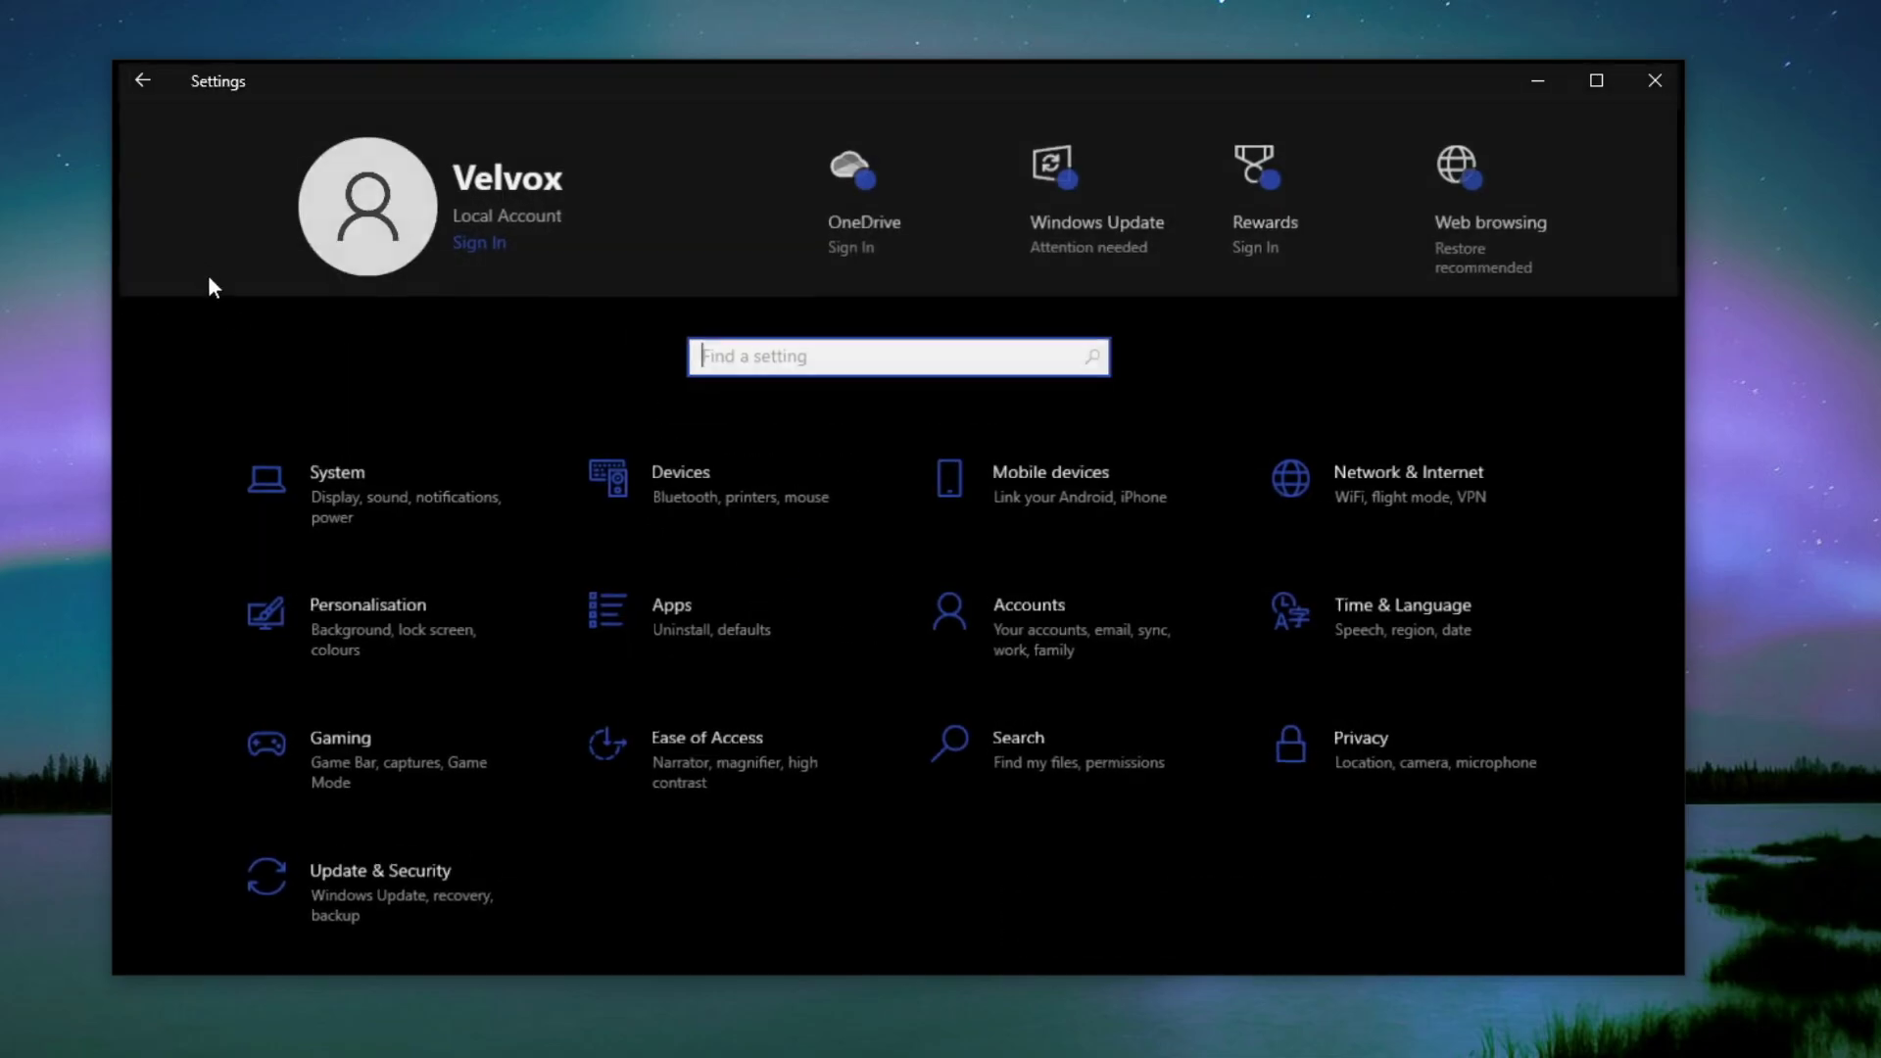
{"action": "left_click", "coordinate": [667, 616]}
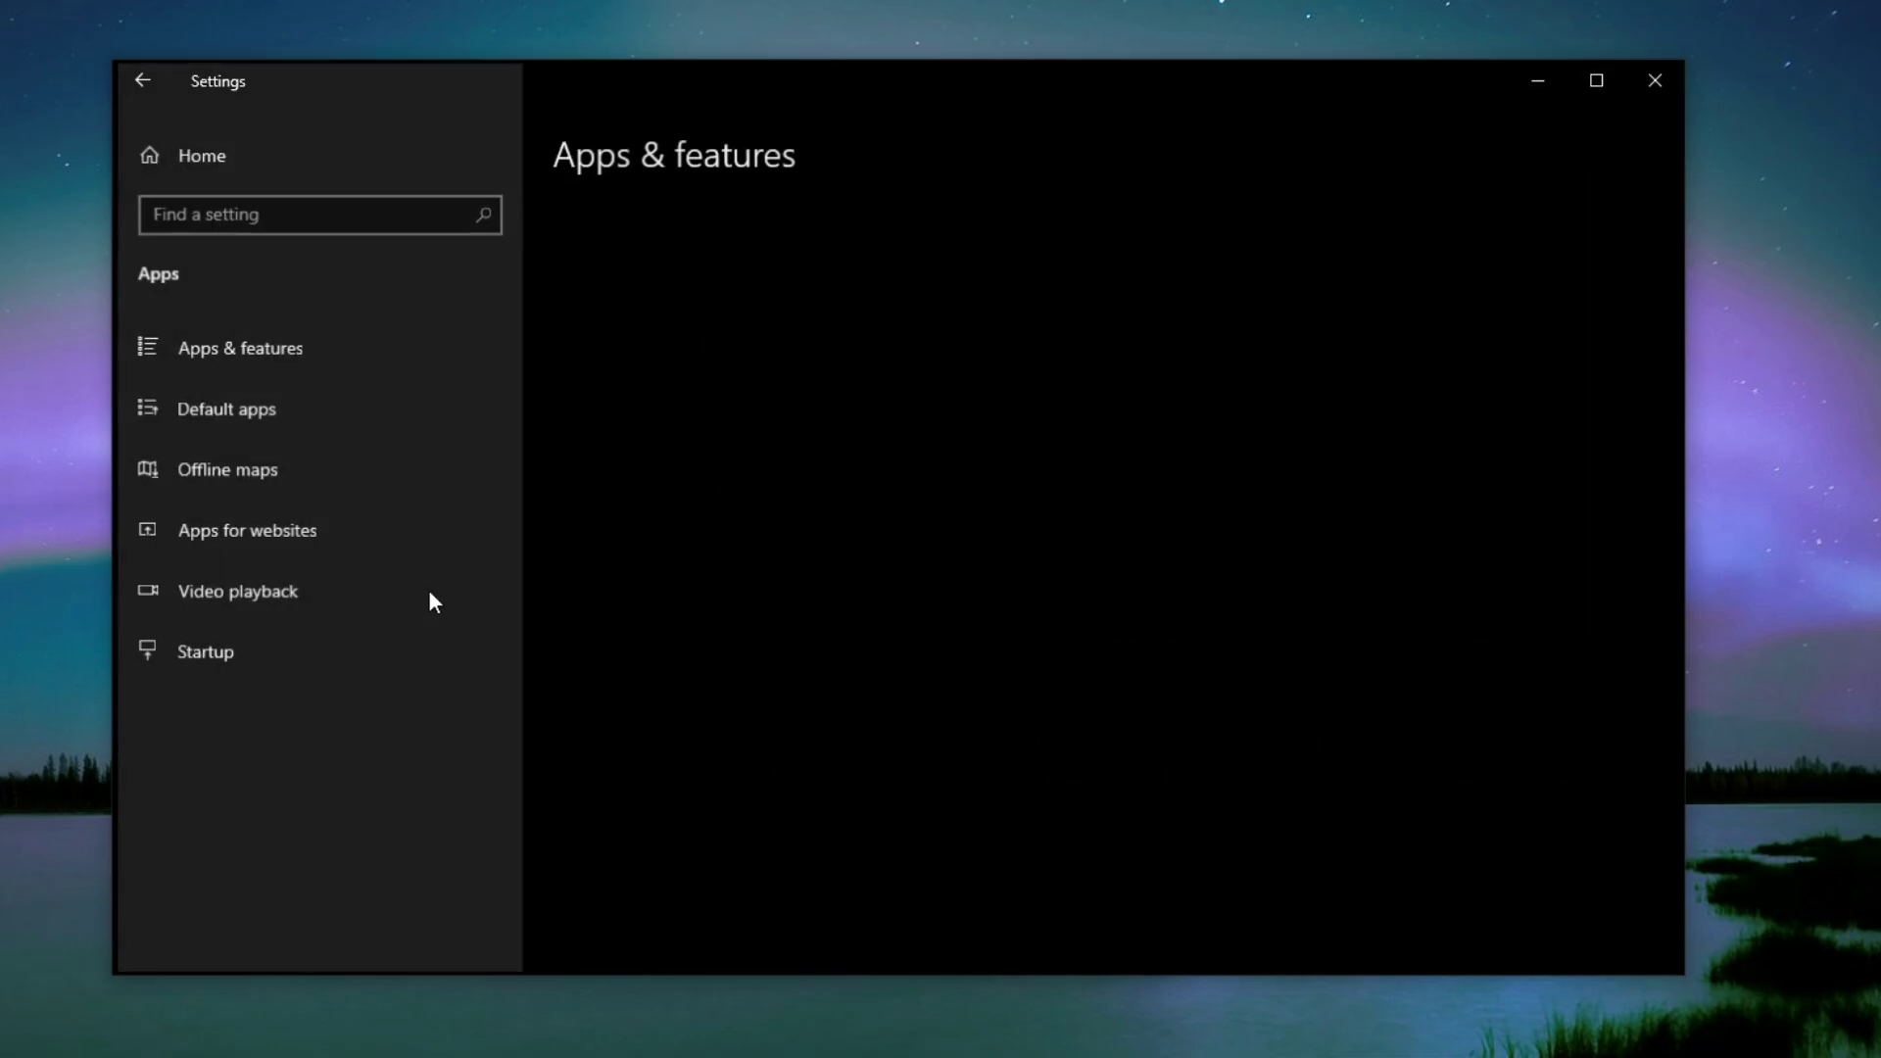
{"action": "left_click", "coordinate": [197, 654]}
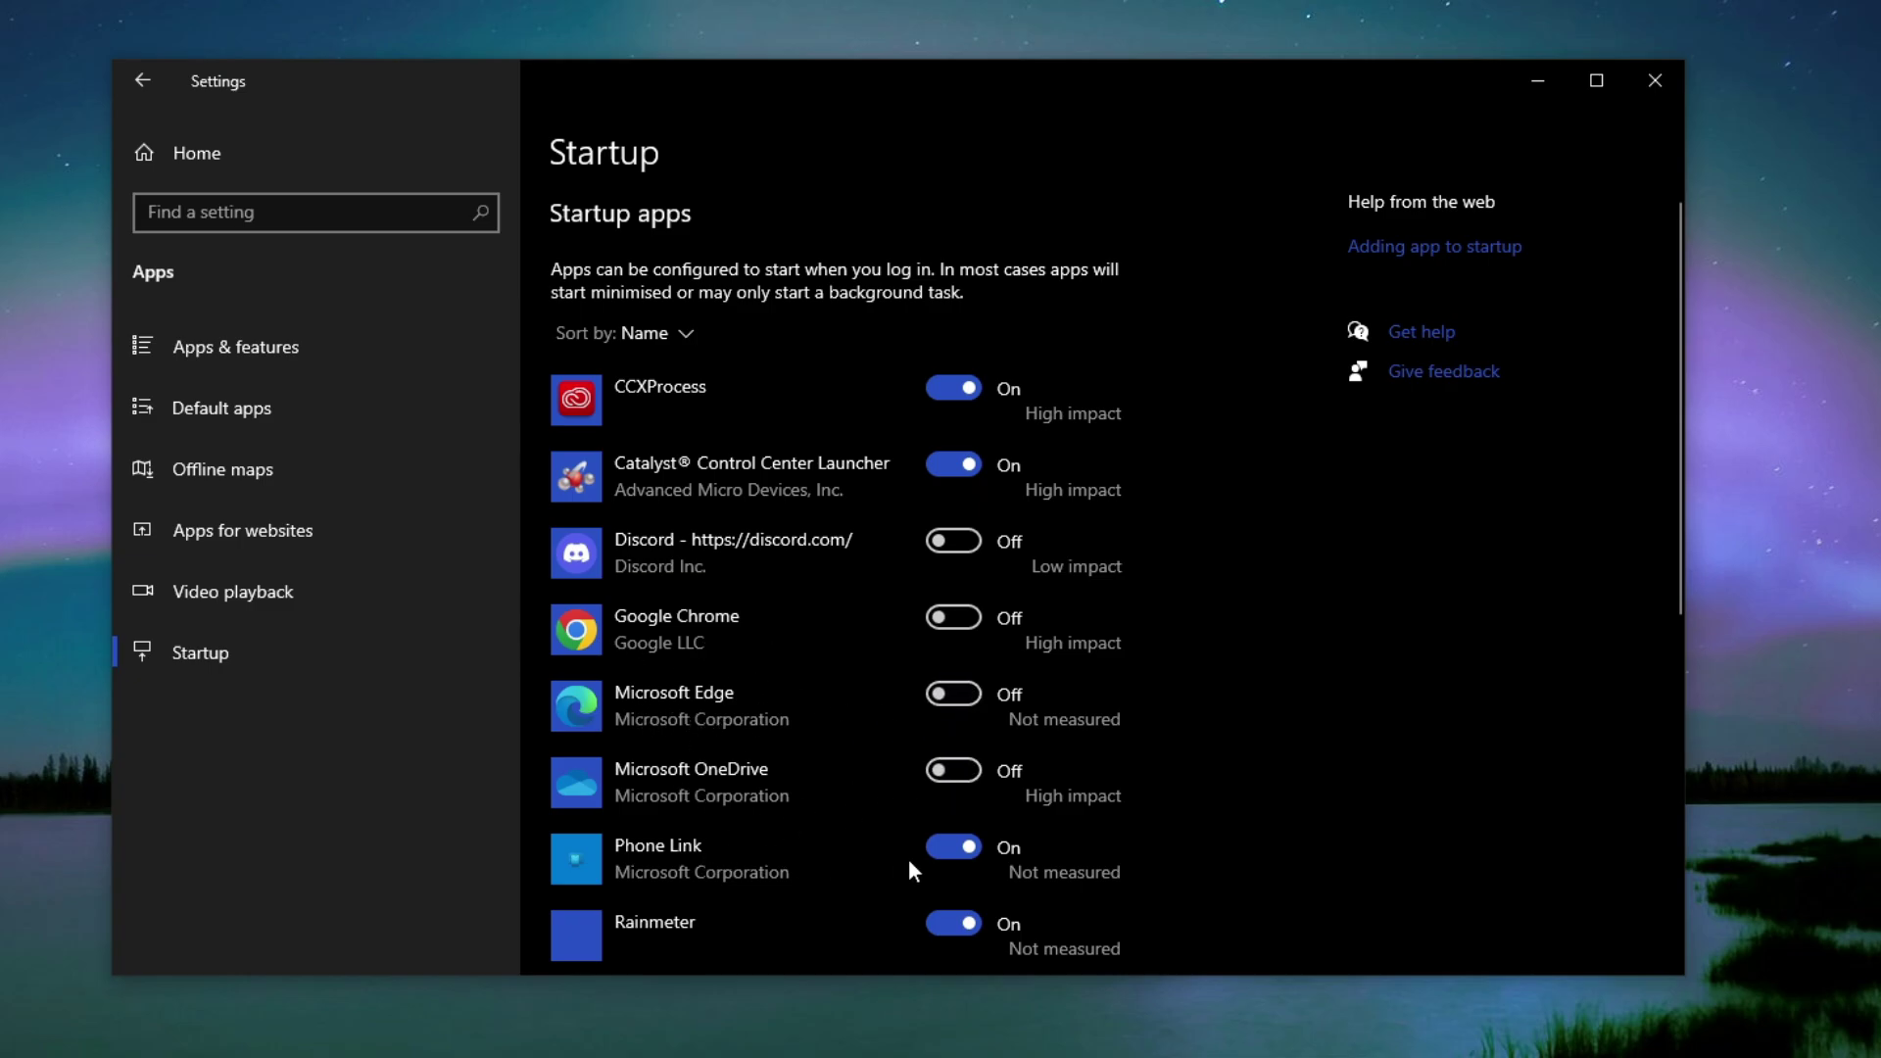
{"action": "scroll", "coordinate": [761, 877], "scroll_direction": "down", "scroll_amount": 4}
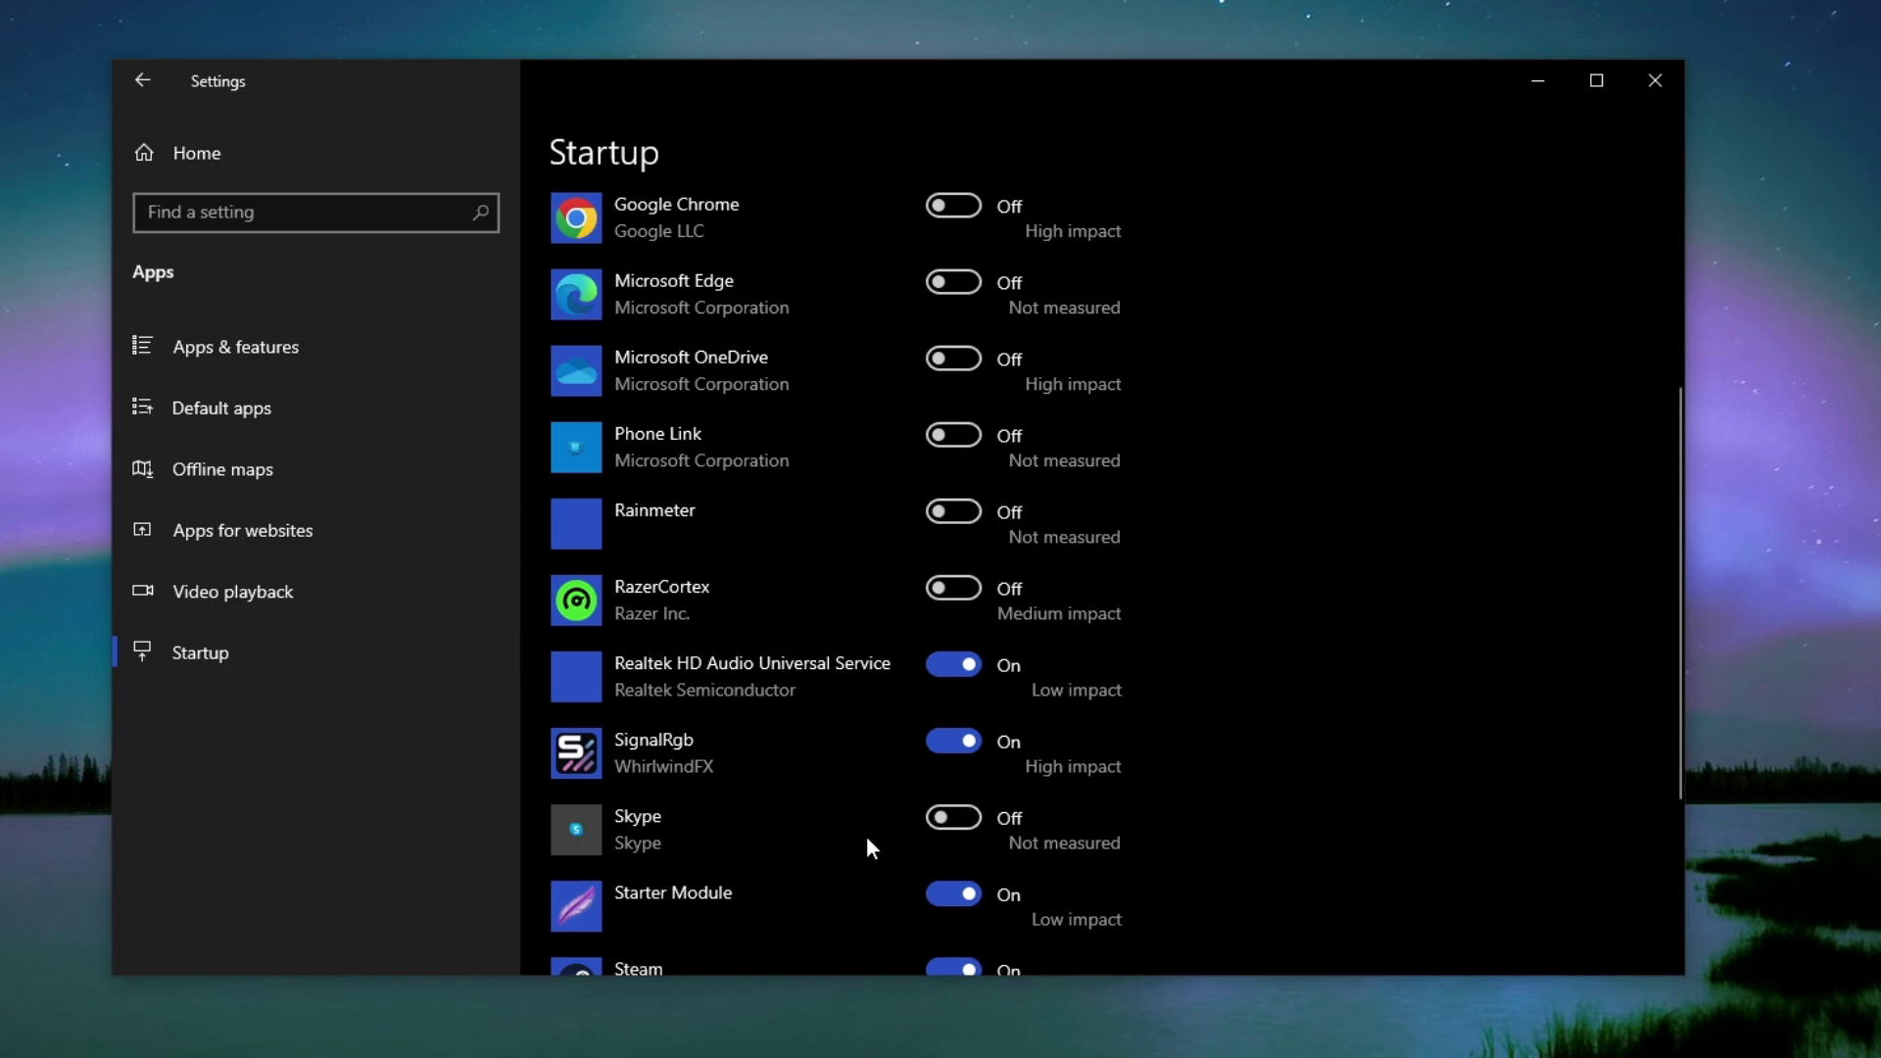
{"action": "scroll", "coordinate": [868, 840], "scroll_direction": "down", "scroll_amount": 3}
{"action": "left_click", "coordinate": [955, 698]}
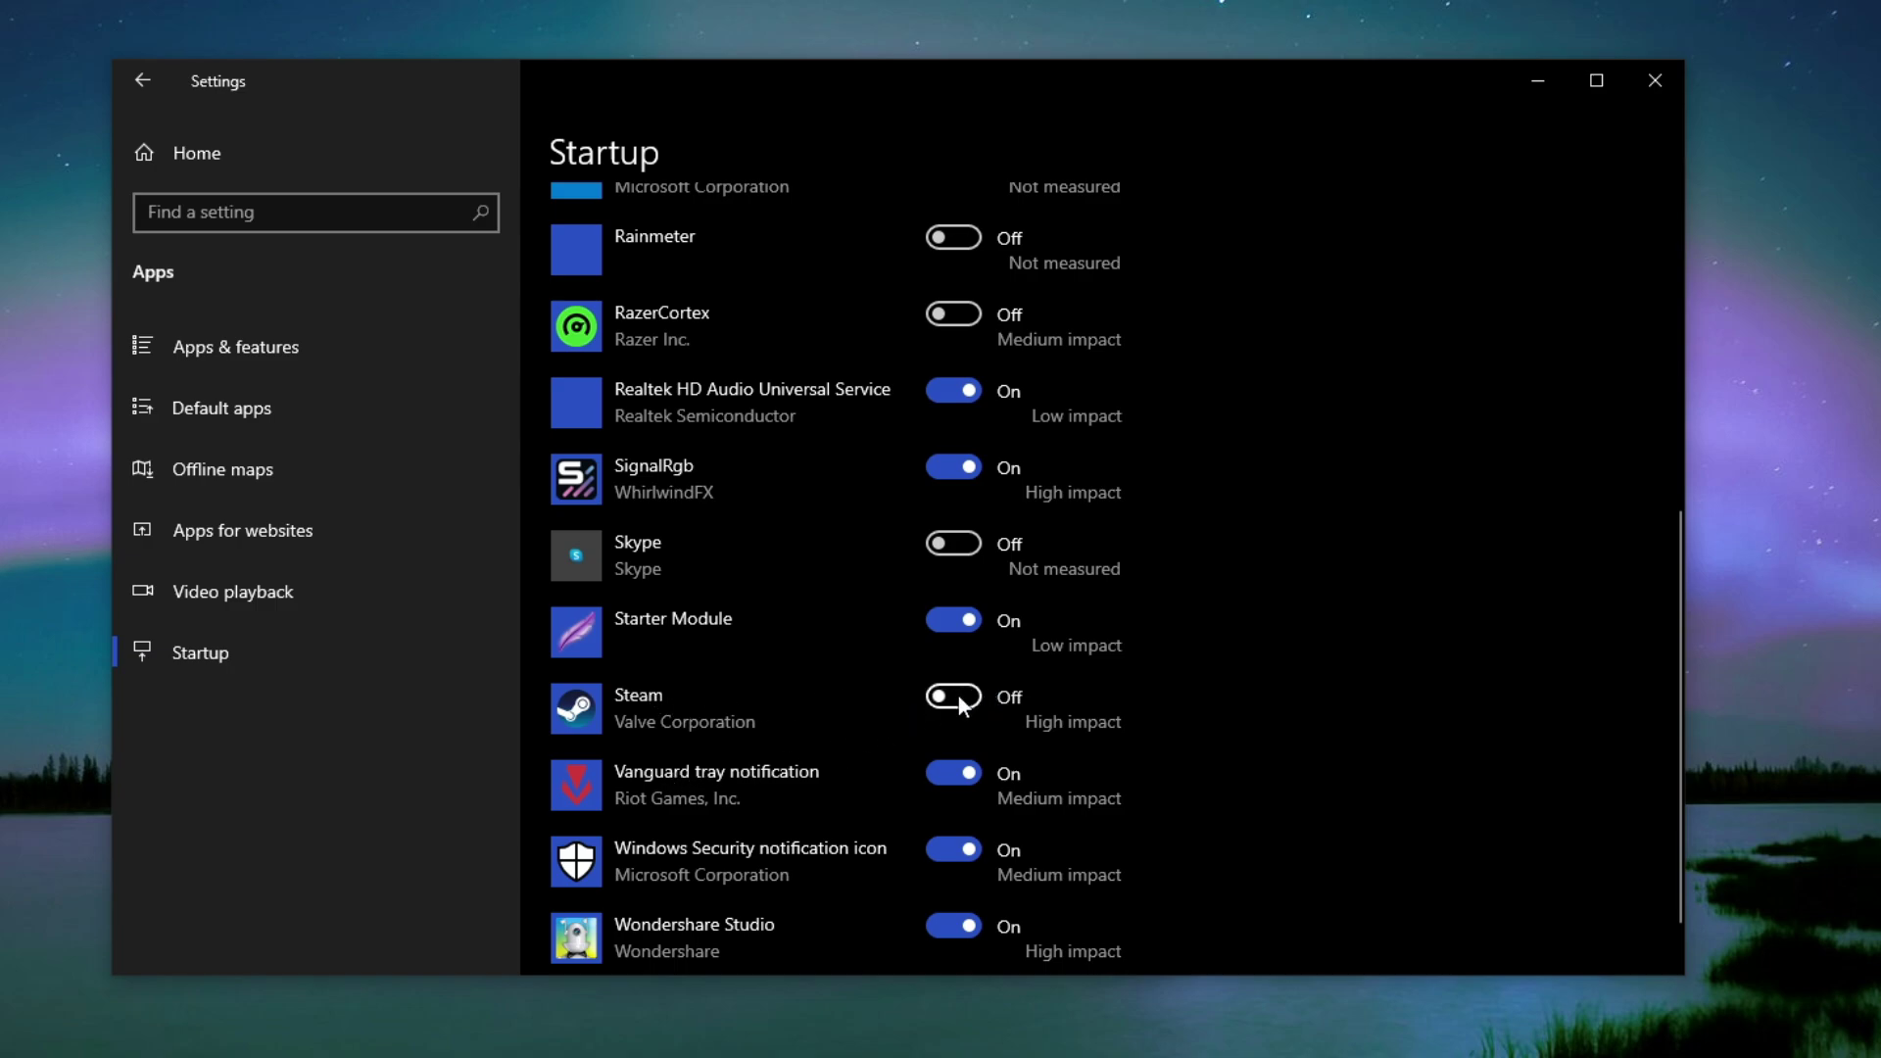
{"action": "scroll", "coordinate": [905, 726], "scroll_direction": "down", "scroll_amount": 1}
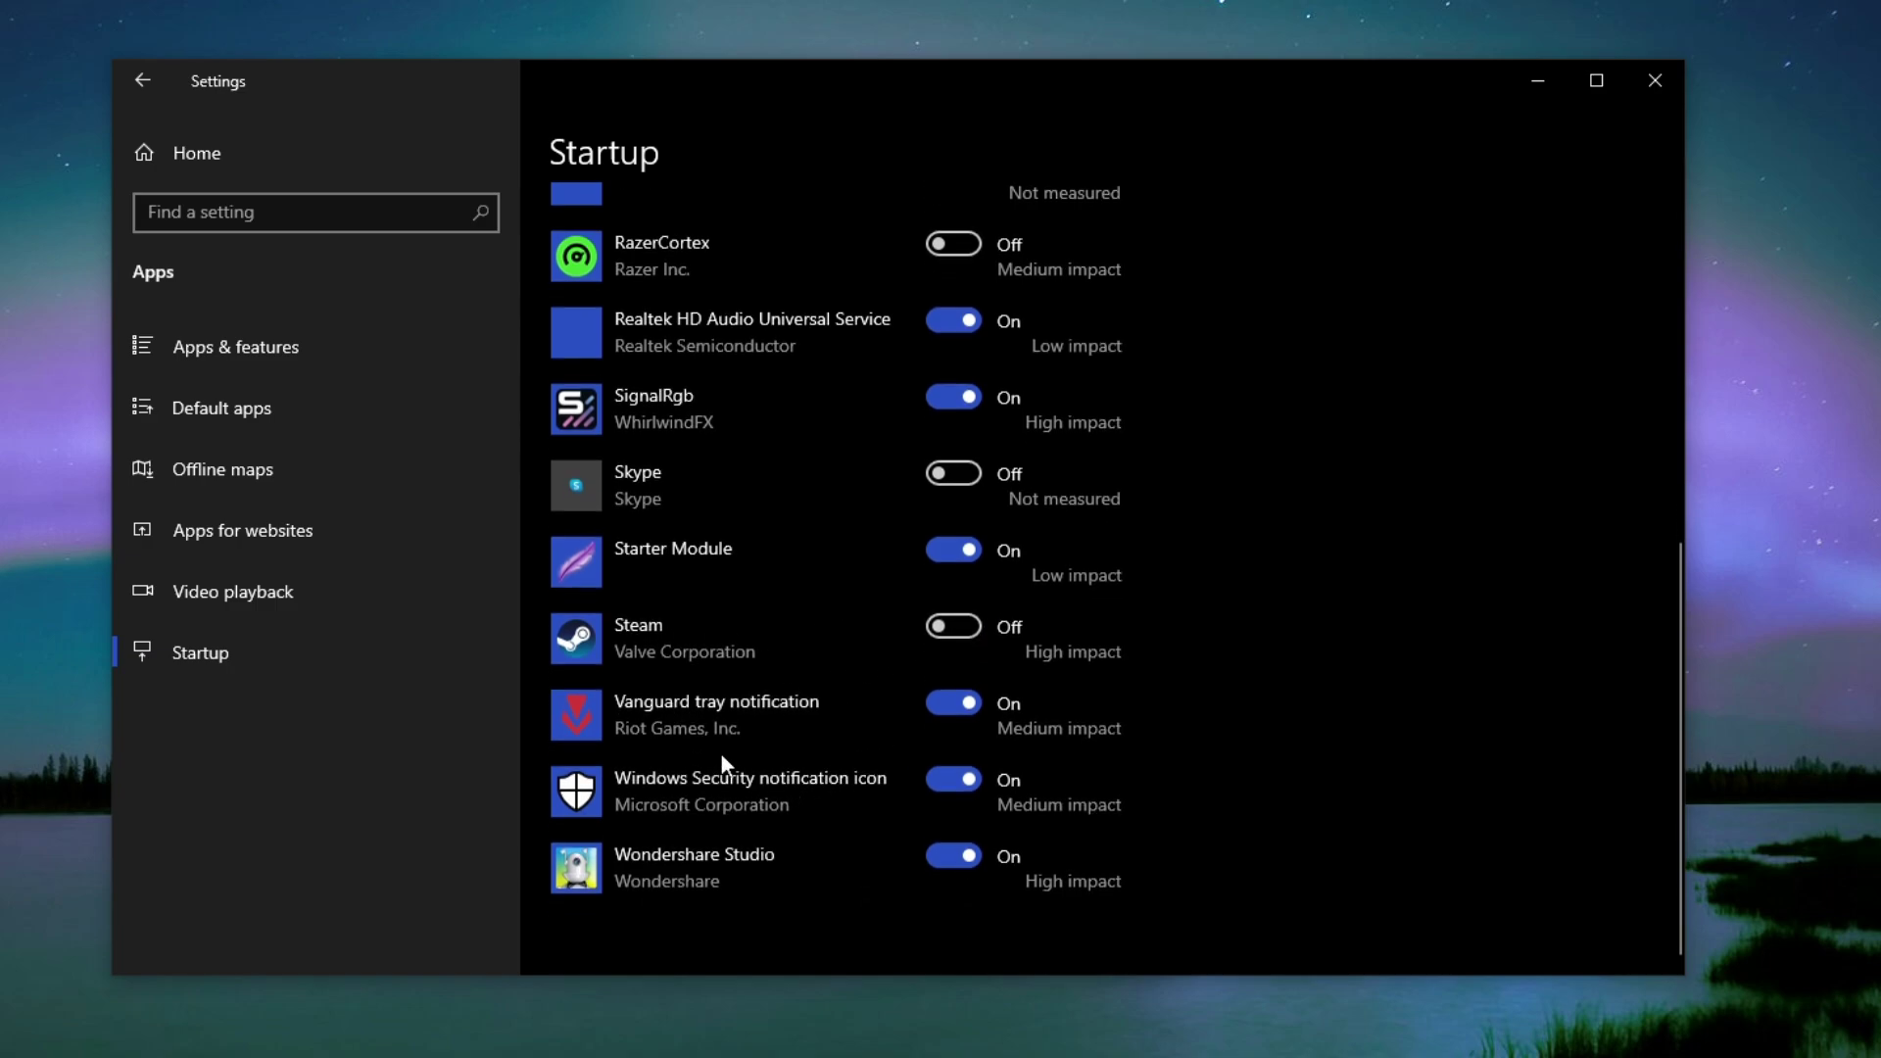
{"action": "scroll", "coordinate": [720, 752], "scroll_direction": "up", "scroll_amount": 6}
{"action": "scroll", "coordinate": [908, 557], "scroll_direction": "up", "scroll_amount": 2}
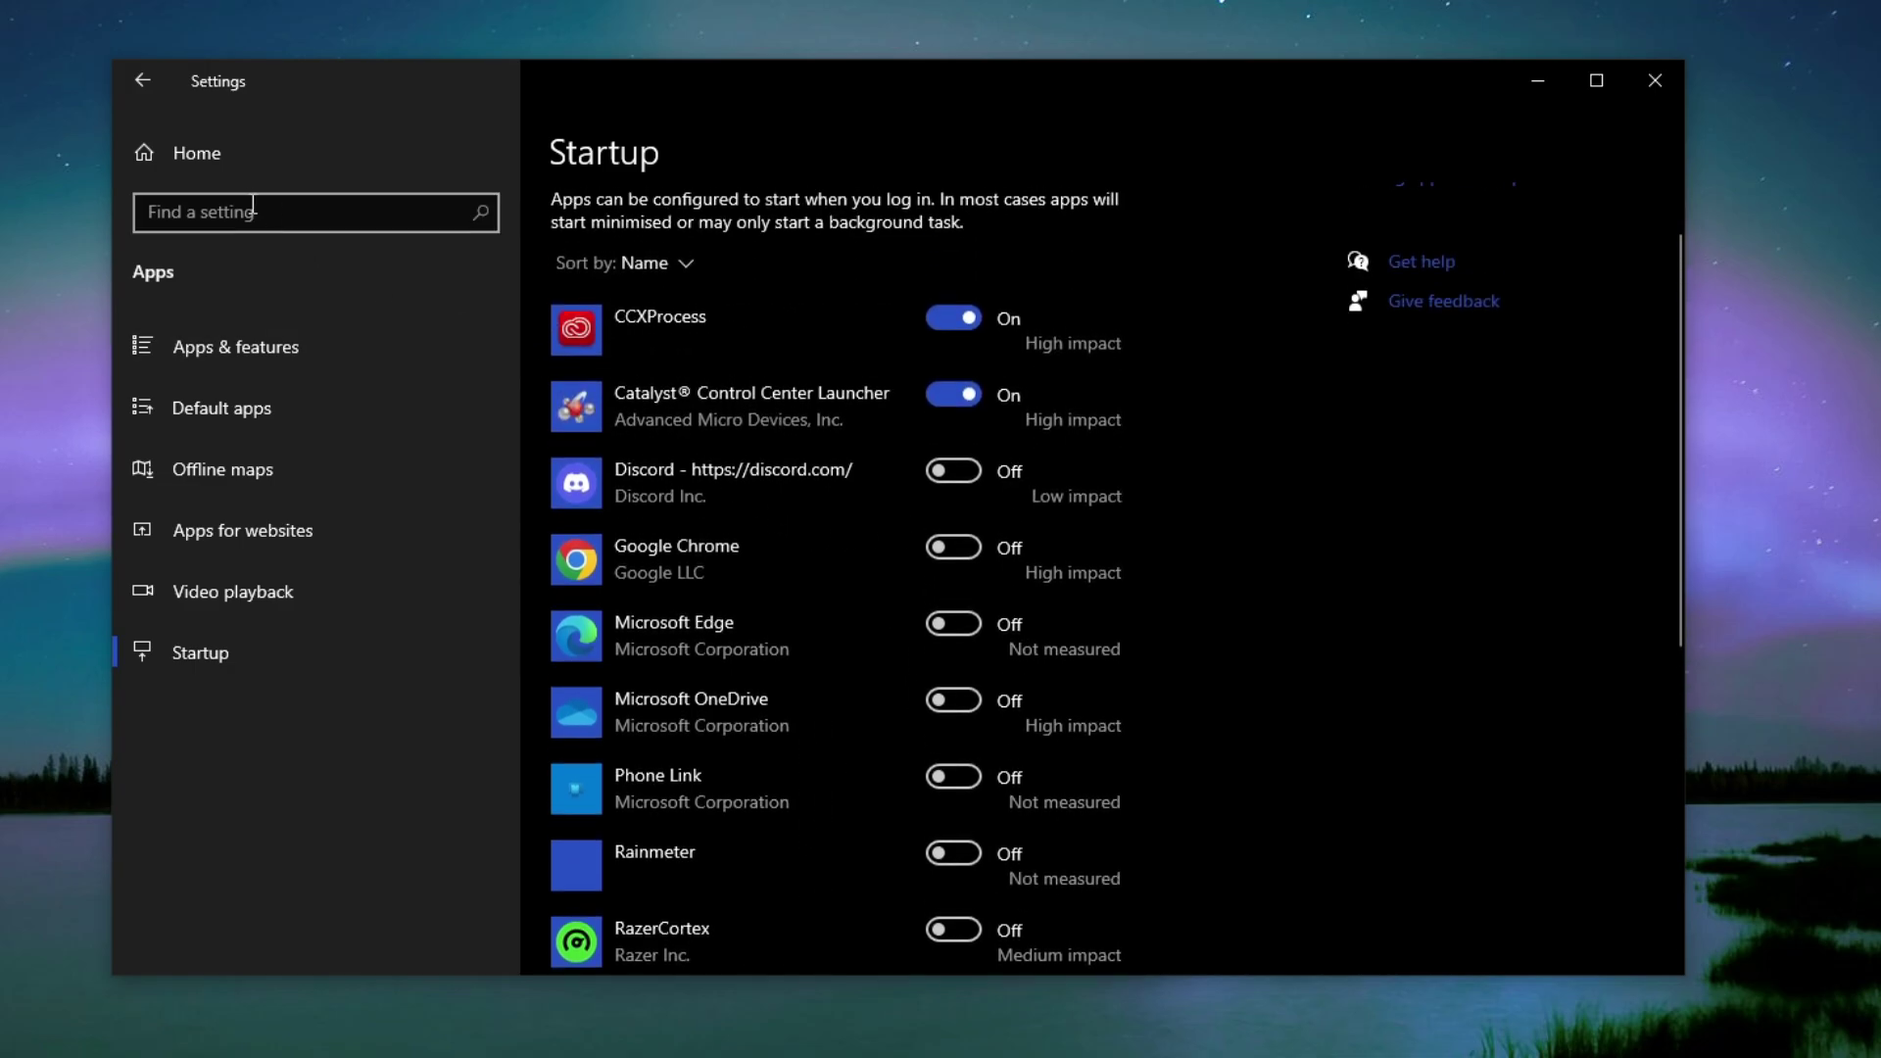
- Check for updates in the Windows Update settings
{"action": "left_click", "coordinate": [220, 174]}
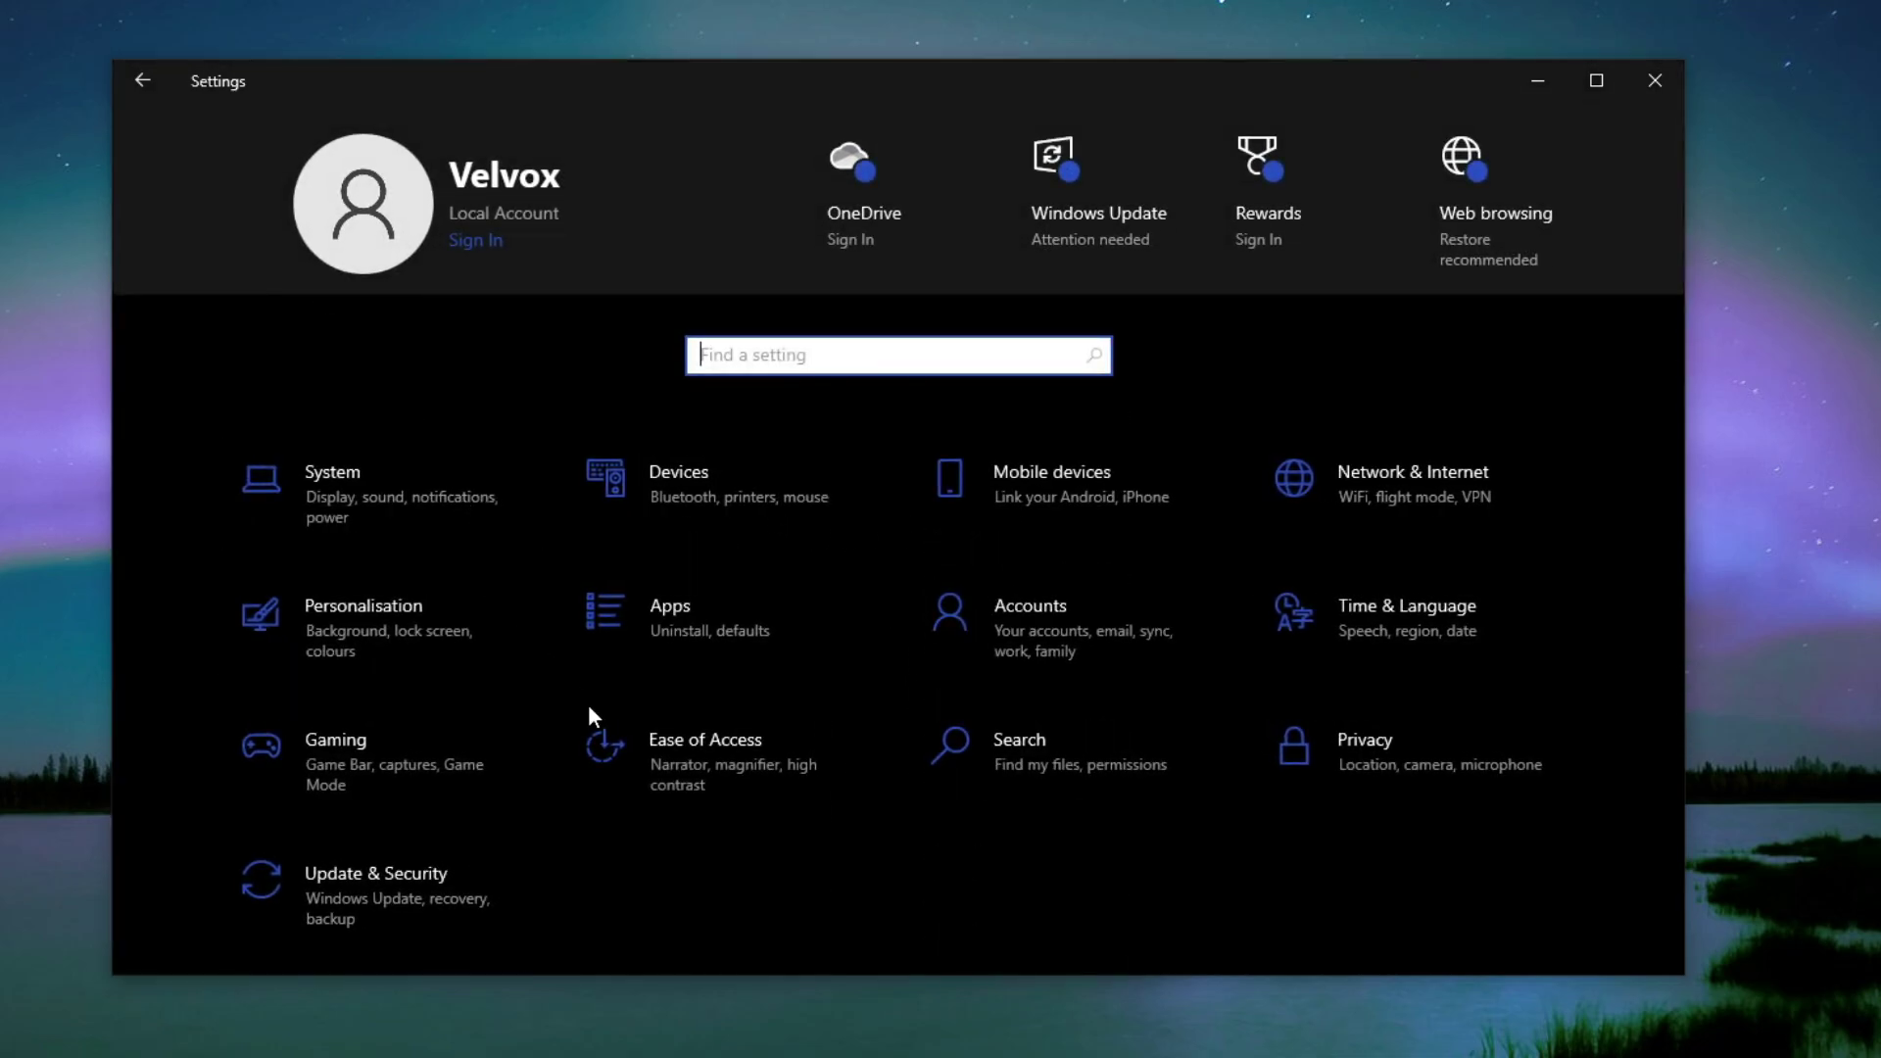
{"action": "left_click", "coordinate": [378, 926]}
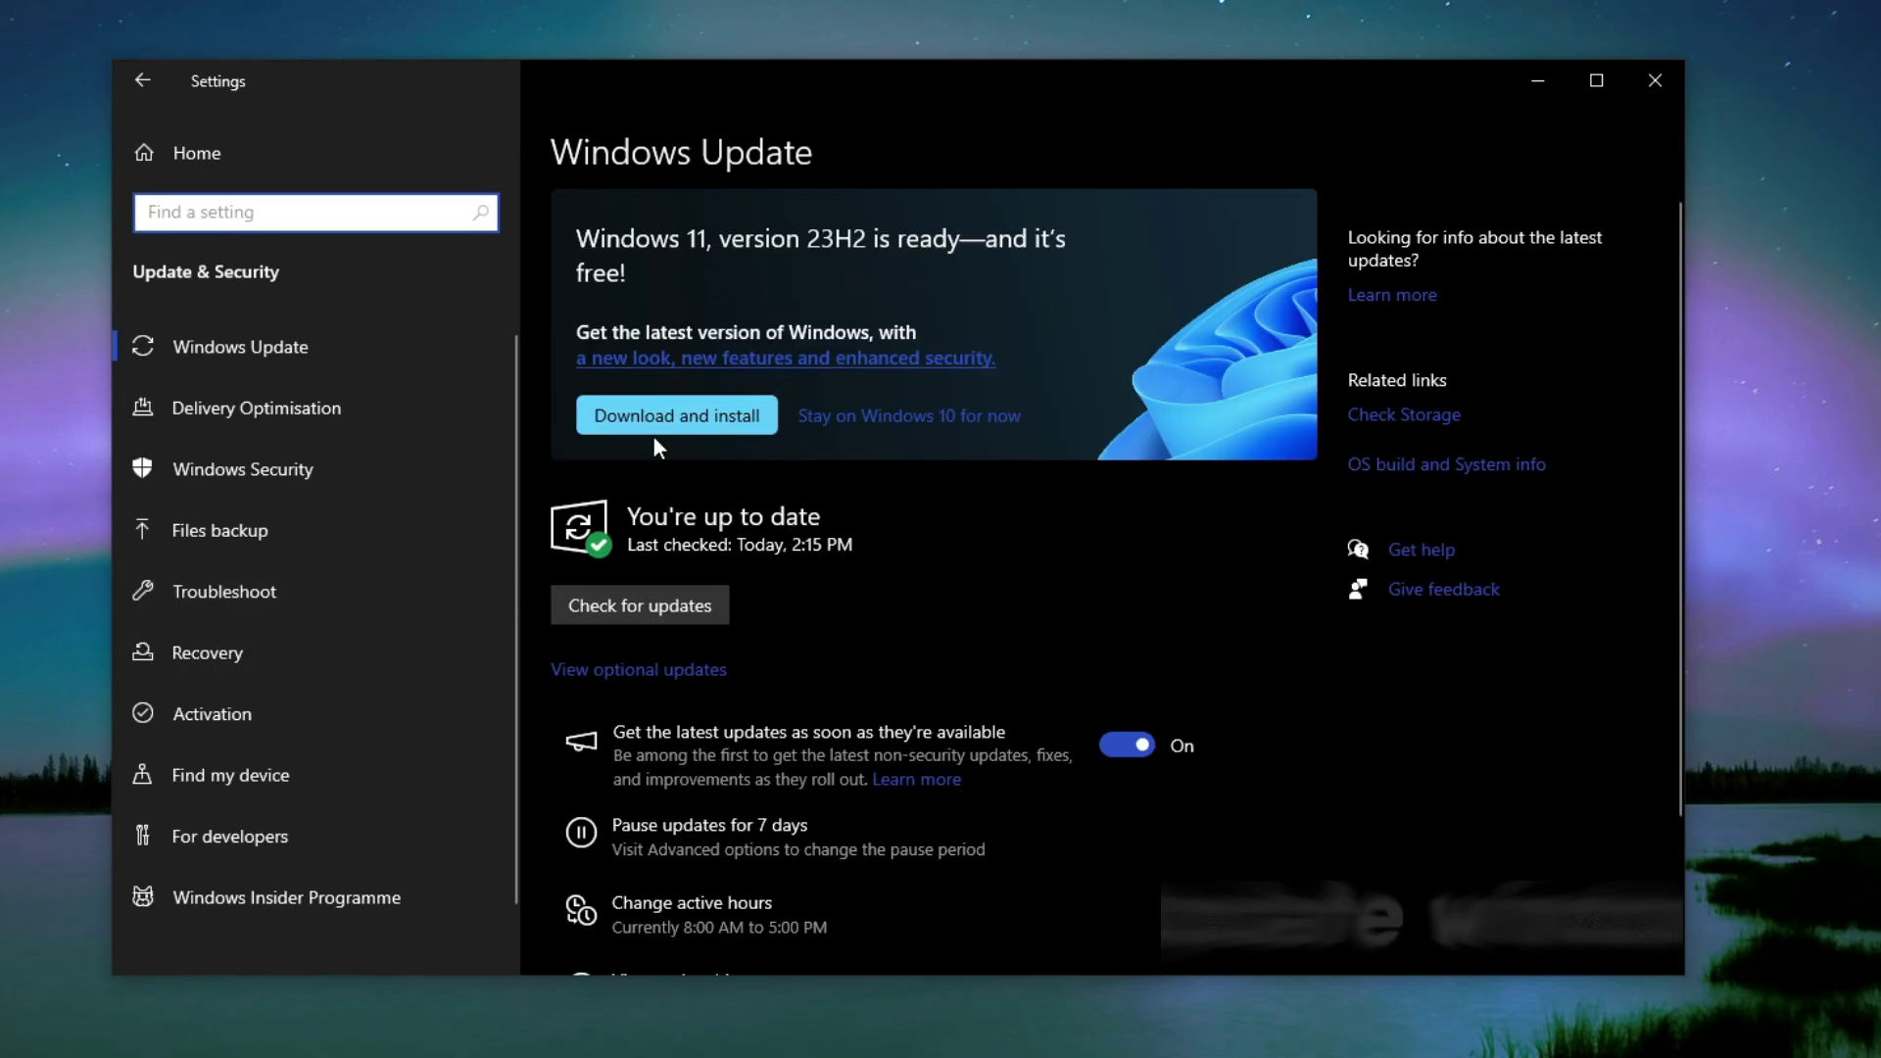
{"action": "left_click", "coordinate": [633, 607]}
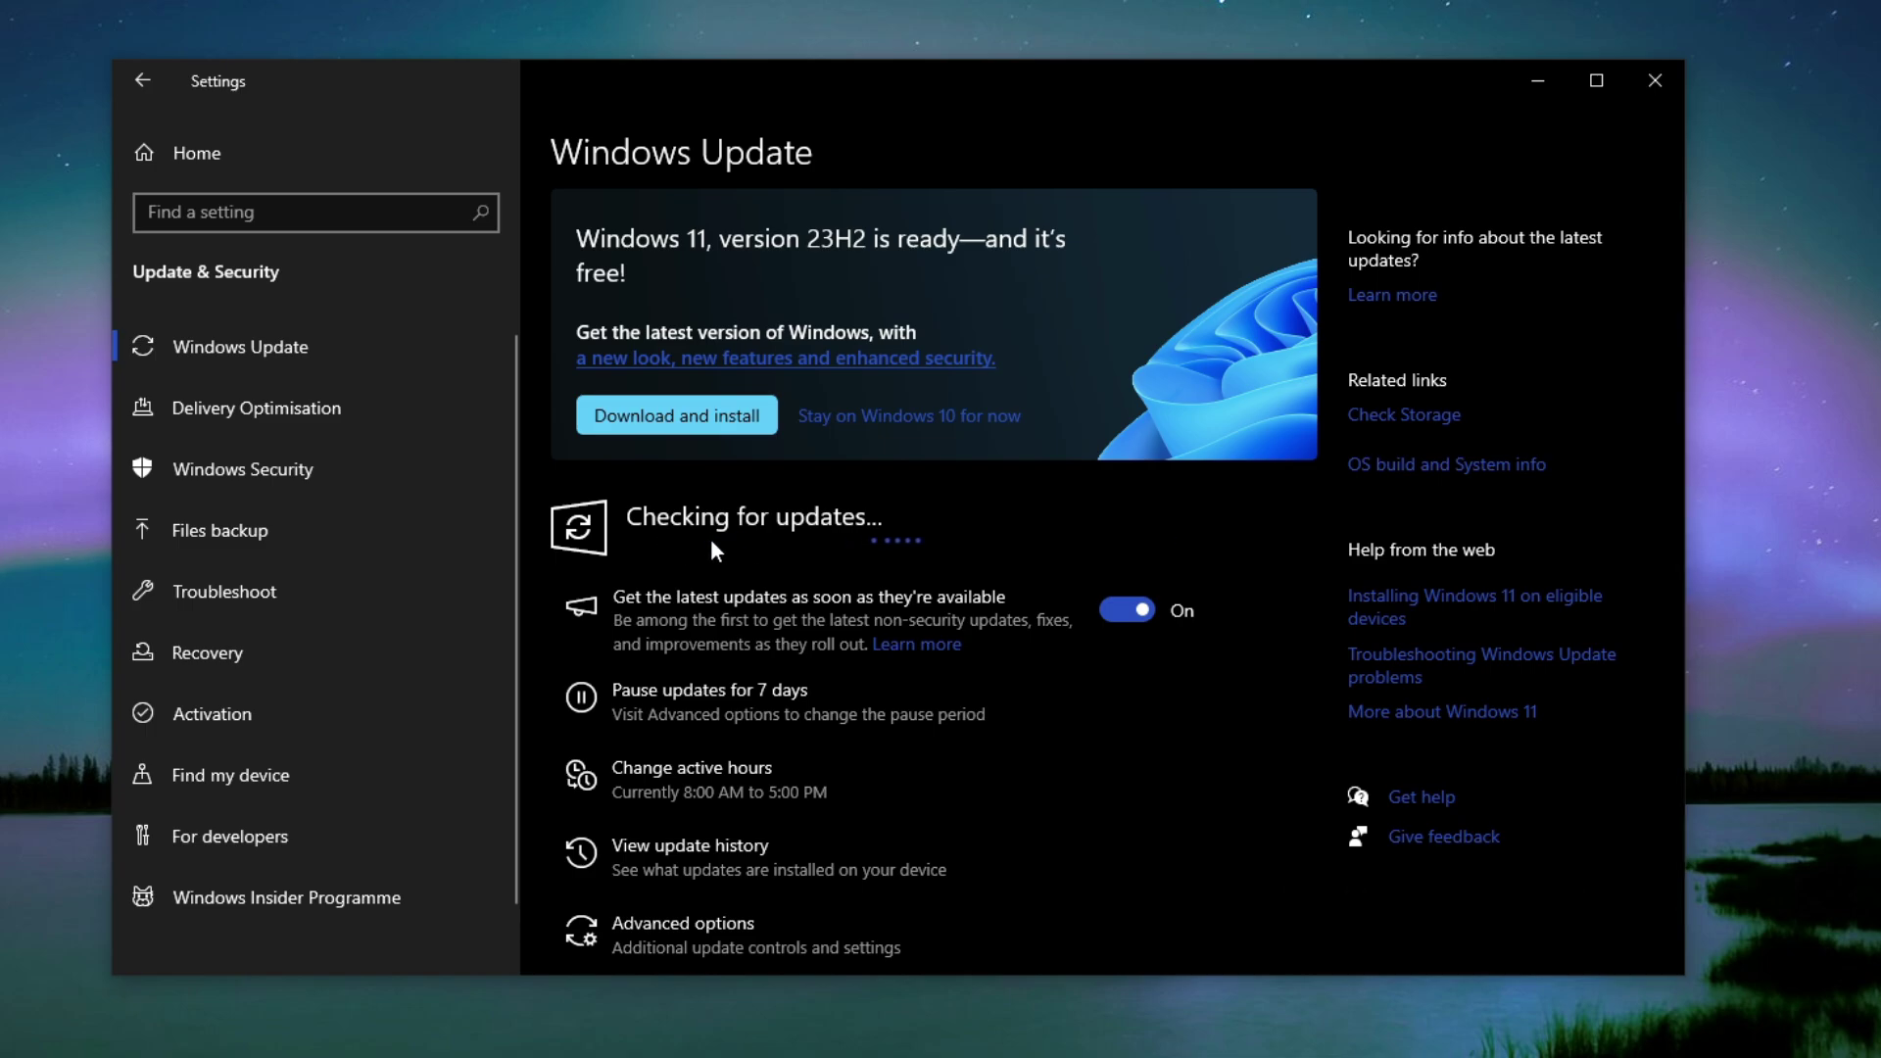
- In the general privacy settings, turn off language list access for websites, app launch tracking and Settings notifications
{"action": "left_click", "coordinate": [208, 168]}
{"action": "left_click", "coordinate": [1360, 731]}
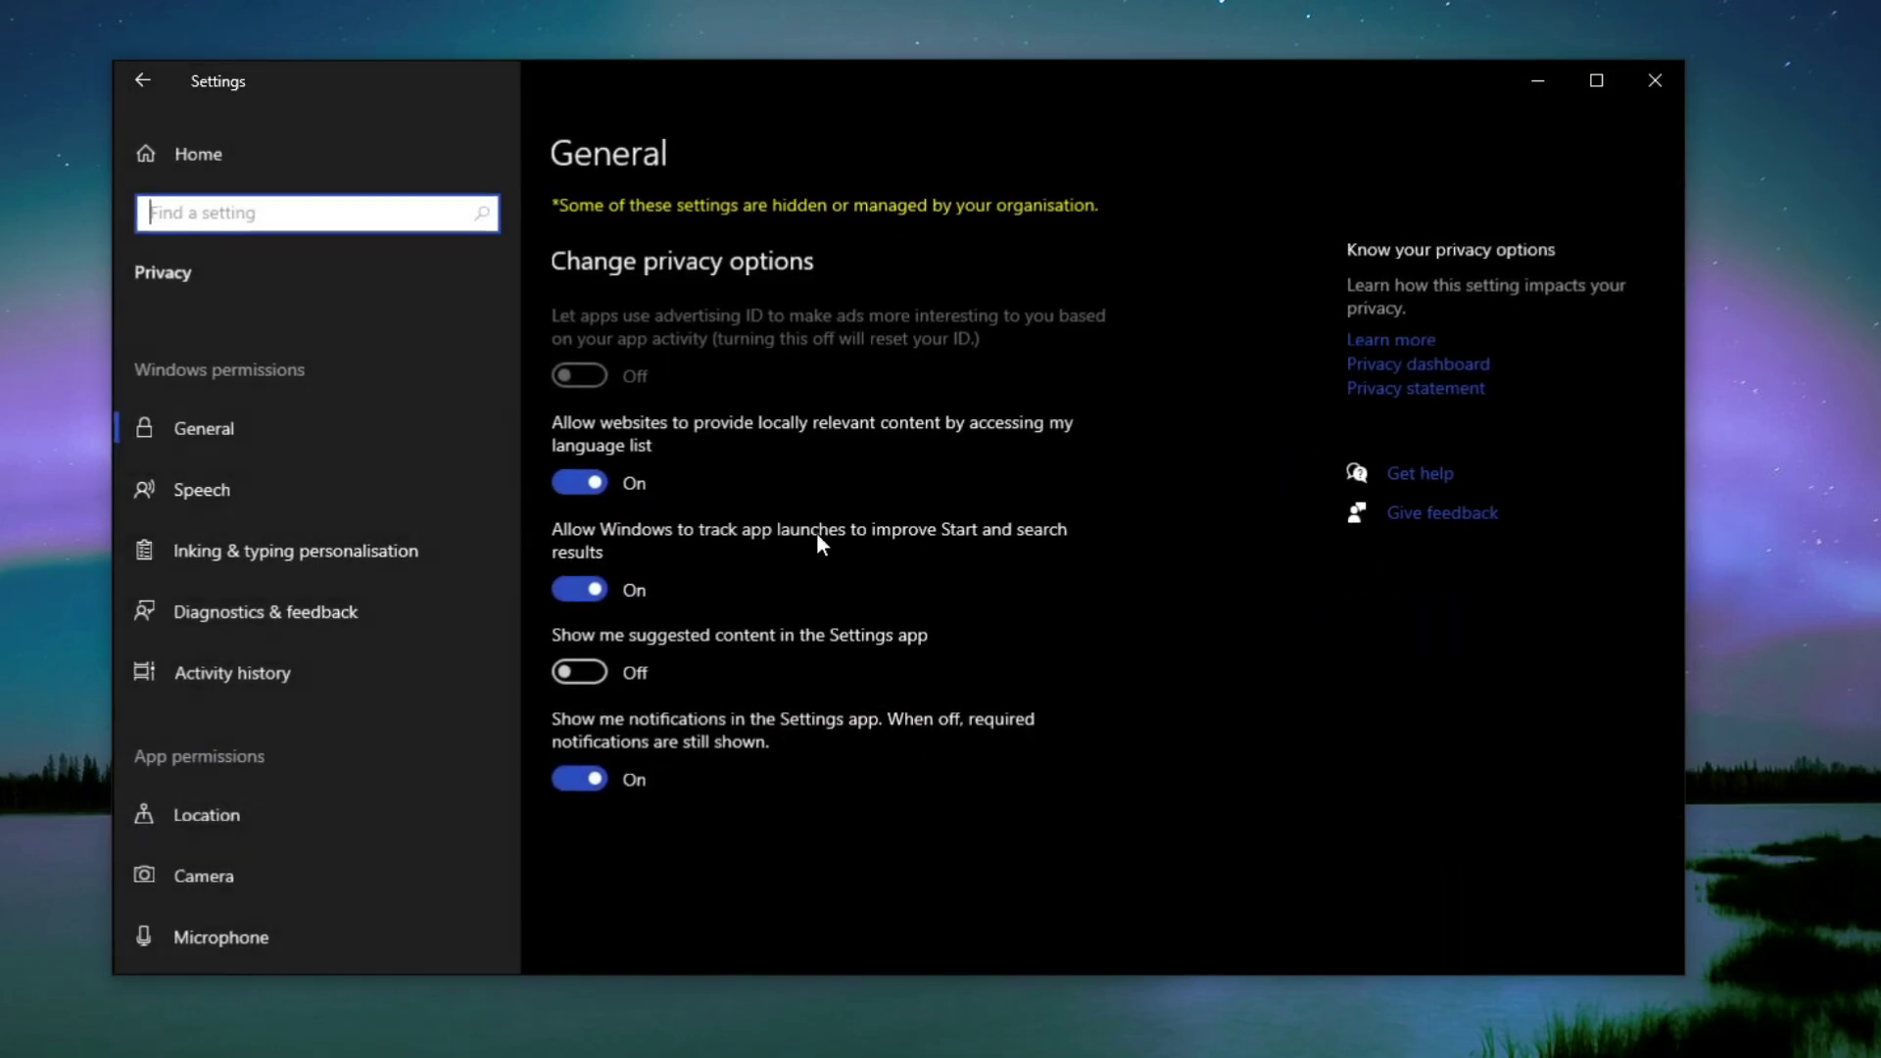
{"action": "left_click", "coordinate": [579, 482]}
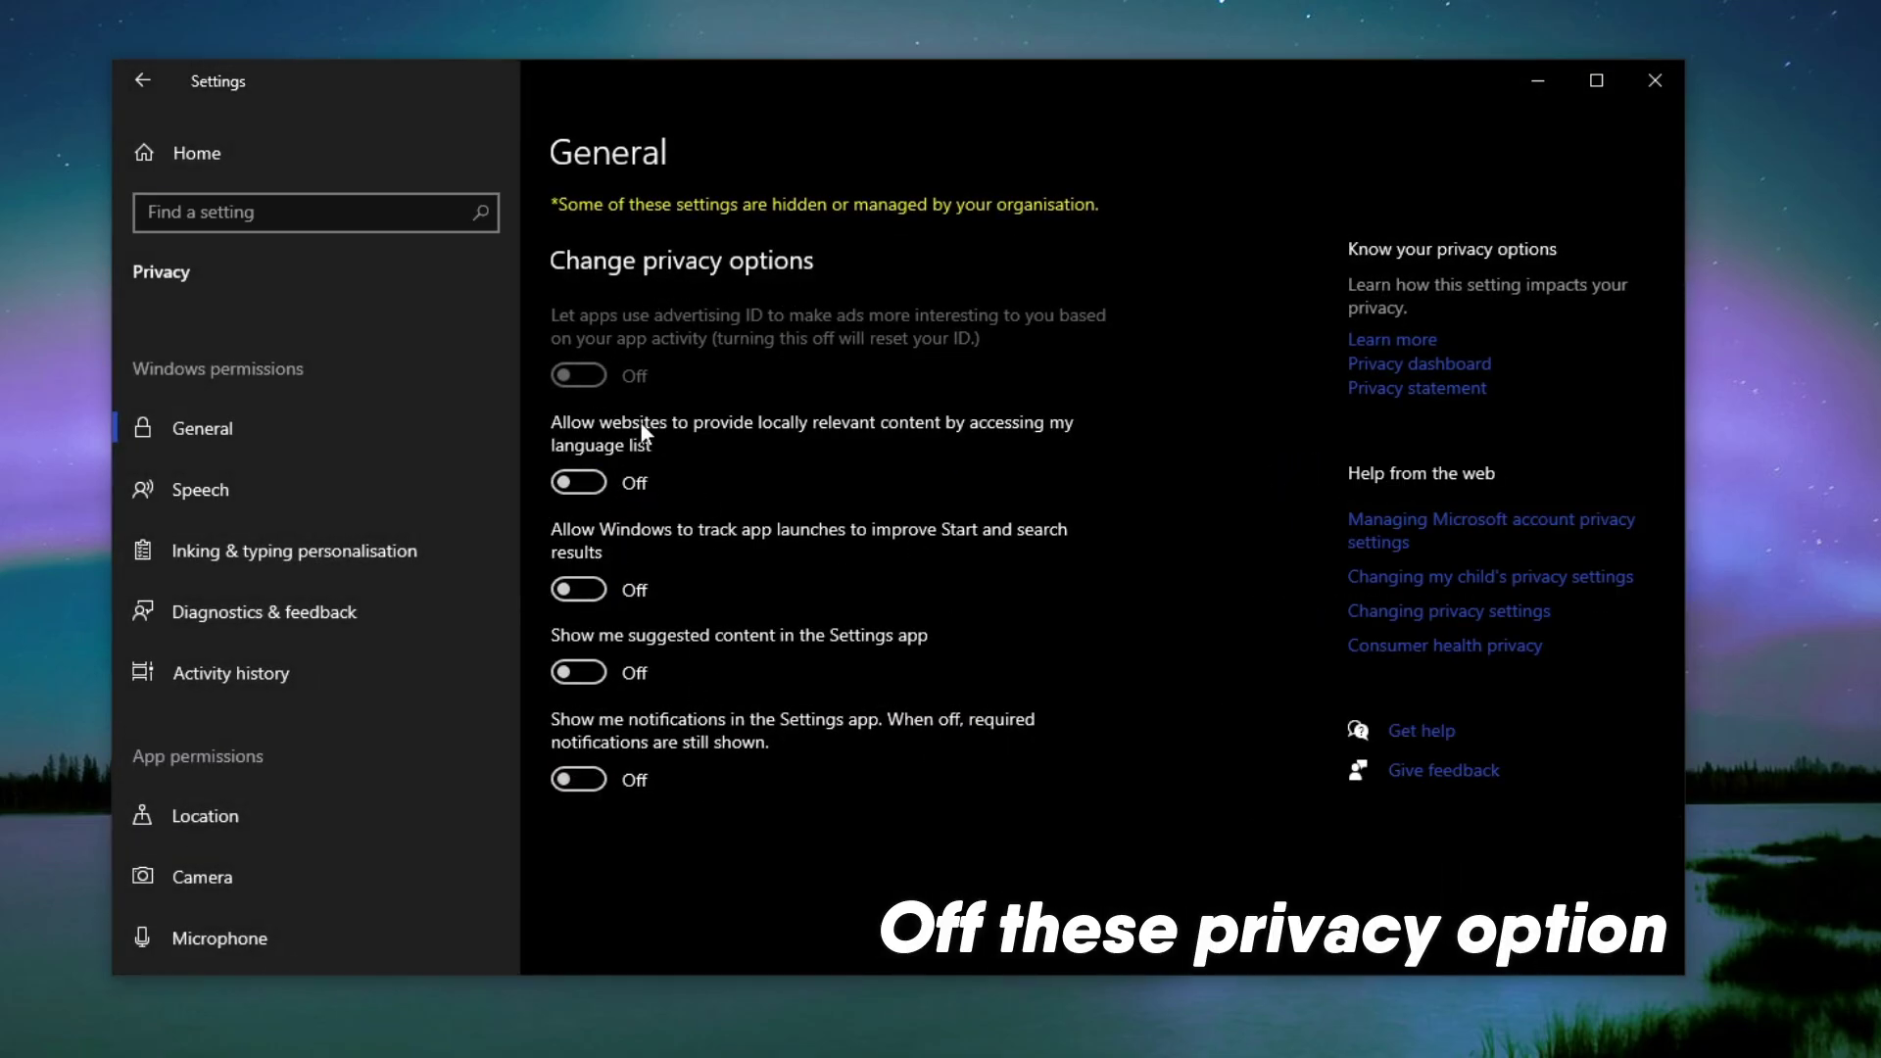
- Review which apps can run in the background in the privacy settings, and close Settings
{"action": "scroll", "coordinate": [312, 615], "scroll_direction": "down", "scroll_amount": 5}
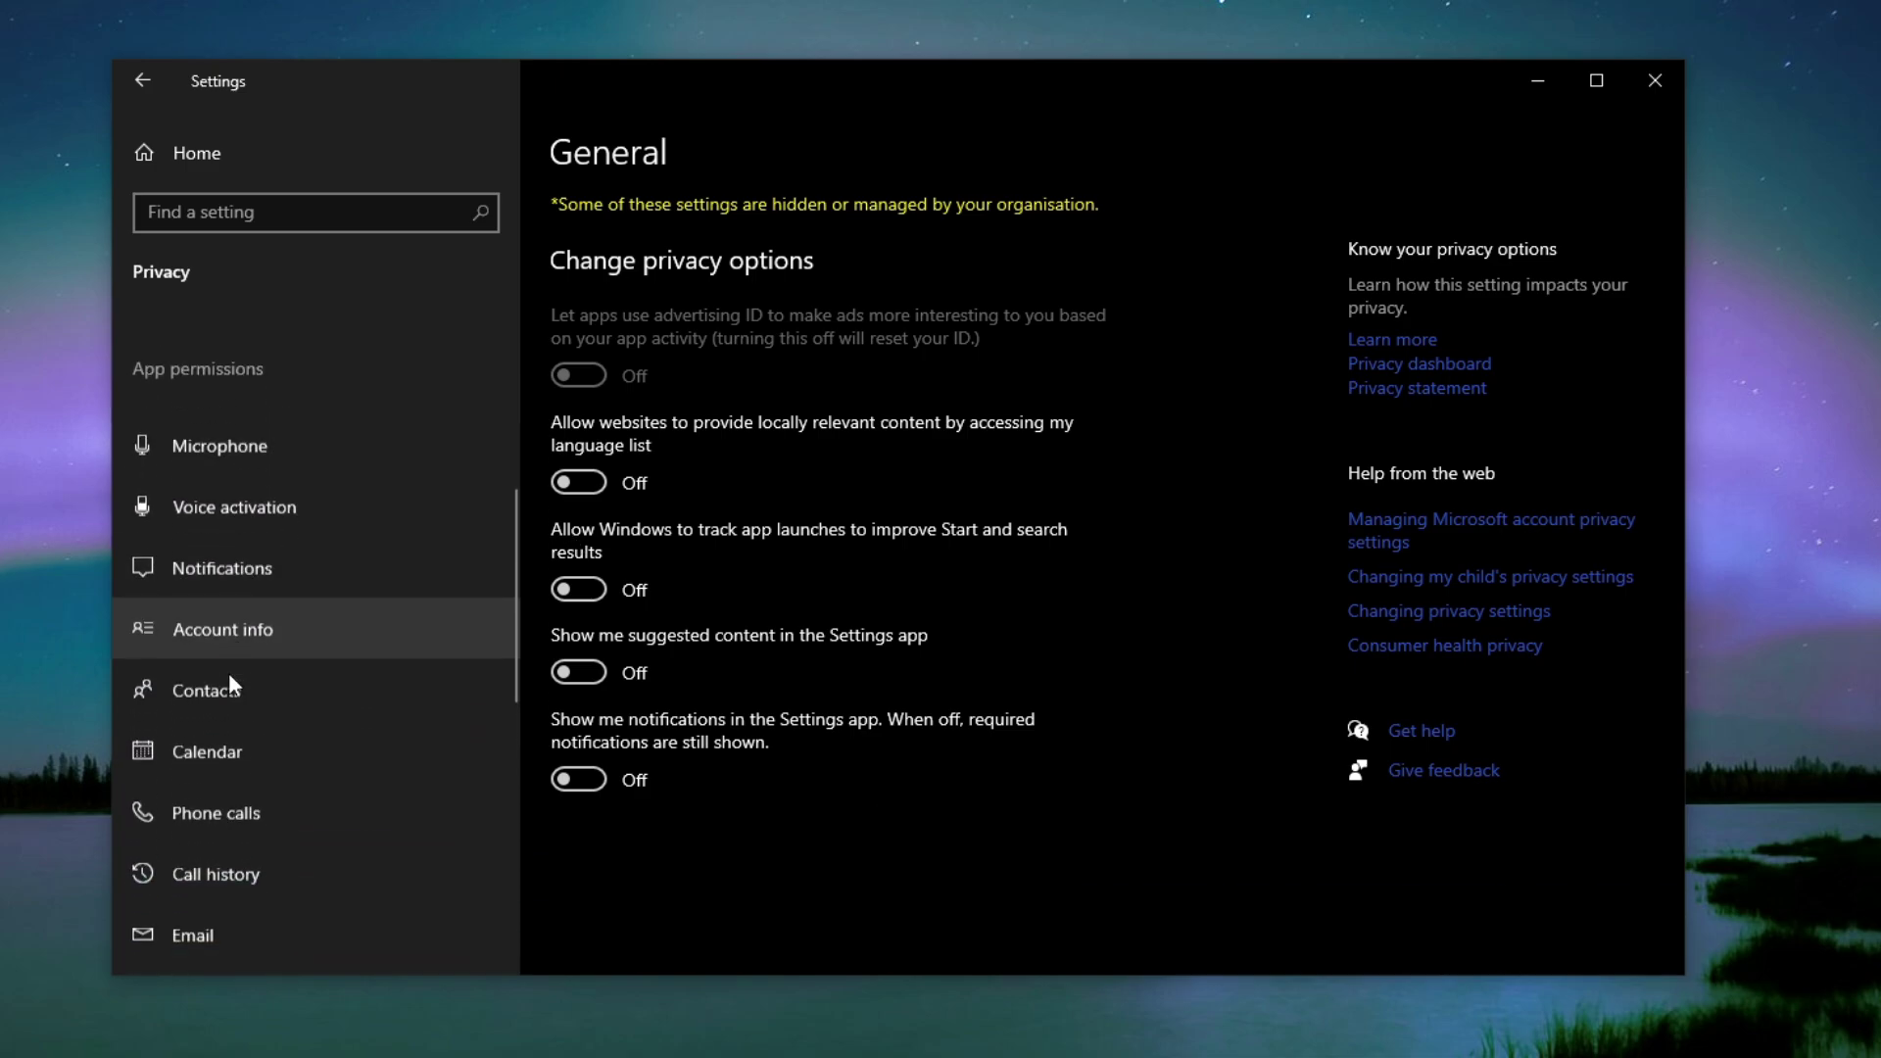
{"action": "scroll", "coordinate": [227, 672], "scroll_direction": "down", "scroll_amount": 7}
{"action": "left_click", "coordinate": [208, 558]}
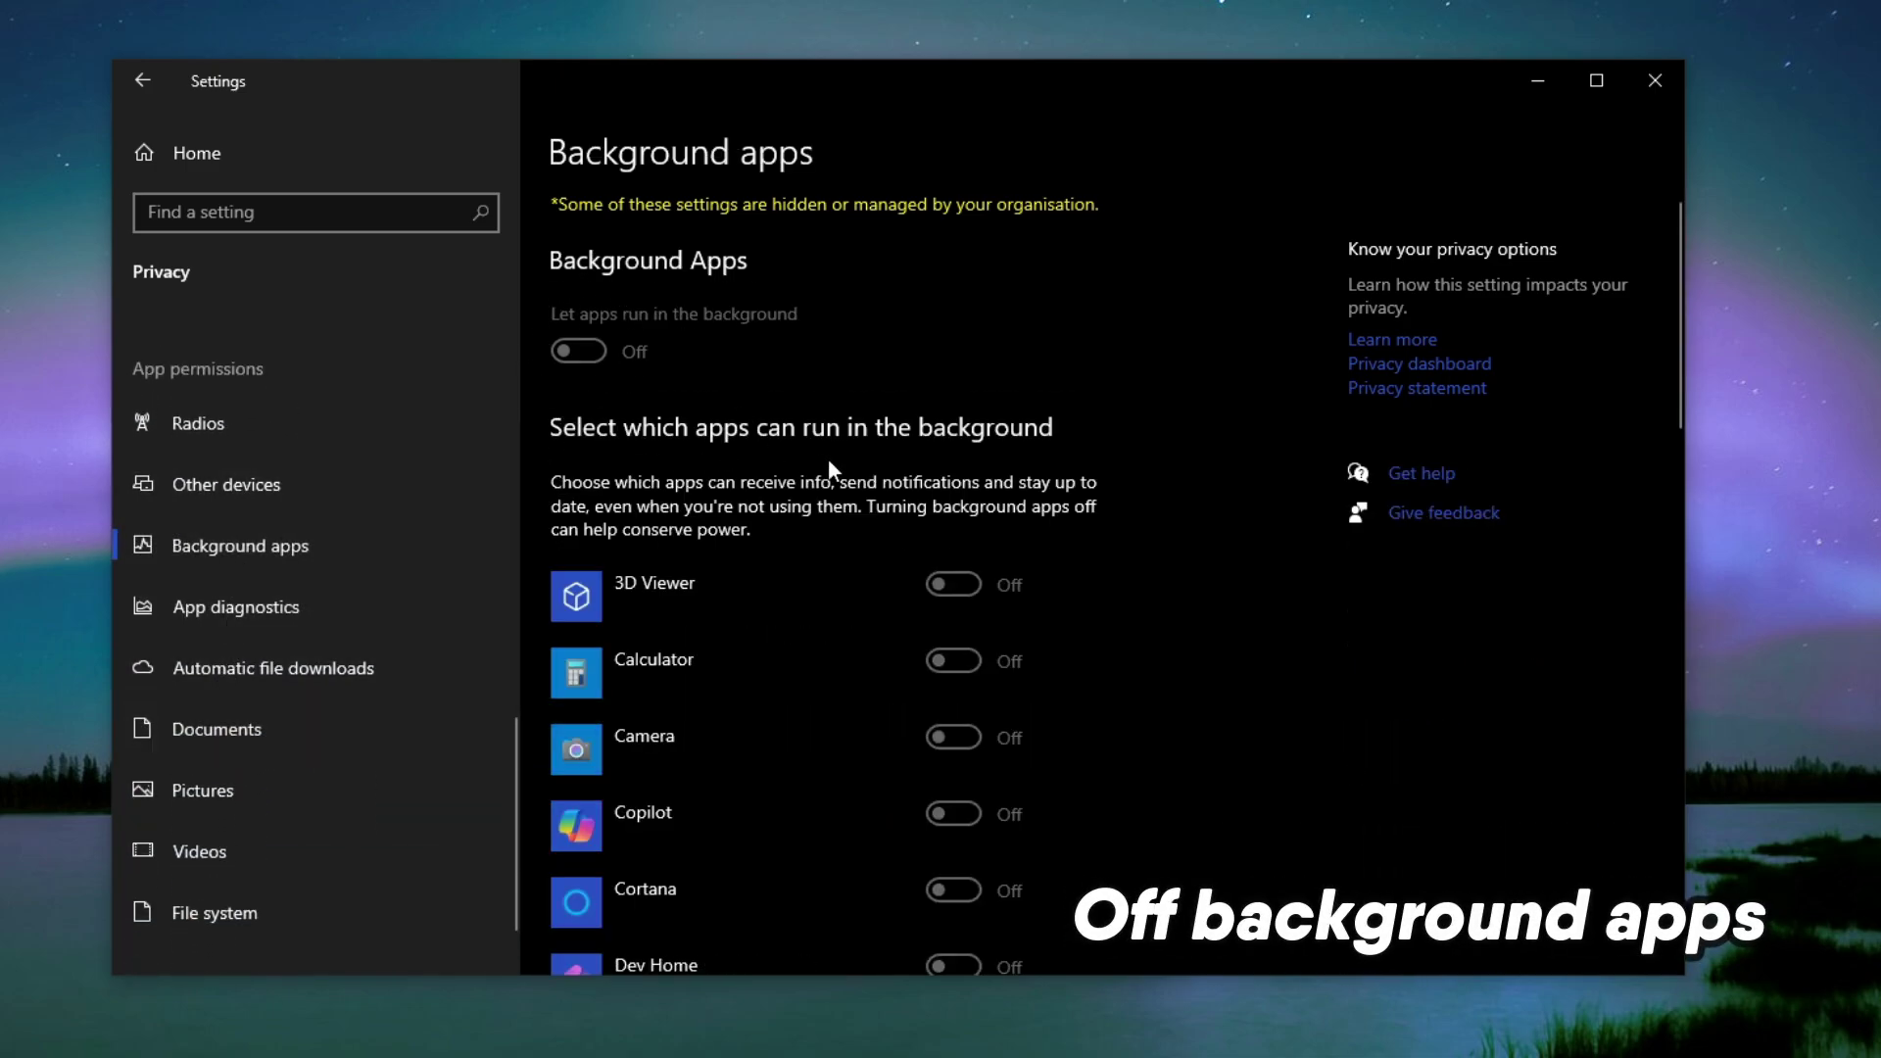
{"action": "scroll", "coordinate": [829, 468], "scroll_direction": "down", "scroll_amount": 10}
{"action": "scroll", "coordinate": [890, 861], "scroll_direction": "up", "scroll_amount": 10}
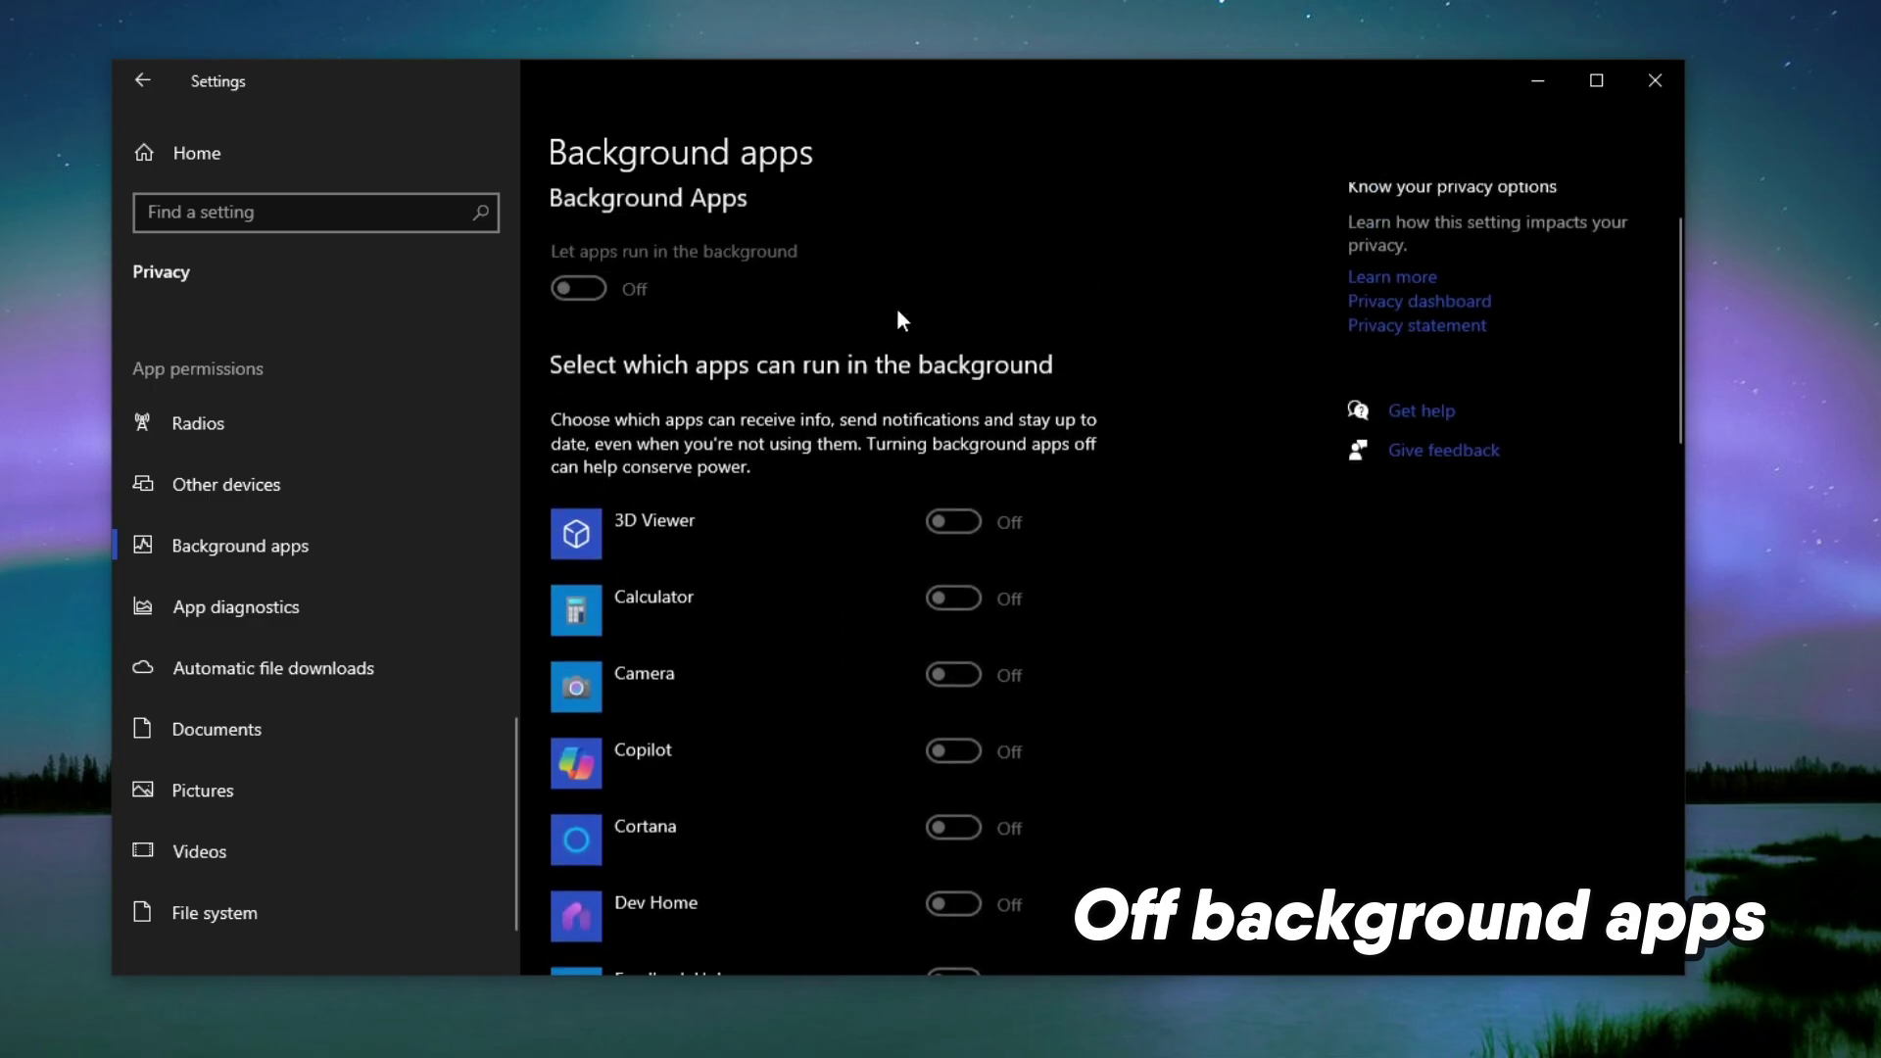
{"action": "left_click", "coordinate": [1655, 81]}
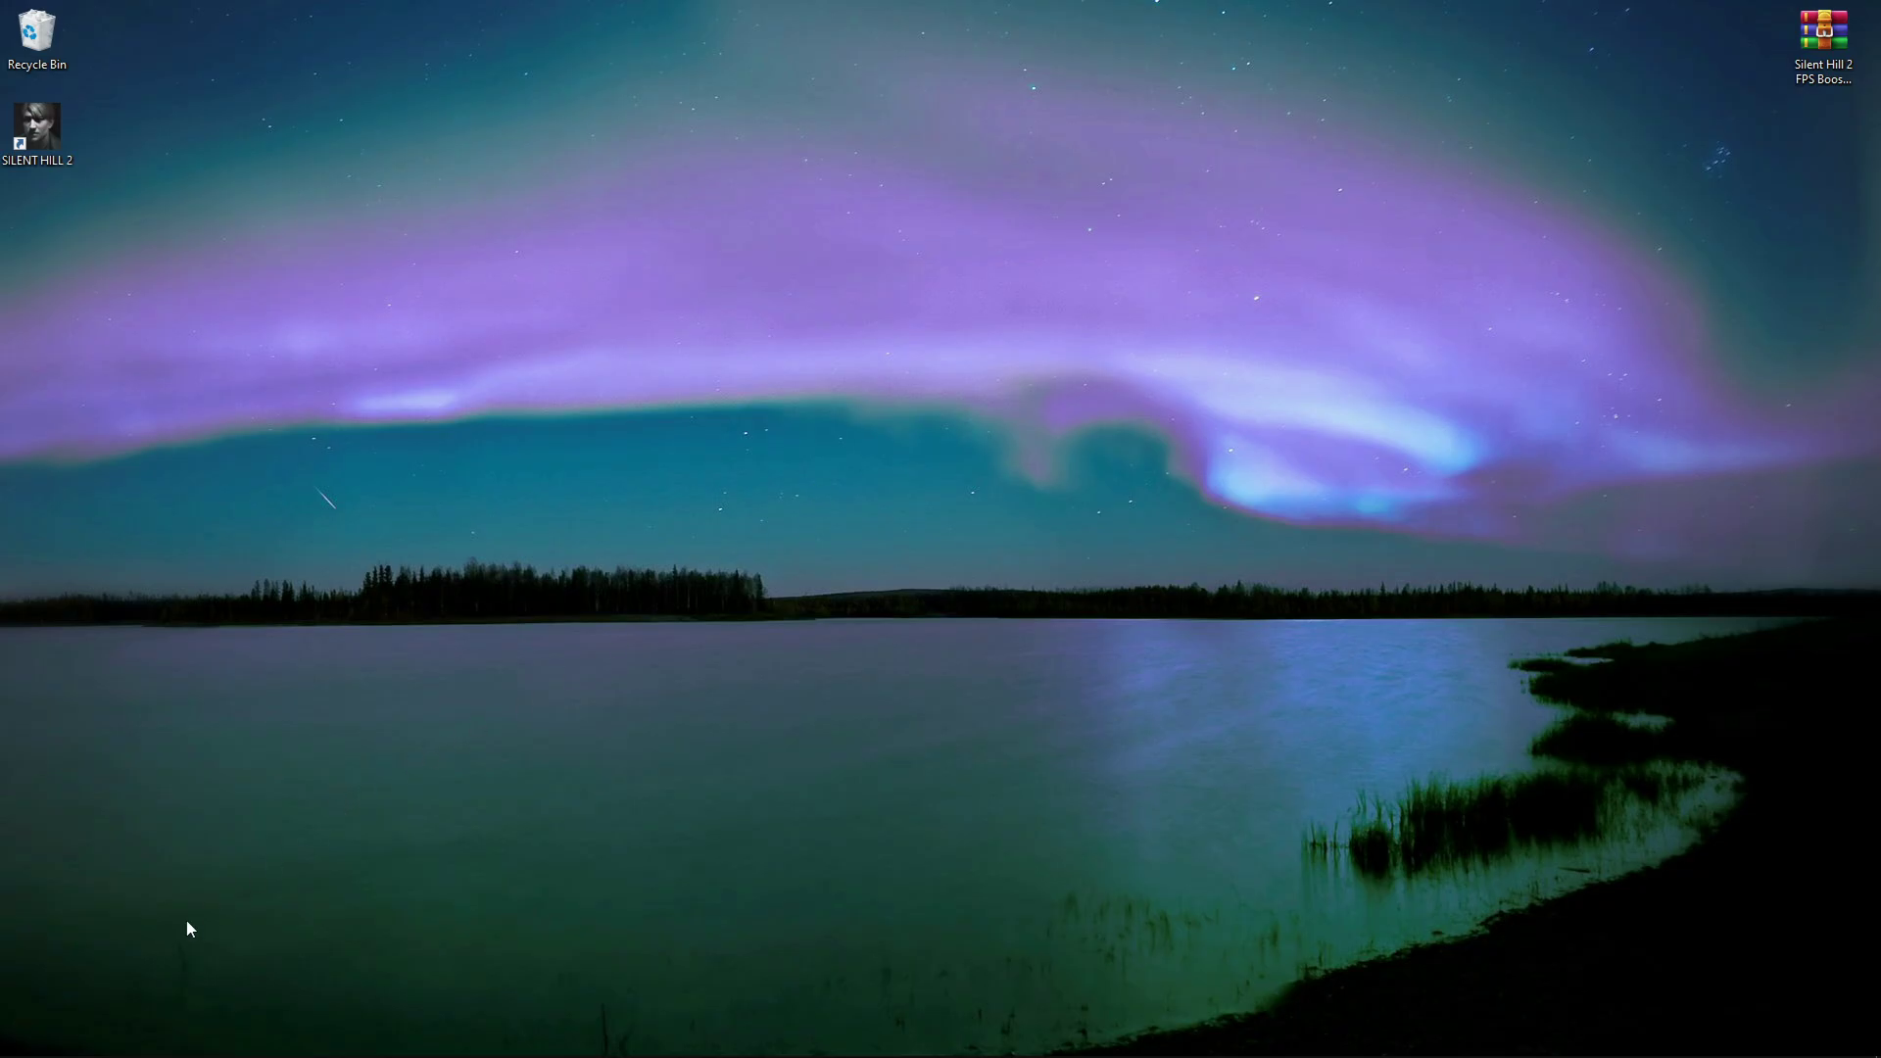
- Launch System Configuration by running msconfig from the Run dialog
{"action": "right_click", "coordinate": [21, 1039]}
{"action": "left_click", "coordinate": [27, 939]}
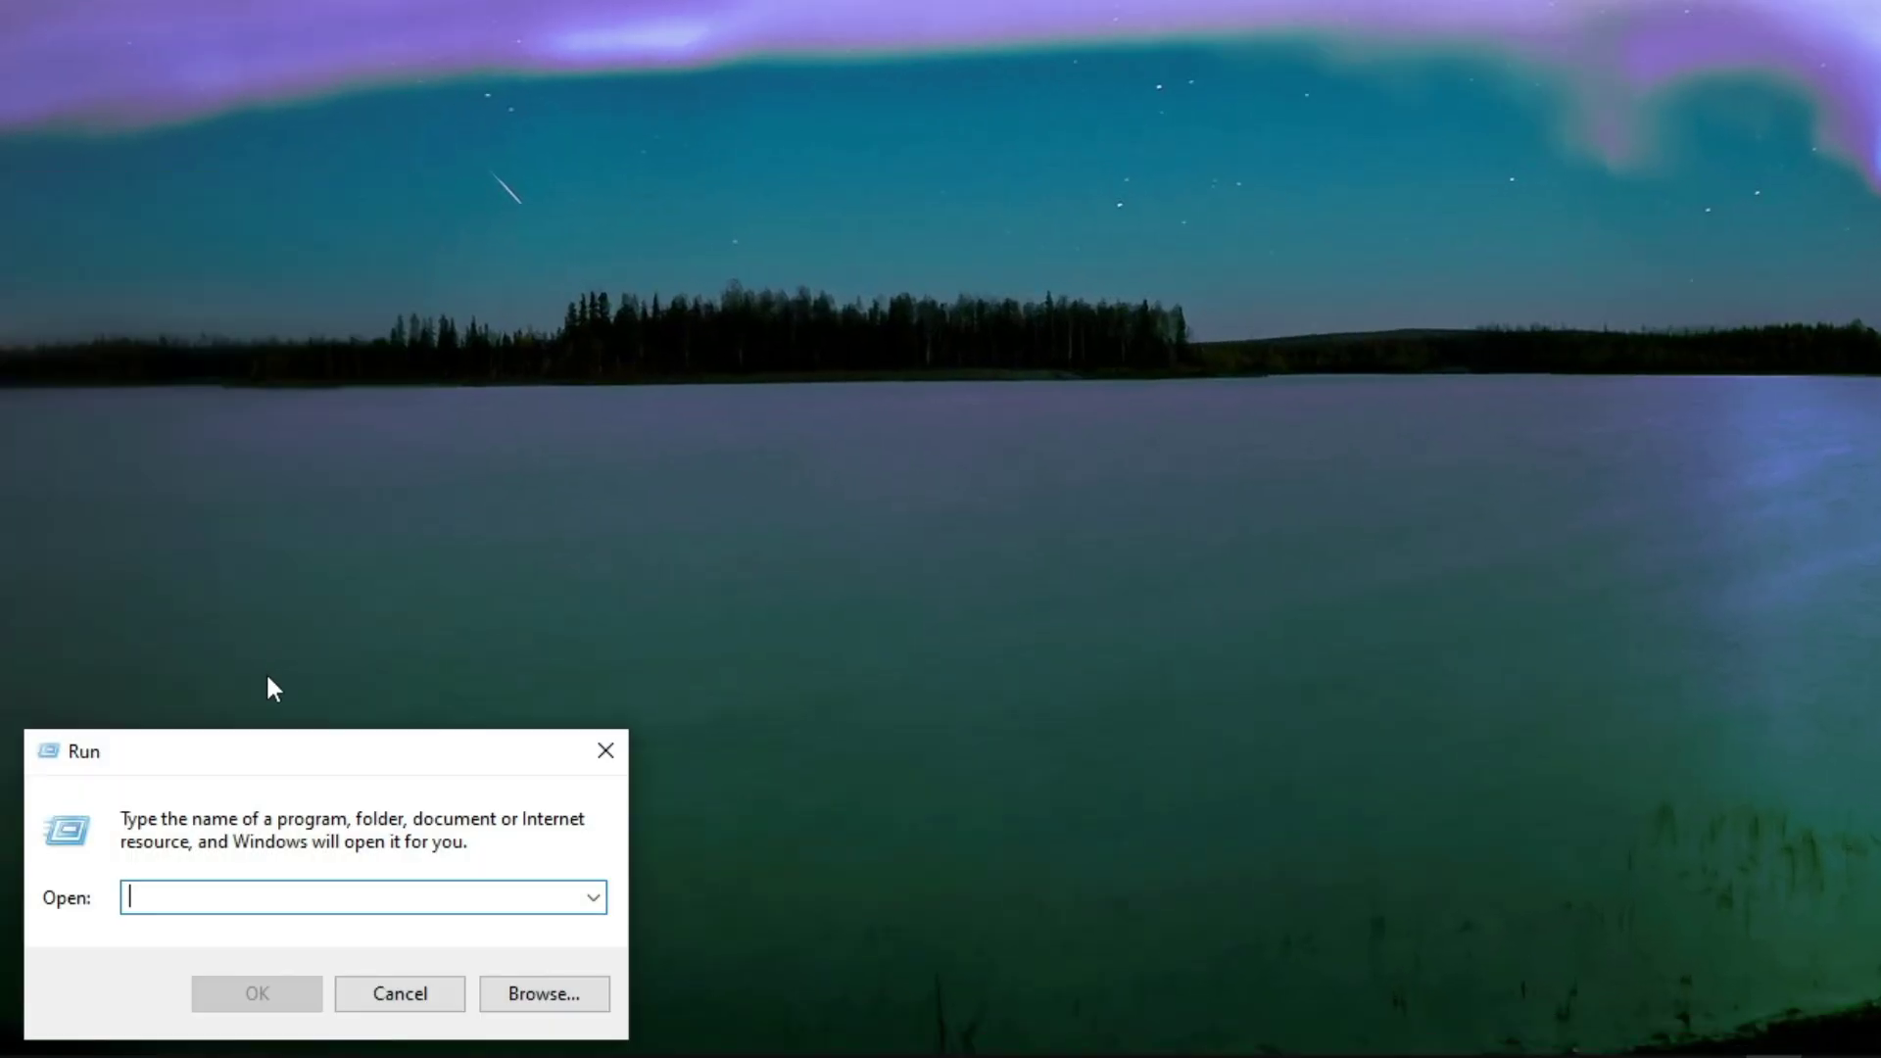
{"action": "left_click_drag", "start_coordinate": [243, 752], "coordinate": [1253, 0]}
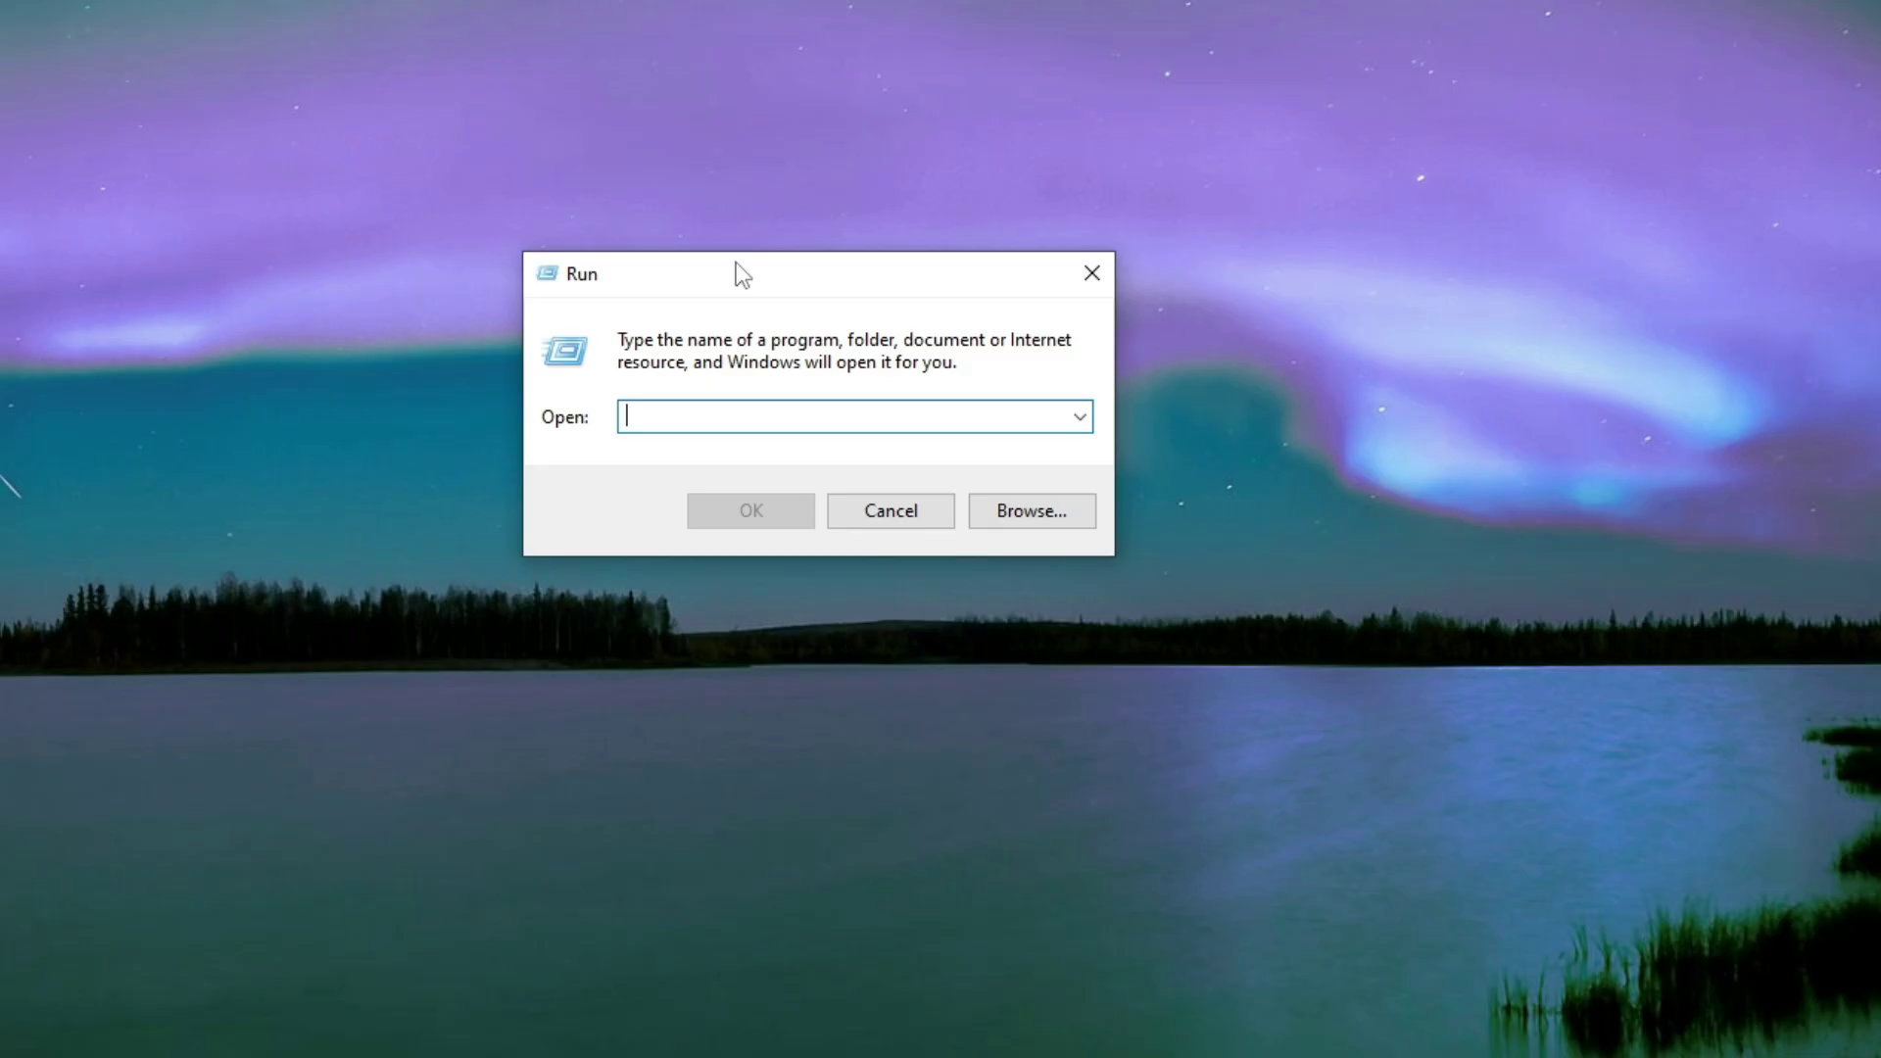
{"action": "type", "text": "msconfig"}
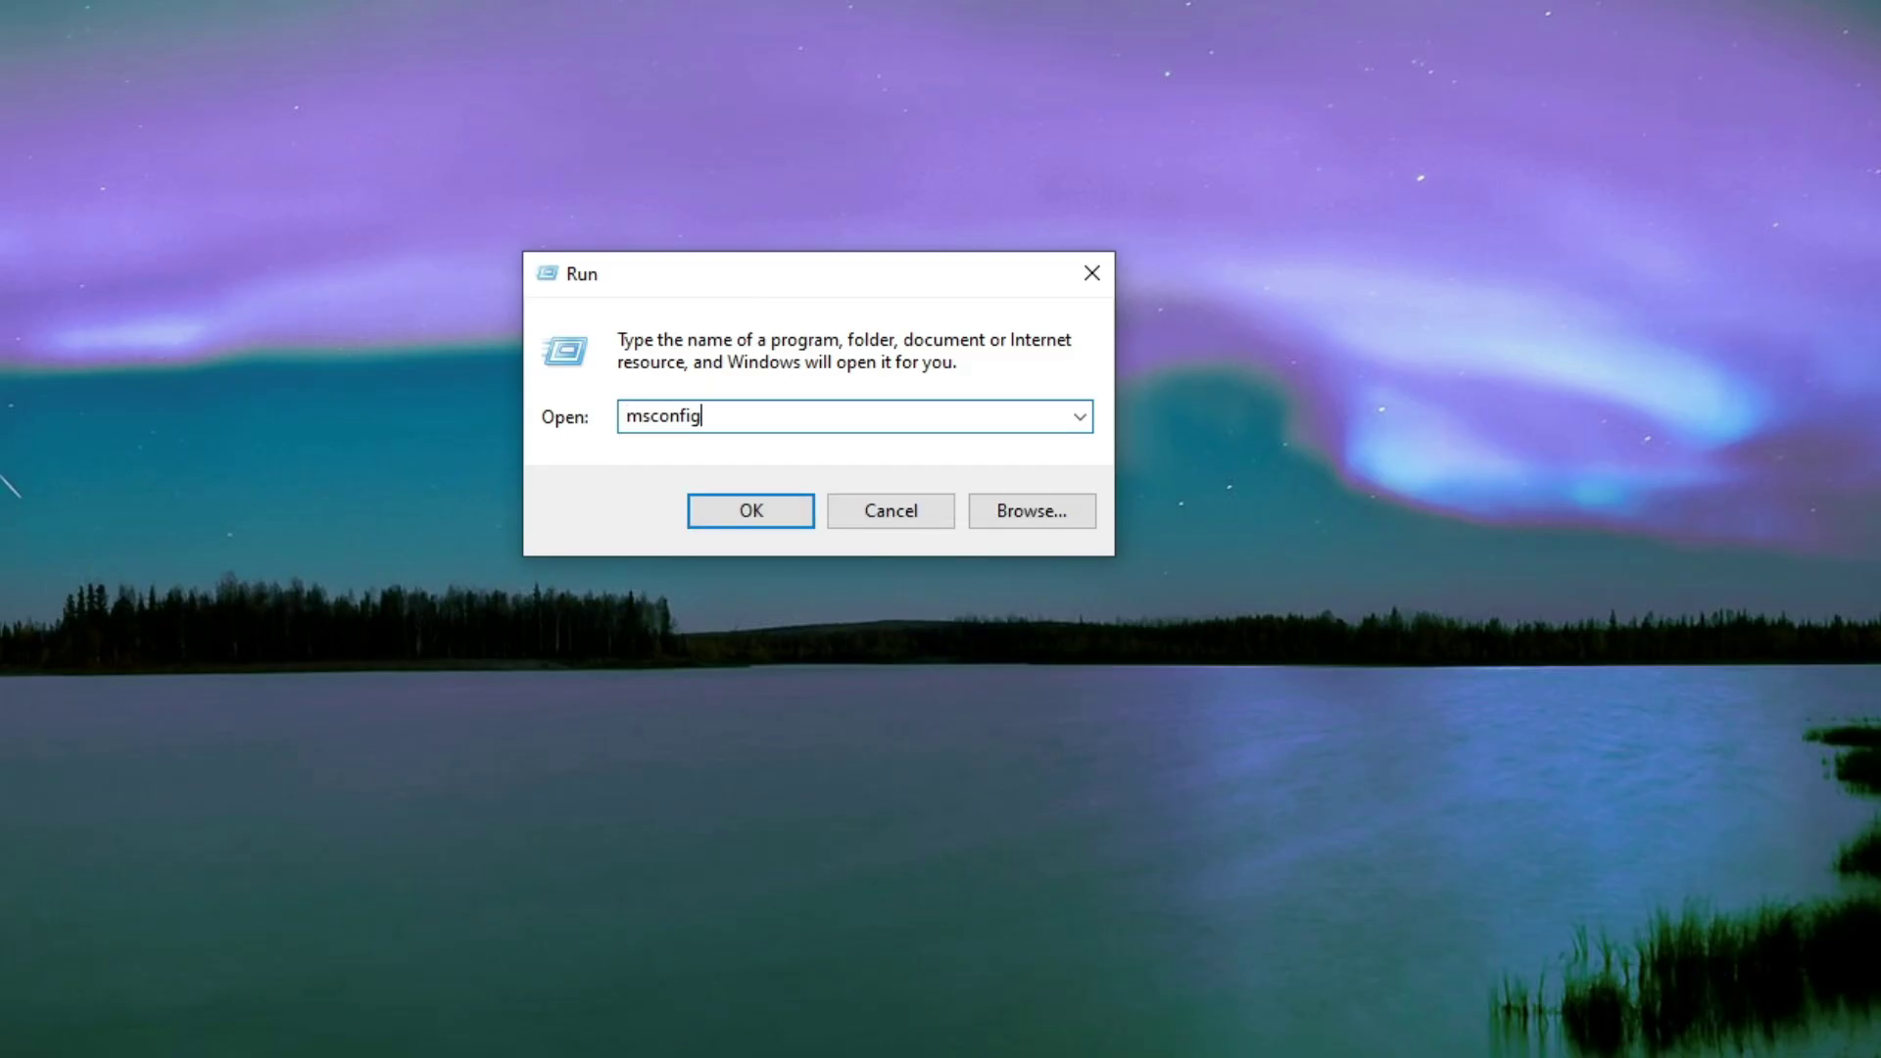
{"action": "key", "text": "Return"}
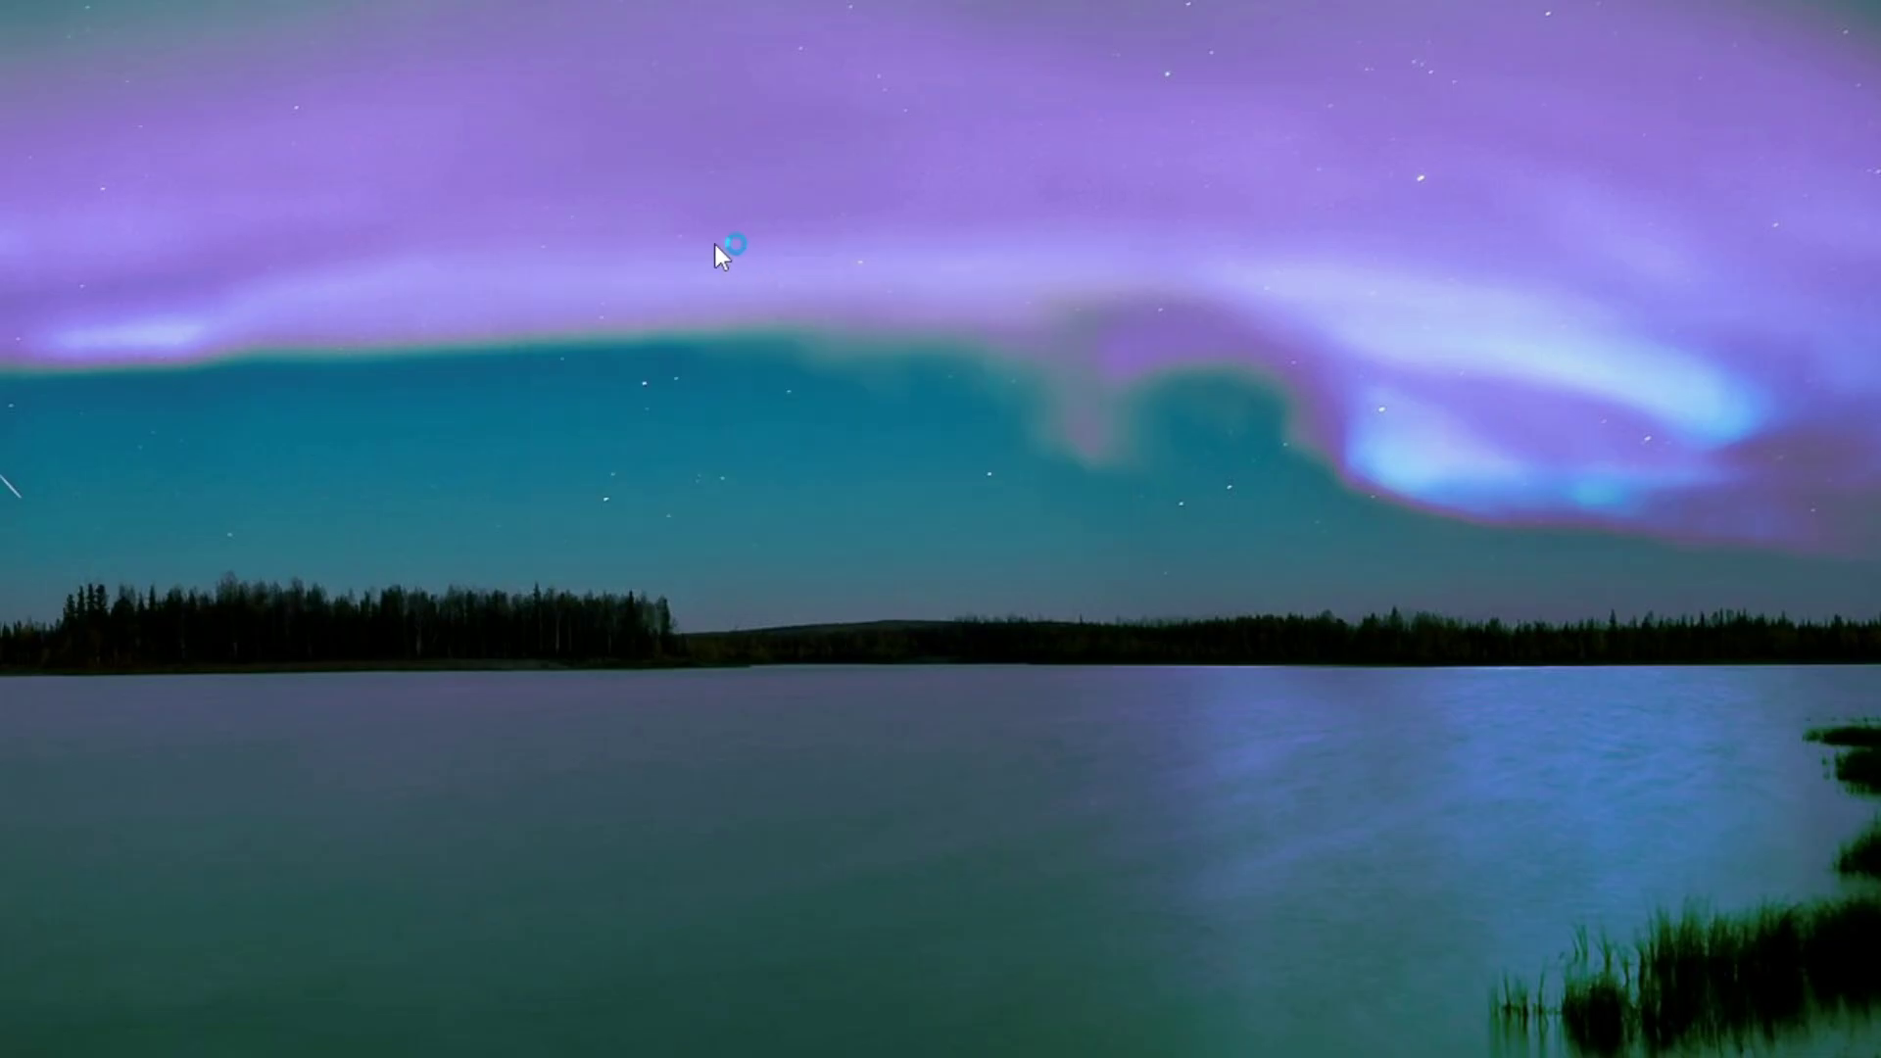
{"action": "left_click_drag", "start_coordinate": [708, 268], "coordinate": [707, 169]}
- In the advanced boot options, enable the number of processors setting, choose 12 and accept it
{"action": "left_click", "coordinate": [622, 214]}
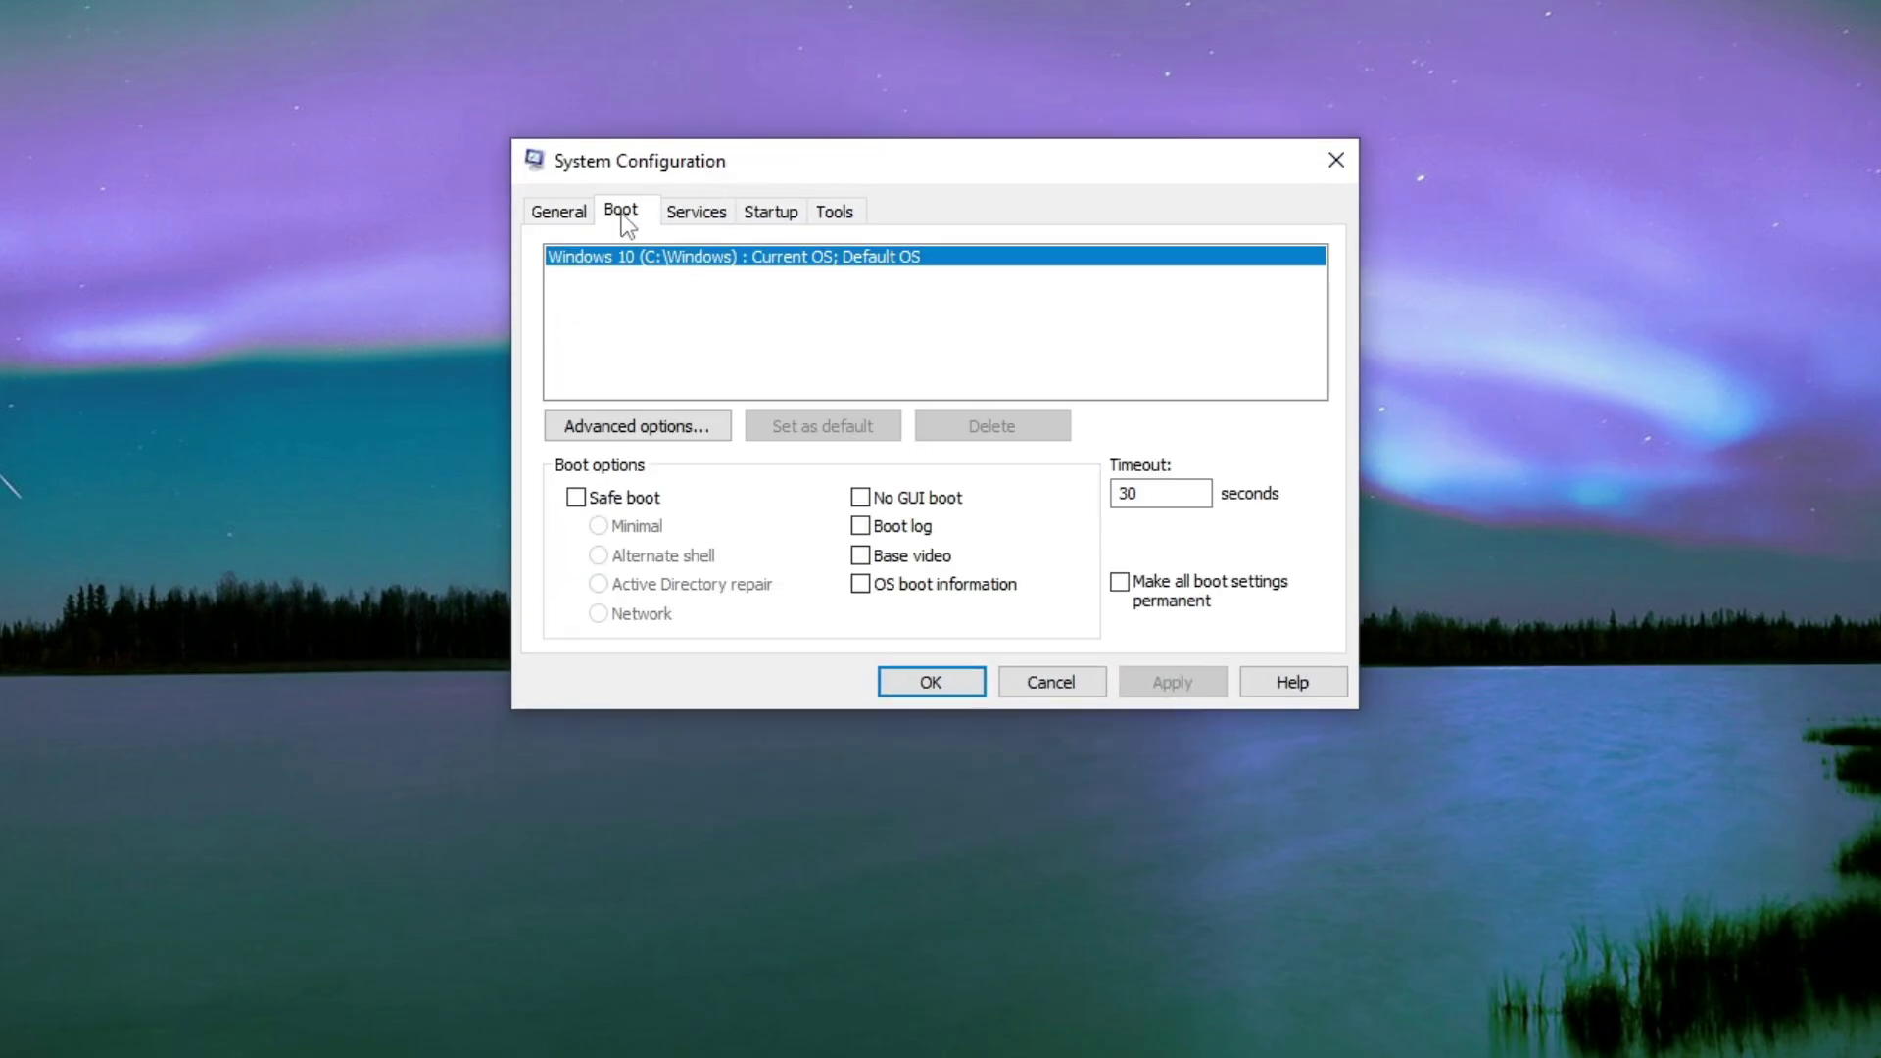
{"action": "left_click", "coordinate": [632, 432]}
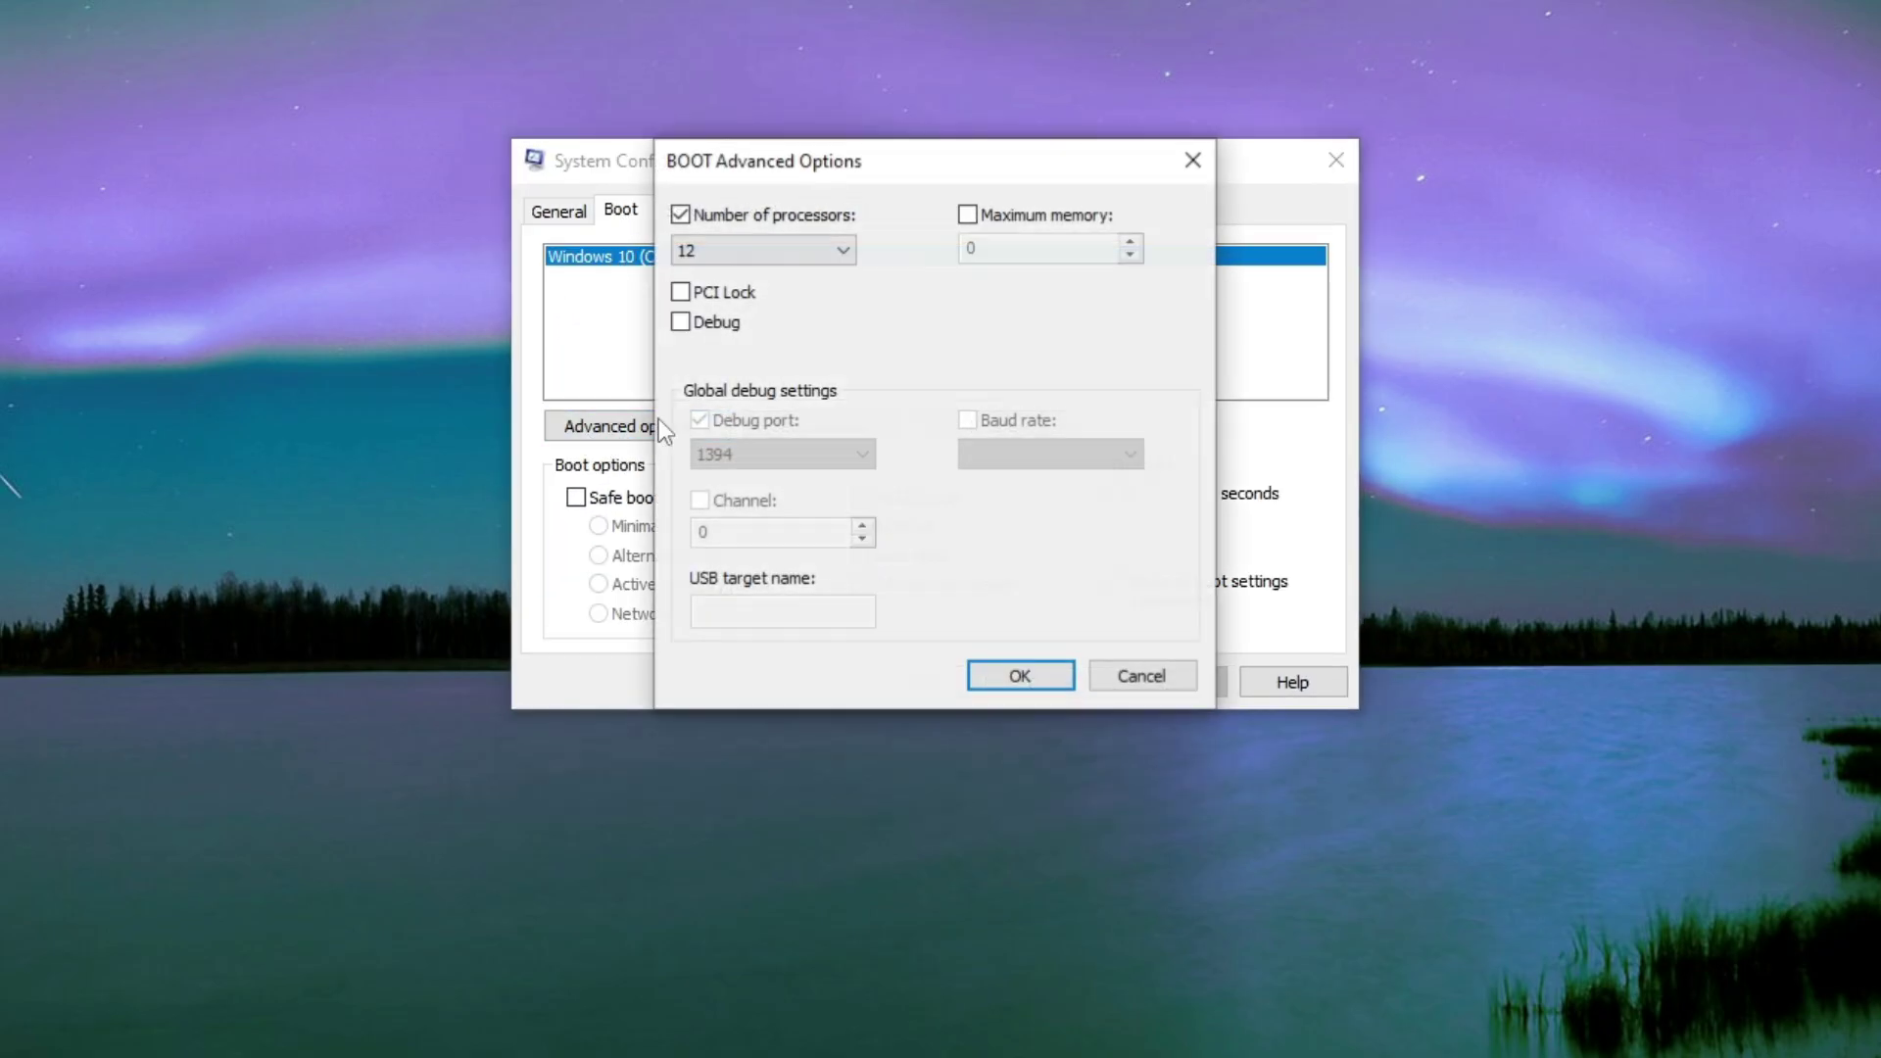
{"action": "left_click", "coordinate": [703, 213]}
{"action": "left_click", "coordinate": [739, 251]}
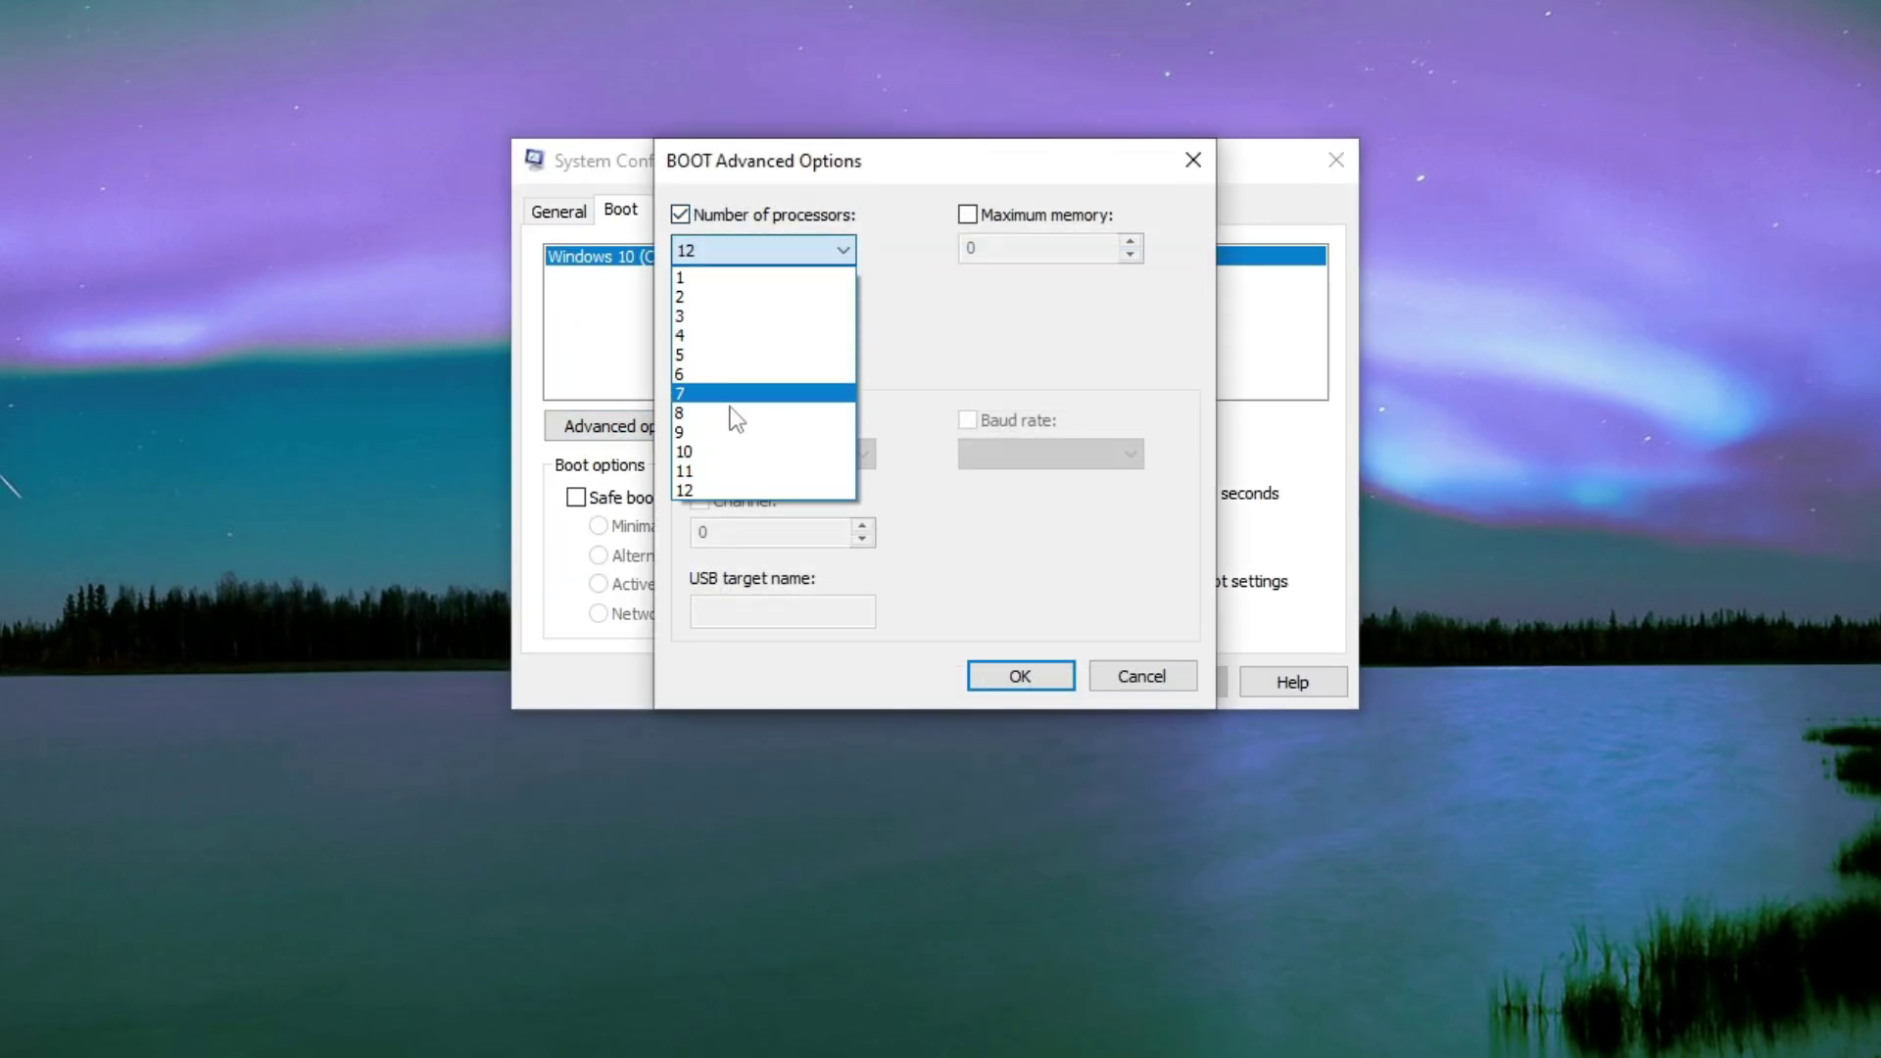
{"action": "left_click", "coordinate": [692, 490]}
{"action": "left_click", "coordinate": [1024, 676]}
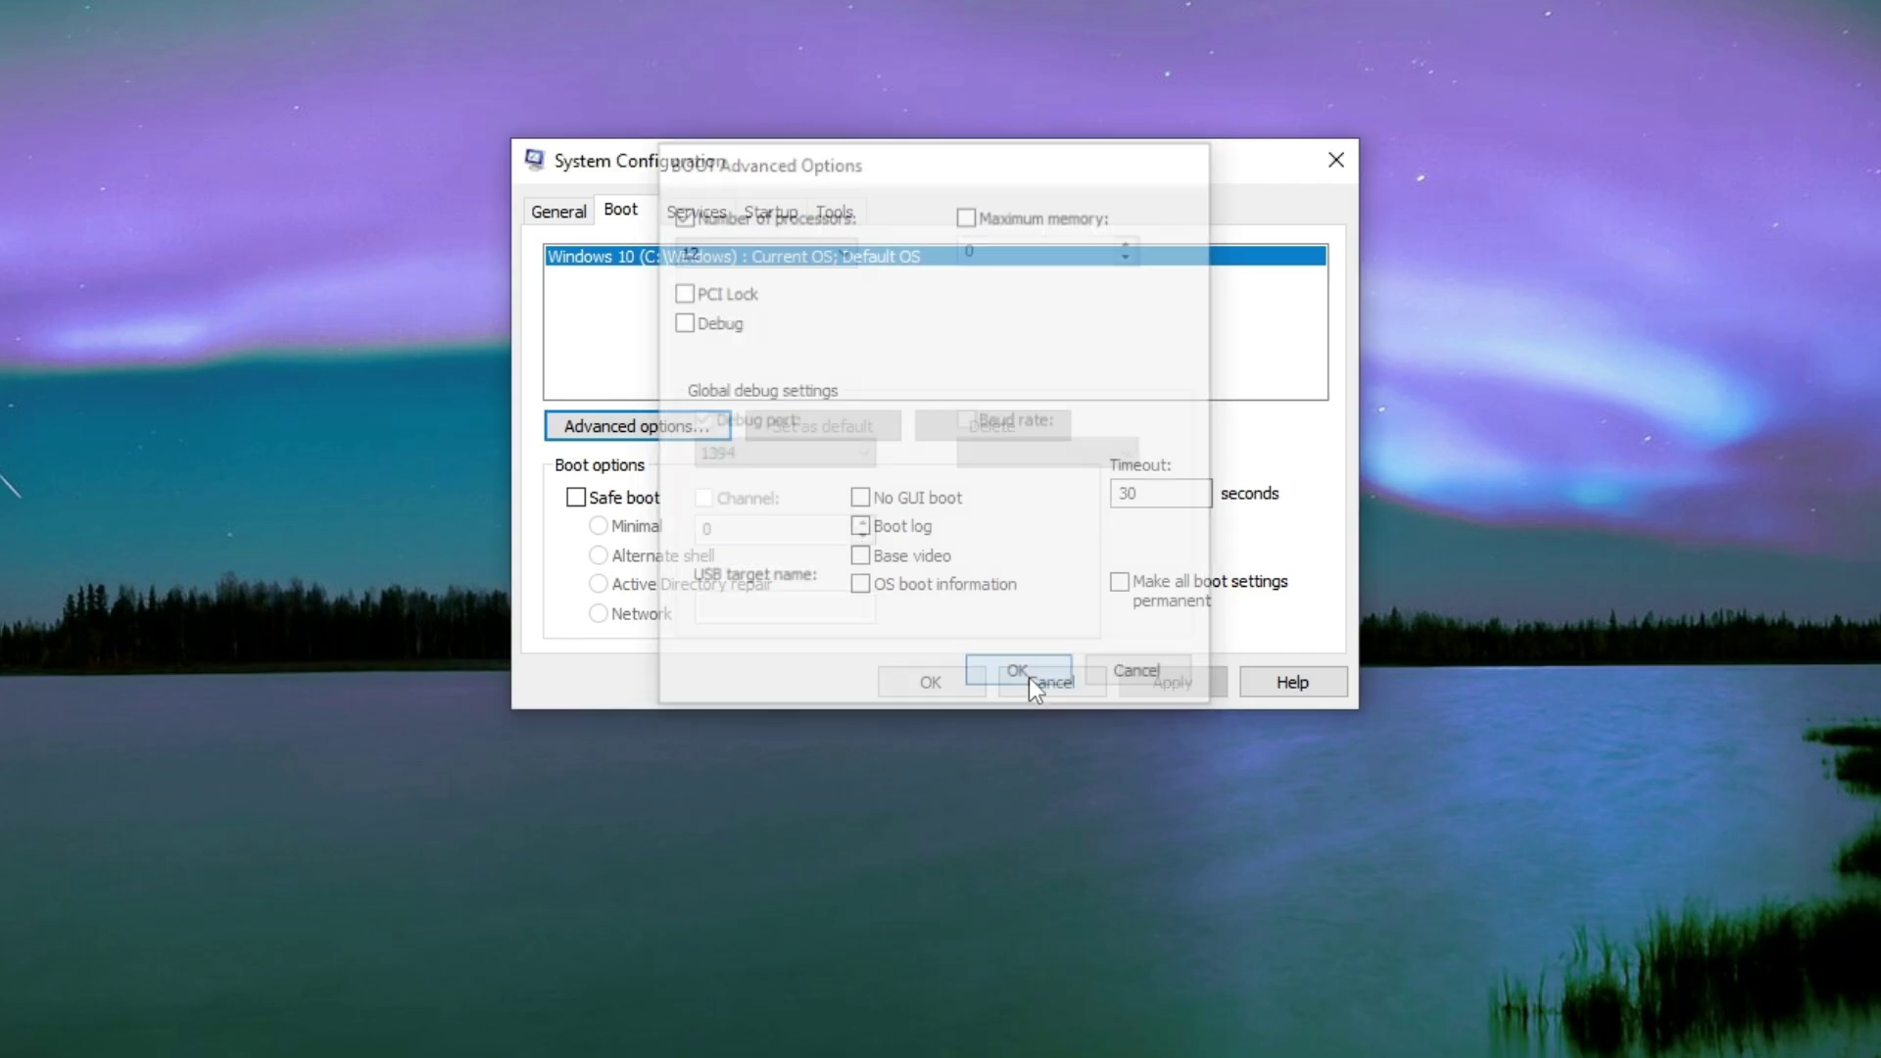
- Hide all Microsoft services, disable BattlEye Service, CortexLauncherService, Google Chrome Elevation Service and QMEmulatorService, then apply and close System Configuration
{"action": "left_click", "coordinate": [693, 214]}
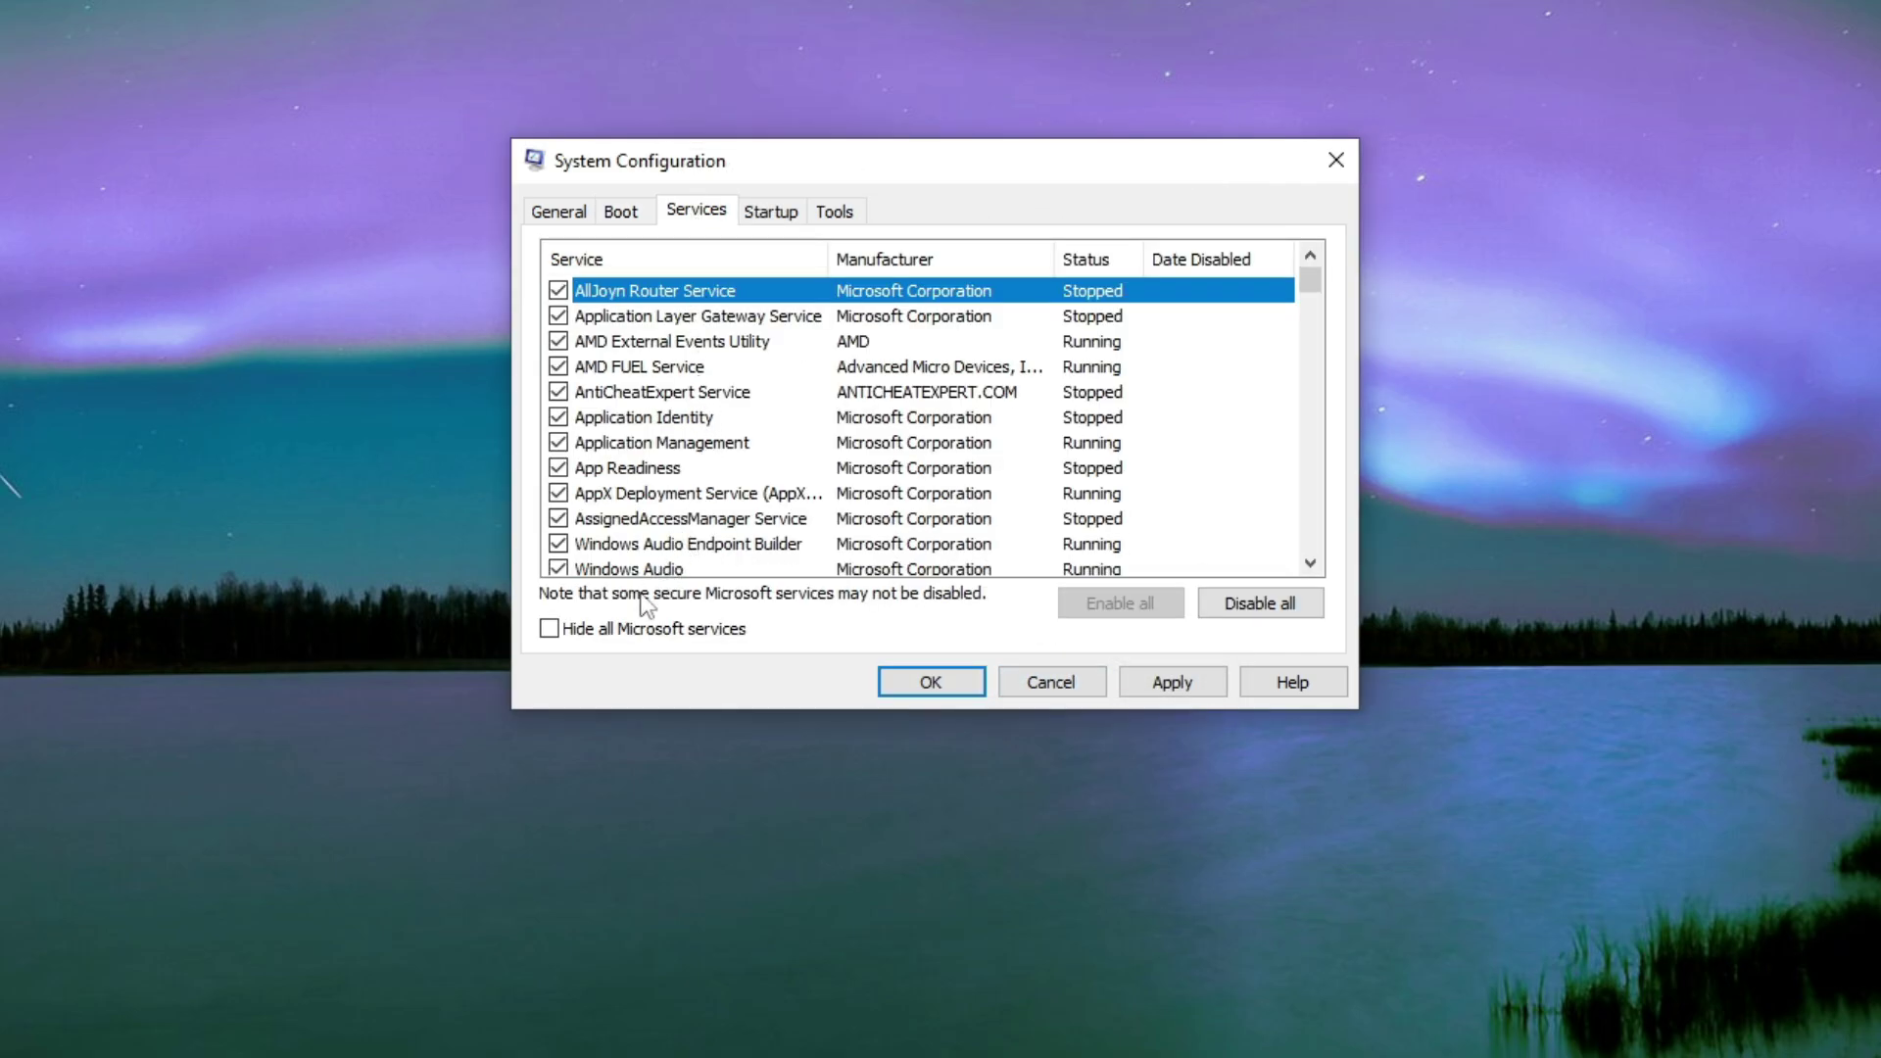
{"action": "left_click", "coordinate": [550, 629]}
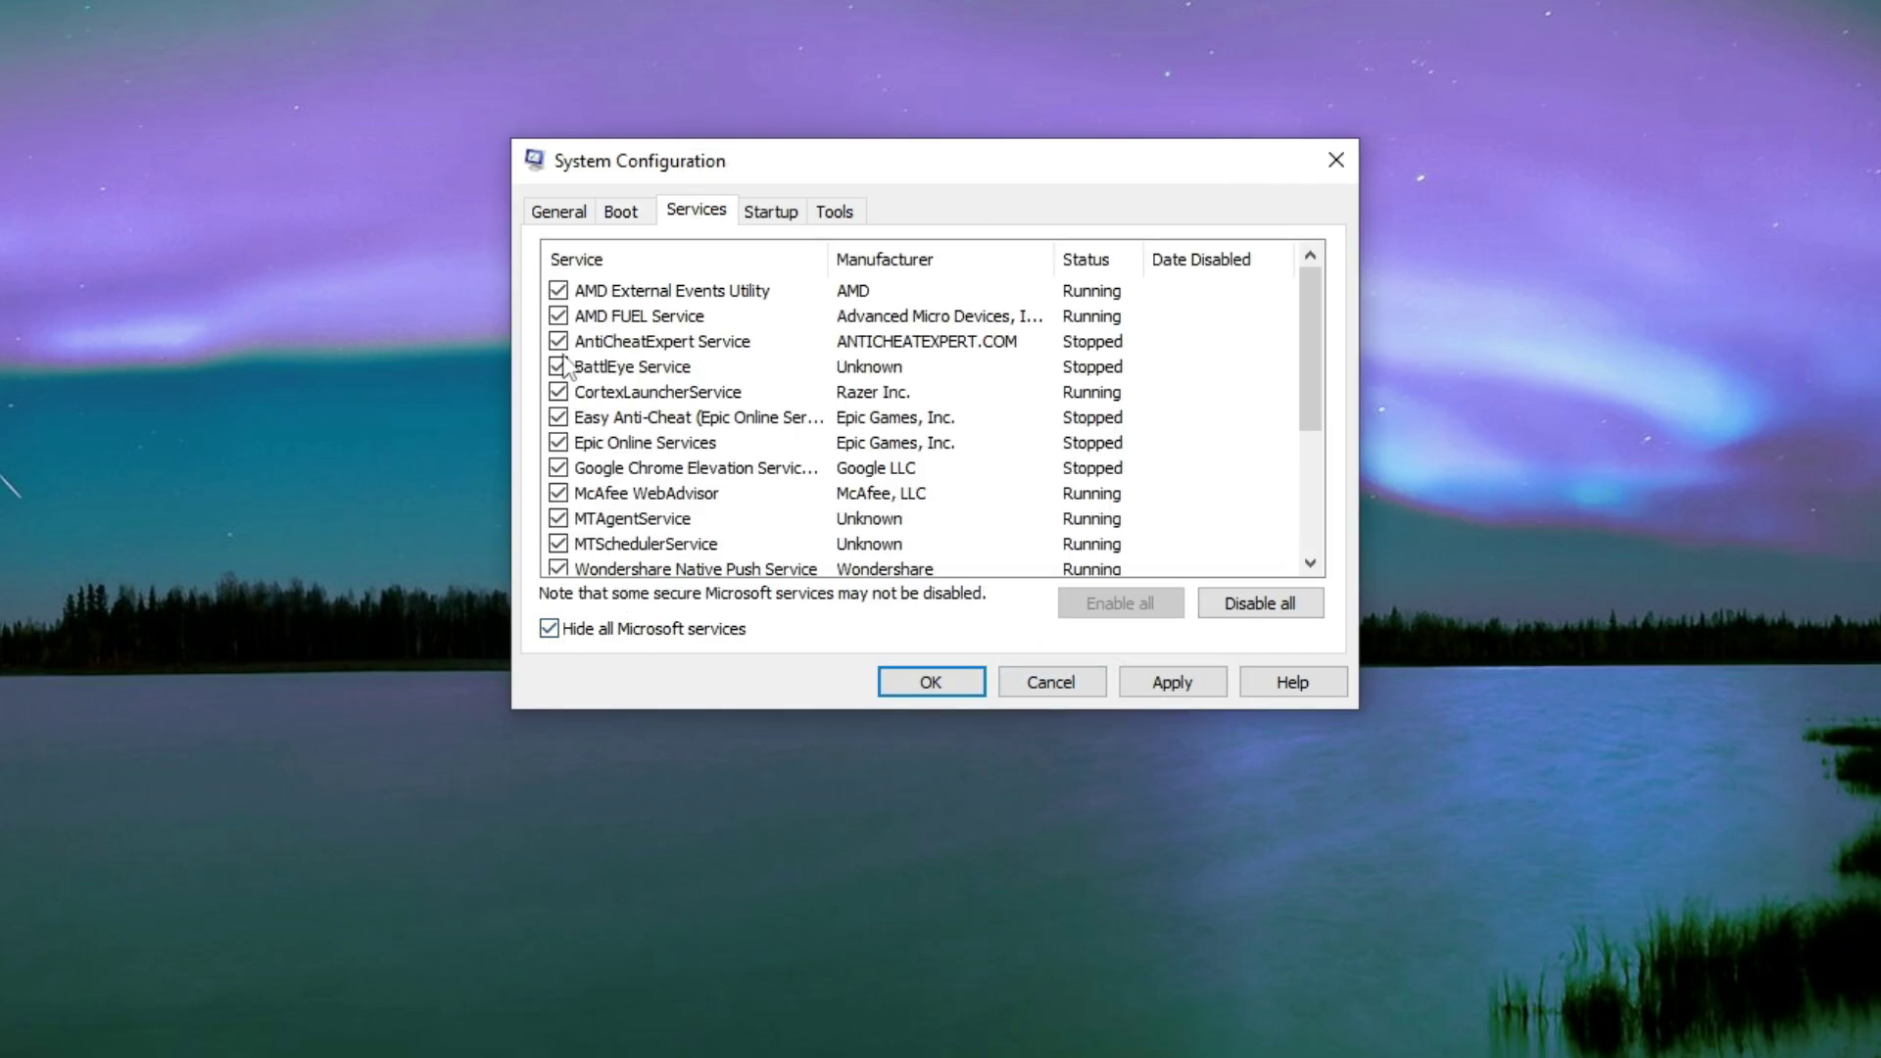
{"action": "left_click", "coordinate": [559, 367]}
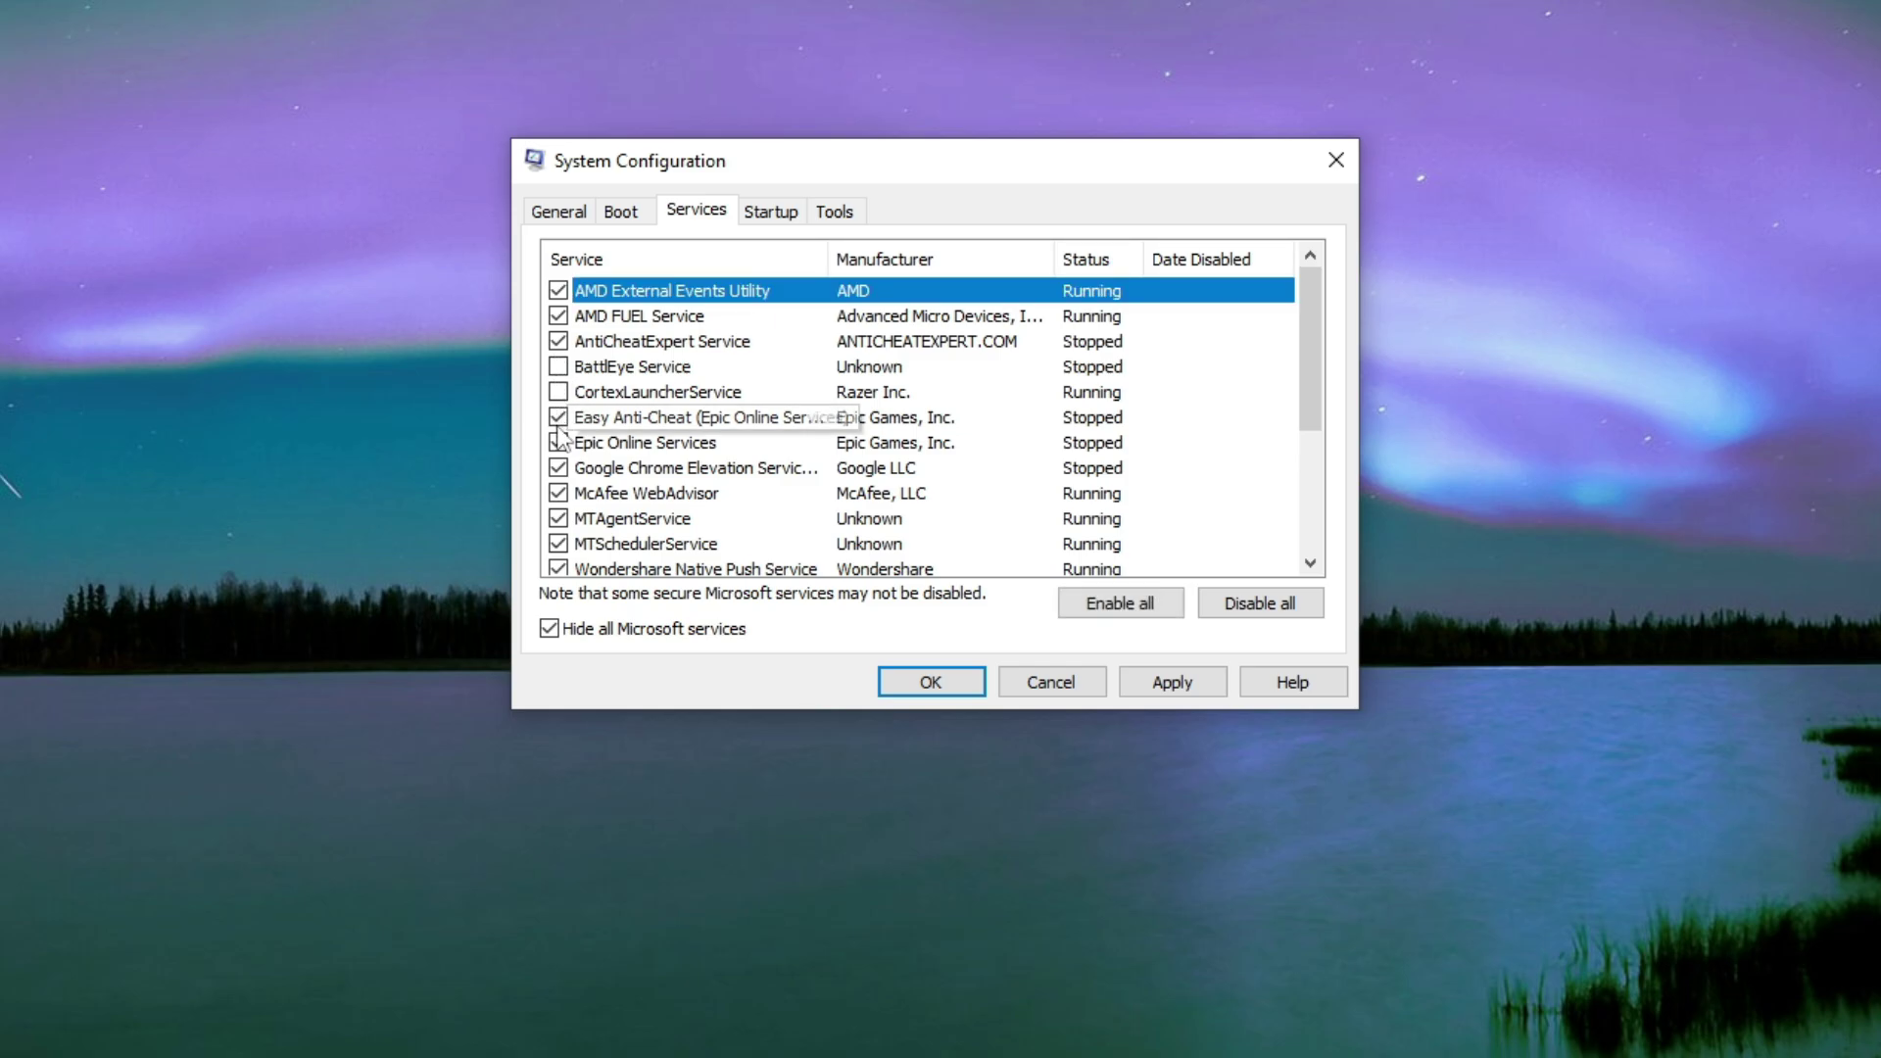
{"action": "left_click", "coordinate": [558, 468]}
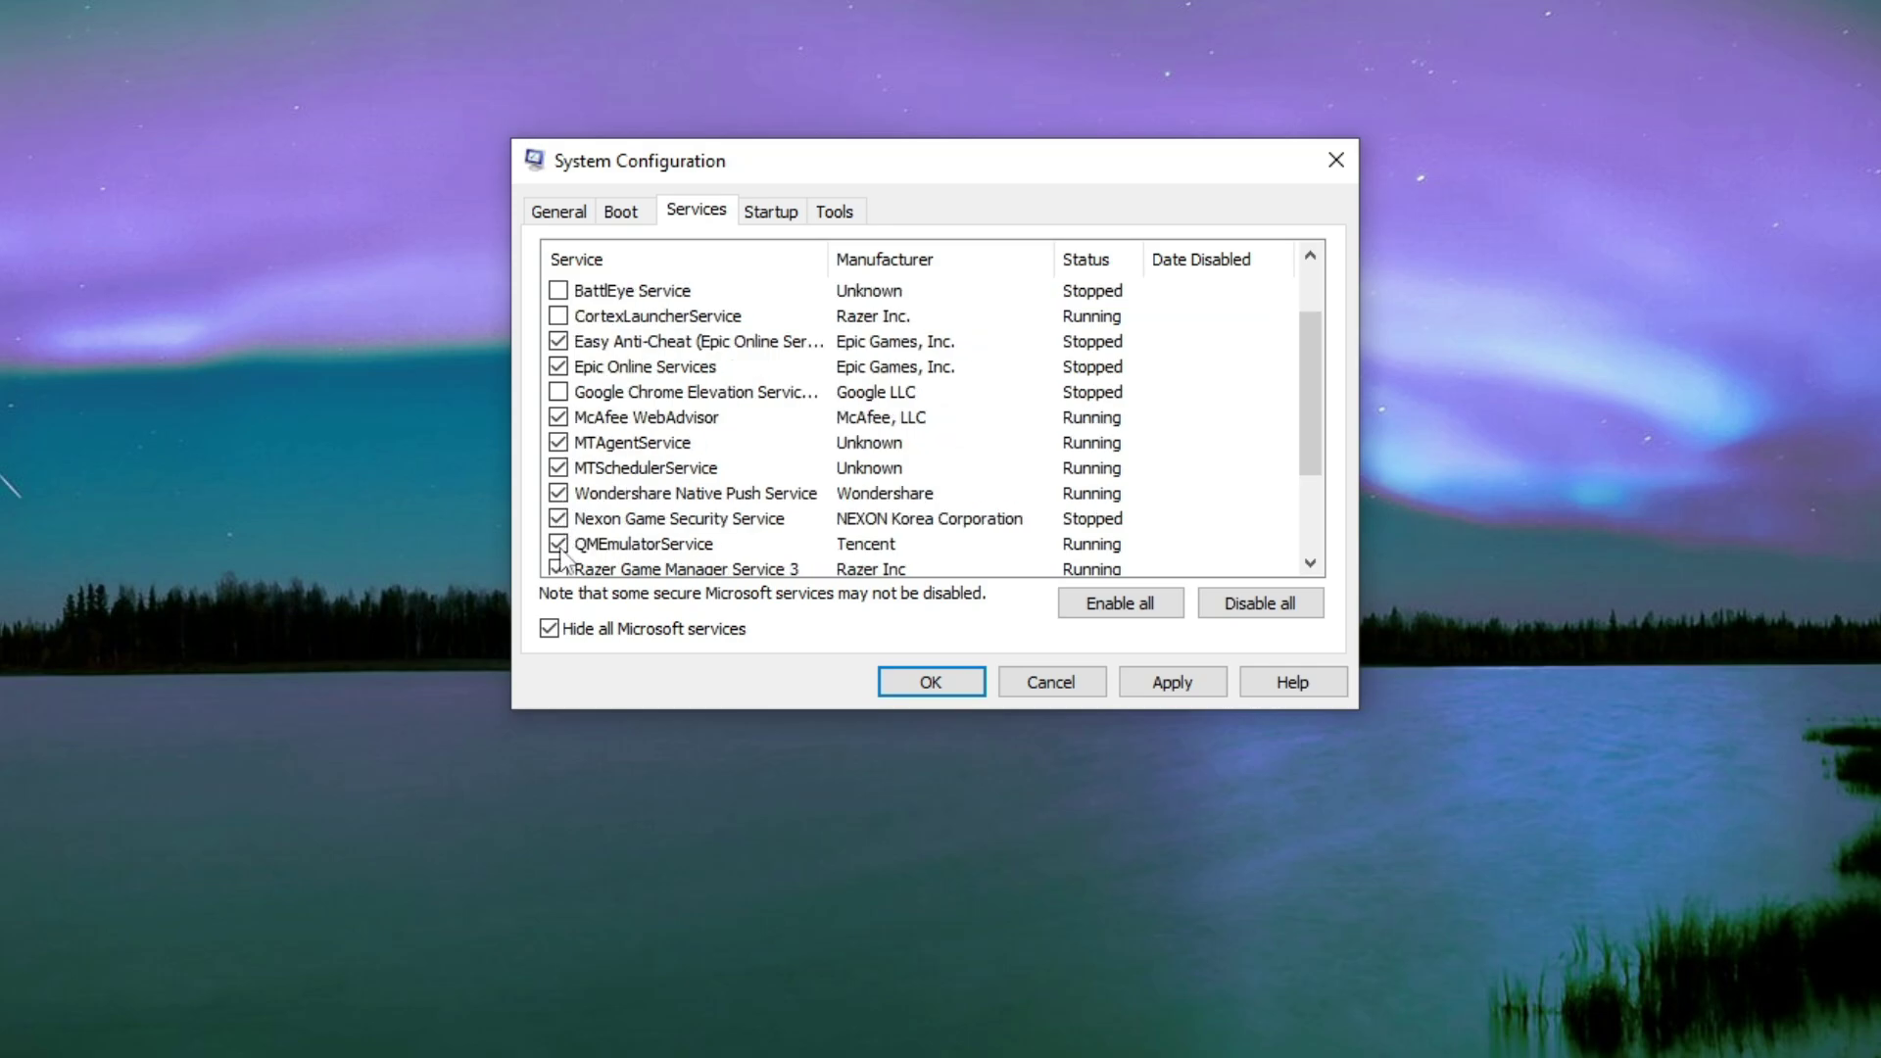
{"action": "left_click", "coordinate": [1151, 682]}
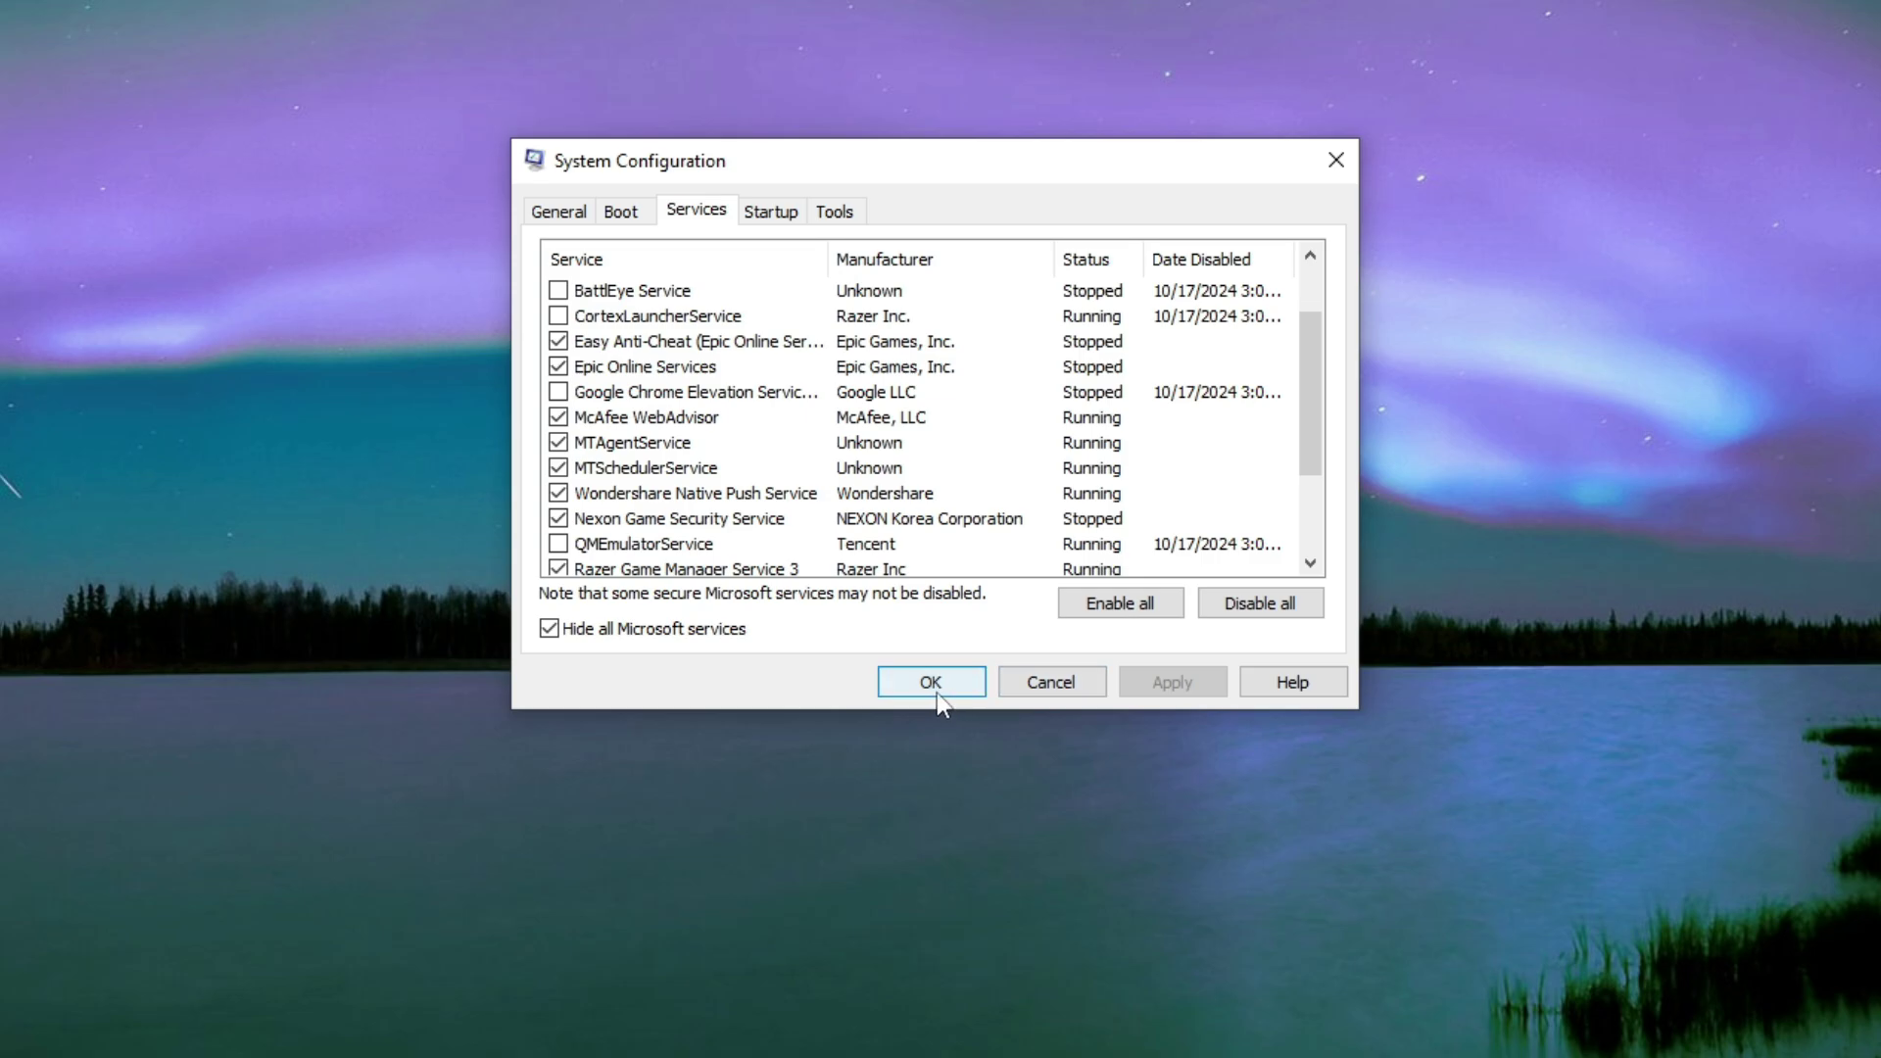
{"action": "left_click", "coordinate": [937, 691]}
{"action": "left_click", "coordinate": [1074, 601]}
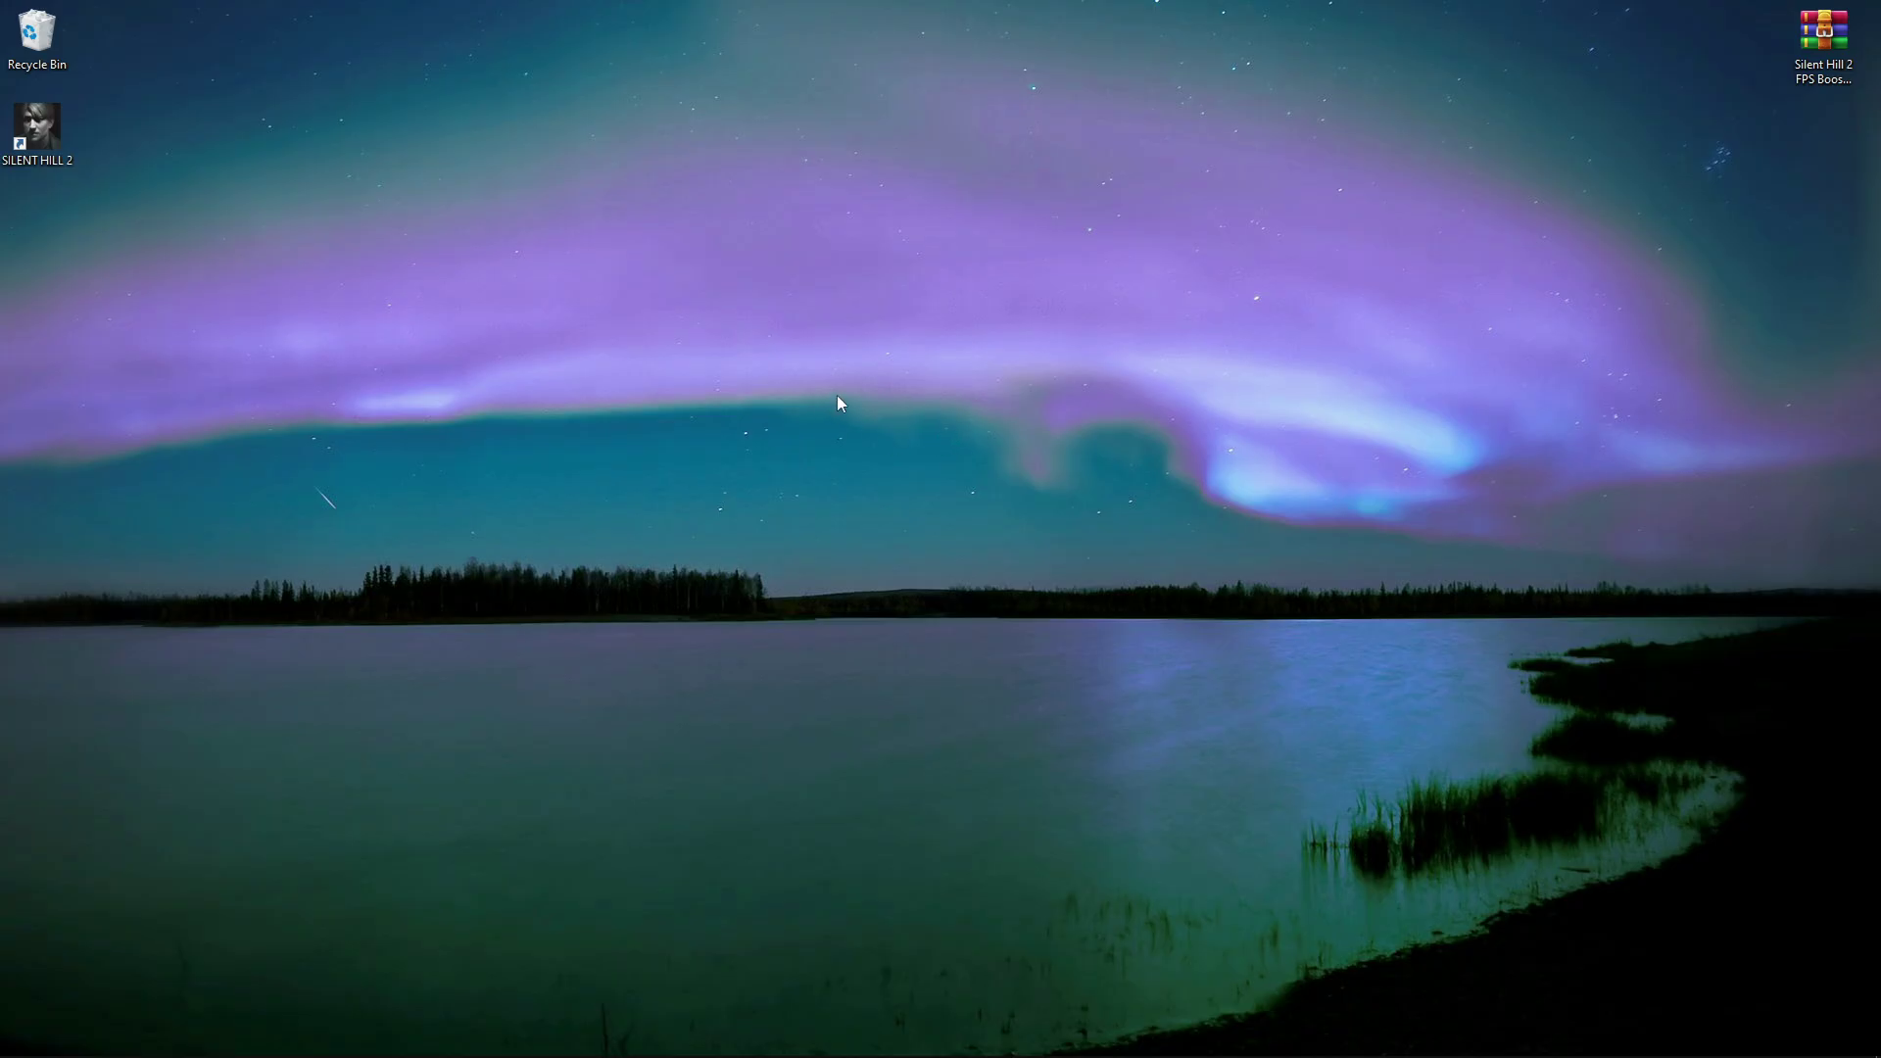
- Open the Create a restore point settings and keep system protection turned on for Local Disk (C:) with 16% maximum usage
{"action": "left_click", "coordinate": [49, 1043]}
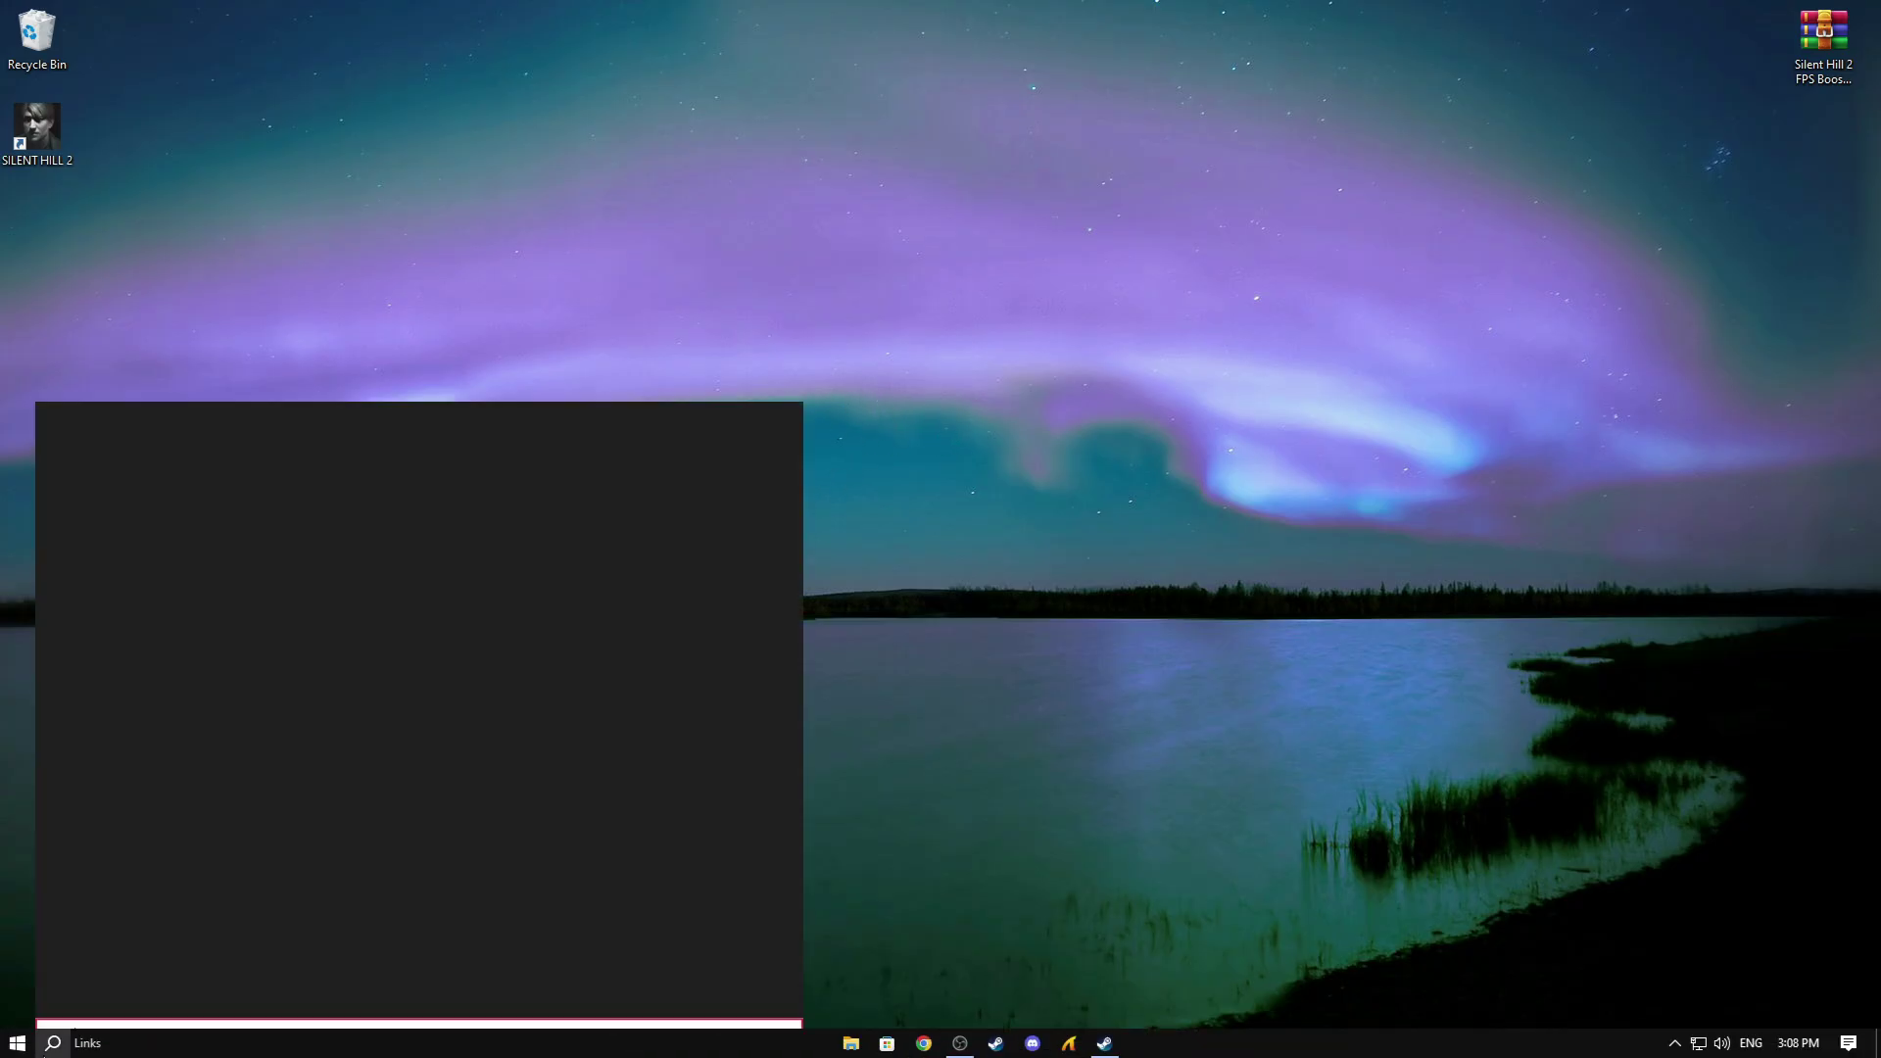
{"action": "type", "text": "cr"}
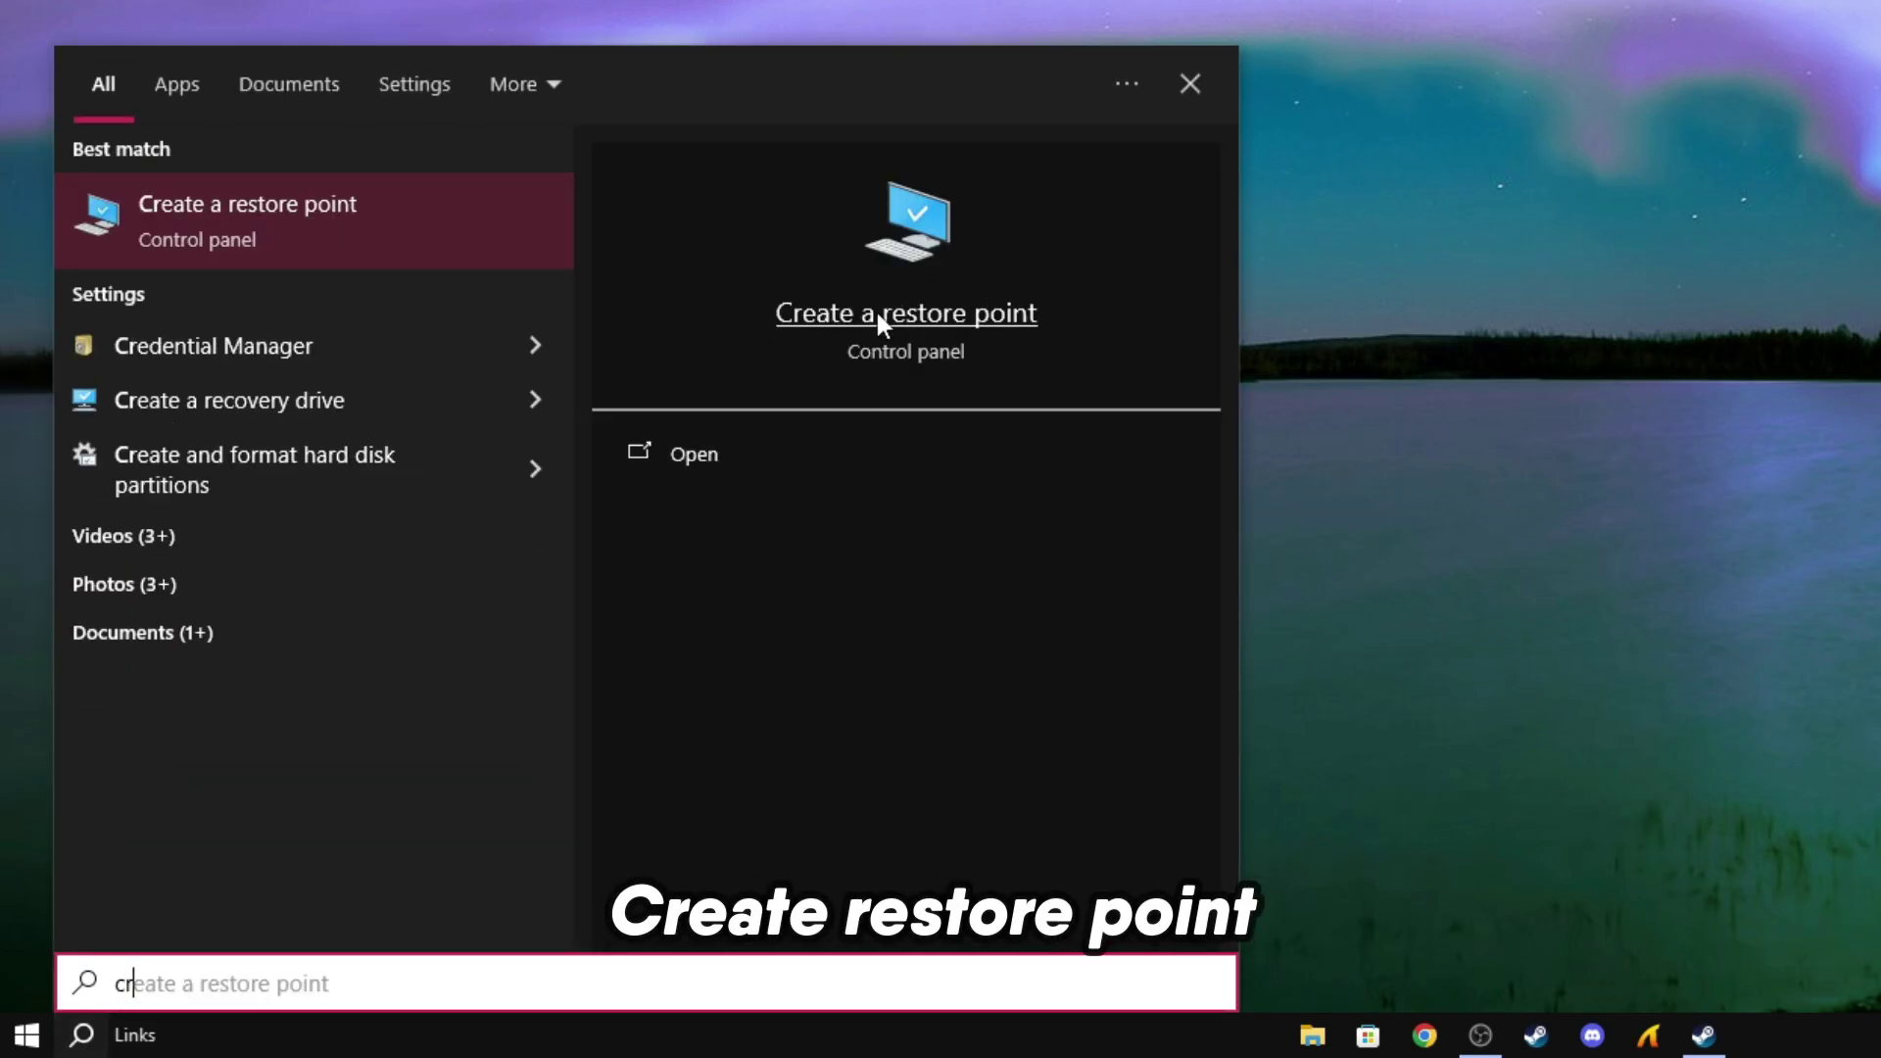
{"action": "left_click", "coordinate": [876, 309]}
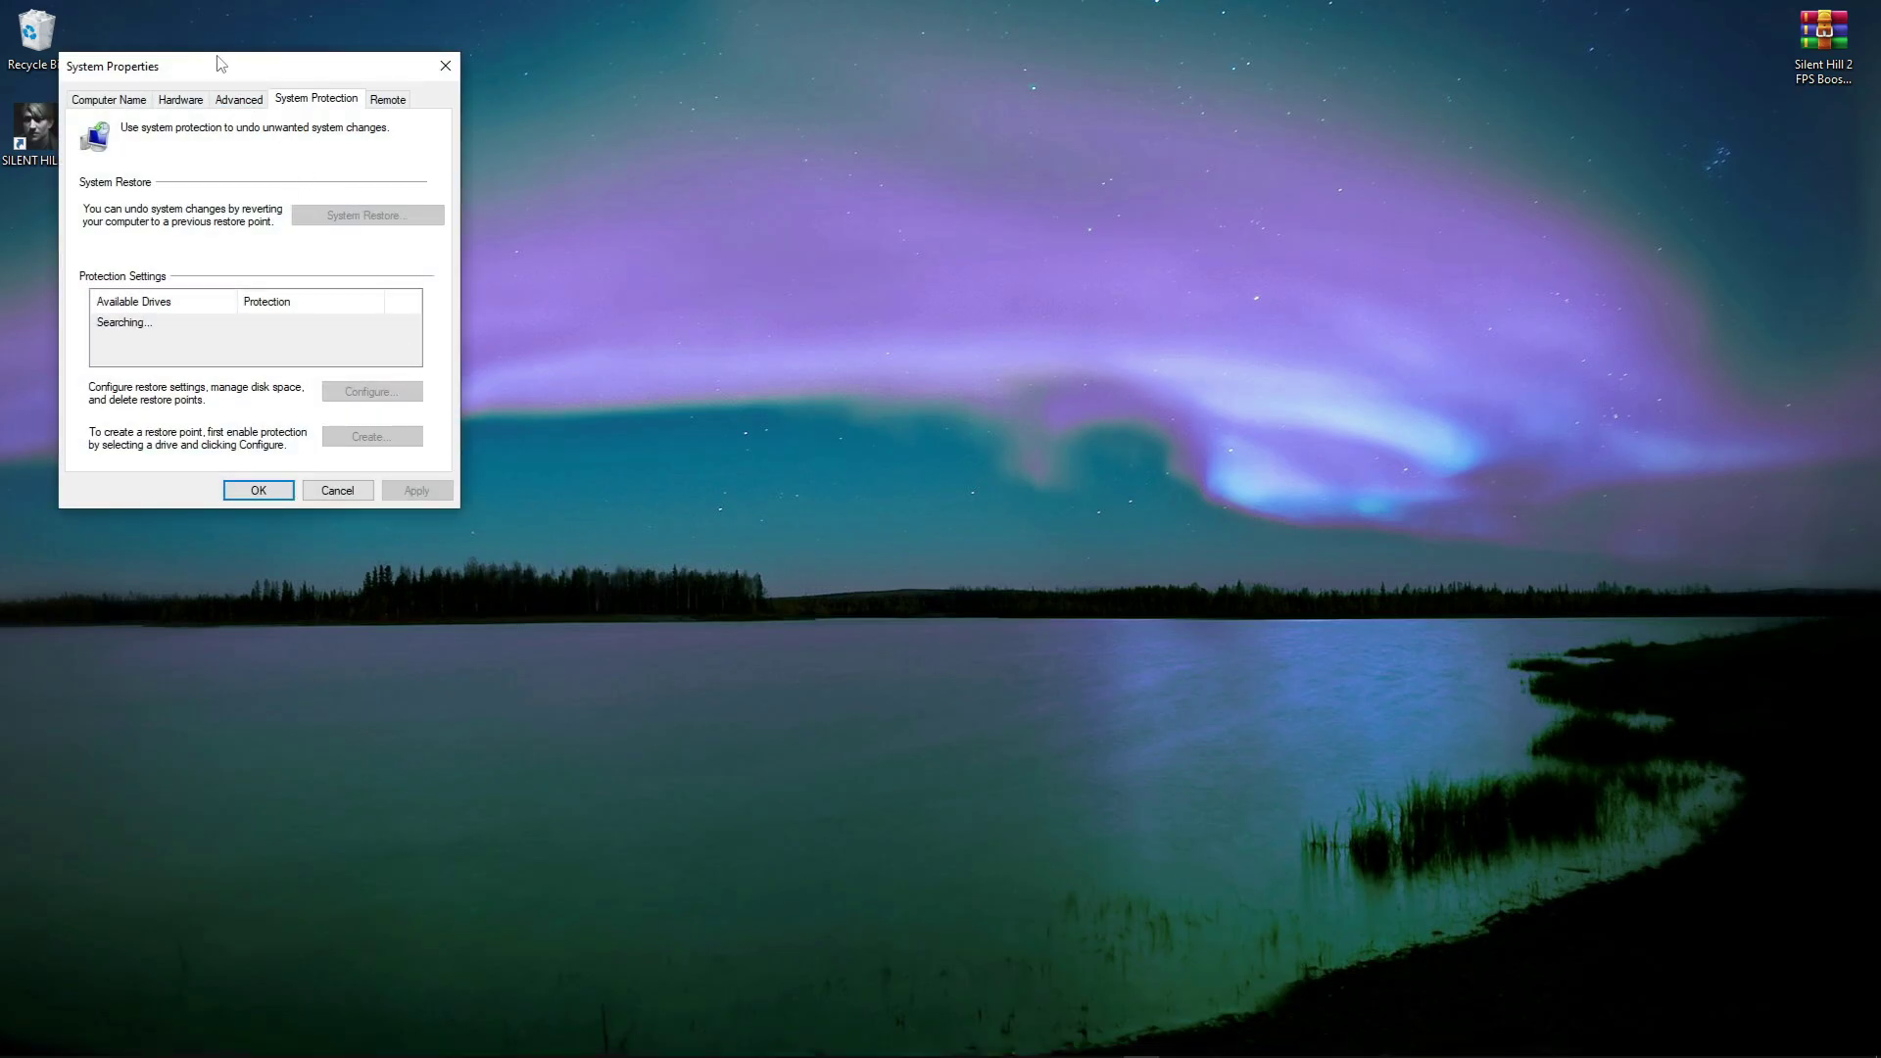
{"action": "left_click_drag", "start_coordinate": [219, 62], "coordinate": [783, 147]}
{"action": "left_click", "coordinate": [803, 440]}
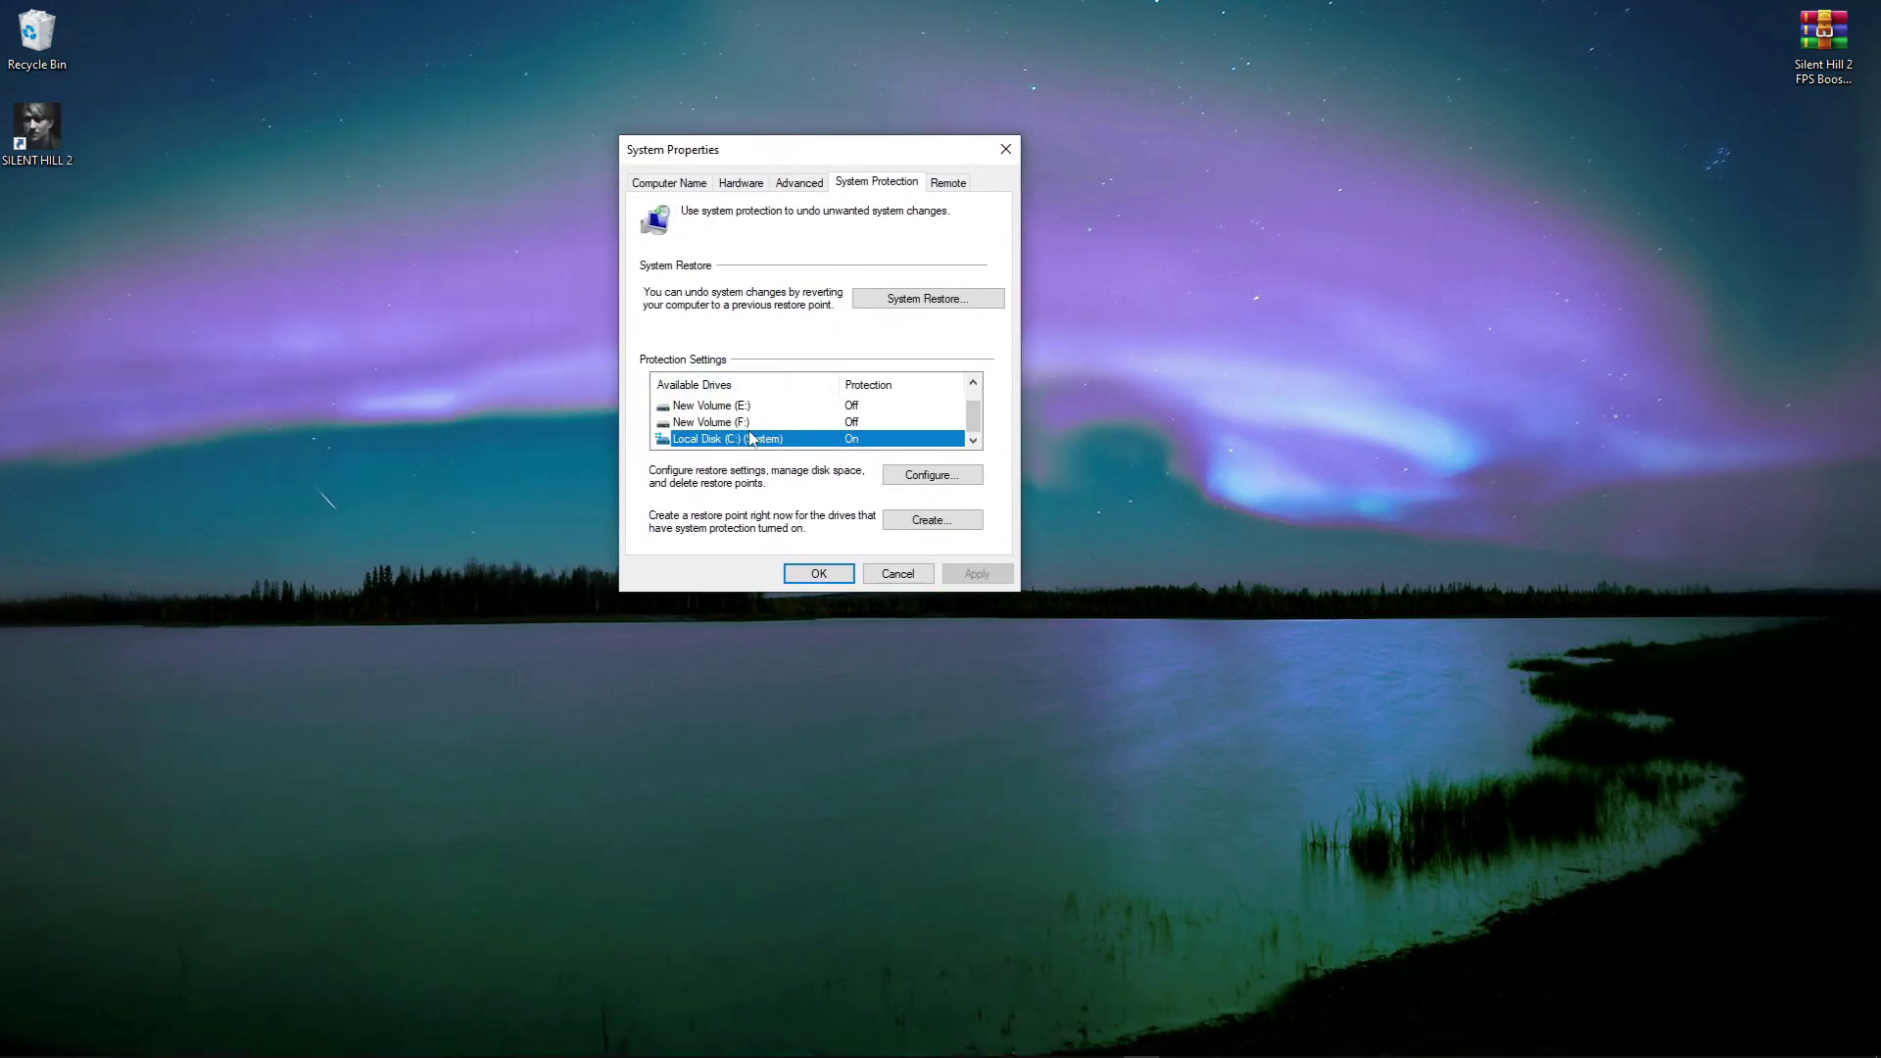
{"action": "left_click", "coordinate": [932, 475]}
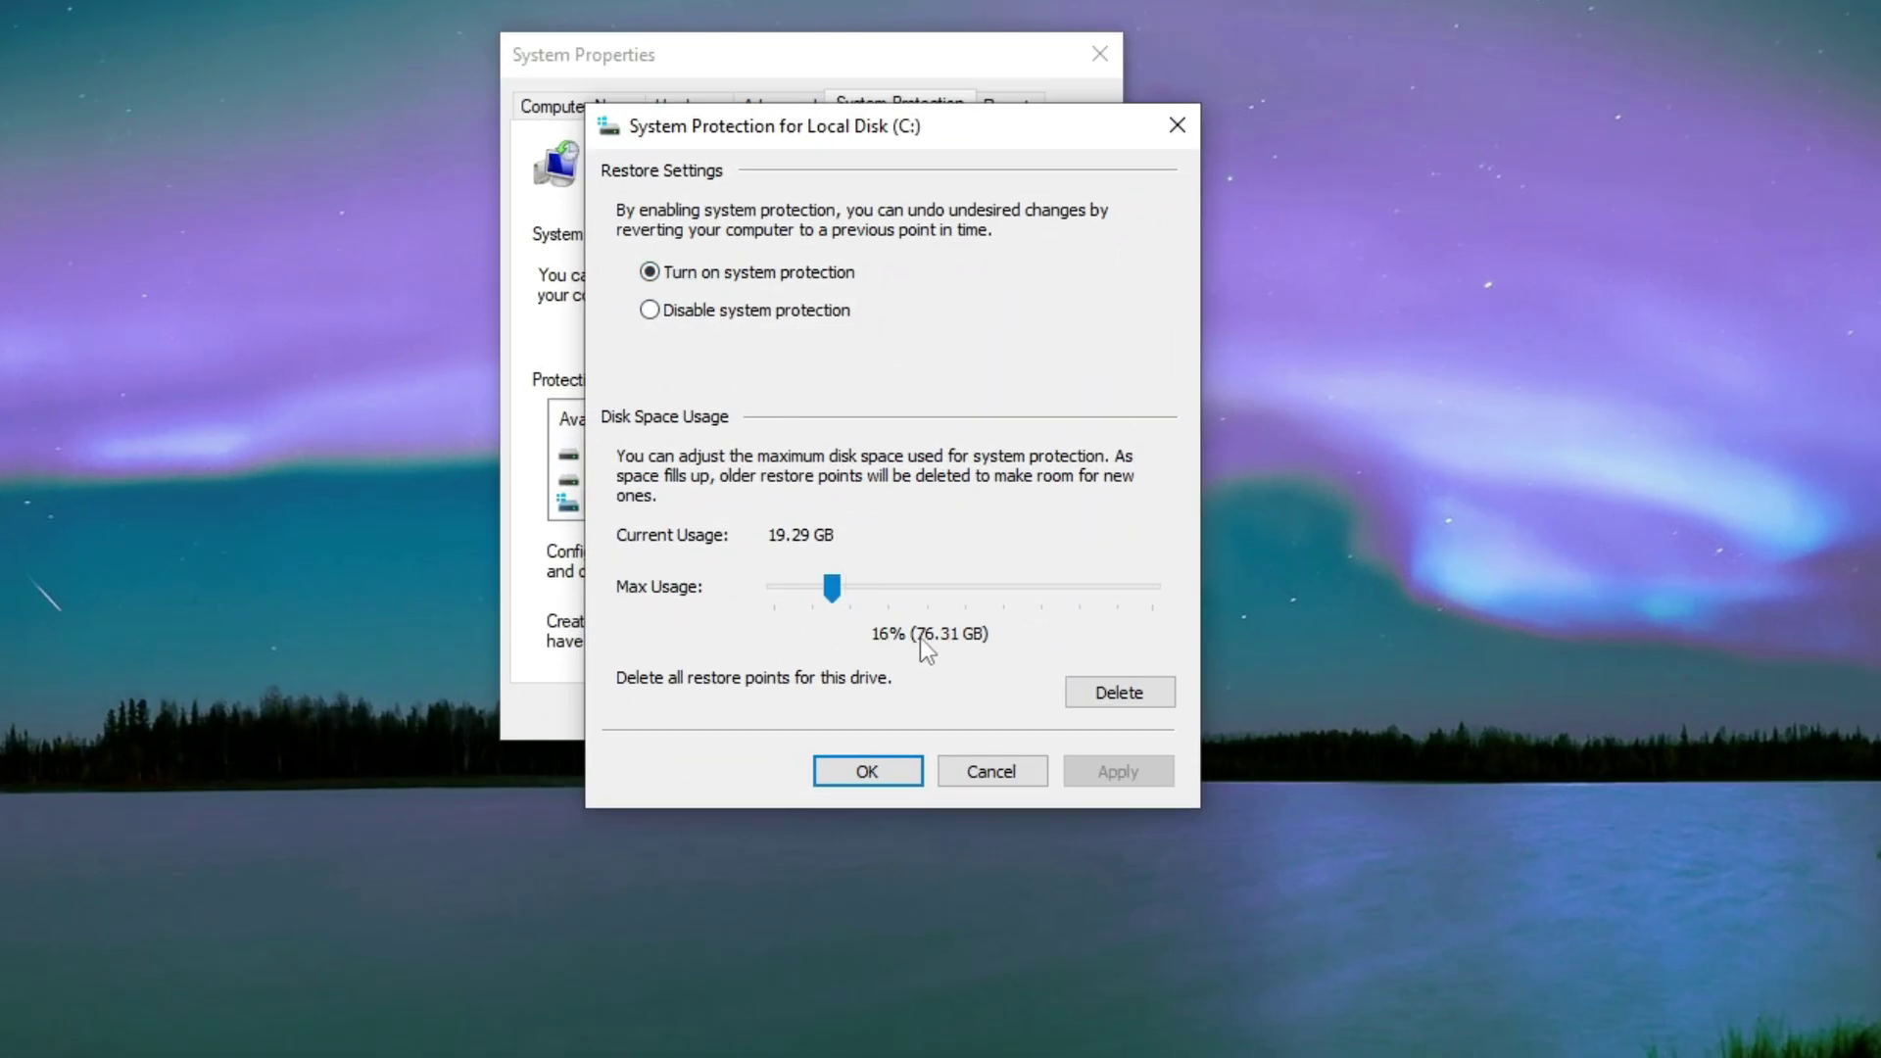
{"action": "left_click", "coordinate": [911, 772]}
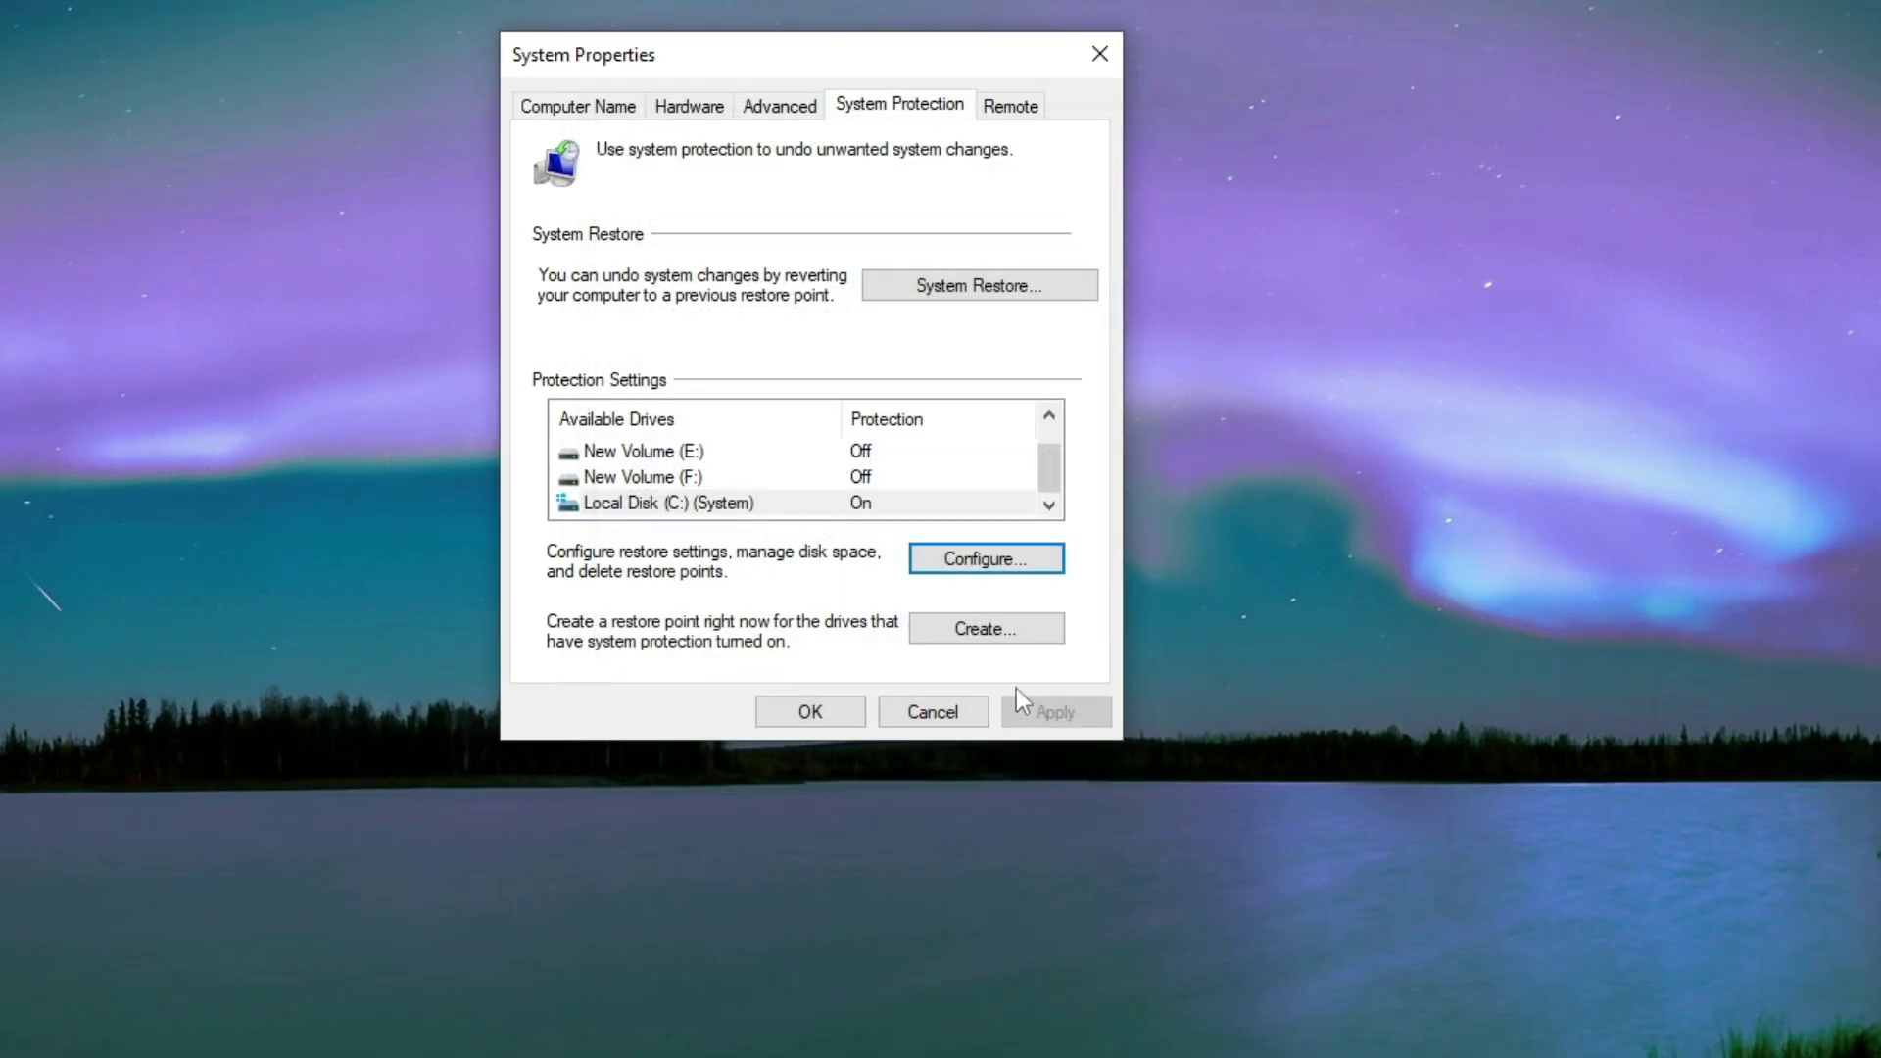
- Create a restore point described as "silent hill2 pack optim" and dismiss the completion message
{"action": "left_click", "coordinate": [1000, 635]}
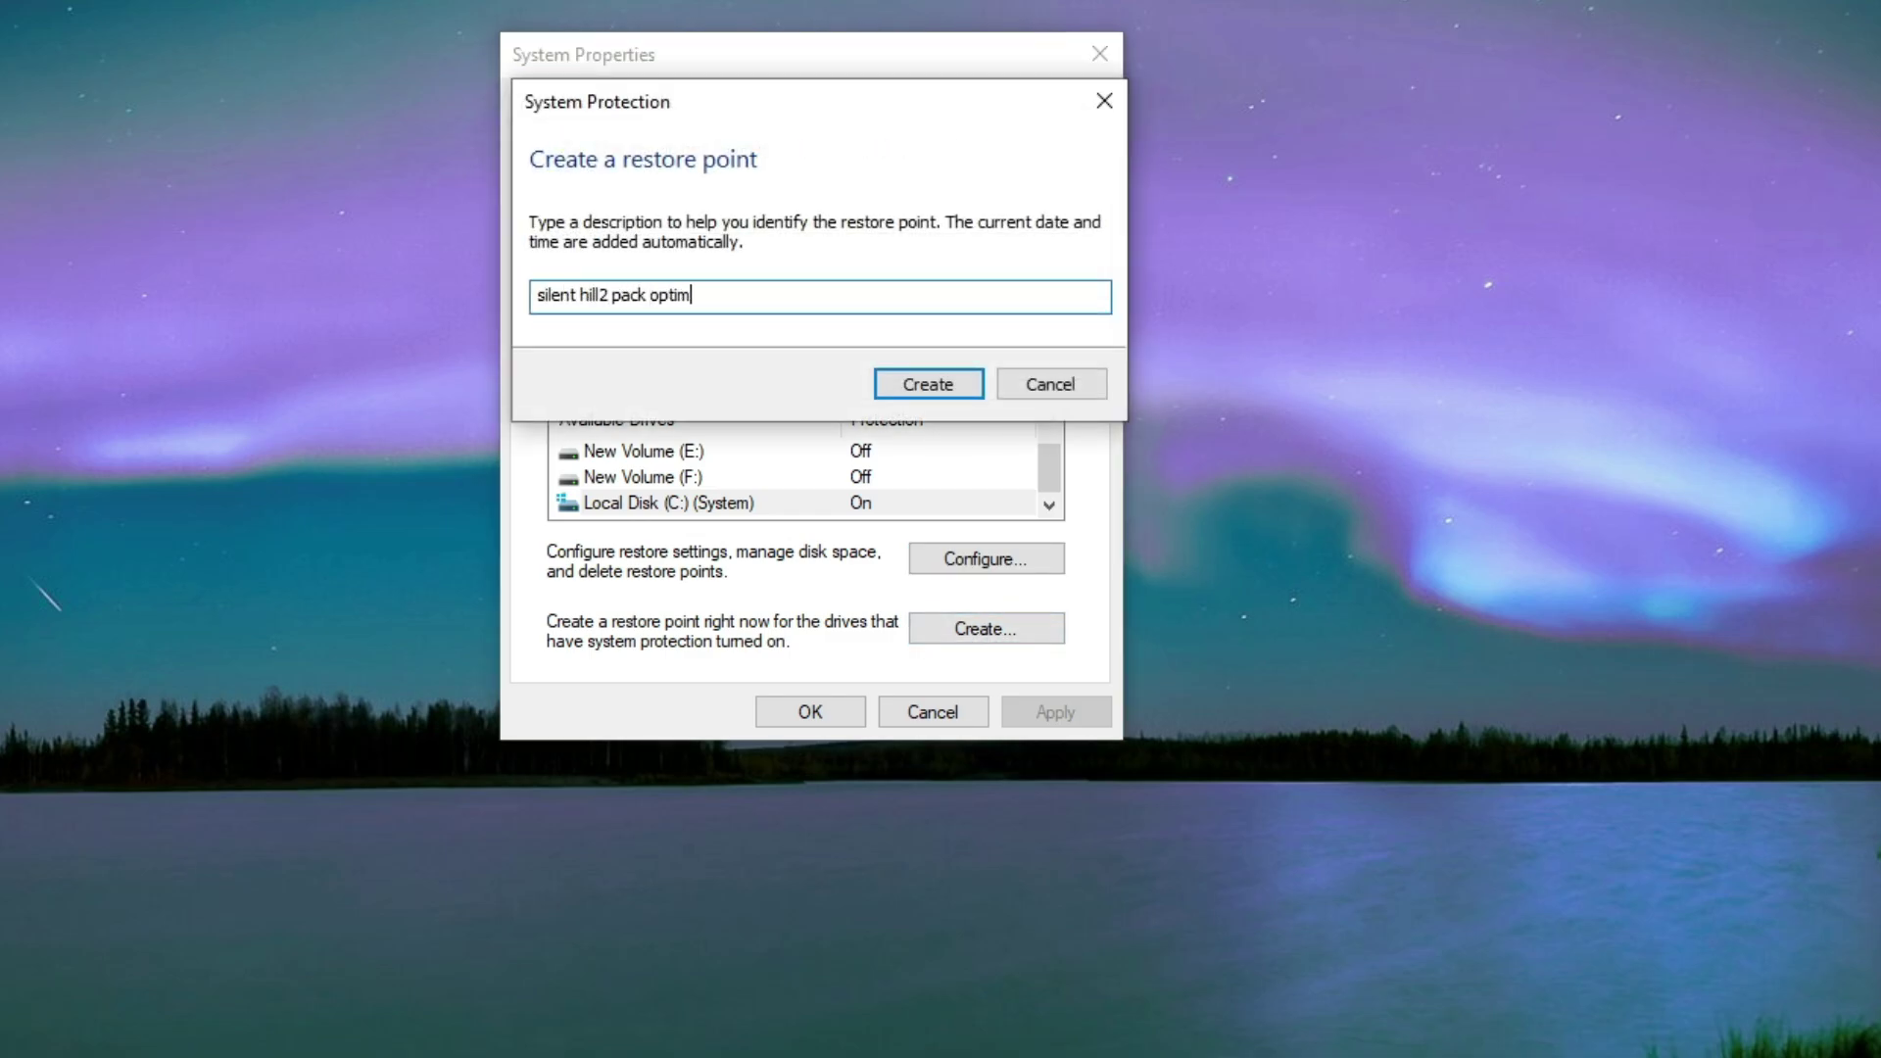
{"action": "key", "text": "Return"}
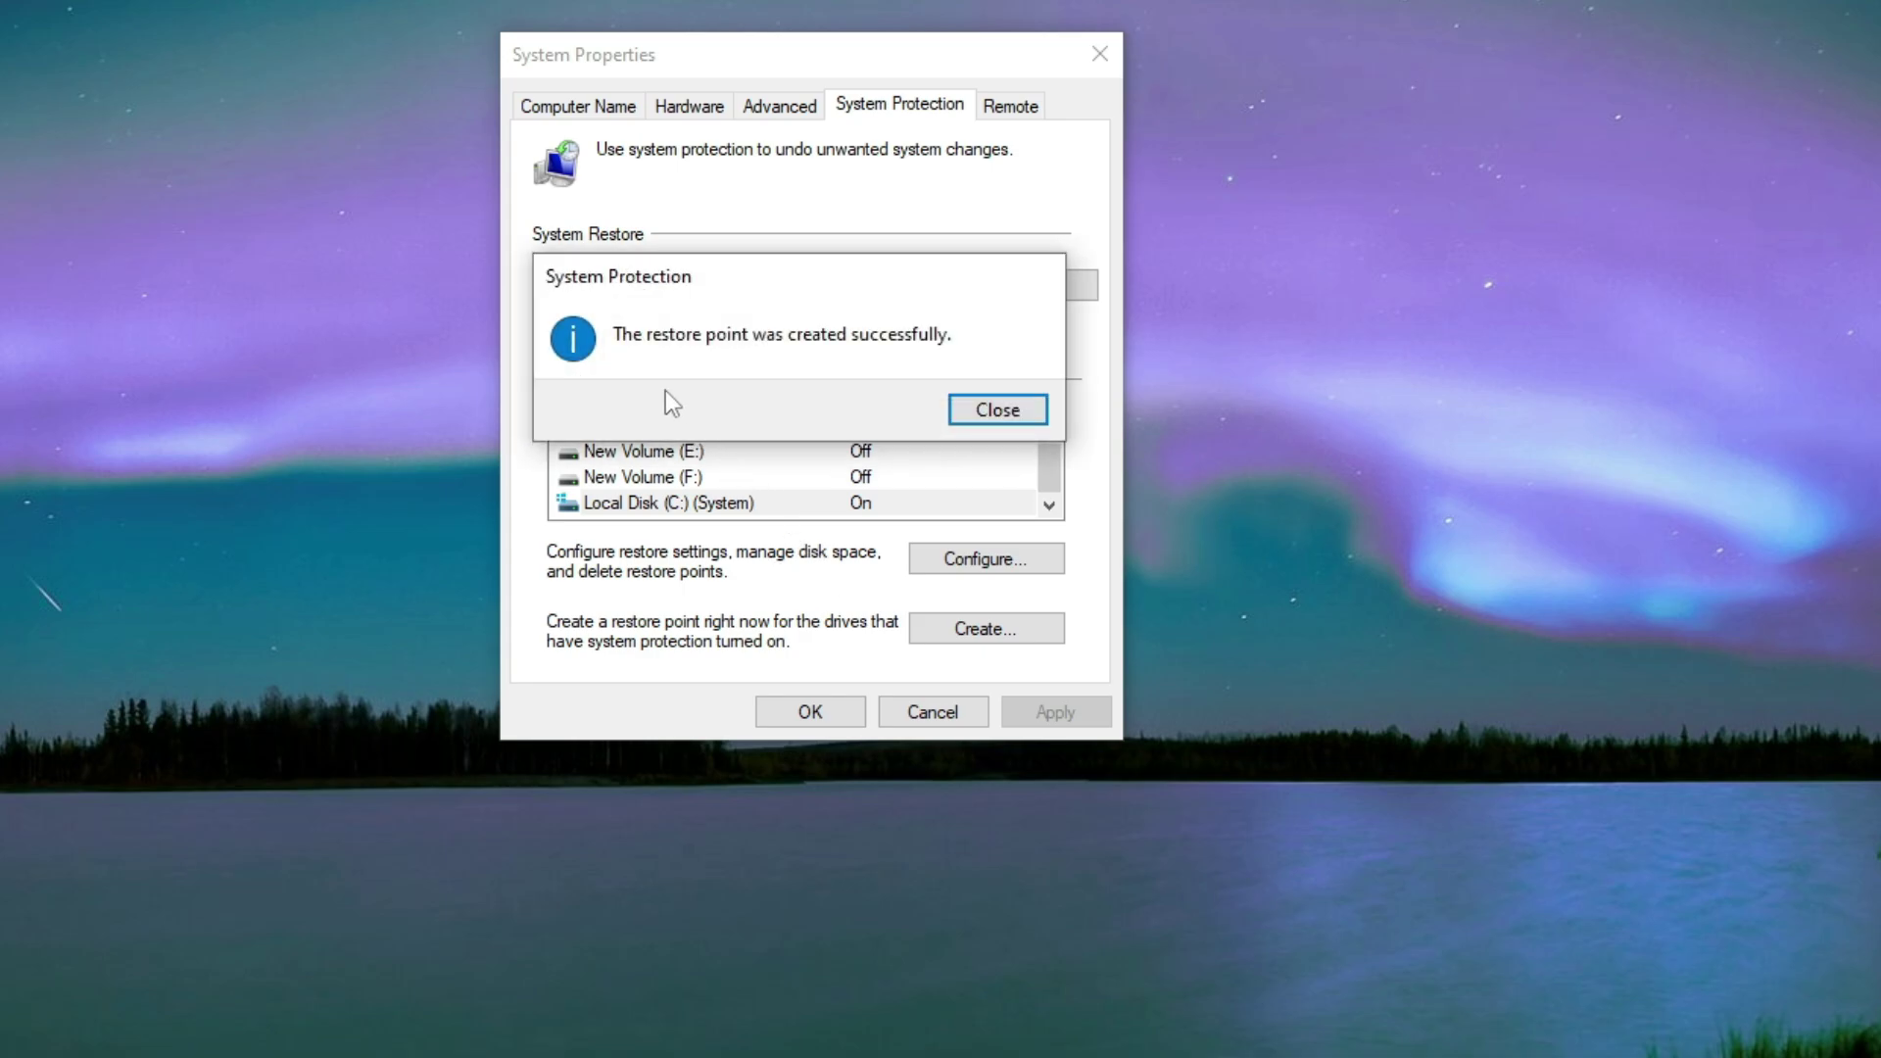
{"action": "left_click", "coordinate": [999, 414]}
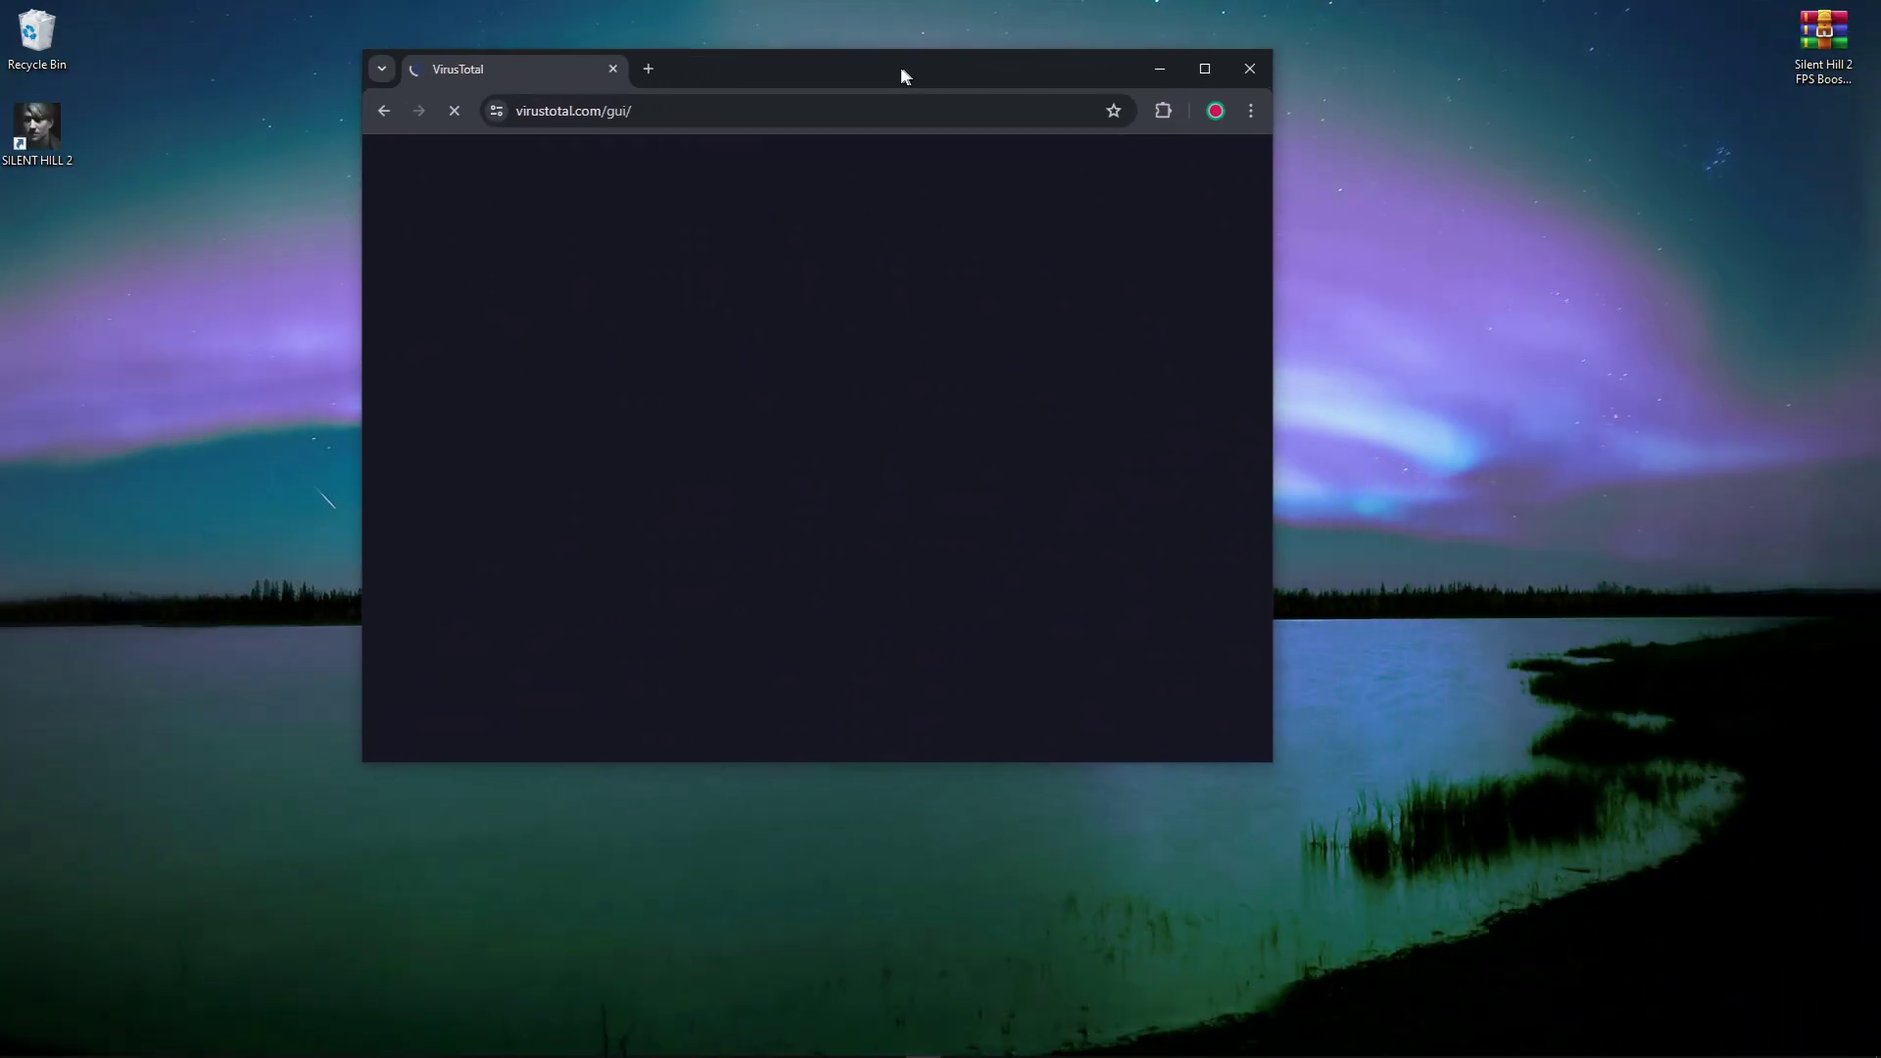
- Scan the Silent Hill 2 FPS Boost archive from the desktop on VirusTotal, enlarging the browser window to view the vendor analysis
{"action": "left_click_drag", "start_coordinate": [904, 75], "coordinate": [938, 82]}
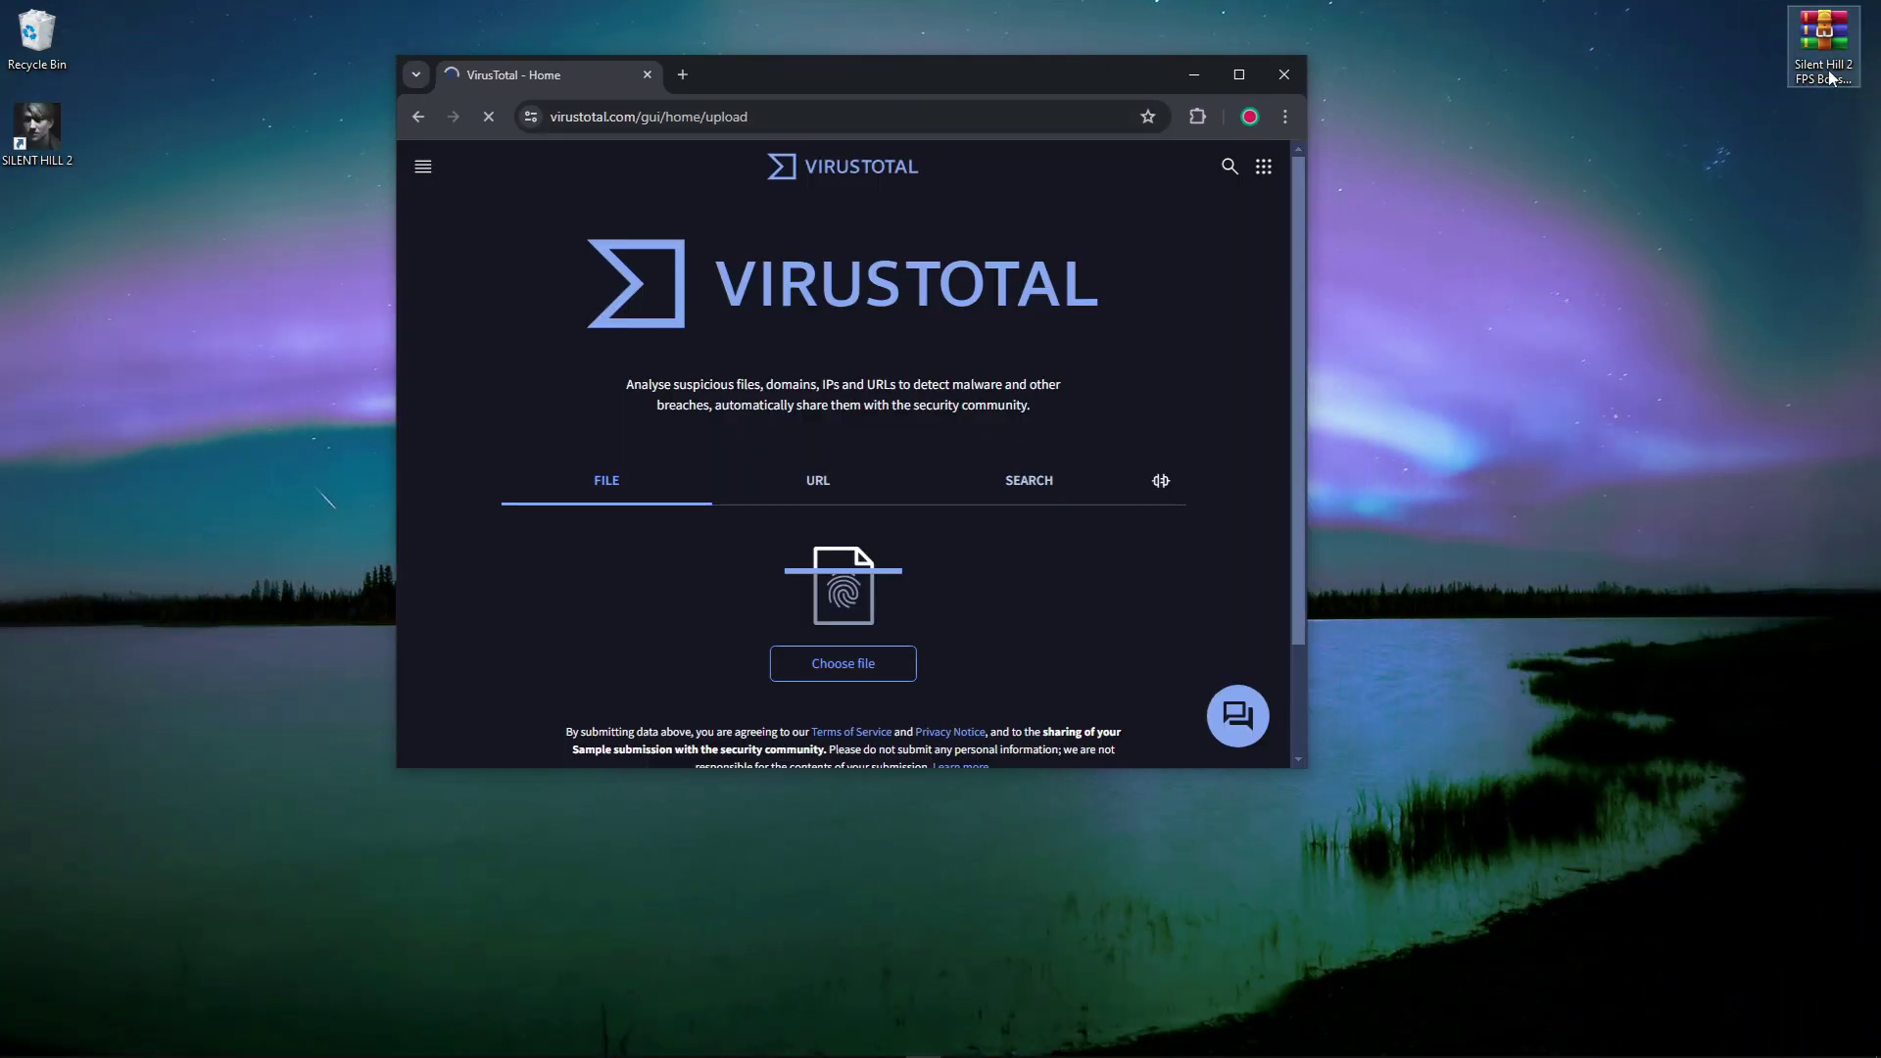
{"action": "left_click_drag", "start_coordinate": [1831, 79], "coordinate": [847, 504]}
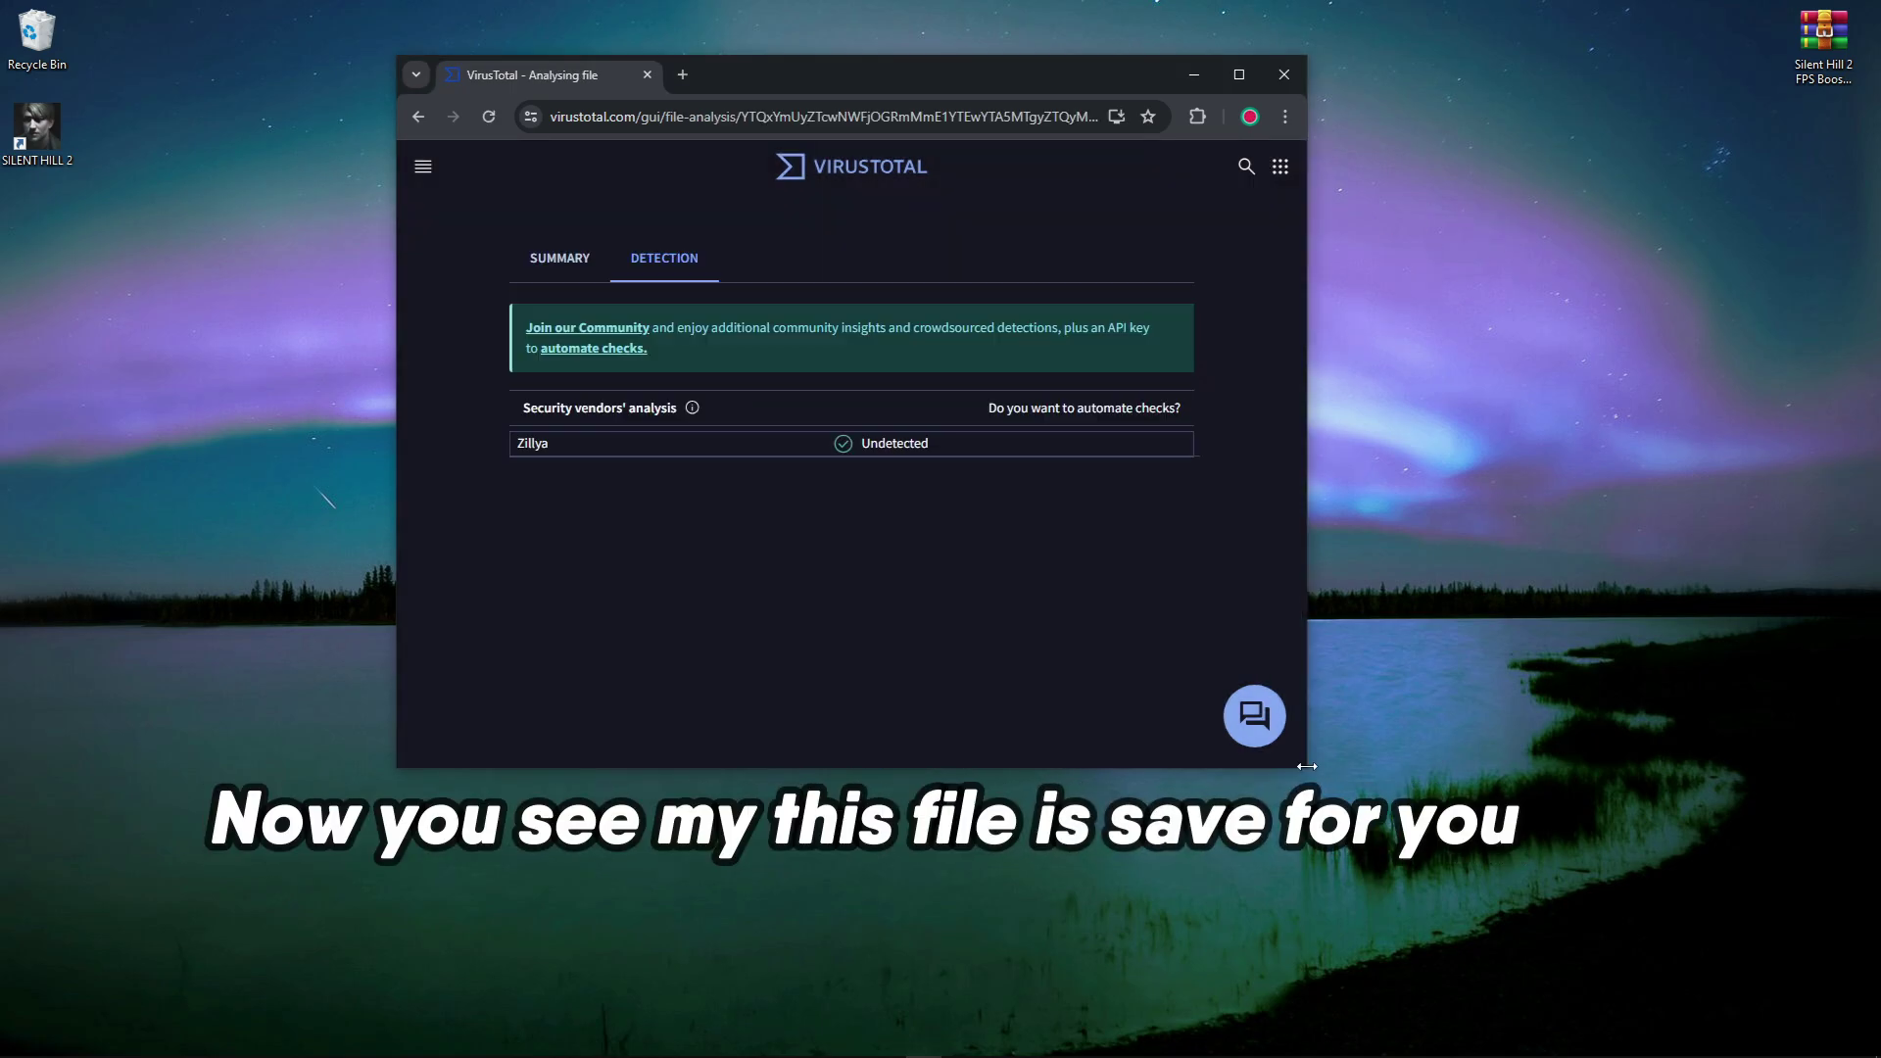
{"action": "left_click_drag", "start_coordinate": [1308, 770], "coordinate": [1509, 1027]}
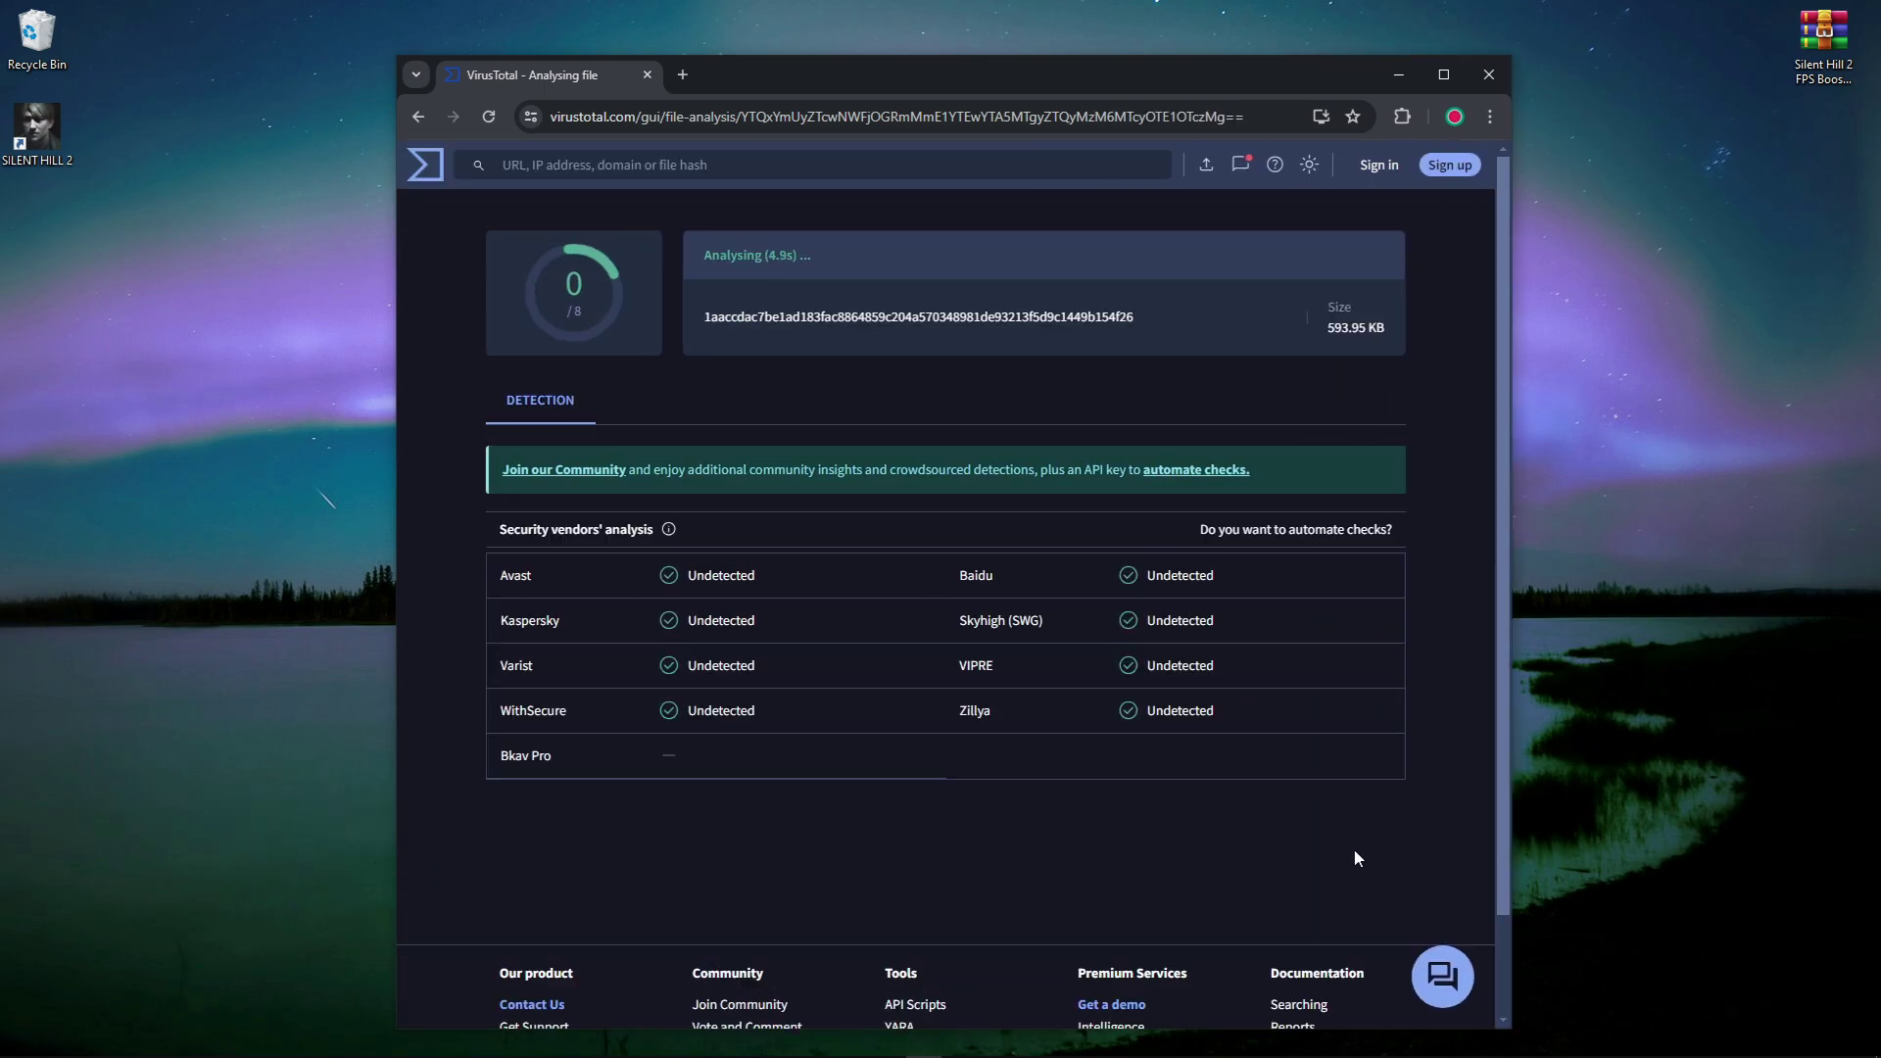
{"action": "left_click_drag", "start_coordinate": [1007, 78], "coordinate": [915, 53]}
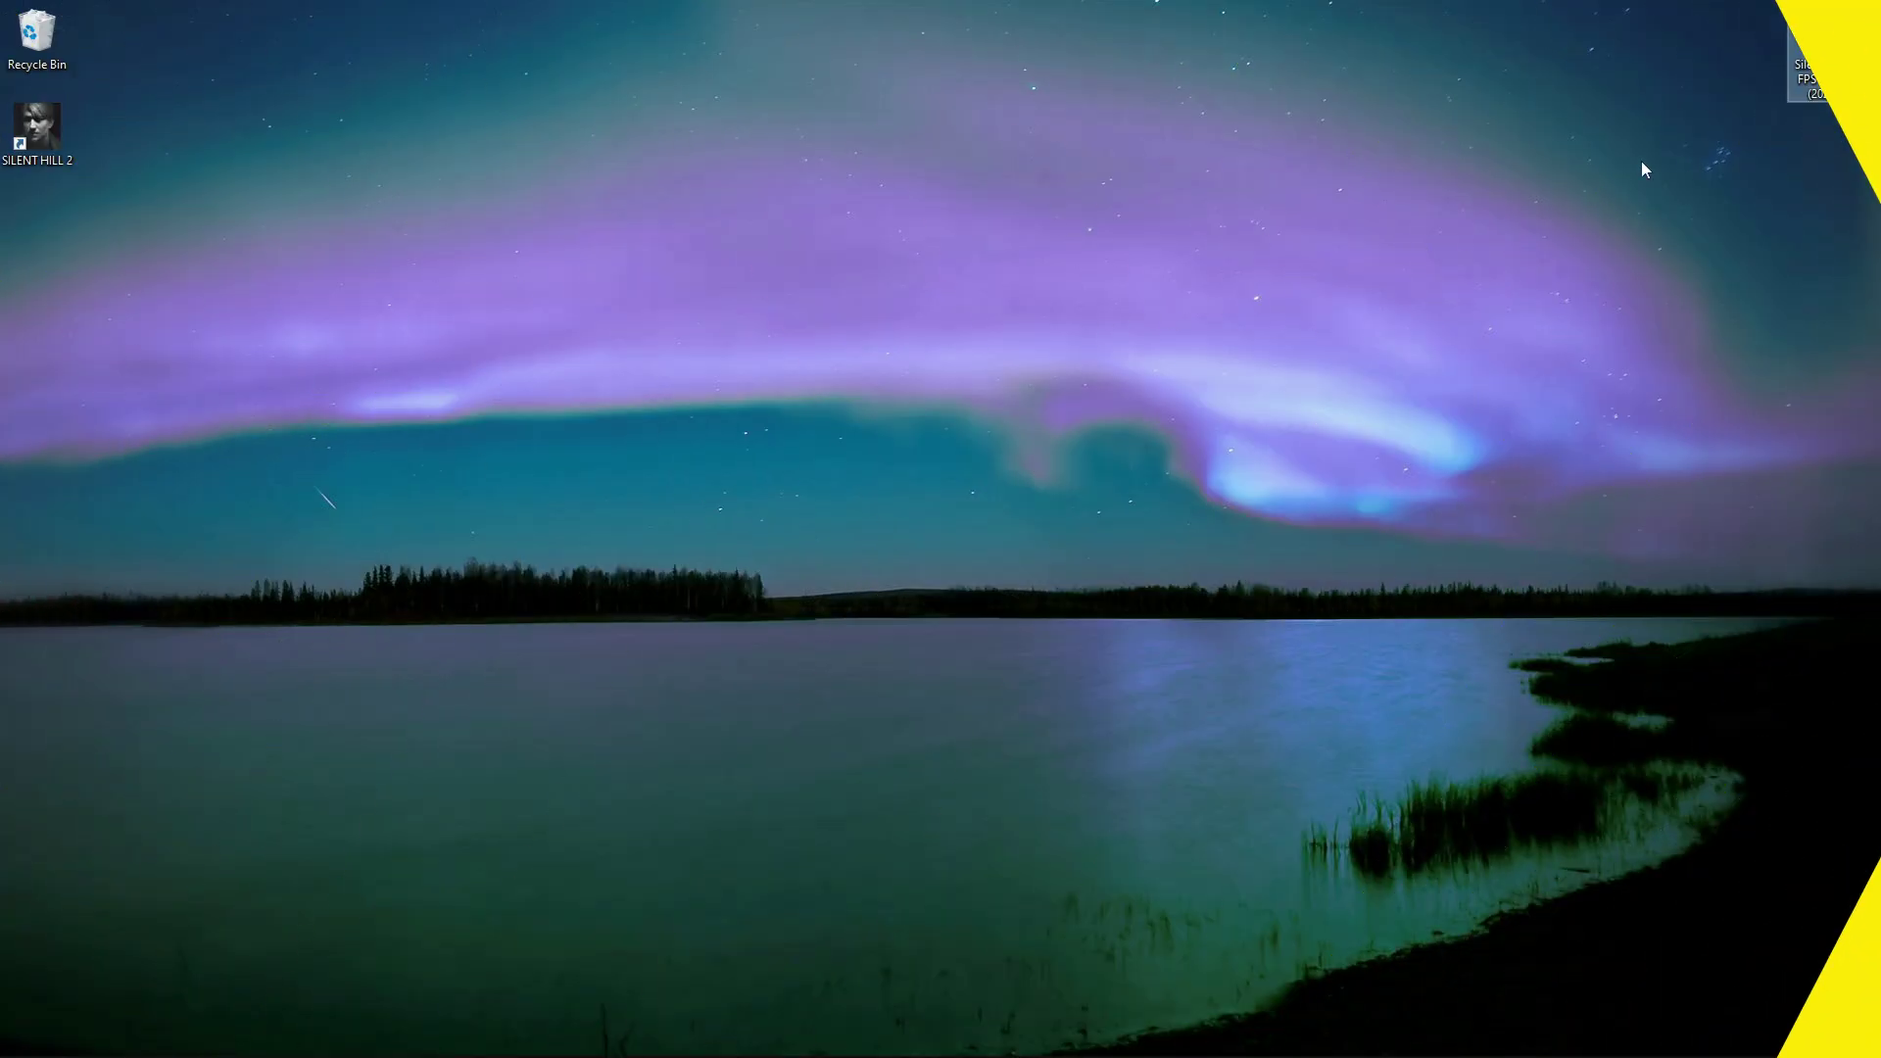
- Extract the Silent Hill 2 FPS Boost (2024) archive onto the desktop and open the extracted folder
{"action": "left_click_drag", "start_coordinate": [1785, 77], "coordinate": [1760, 82]}
{"action": "left_click_drag", "start_coordinate": [872, 274], "coordinate": [903, 273]}
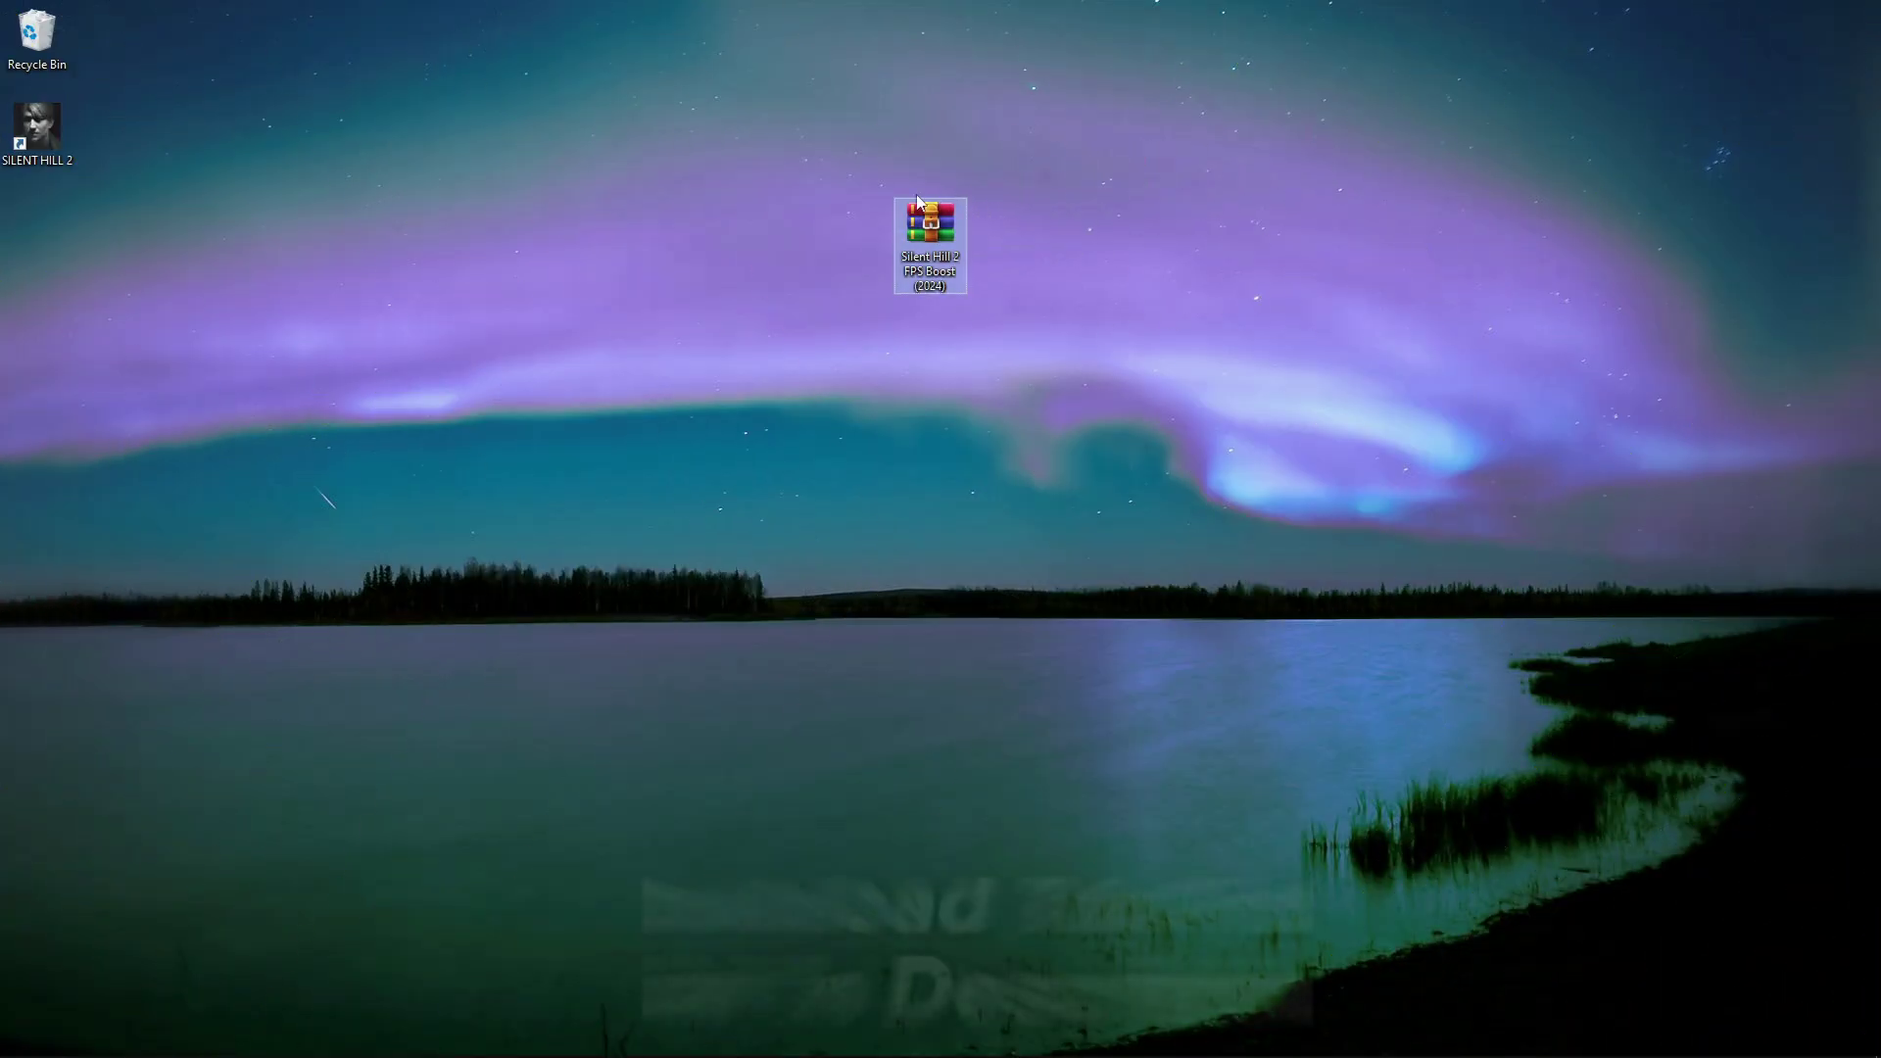
{"action": "right_click", "coordinate": [949, 227]}
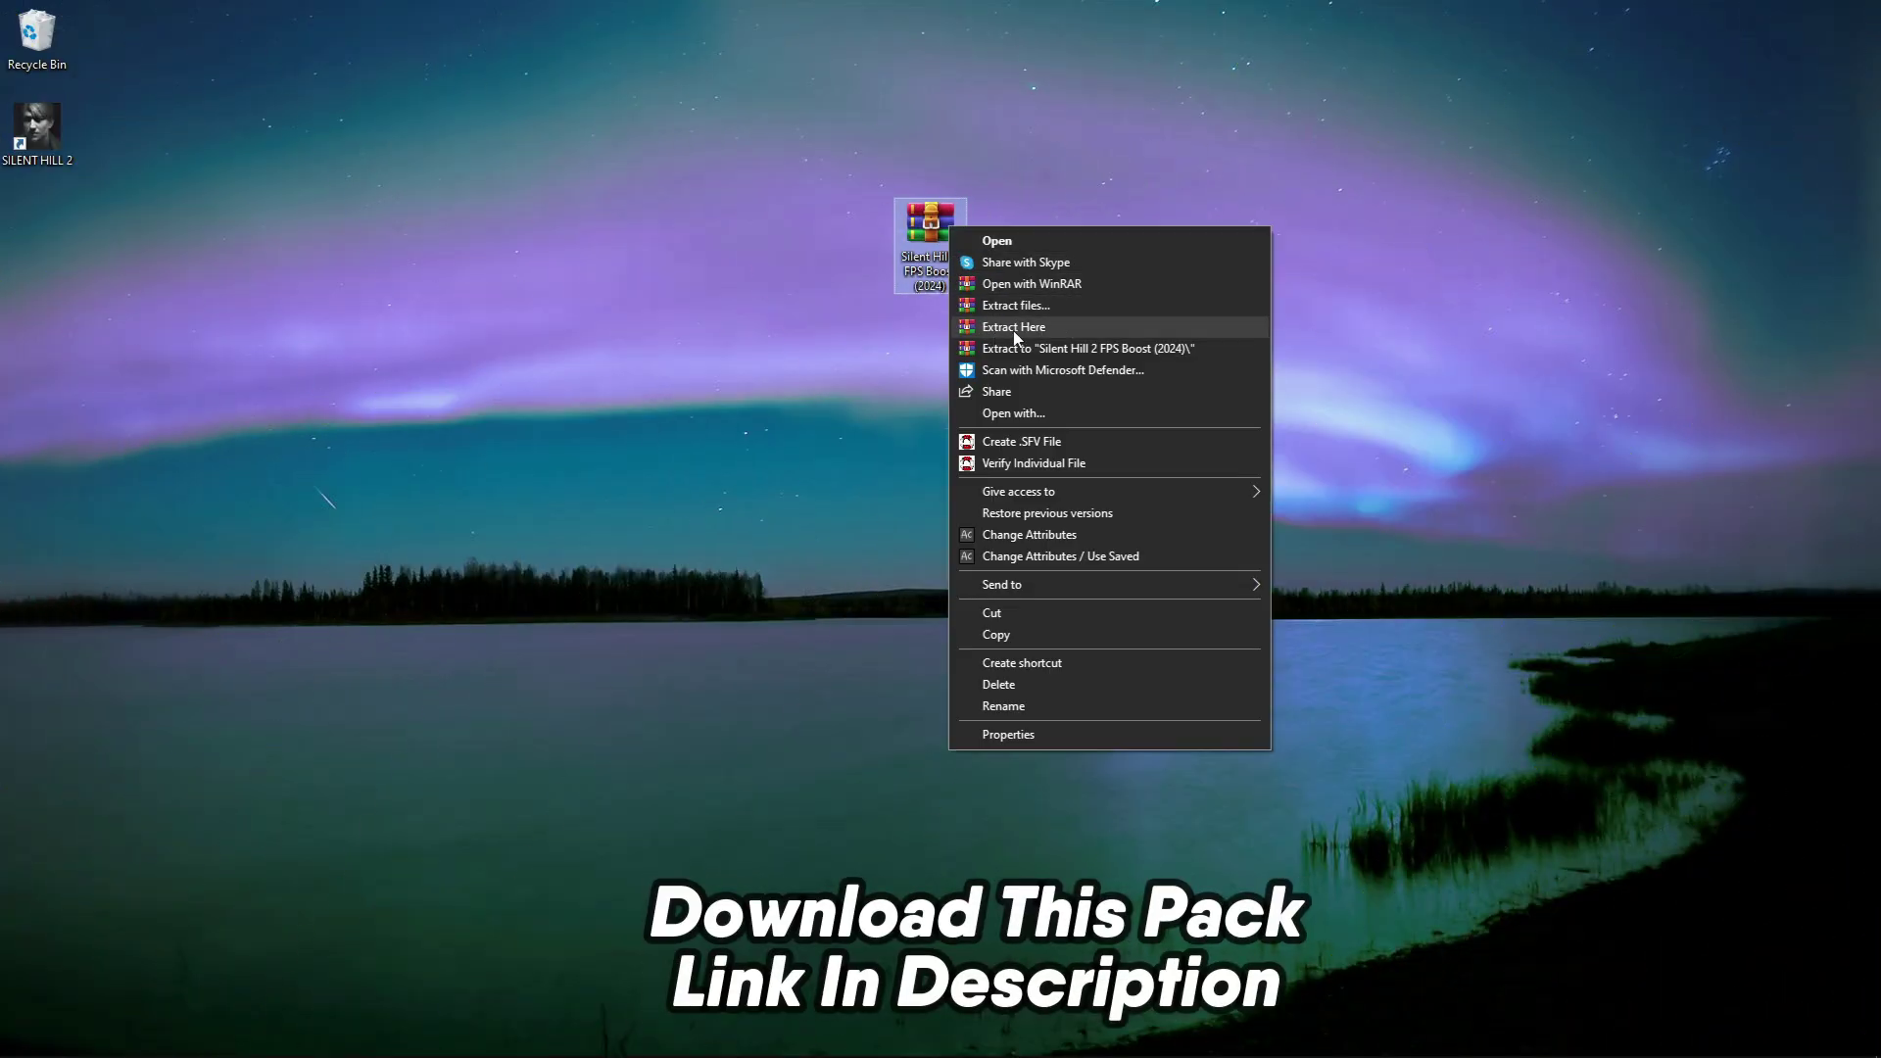
{"action": "left_click", "coordinate": [1019, 328]}
{"action": "left_click_drag", "start_coordinate": [24, 265], "coordinate": [852, 257]}
{"action": "right_click", "coordinate": [843, 257]}
{"action": "left_click", "coordinate": [887, 272]}
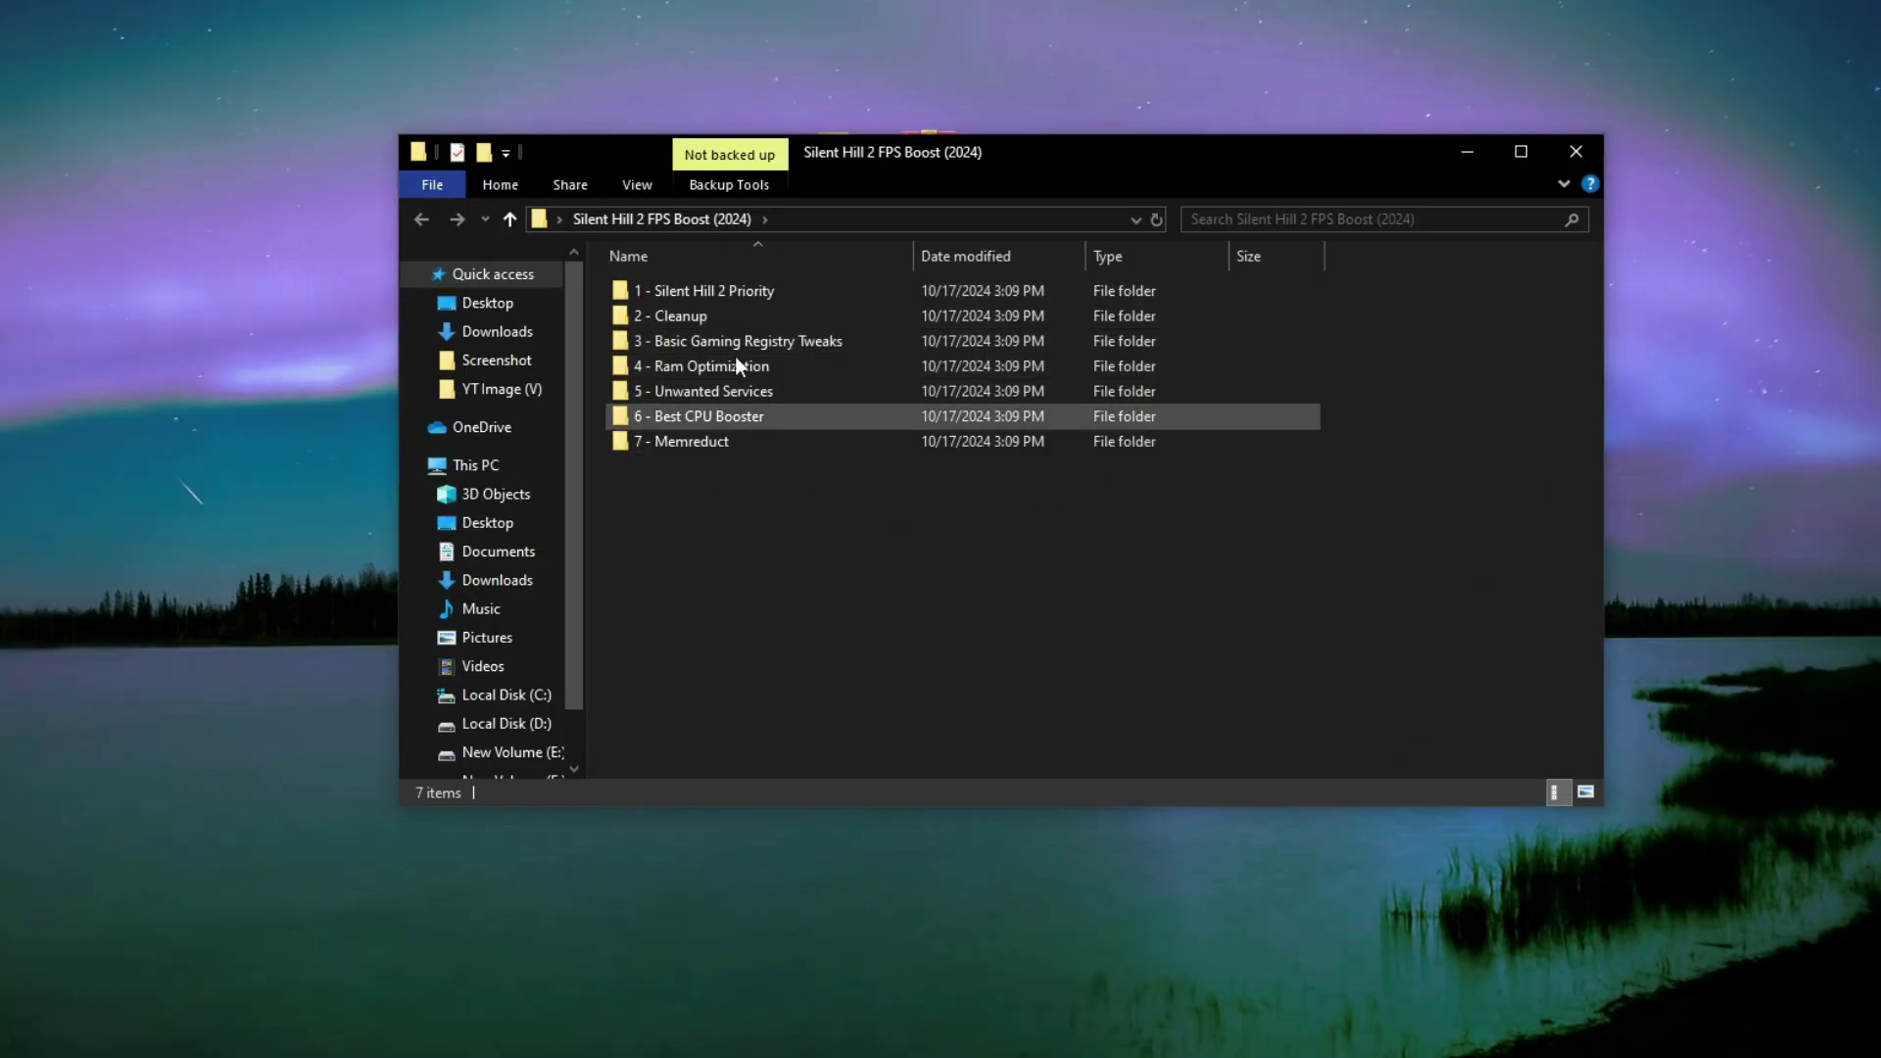
- Merge the Above Normal CPU Priority registry file from the "1 - Silent Hill 2 Priority" folder into the registry
{"action": "left_click", "coordinate": [696, 296]}
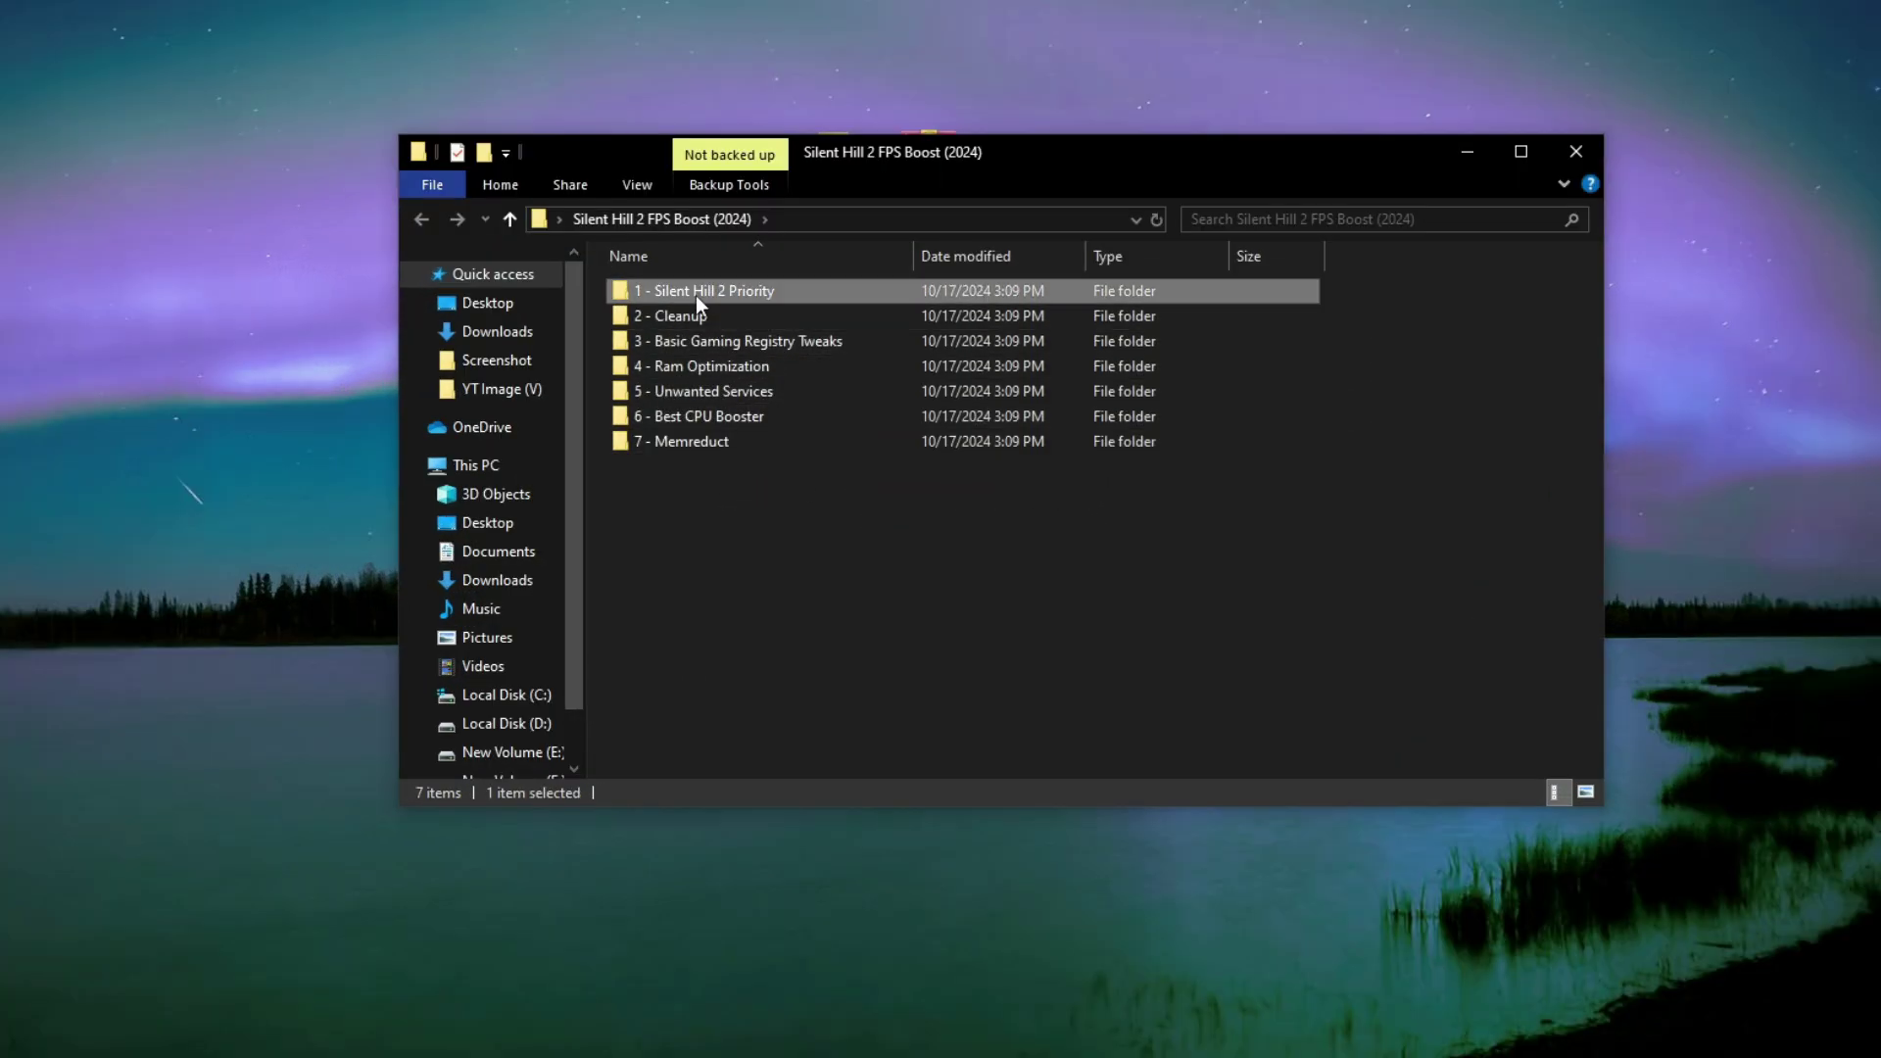
{"action": "right_click", "coordinate": [696, 296]}
{"action": "left_click", "coordinate": [774, 312]}
{"action": "left_click_drag", "start_coordinate": [764, 340], "coordinate": [715, 339]}
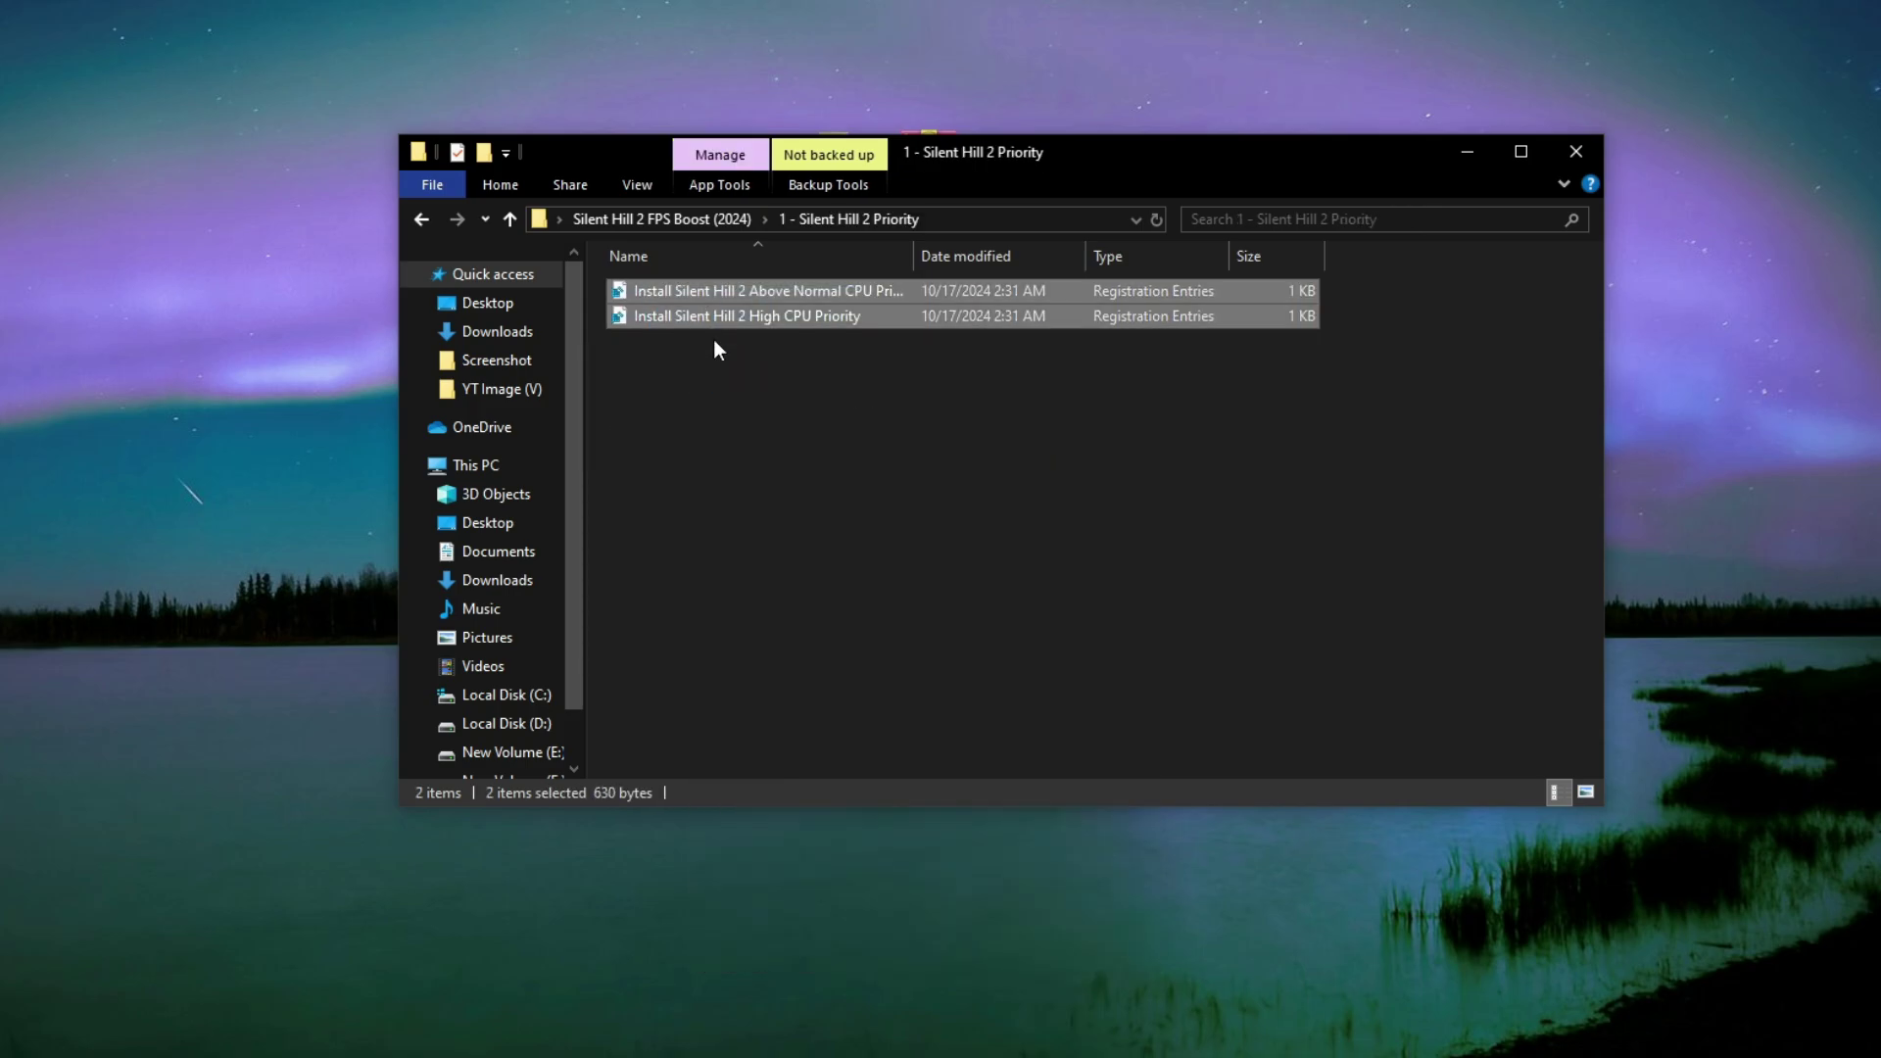
{"action": "left_click", "coordinate": [715, 339]}
{"action": "left_click", "coordinate": [690, 292]}
{"action": "right_click", "coordinate": [688, 291]}
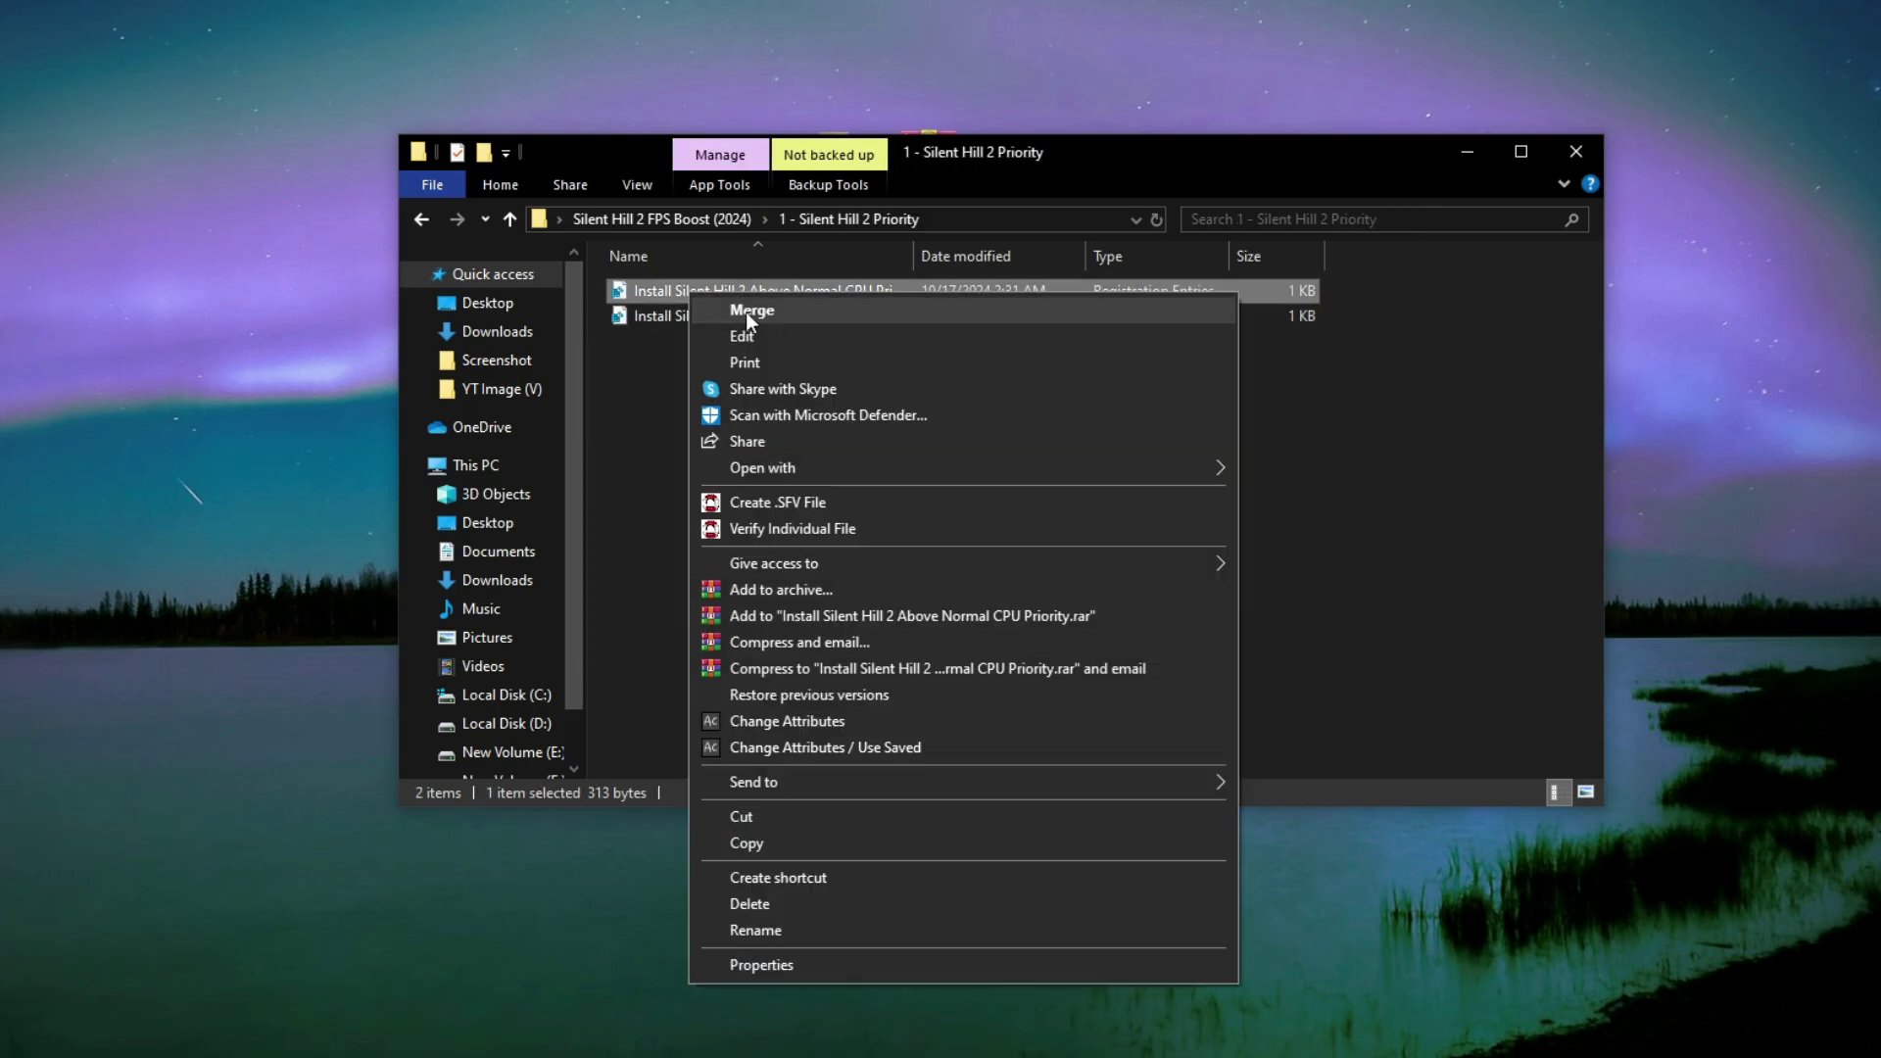
{"action": "left_click", "coordinate": [750, 311]}
{"action": "left_click", "coordinate": [977, 674]}
{"action": "left_click", "coordinate": [1117, 579]}
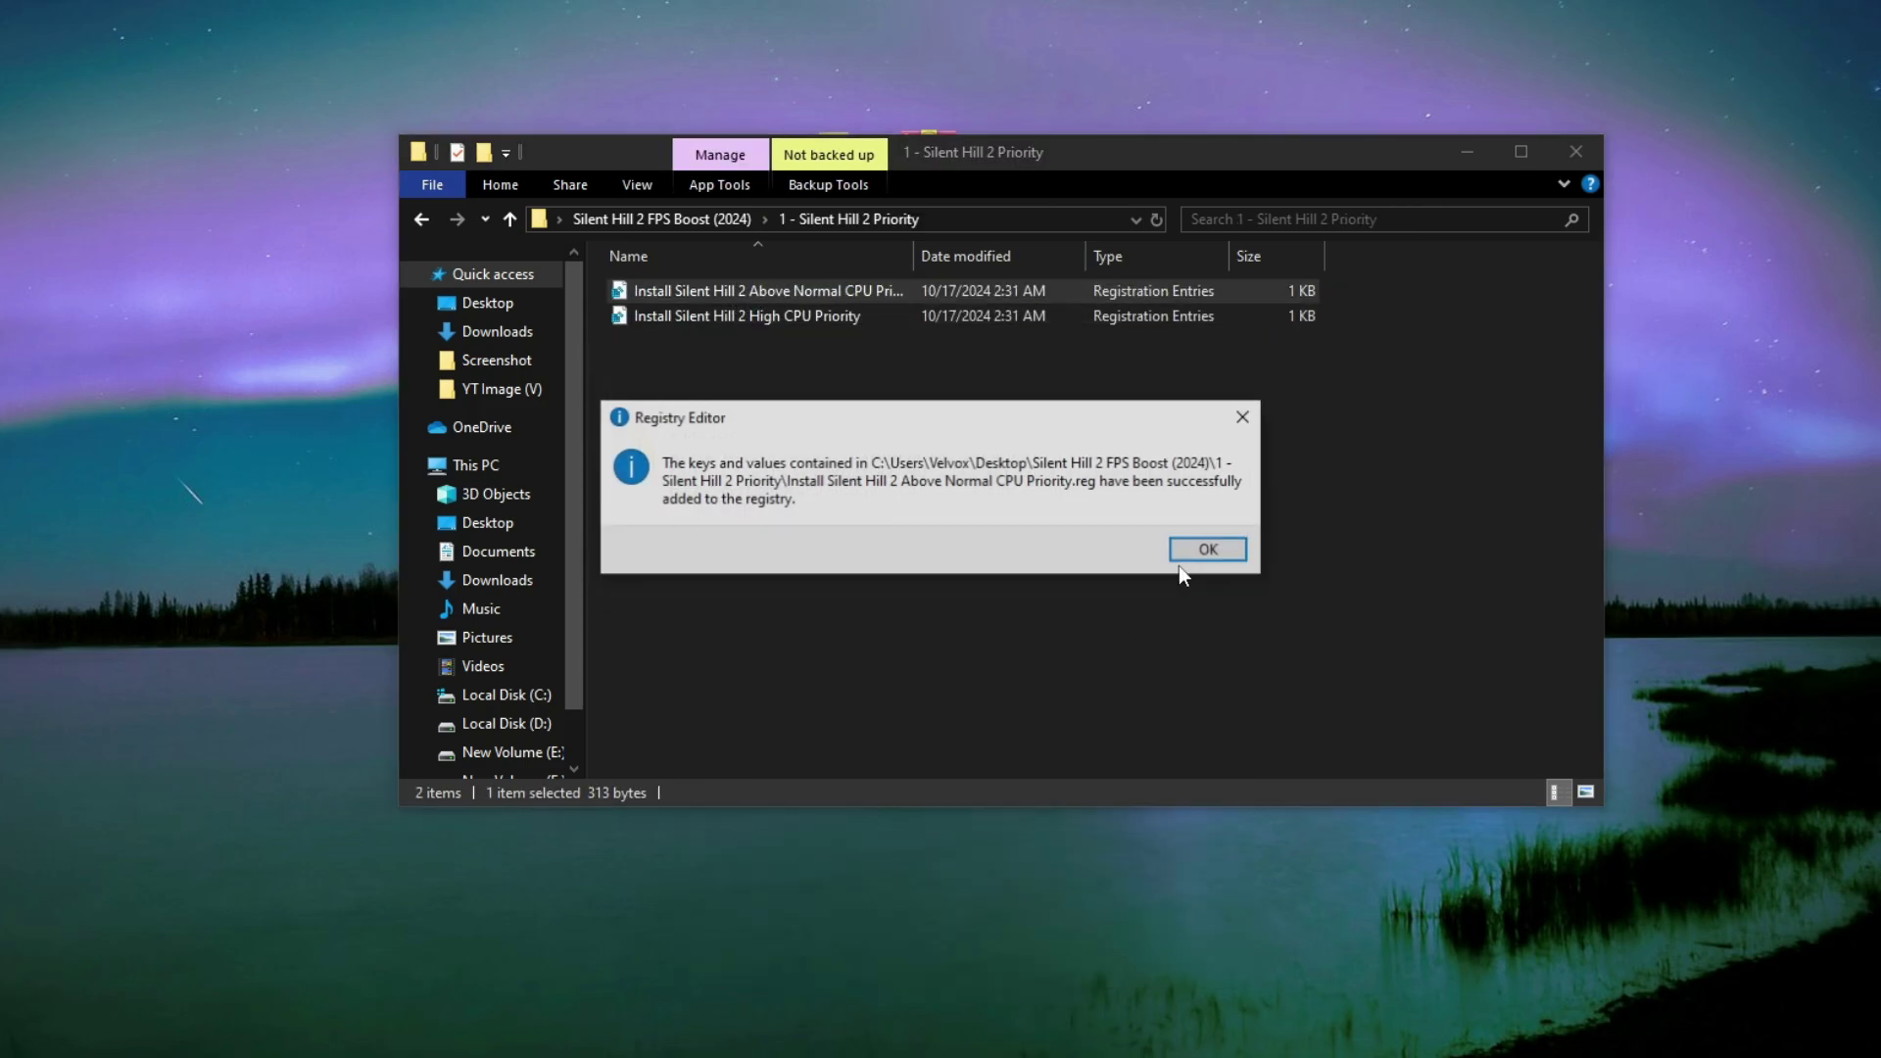
{"action": "left_click", "coordinate": [1190, 553]}
{"action": "left_click", "coordinate": [750, 354]}
- Go to the pack's "2 - Cleanup" folder and run the Cache Cleaner batch file as administrator
{"action": "left_click", "coordinate": [614, 221]}
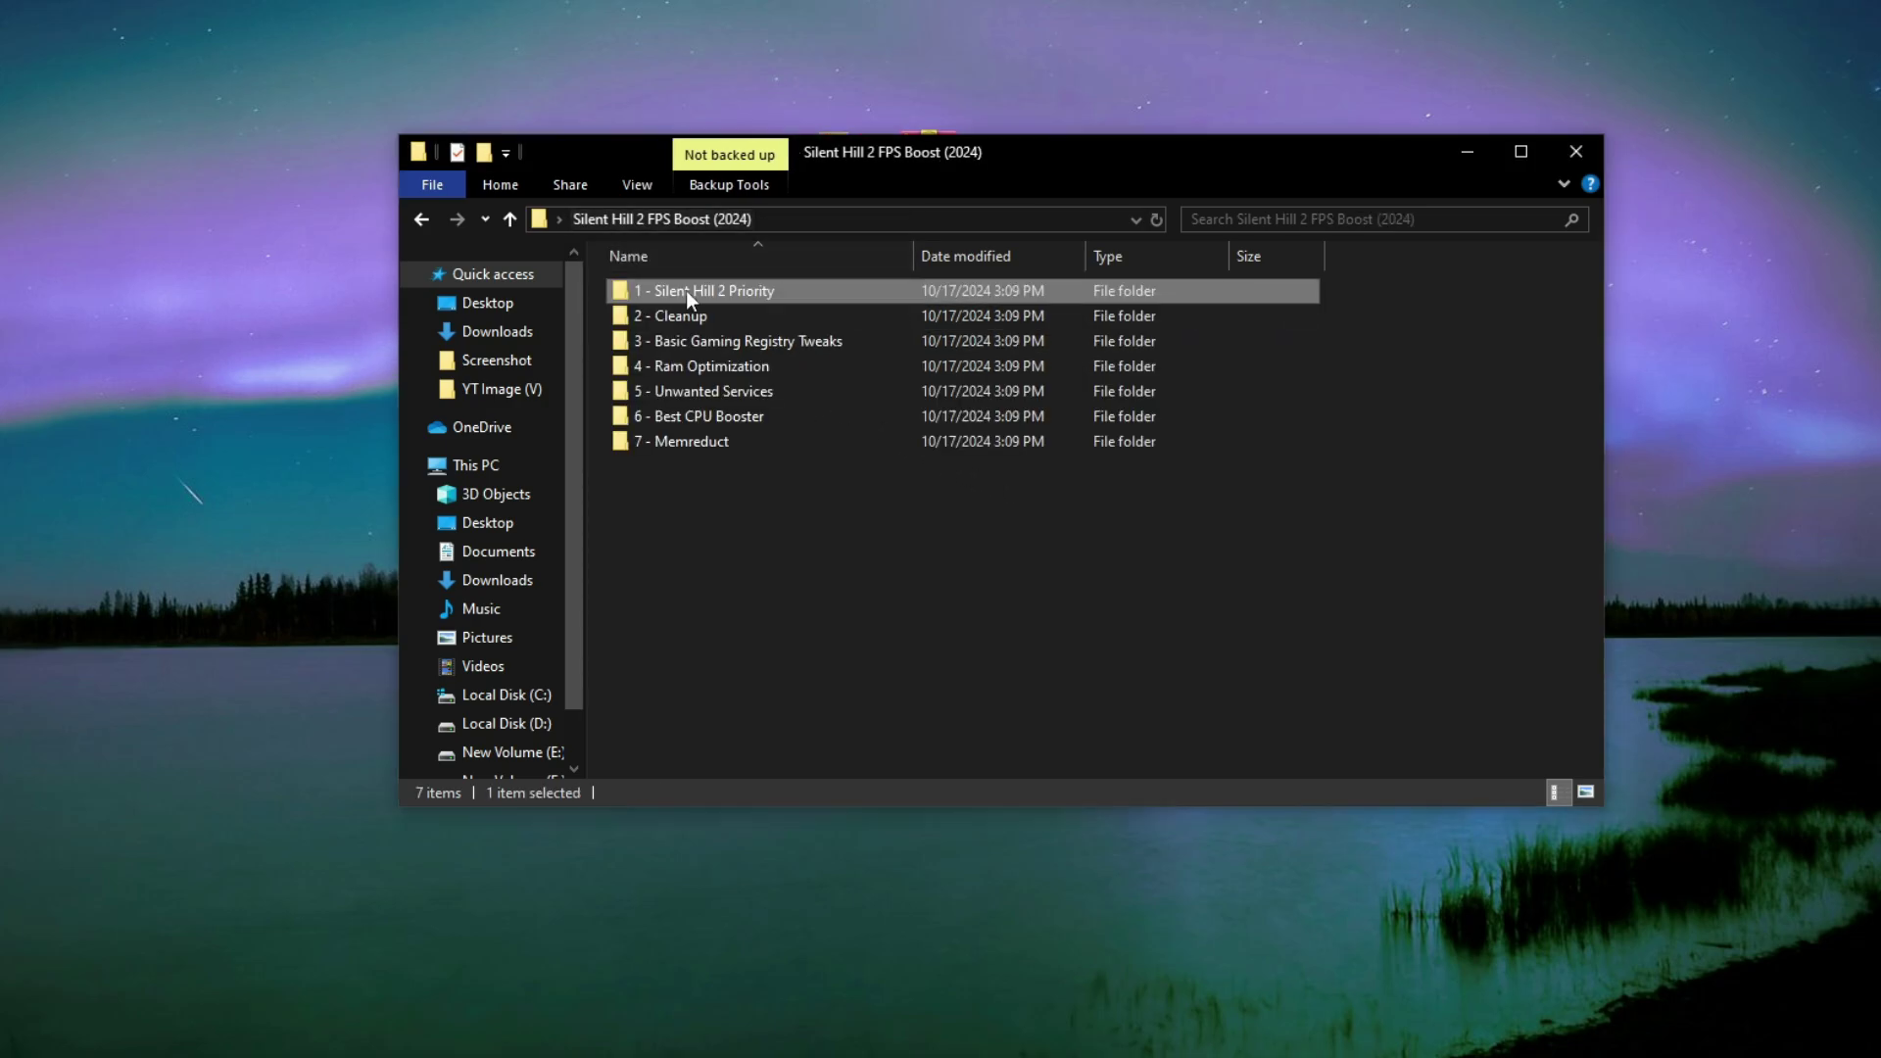
{"action": "right_click", "coordinate": [708, 319]}
{"action": "left_click", "coordinate": [755, 338]}
{"action": "left_click_drag", "start_coordinate": [921, 409], "coordinate": [734, 349]}
{"action": "left_click", "coordinate": [678, 292]}
{"action": "right_click", "coordinate": [678, 292]}
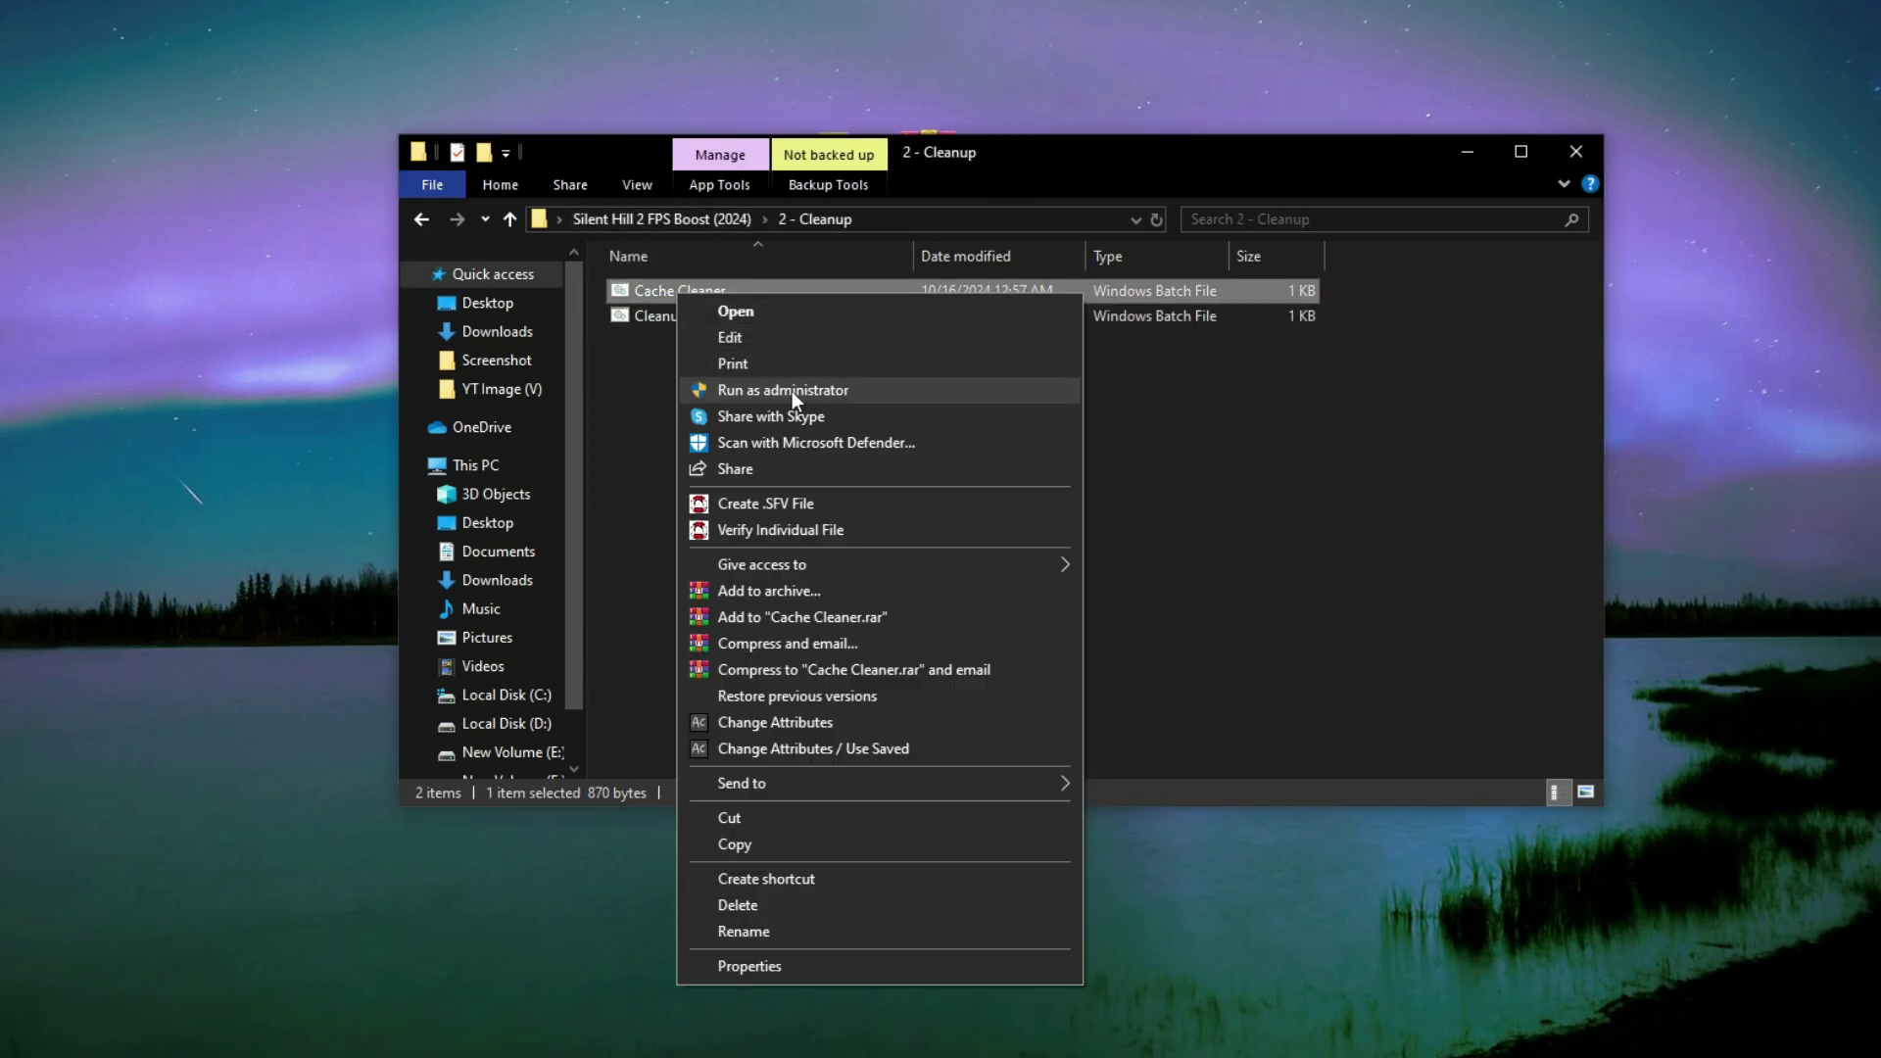
{"action": "left_click", "coordinate": [792, 389]}
{"action": "left_click", "coordinate": [879, 662]}
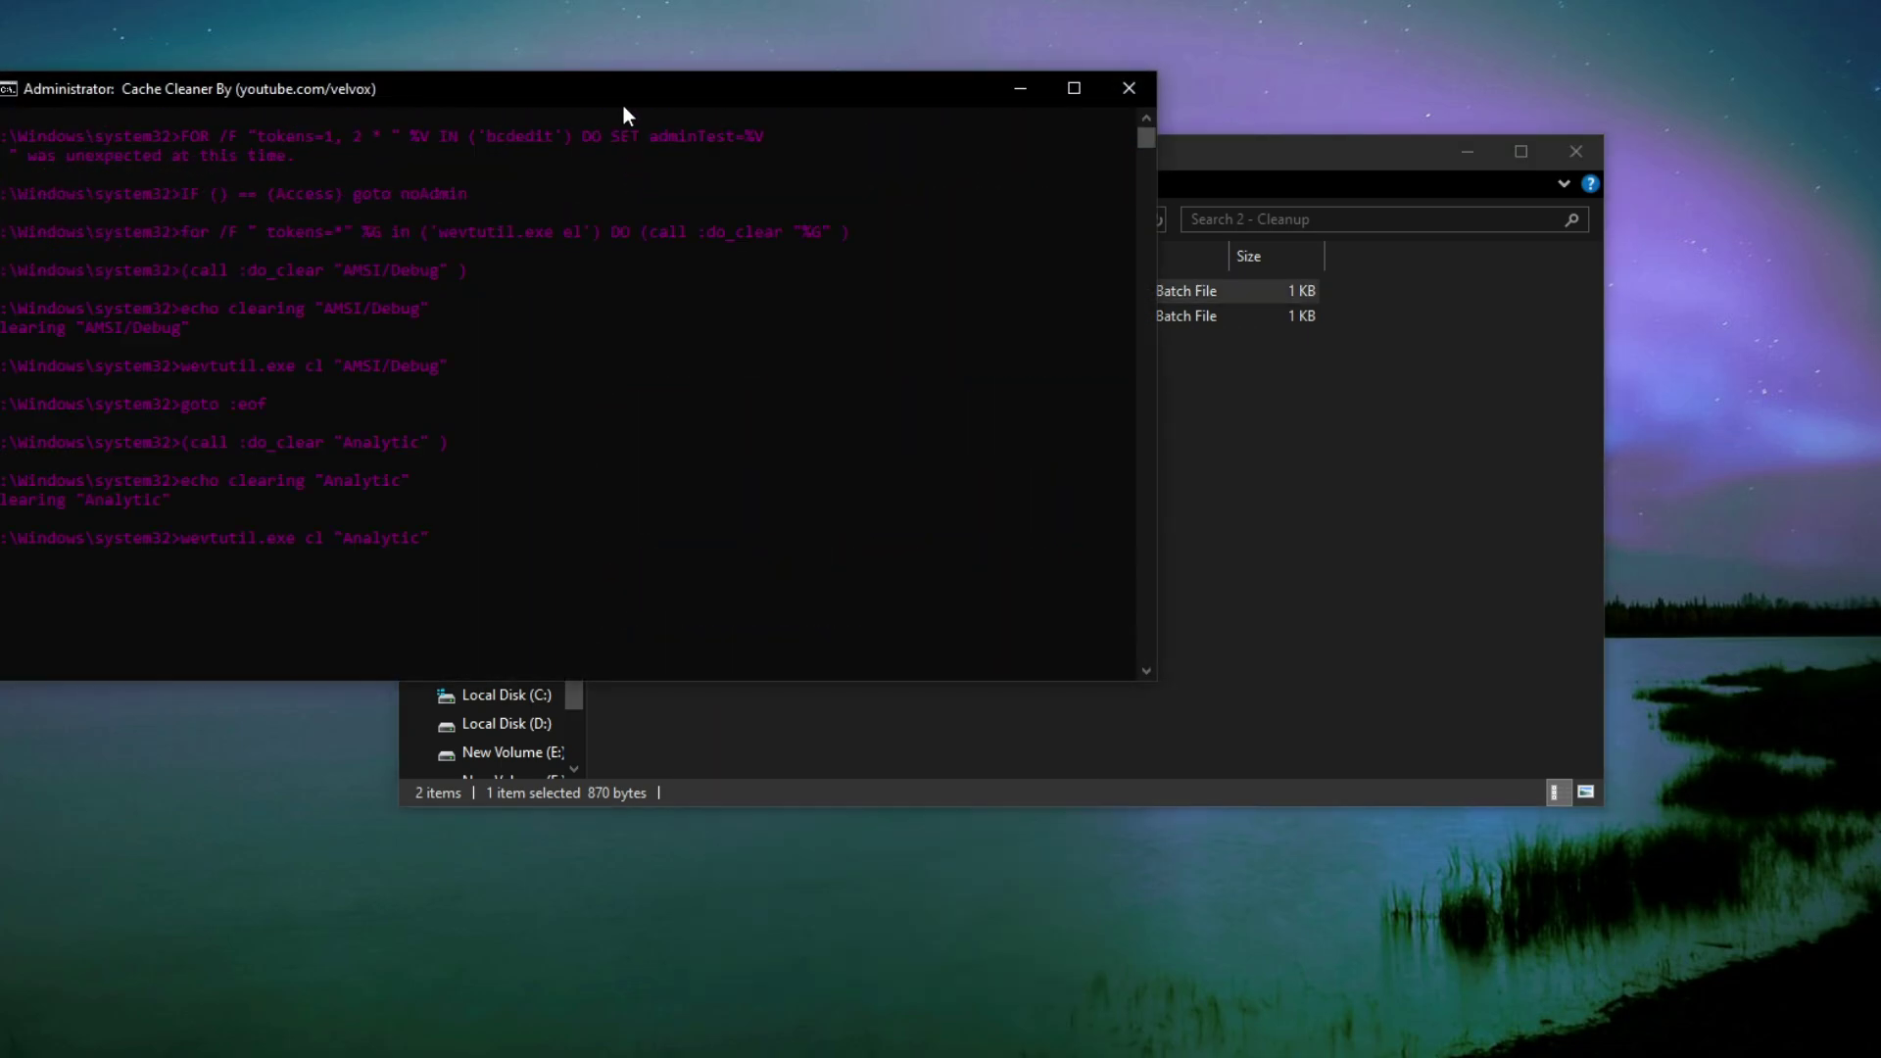
{"action": "left_click_drag", "start_coordinate": [624, 104], "coordinate": [970, 130]}
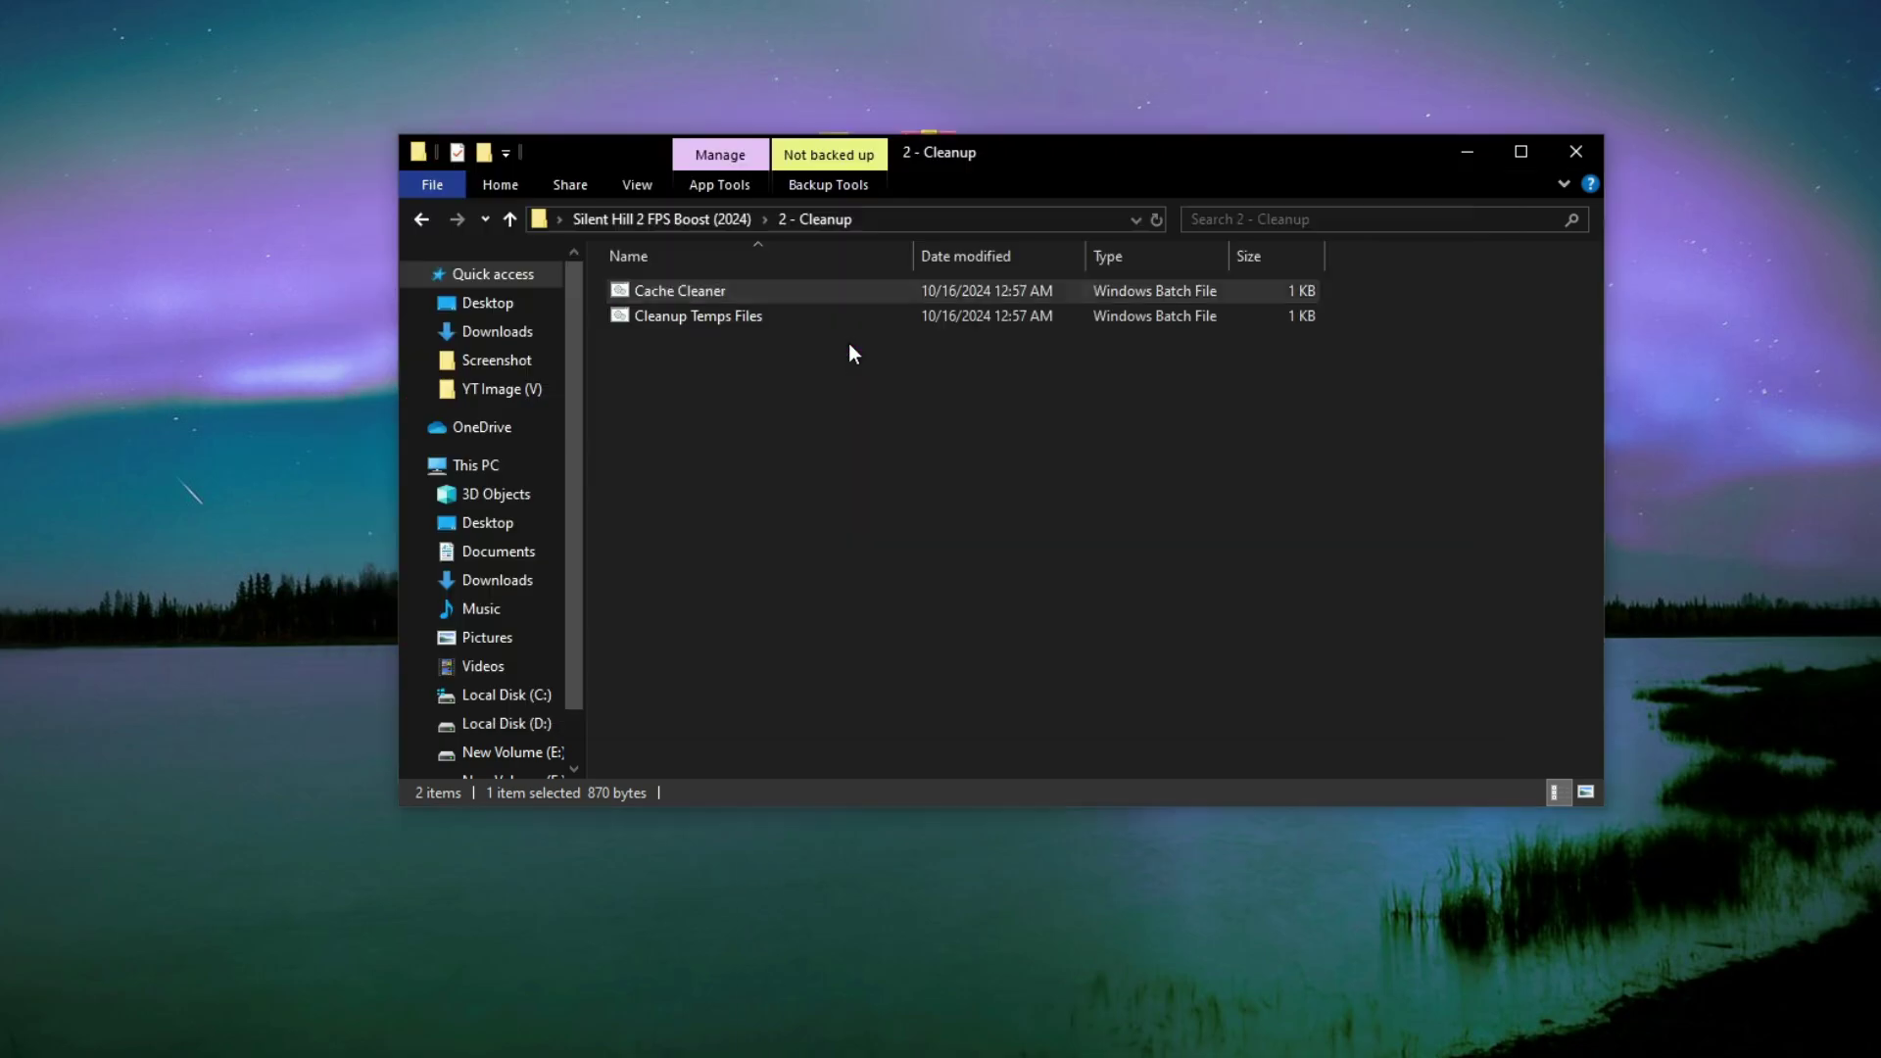
- Run the Cleanup Temps Files batch file as administrator and confirm deleting all temporary files
{"action": "right_click", "coordinate": [741, 316]}
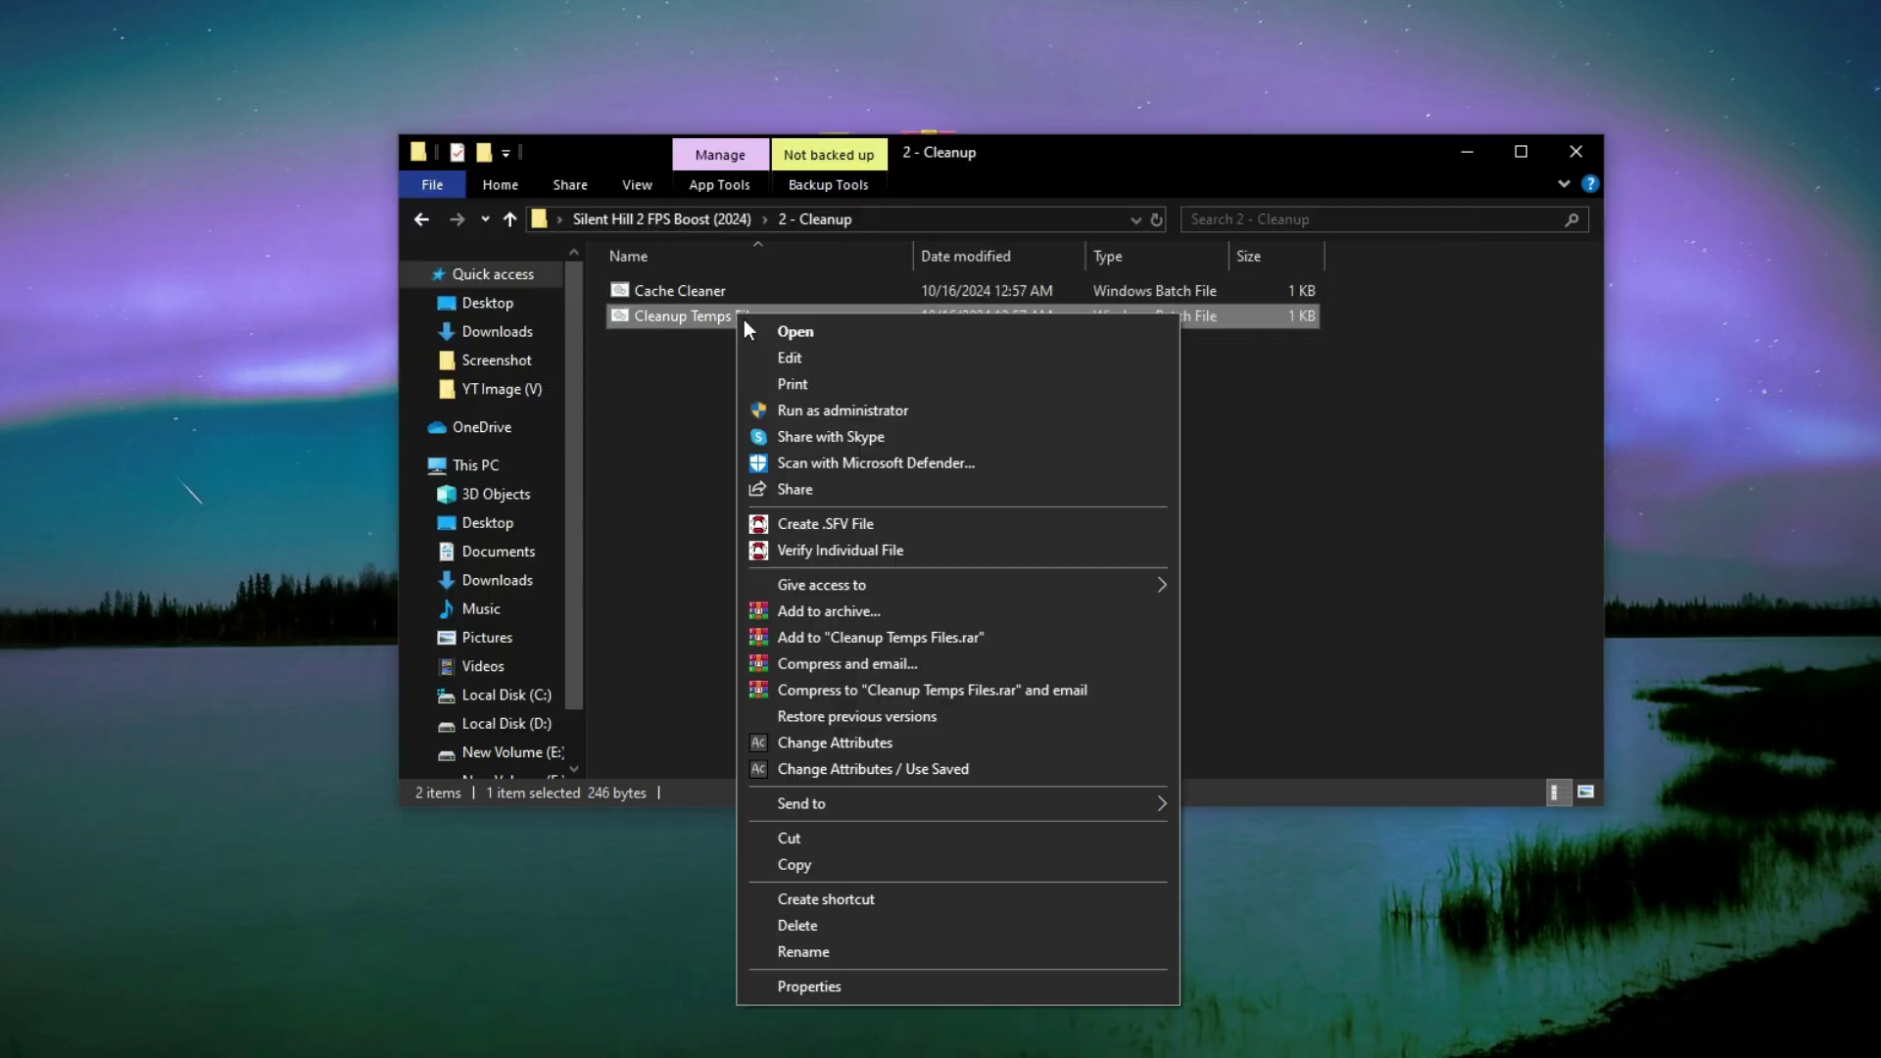
{"action": "left_click", "coordinate": [841, 410]}
{"action": "left_click", "coordinate": [882, 658]}
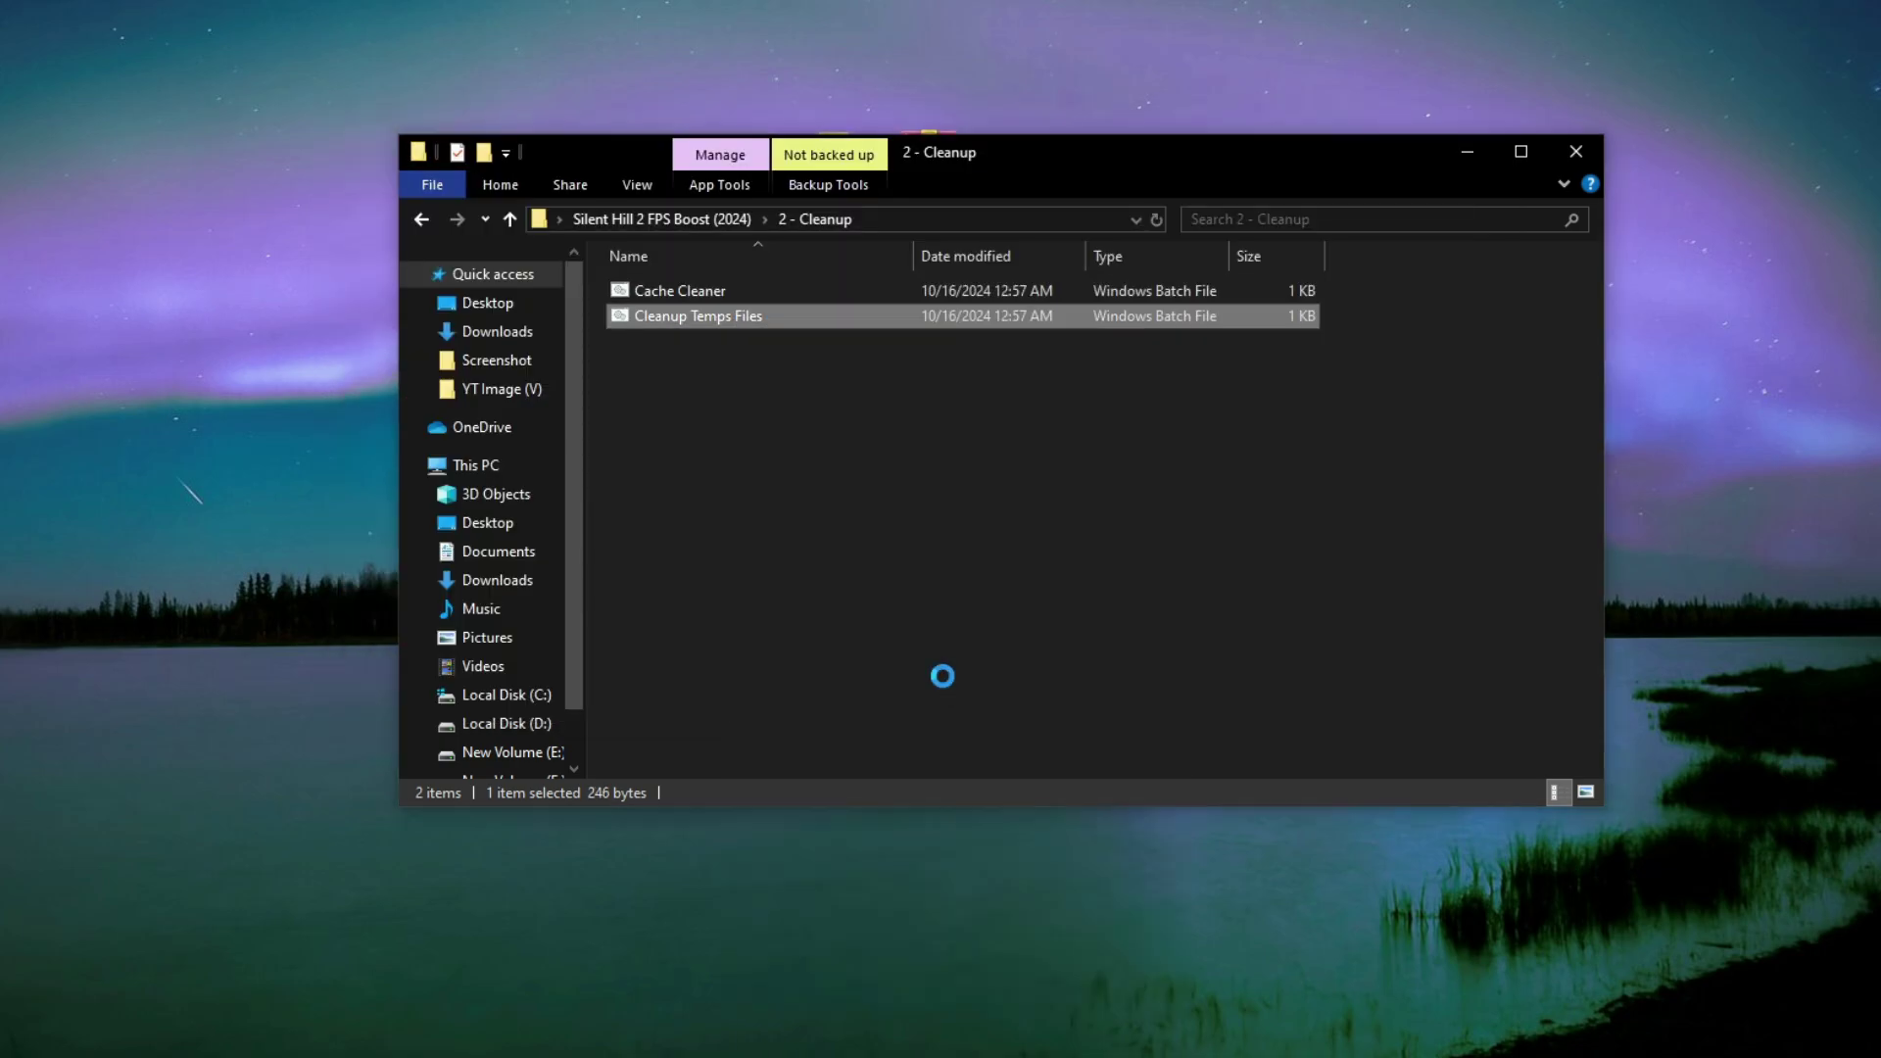
{"action": "left_click_drag", "start_coordinate": [742, 126], "coordinate": [1039, 150]}
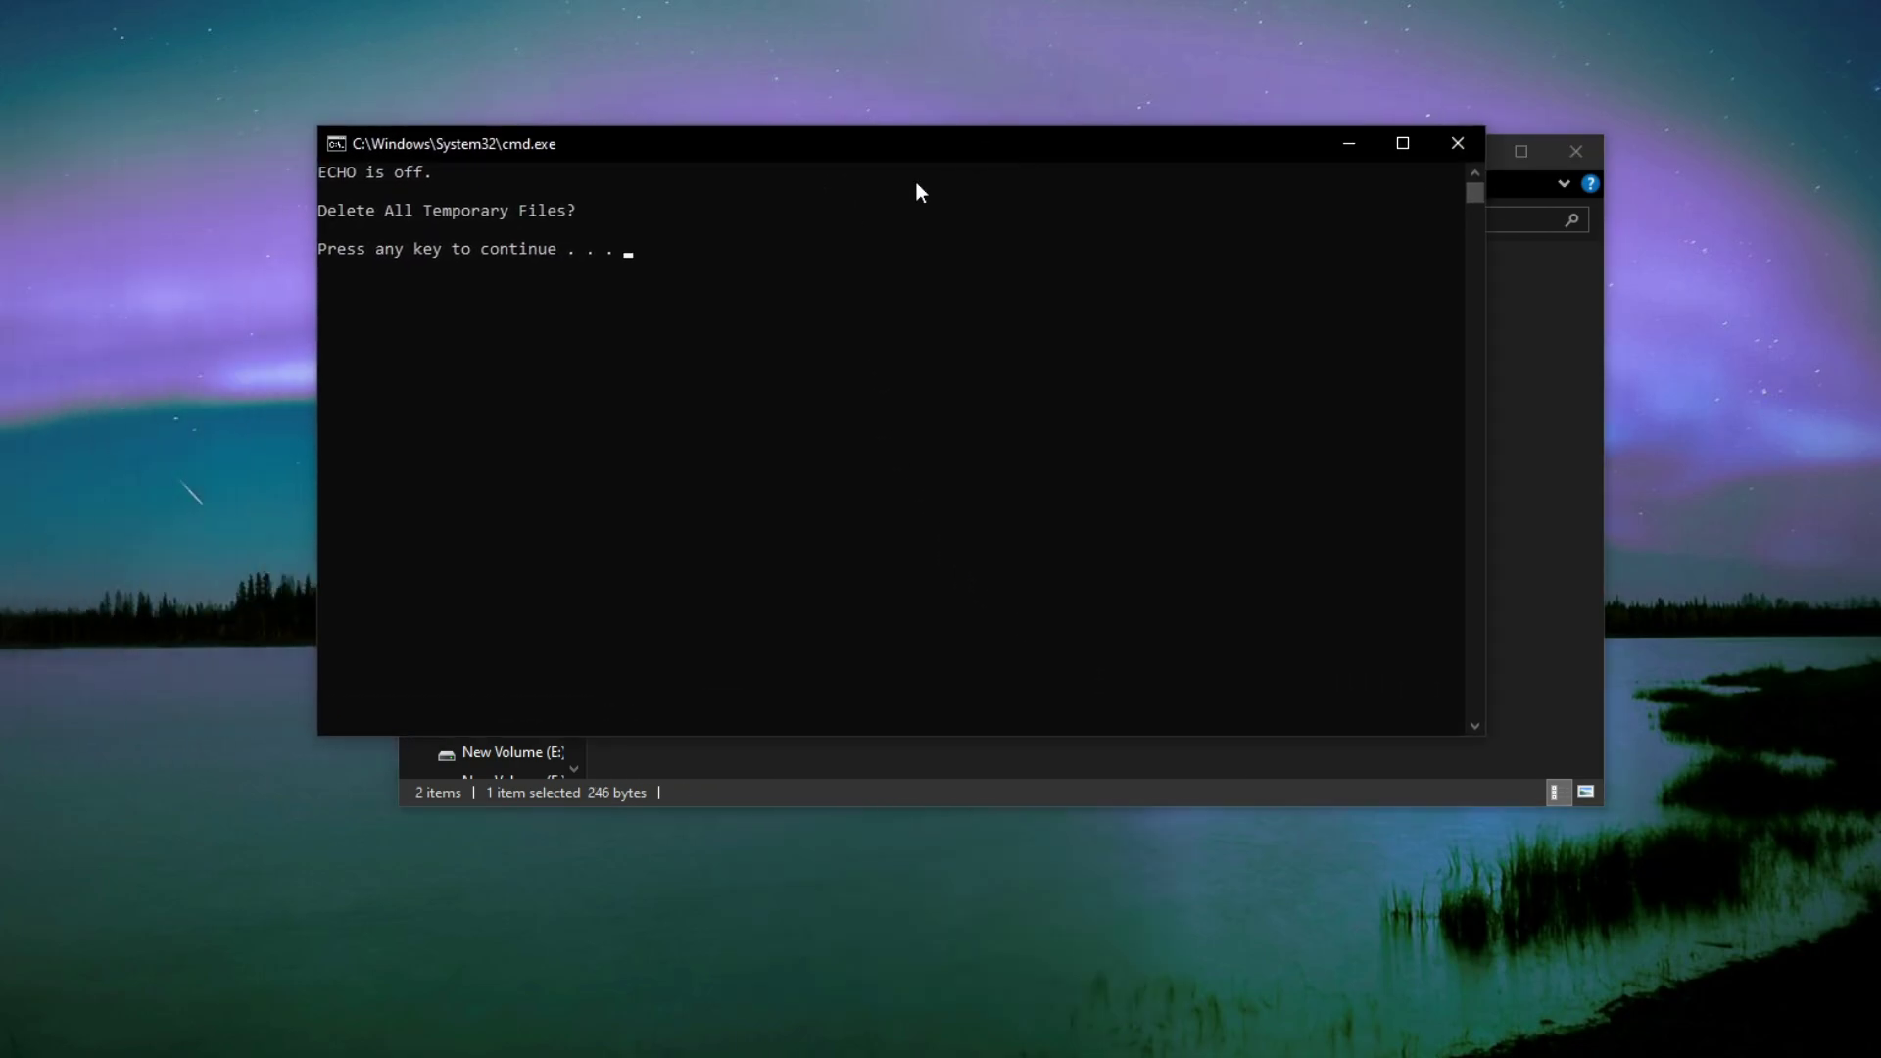
{"action": "left_click_drag", "start_coordinate": [720, 248], "coordinate": [300, 253]}
{"action": "key", "text": "Return"}
{"action": "key", "text": "Return"}
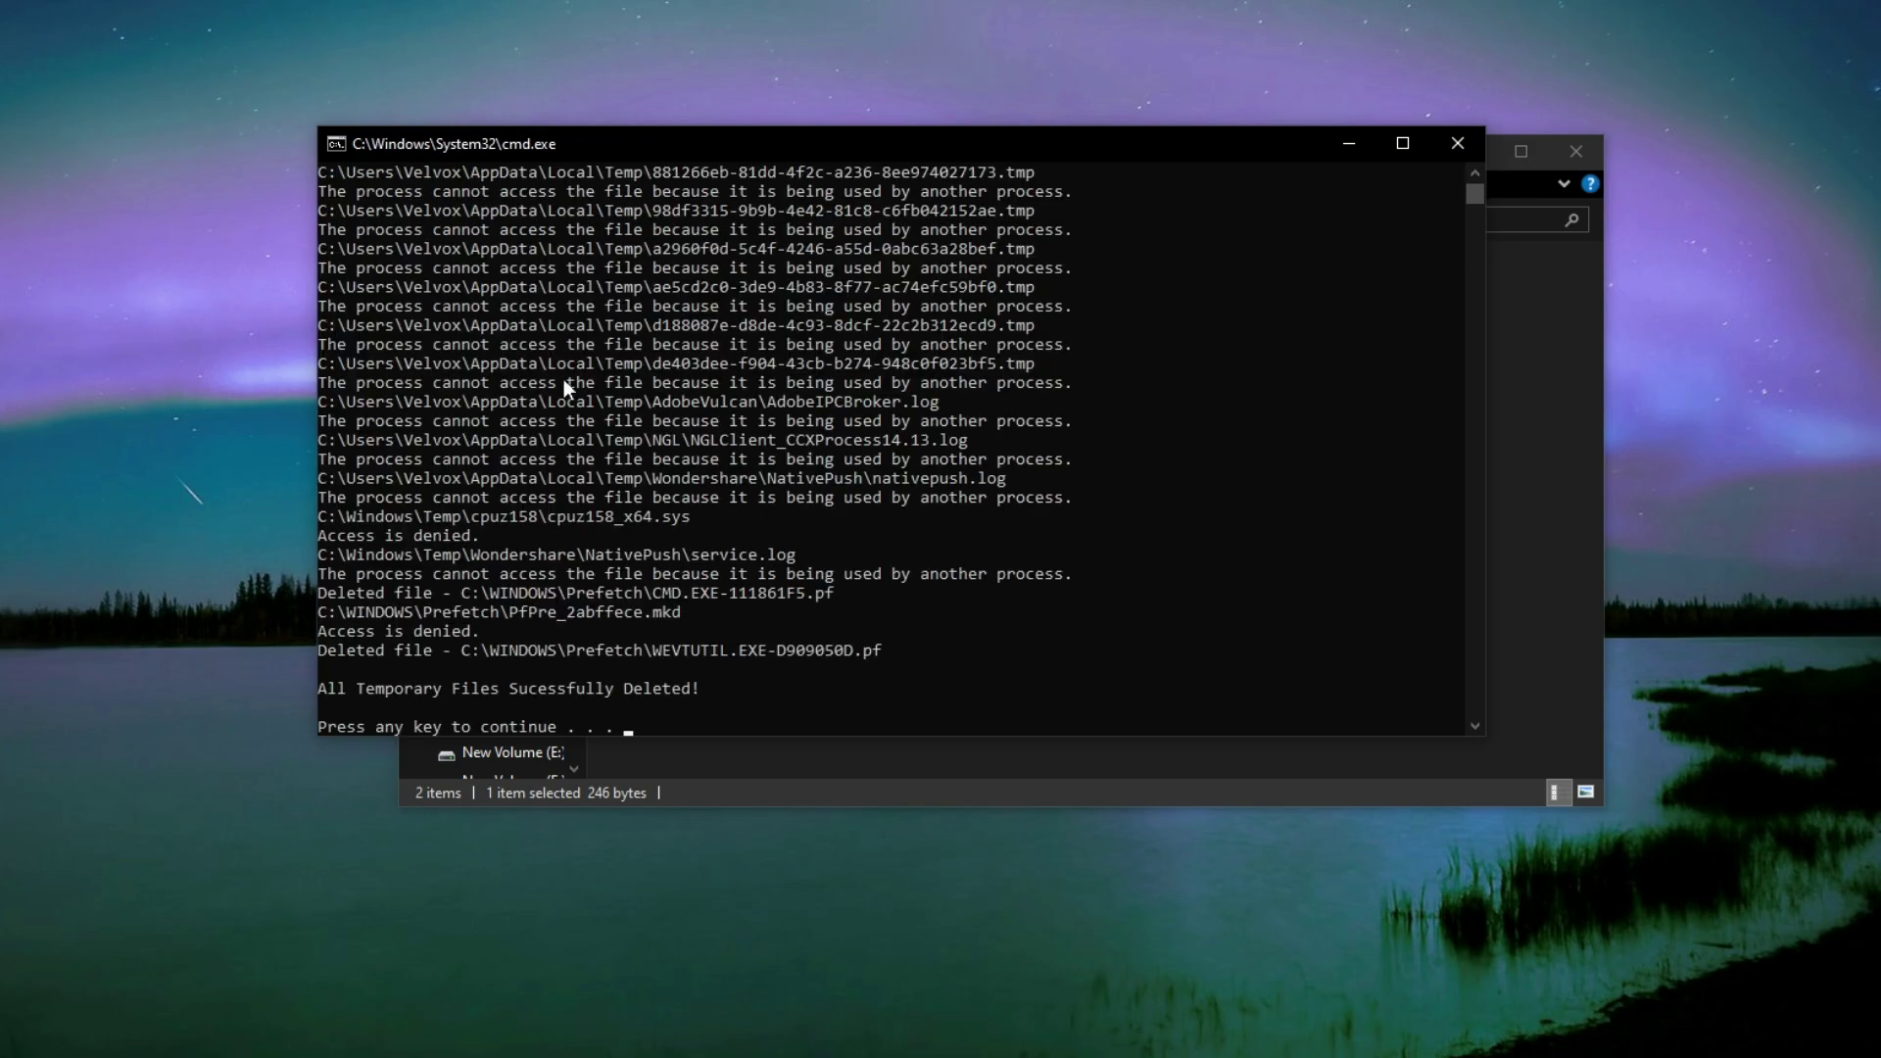
{"action": "left_click_drag", "start_coordinate": [715, 708], "coordinate": [332, 685]}
{"action": "key", "text": "Return"}
{"action": "key", "text": "Return"}
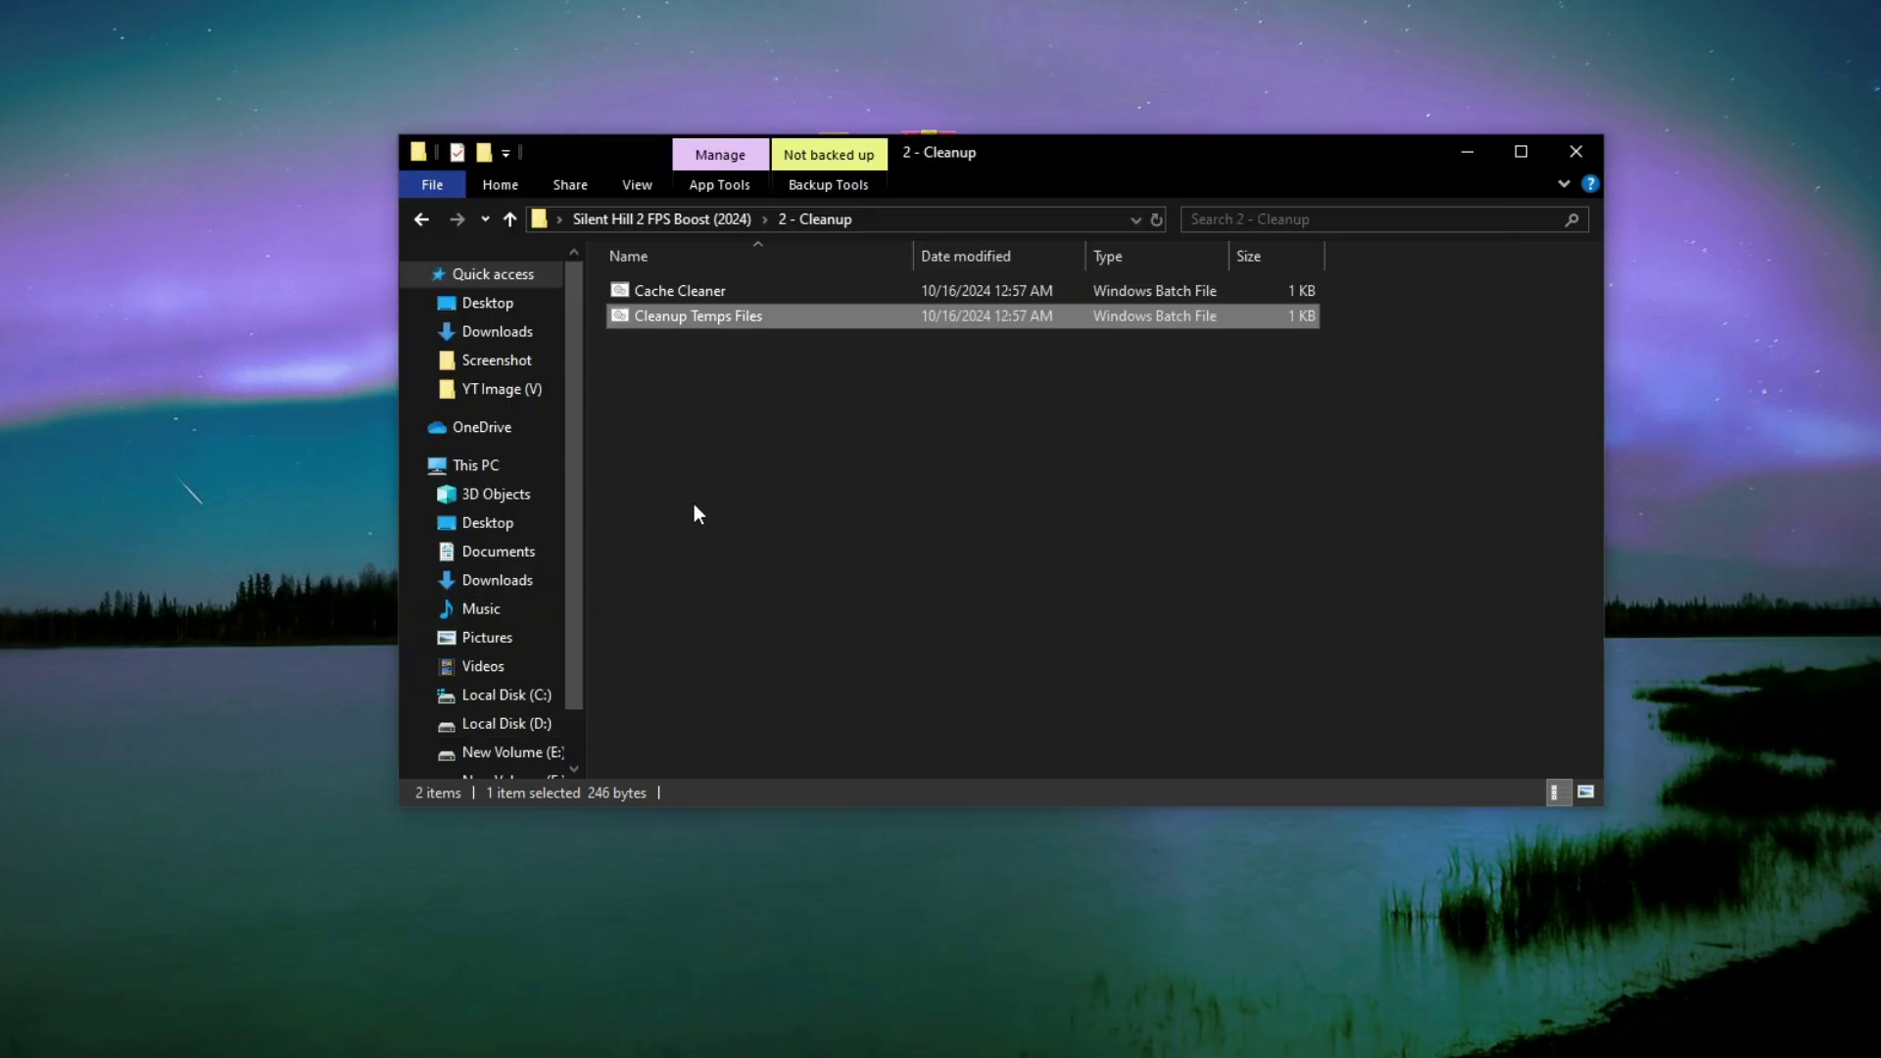
- Go to the pack's "3 - Basic Gaming Registry Tweaks" folder and merge the CPU Cores Optimization file into the registry
{"action": "left_click", "coordinate": [653, 220]}
{"action": "right_click", "coordinate": [673, 347]}
{"action": "left_click", "coordinate": [760, 364]}
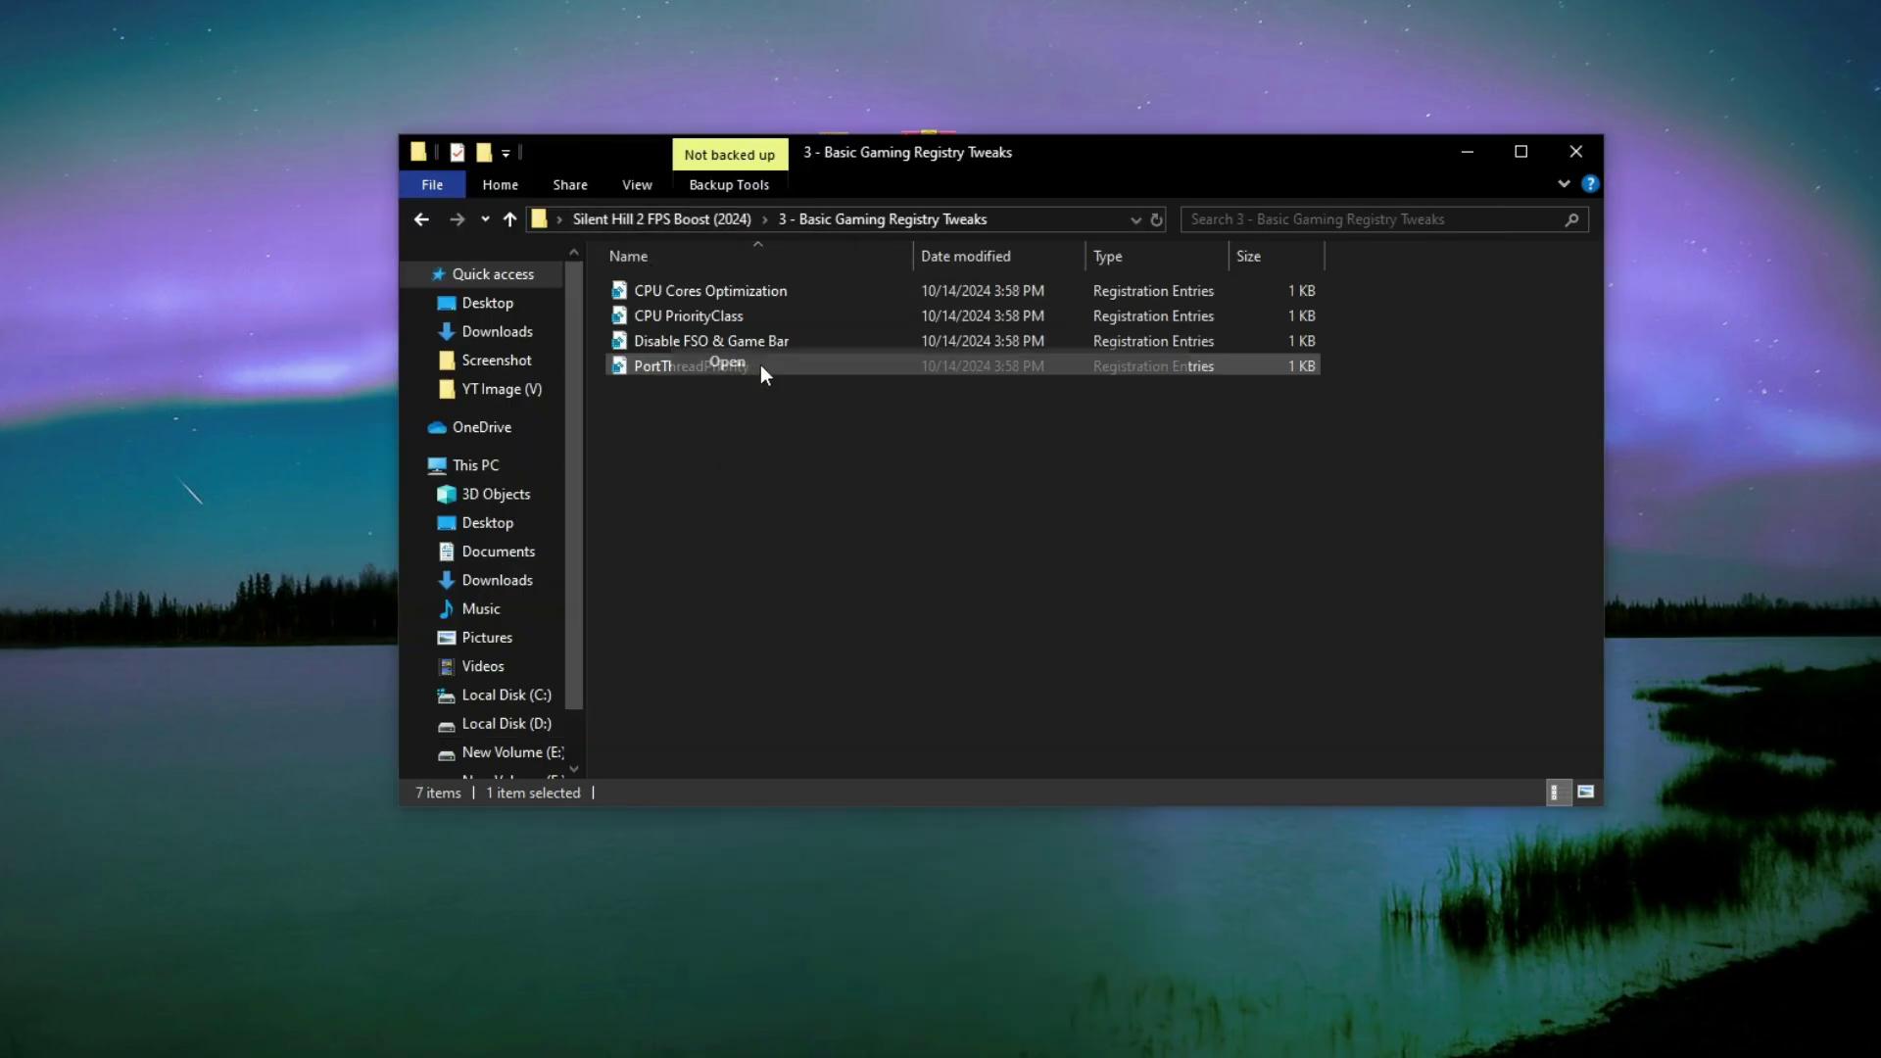
{"action": "left_click_drag", "start_coordinate": [945, 510], "coordinate": [644, 276]}
{"action": "left_click", "coordinate": [672, 294]}
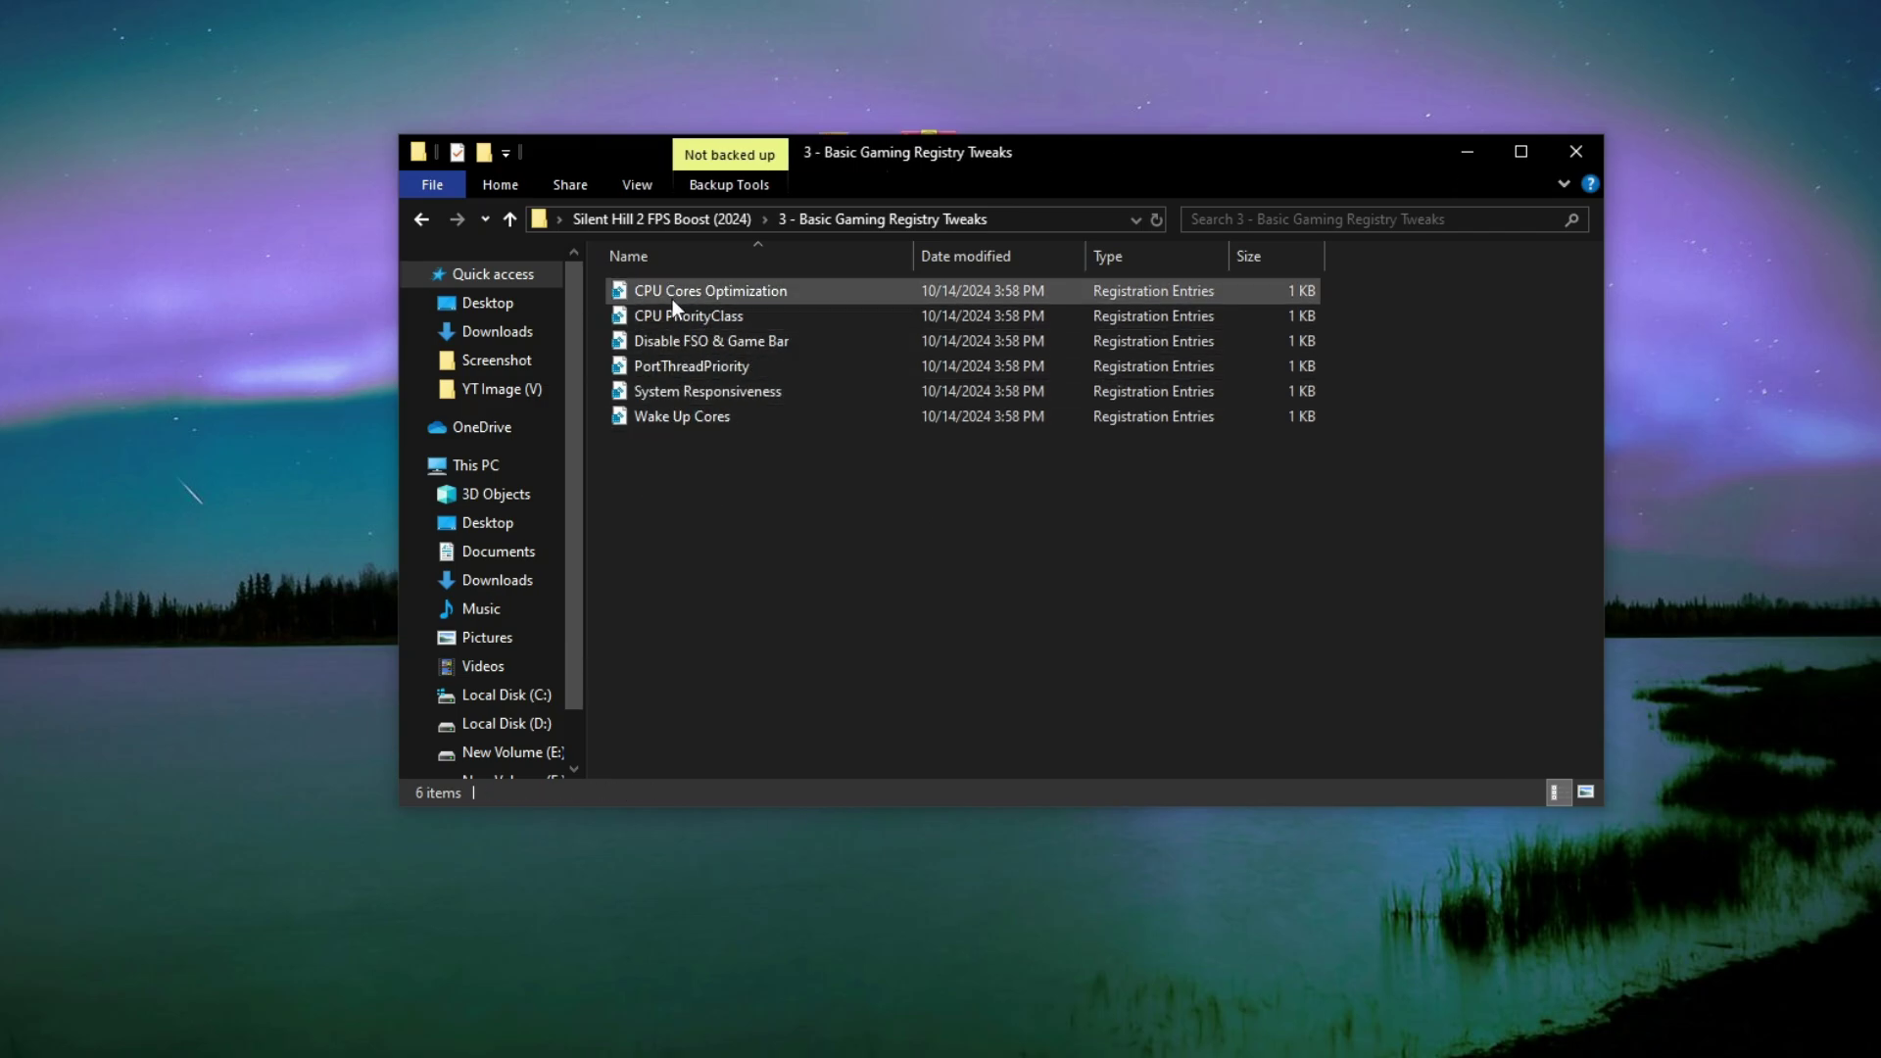
{"action": "right_click", "coordinate": [672, 294]}
{"action": "left_click", "coordinate": [733, 315]}
{"action": "left_click", "coordinate": [864, 647]}
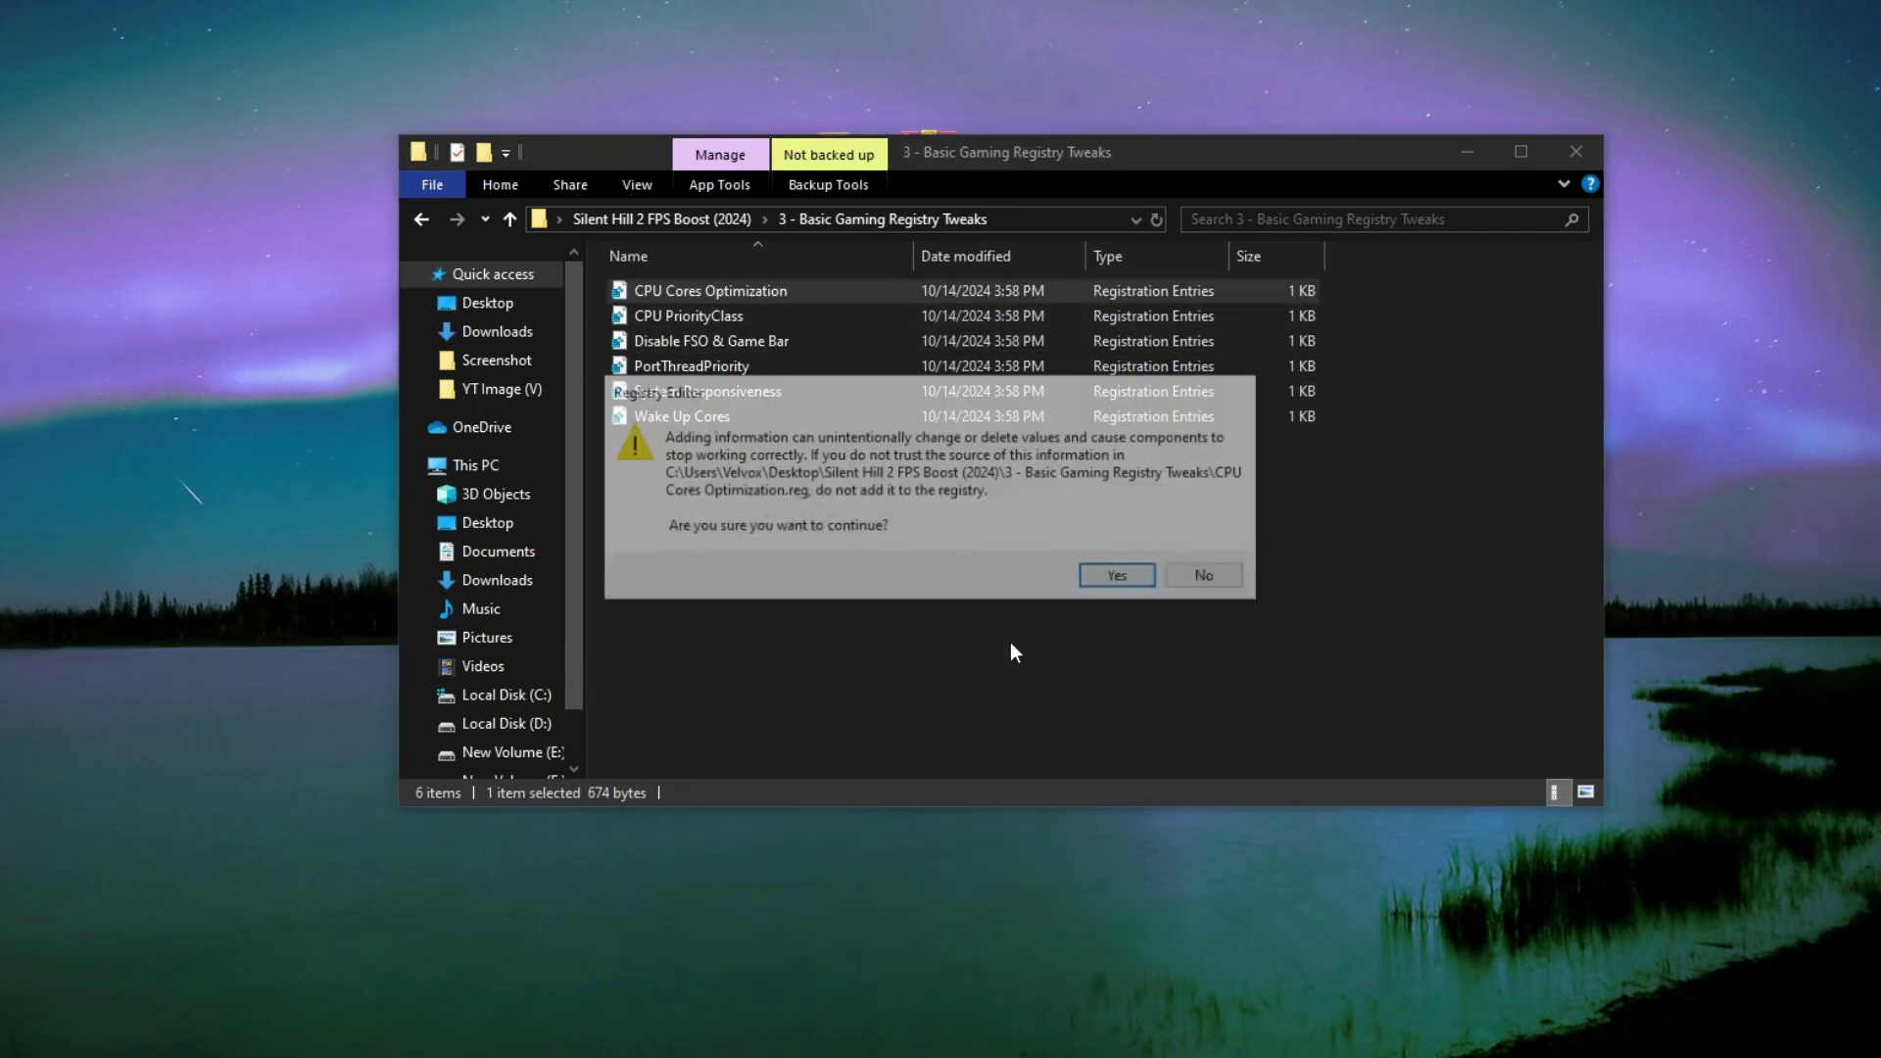
{"action": "left_click", "coordinate": [1129, 575]}
{"action": "left_click", "coordinate": [1212, 551]}
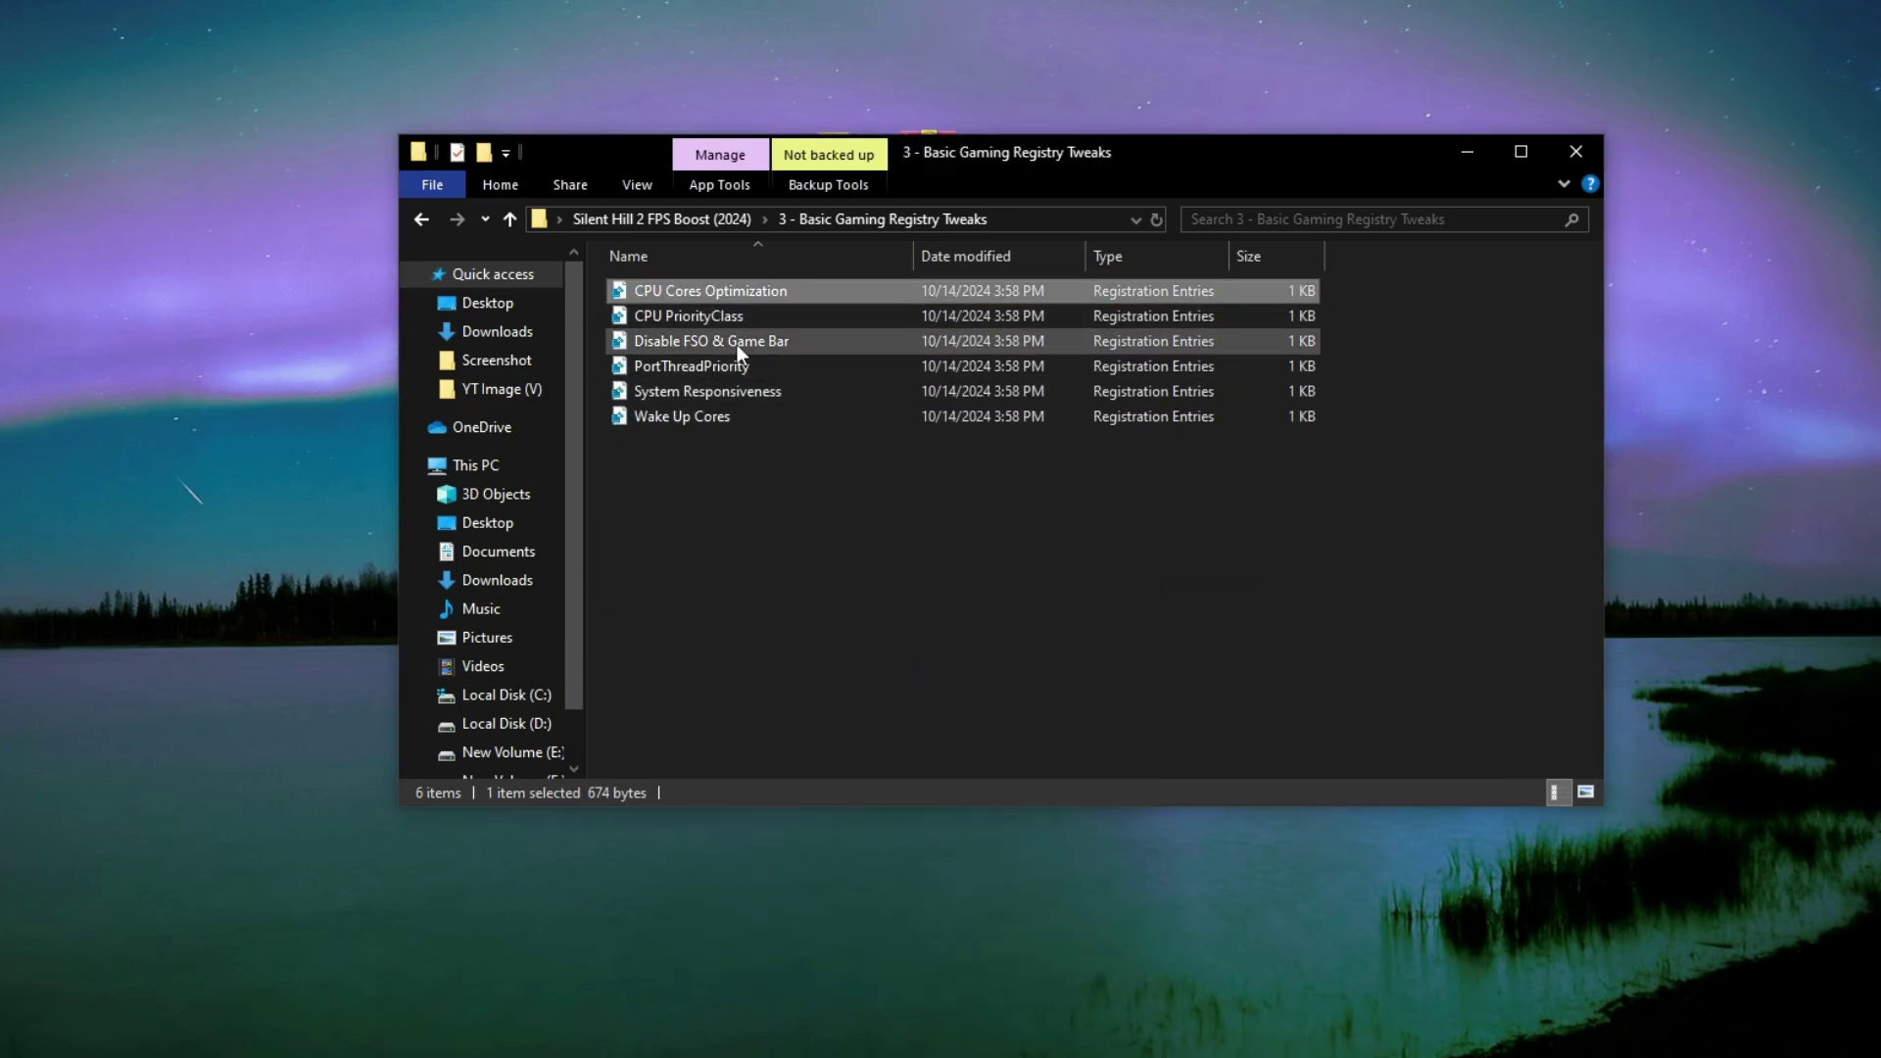
- Merge the CPU PriorityClass registry file into the registry, approving the changes
{"action": "left_click", "coordinate": [684, 316]}
{"action": "right_click", "coordinate": [684, 316]}
{"action": "left_click", "coordinate": [740, 336]}
{"action": "left_click", "coordinate": [835, 654]}
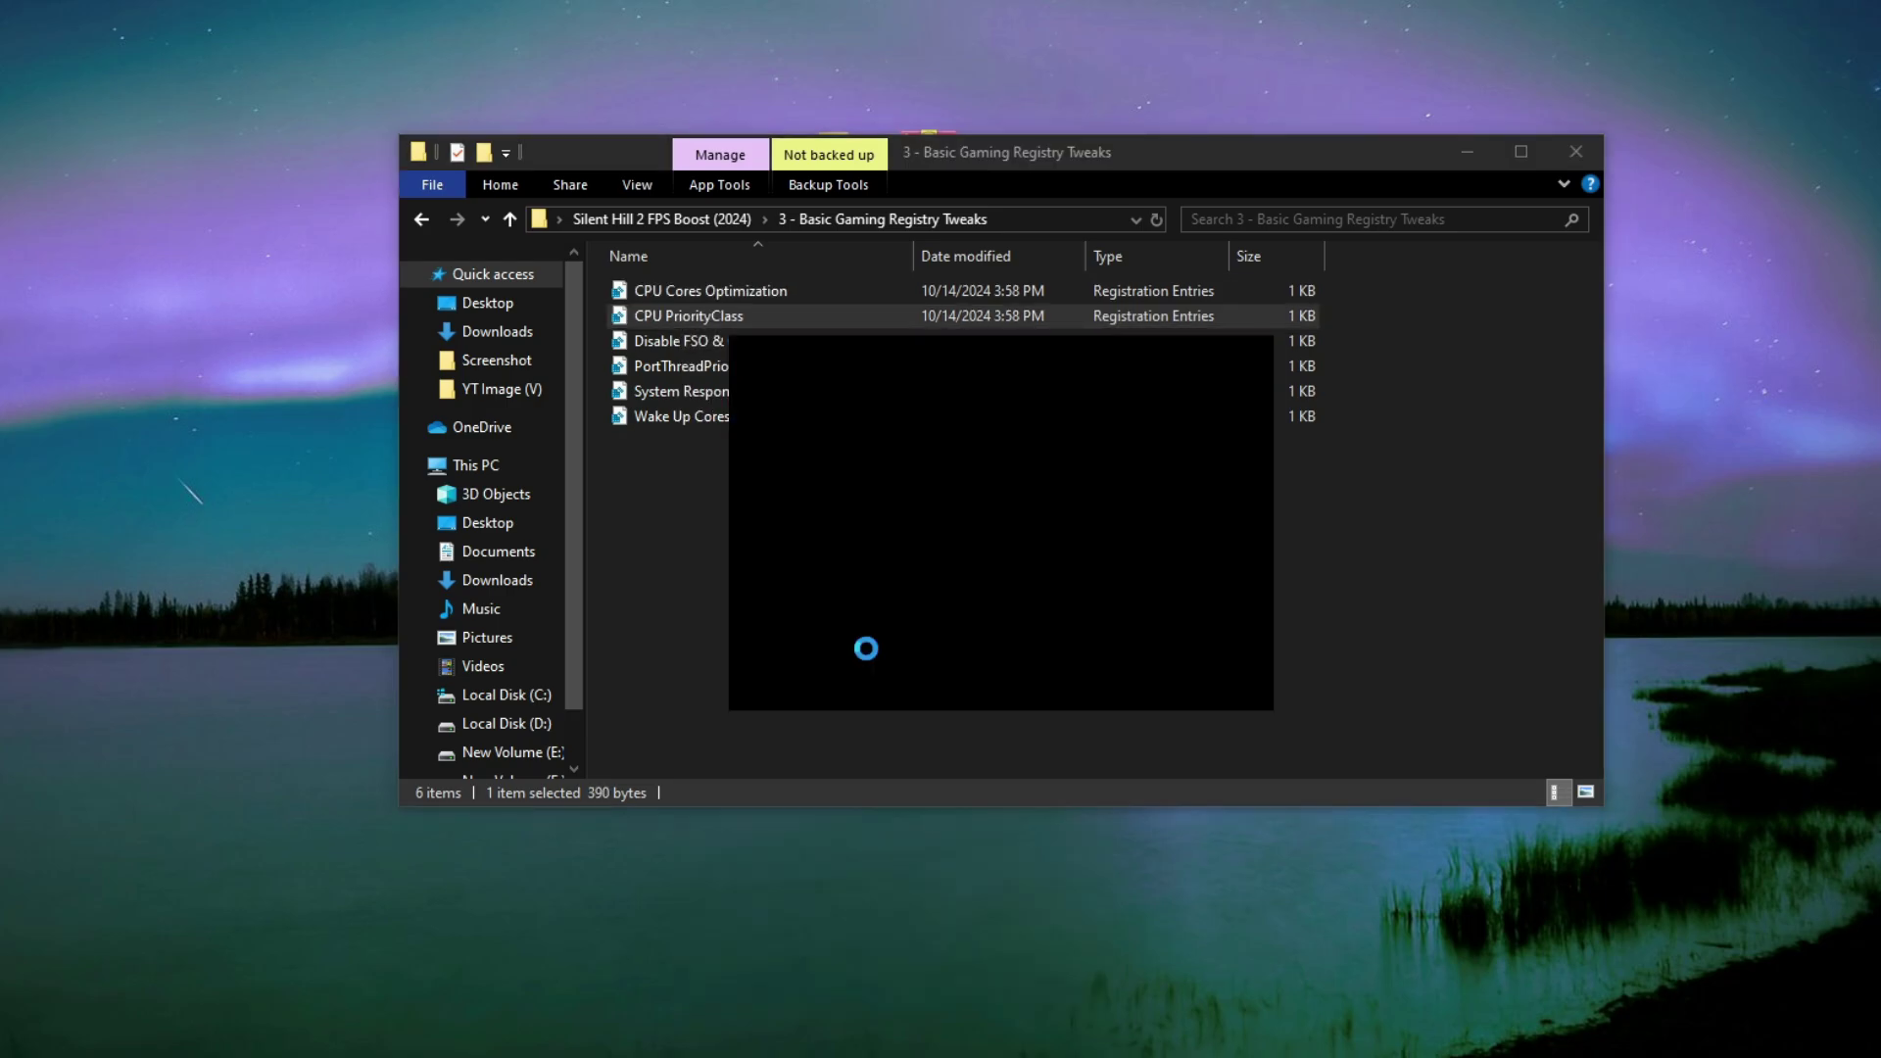
{"action": "left_click", "coordinate": [1122, 575]}
{"action": "left_click", "coordinate": [1209, 550]}
- Merge the Disable FSO & Game Bar registry file into the registry, approving the changes
{"action": "left_click", "coordinate": [667, 335]}
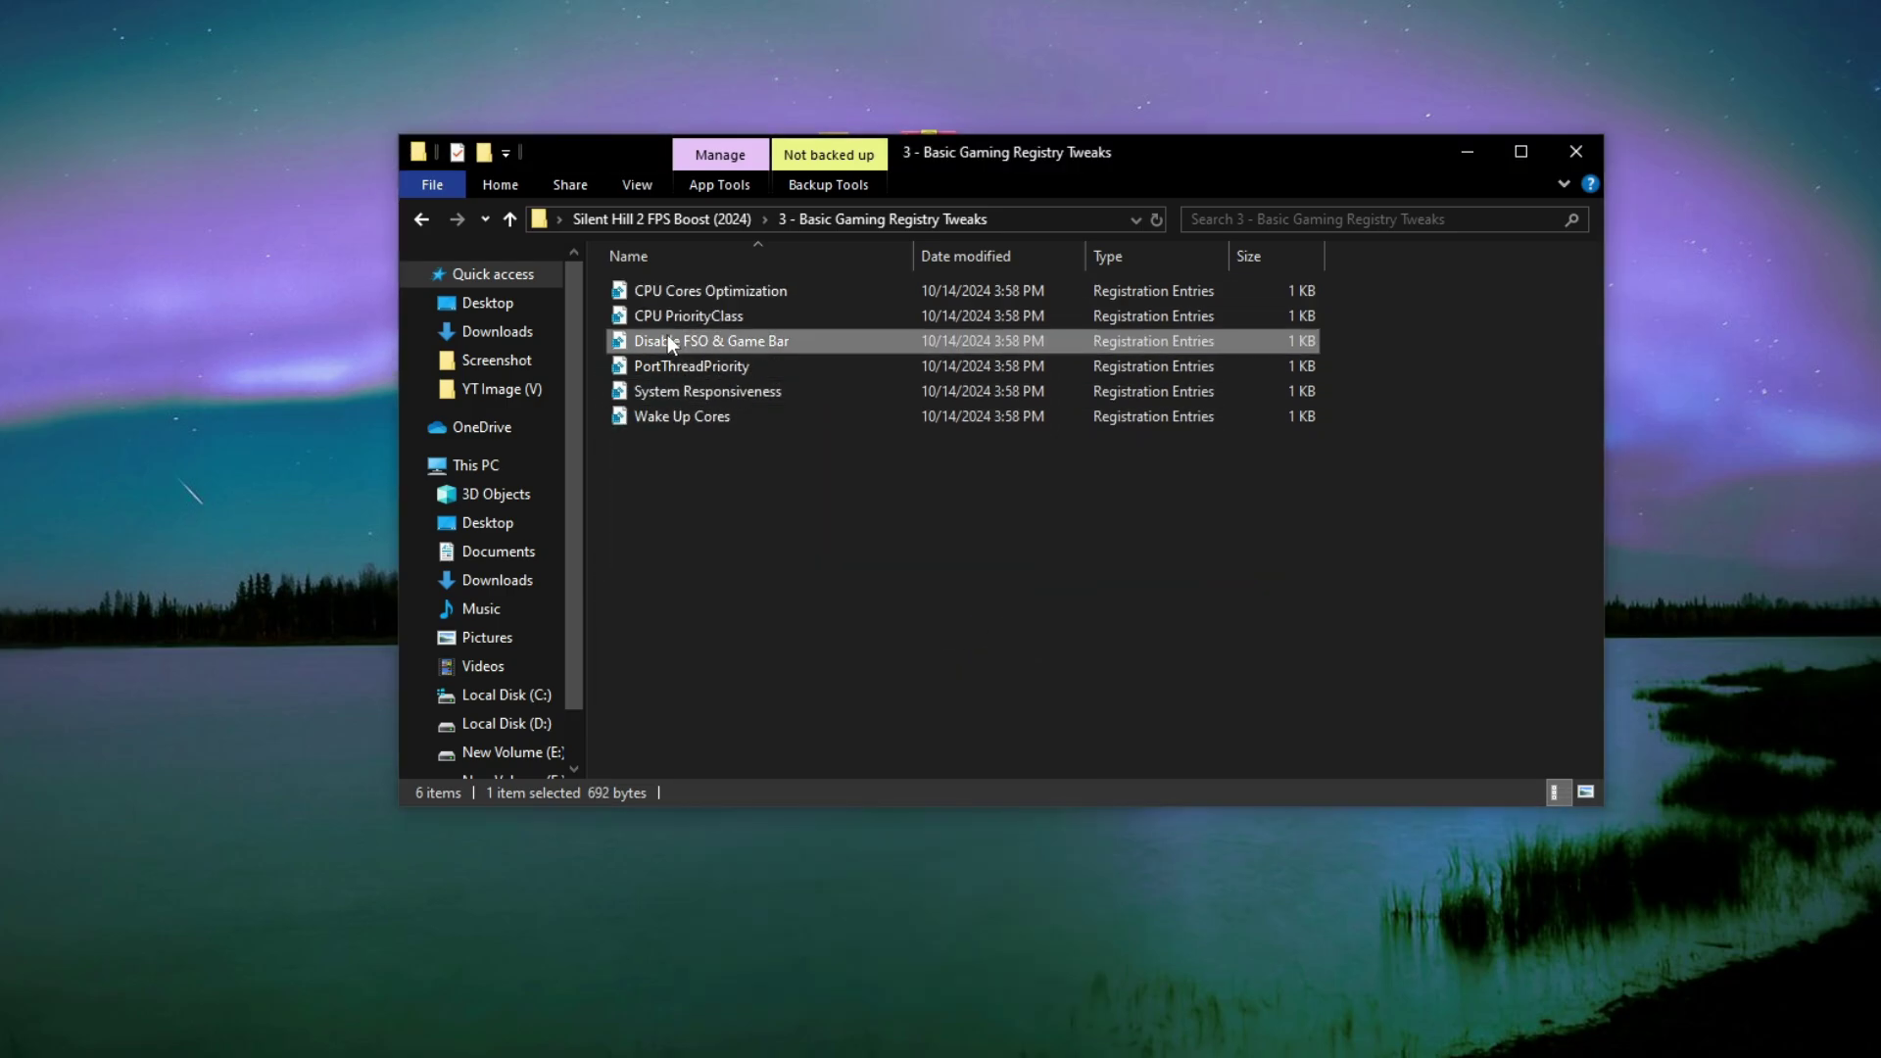
{"action": "right_click", "coordinate": [667, 335]}
{"action": "left_click", "coordinate": [735, 356]}
{"action": "left_click", "coordinate": [902, 664]}
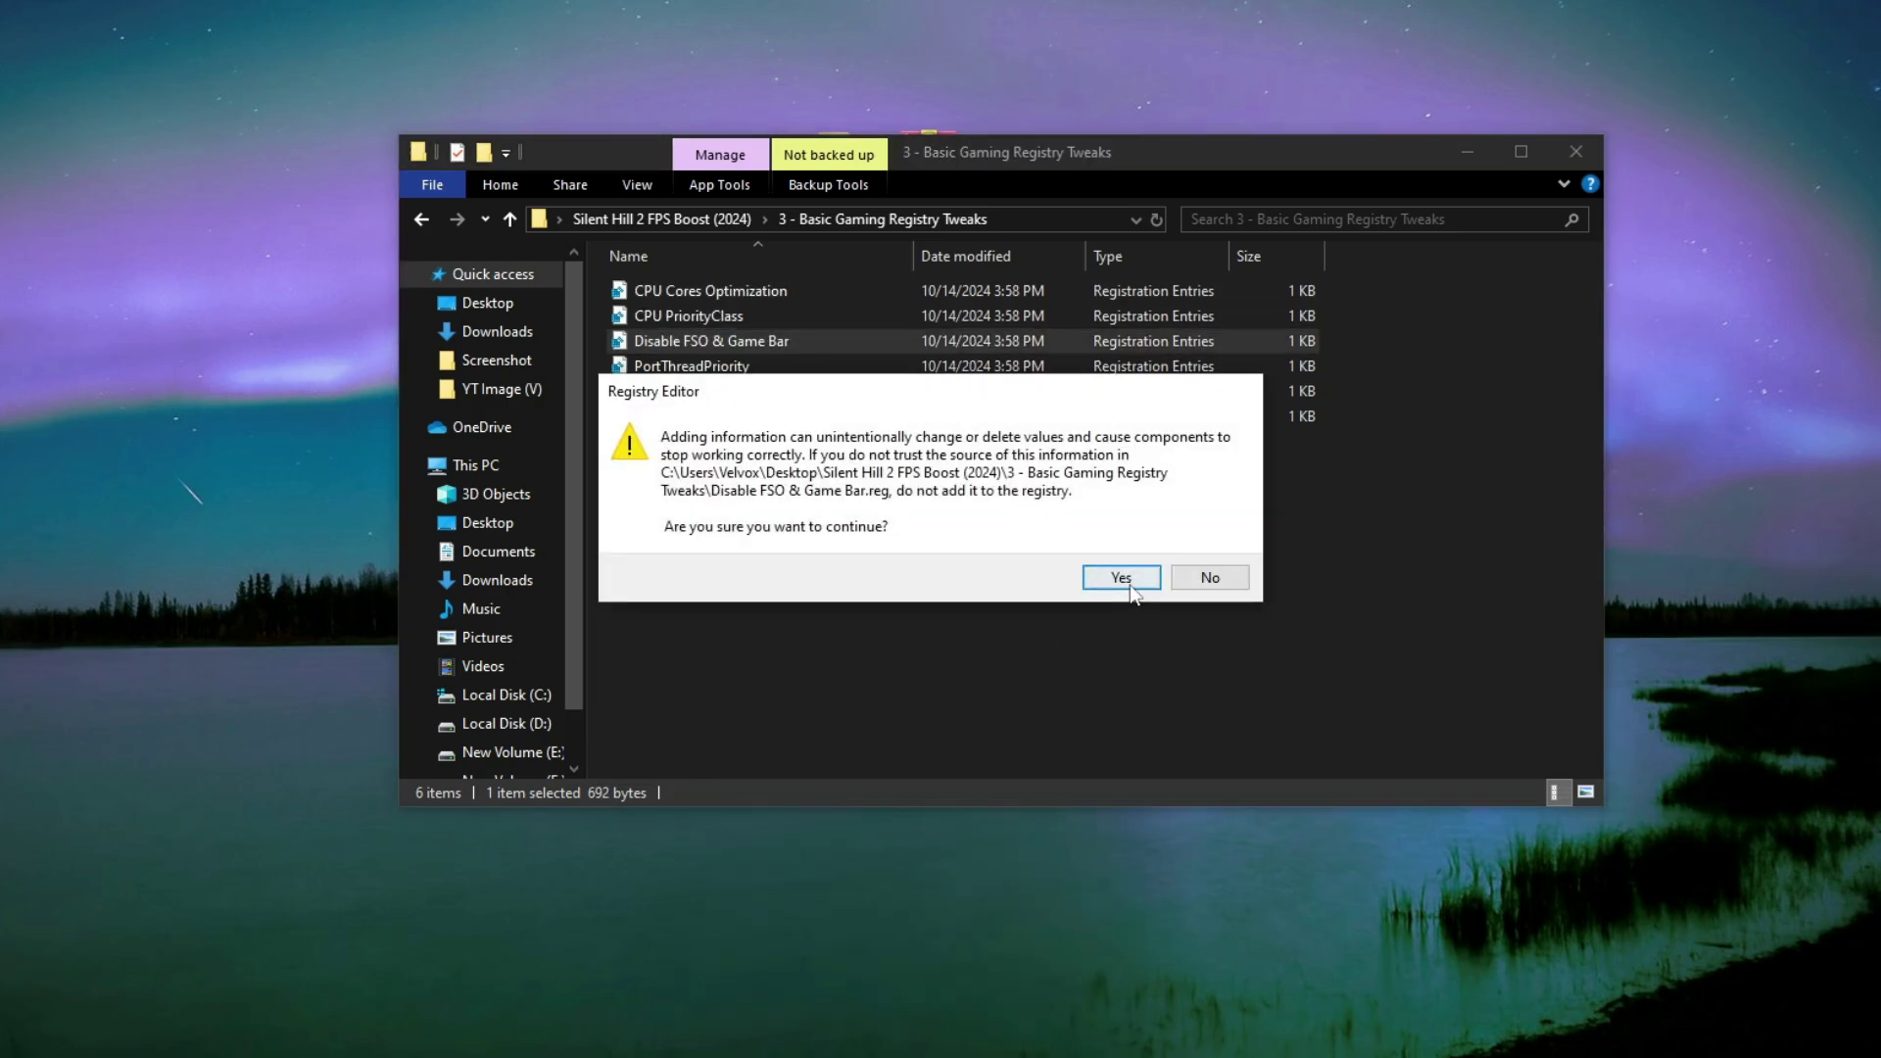
{"action": "left_click", "coordinate": [1123, 575]}
{"action": "left_click", "coordinate": [1210, 549]}
- Merge the PortThreadPriority registry file into the registry, approving the changes
{"action": "right_click", "coordinate": [670, 367]}
{"action": "left_click", "coordinate": [744, 384]}
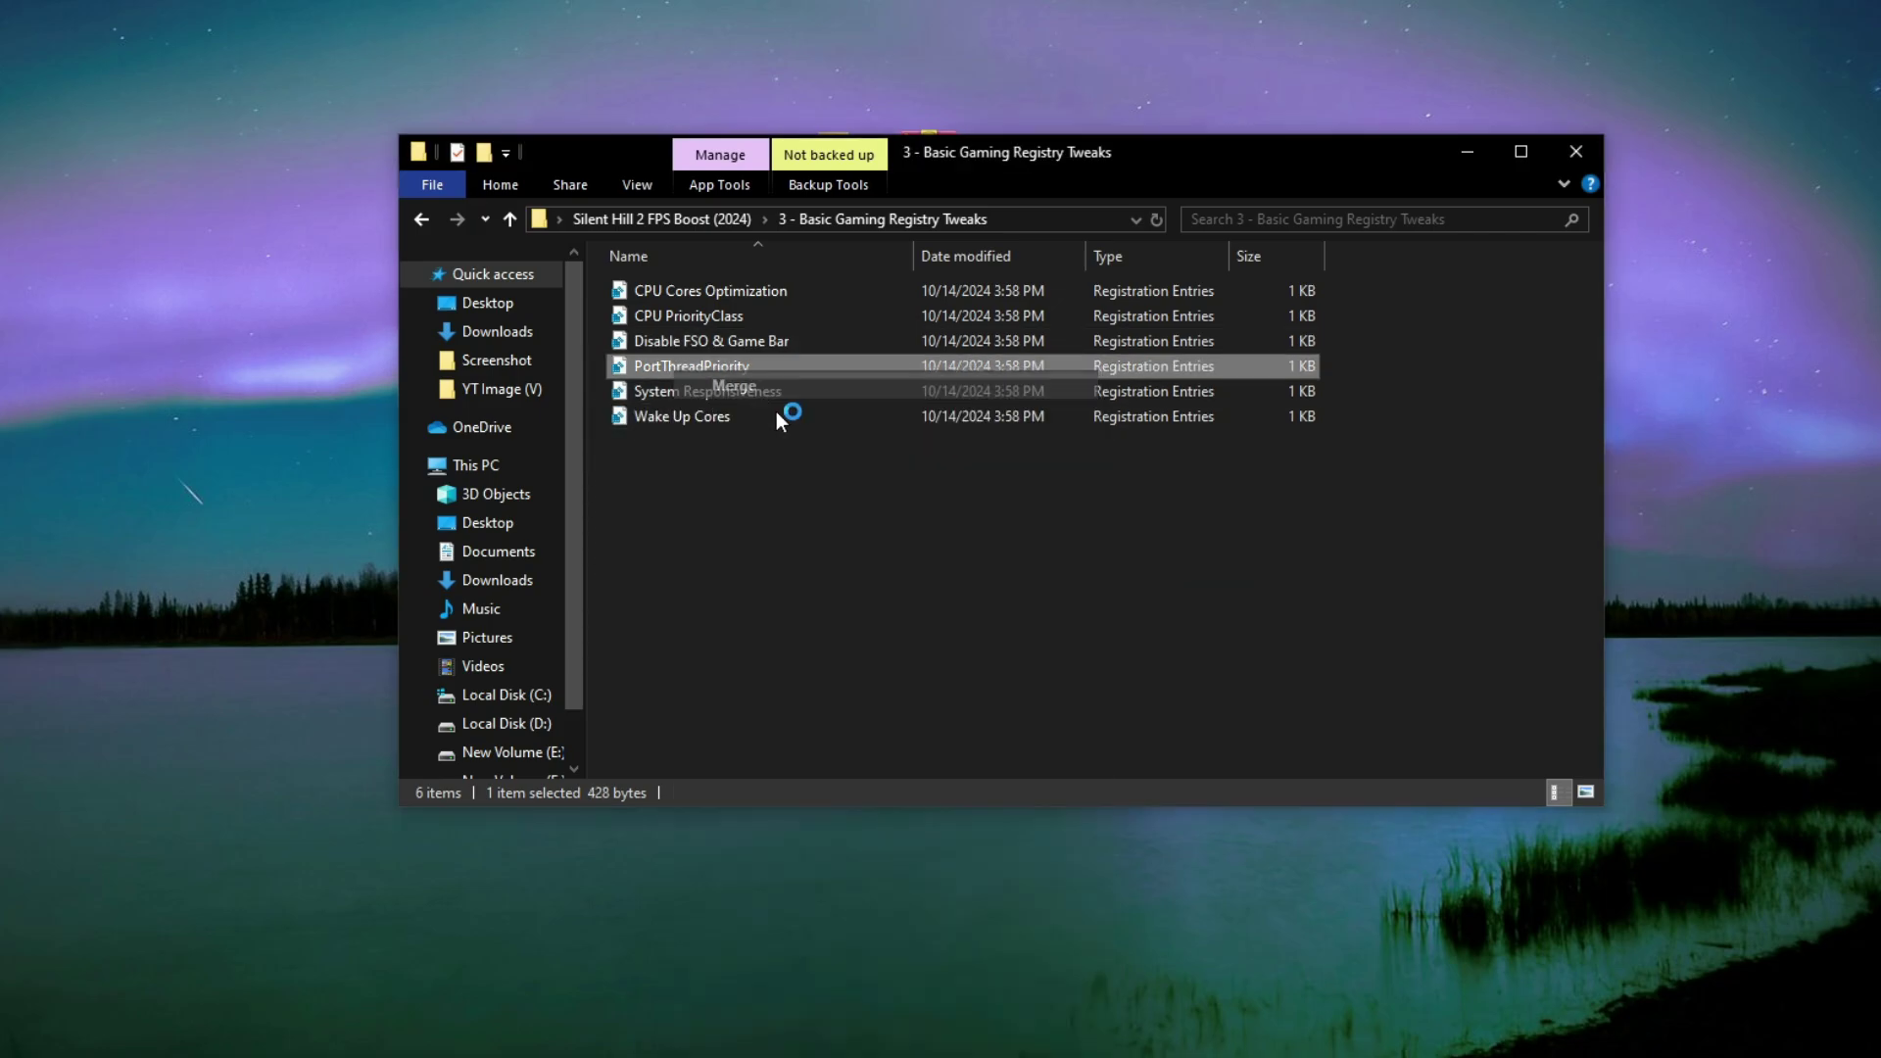
{"action": "left_click", "coordinate": [902, 647]}
{"action": "left_click", "coordinate": [1121, 578]}
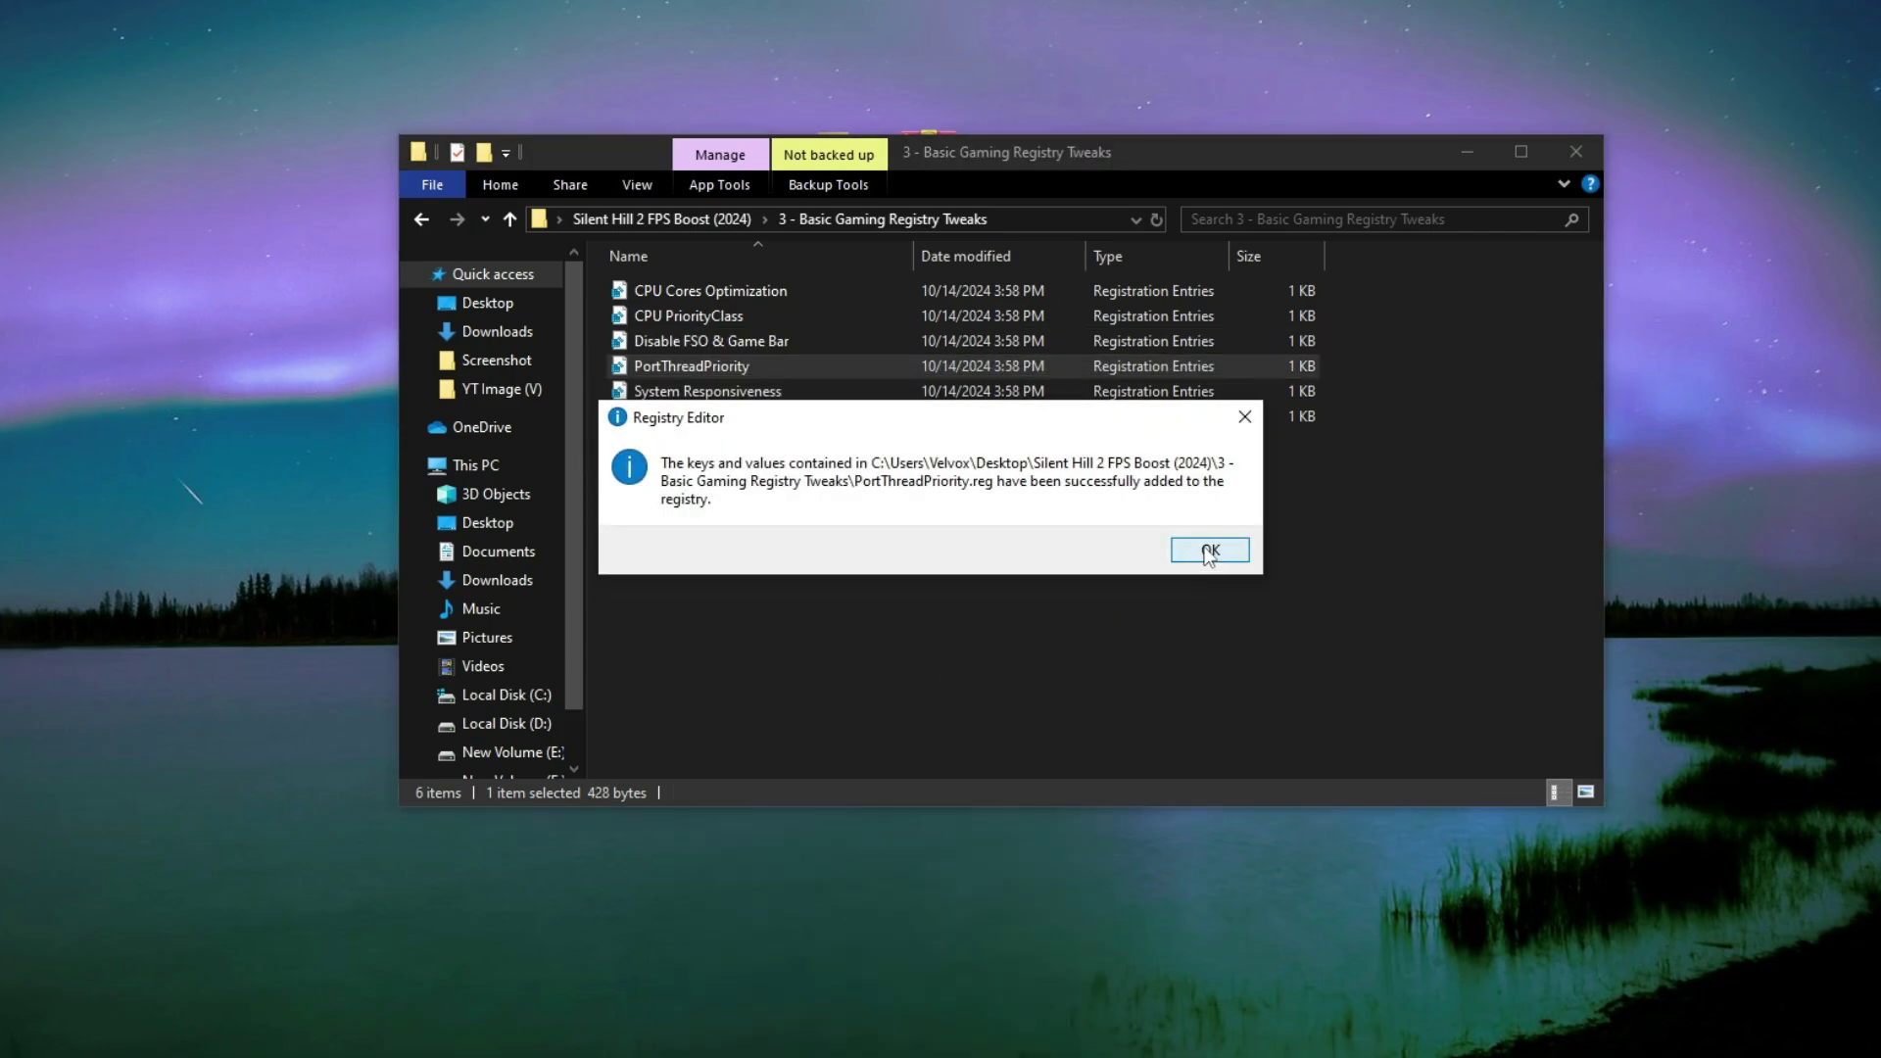
{"action": "left_click", "coordinate": [1209, 546]}
- Merge the System Responsiveness registry file into the registry, approving the changes
{"action": "right_click", "coordinate": [679, 397]}
{"action": "left_click", "coordinate": [756, 409]}
{"action": "left_click", "coordinate": [946, 660]}
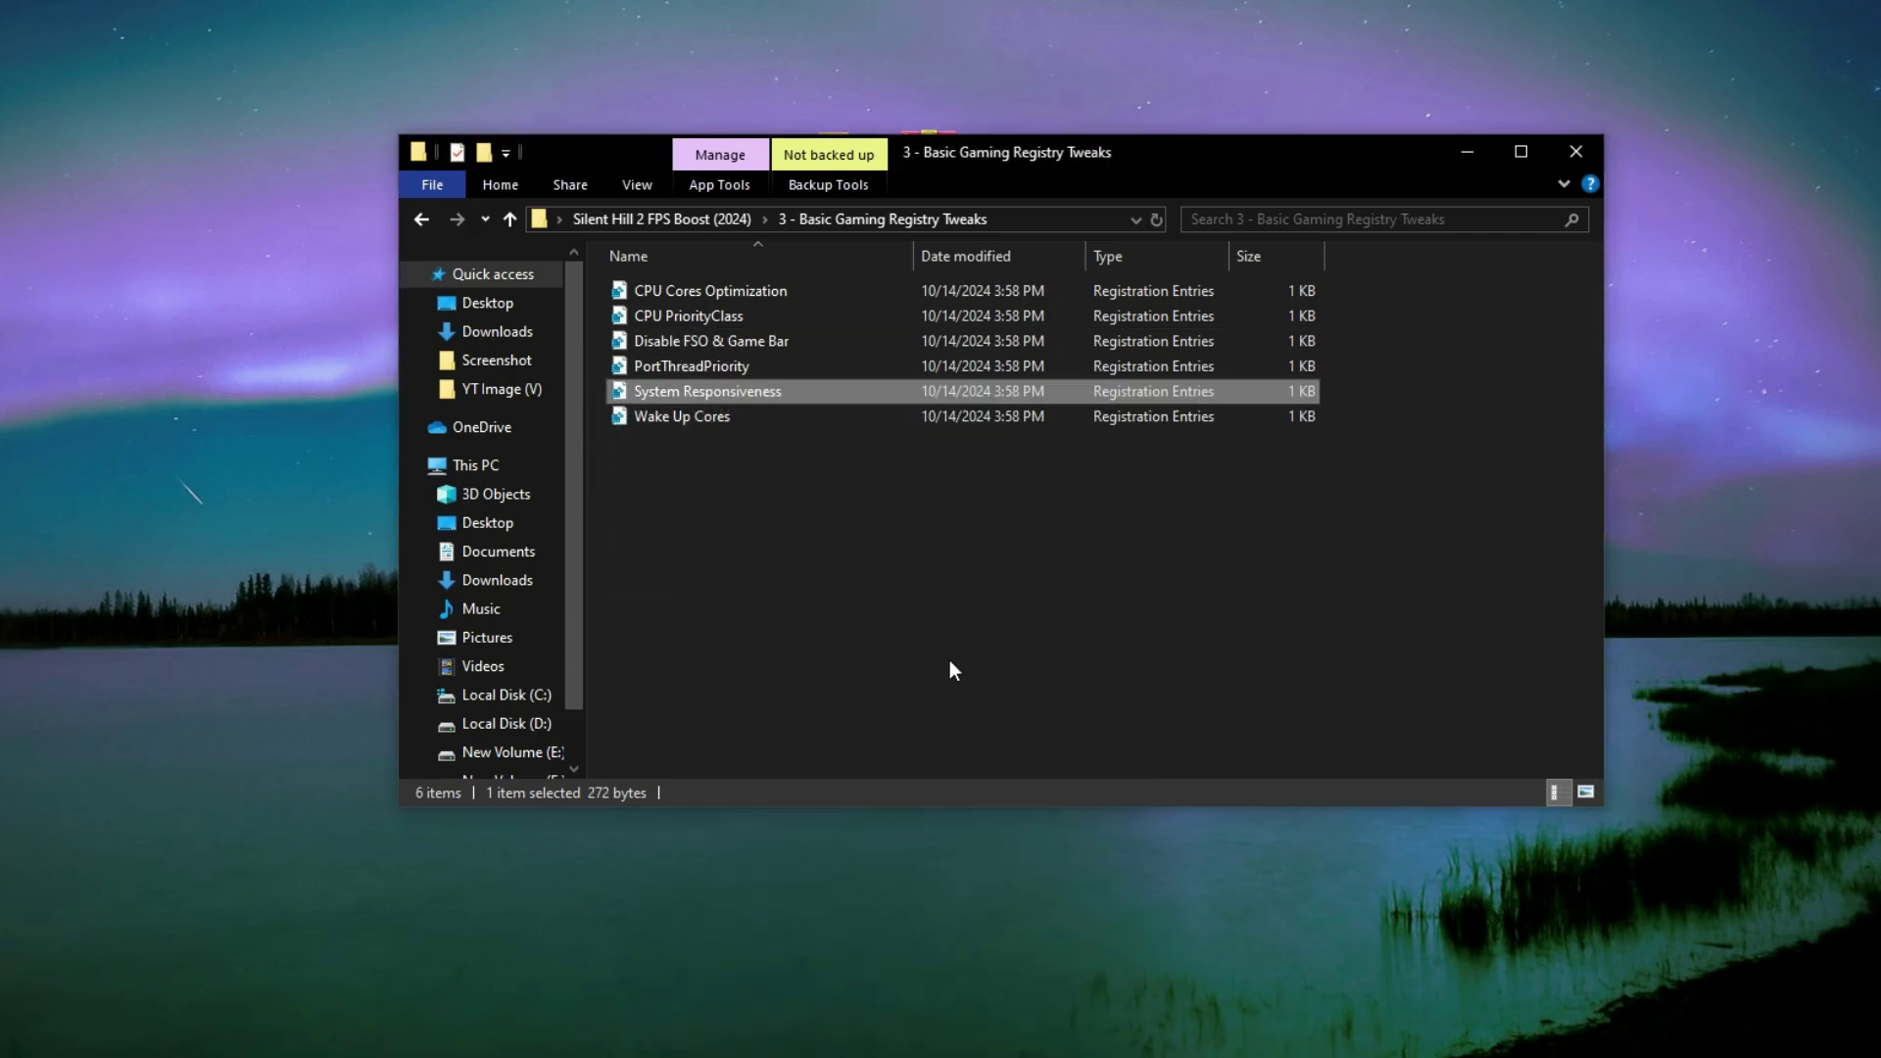
{"action": "left_click", "coordinate": [1122, 578]}
{"action": "left_click", "coordinate": [1210, 547]}
- Merge the Wake Up Cores registry file into the registry, approving the changes
{"action": "right_click", "coordinate": [672, 427]}
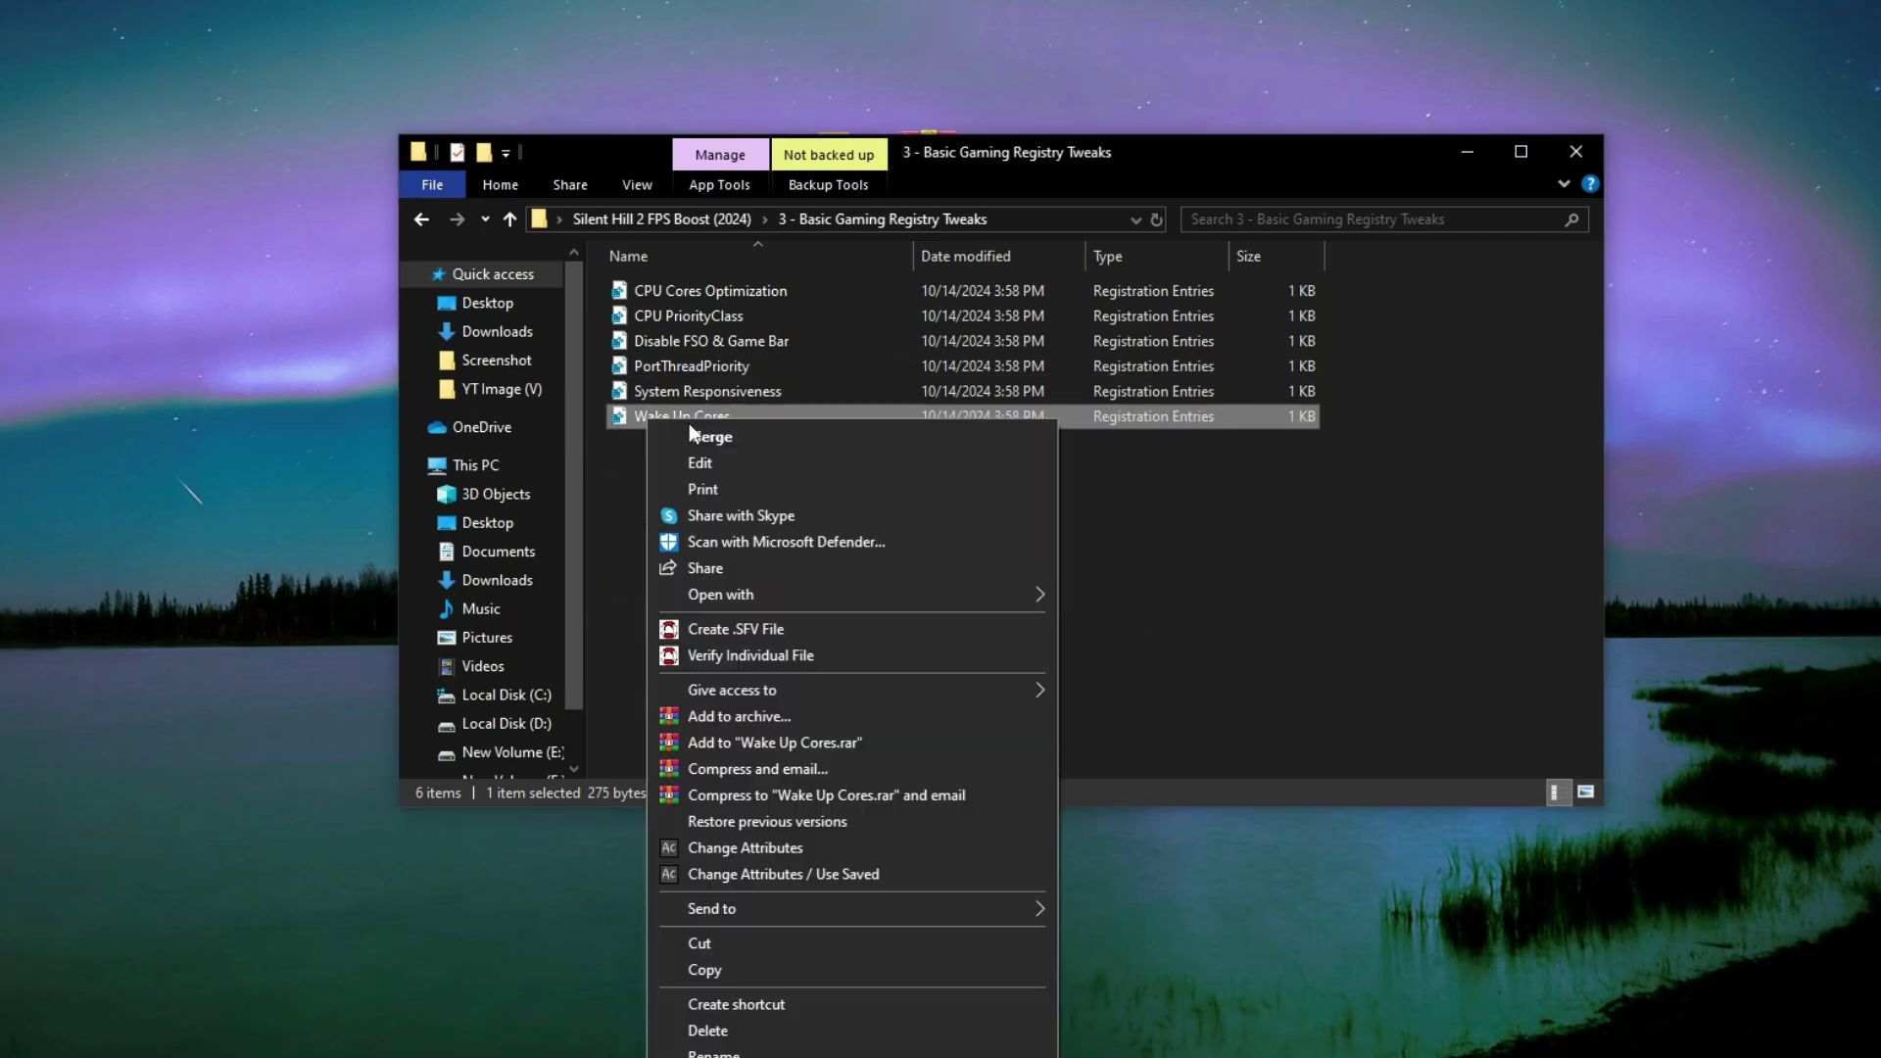
{"action": "left_click", "coordinate": [725, 438]}
{"action": "left_click", "coordinate": [862, 659]}
{"action": "left_click", "coordinate": [1136, 579]}
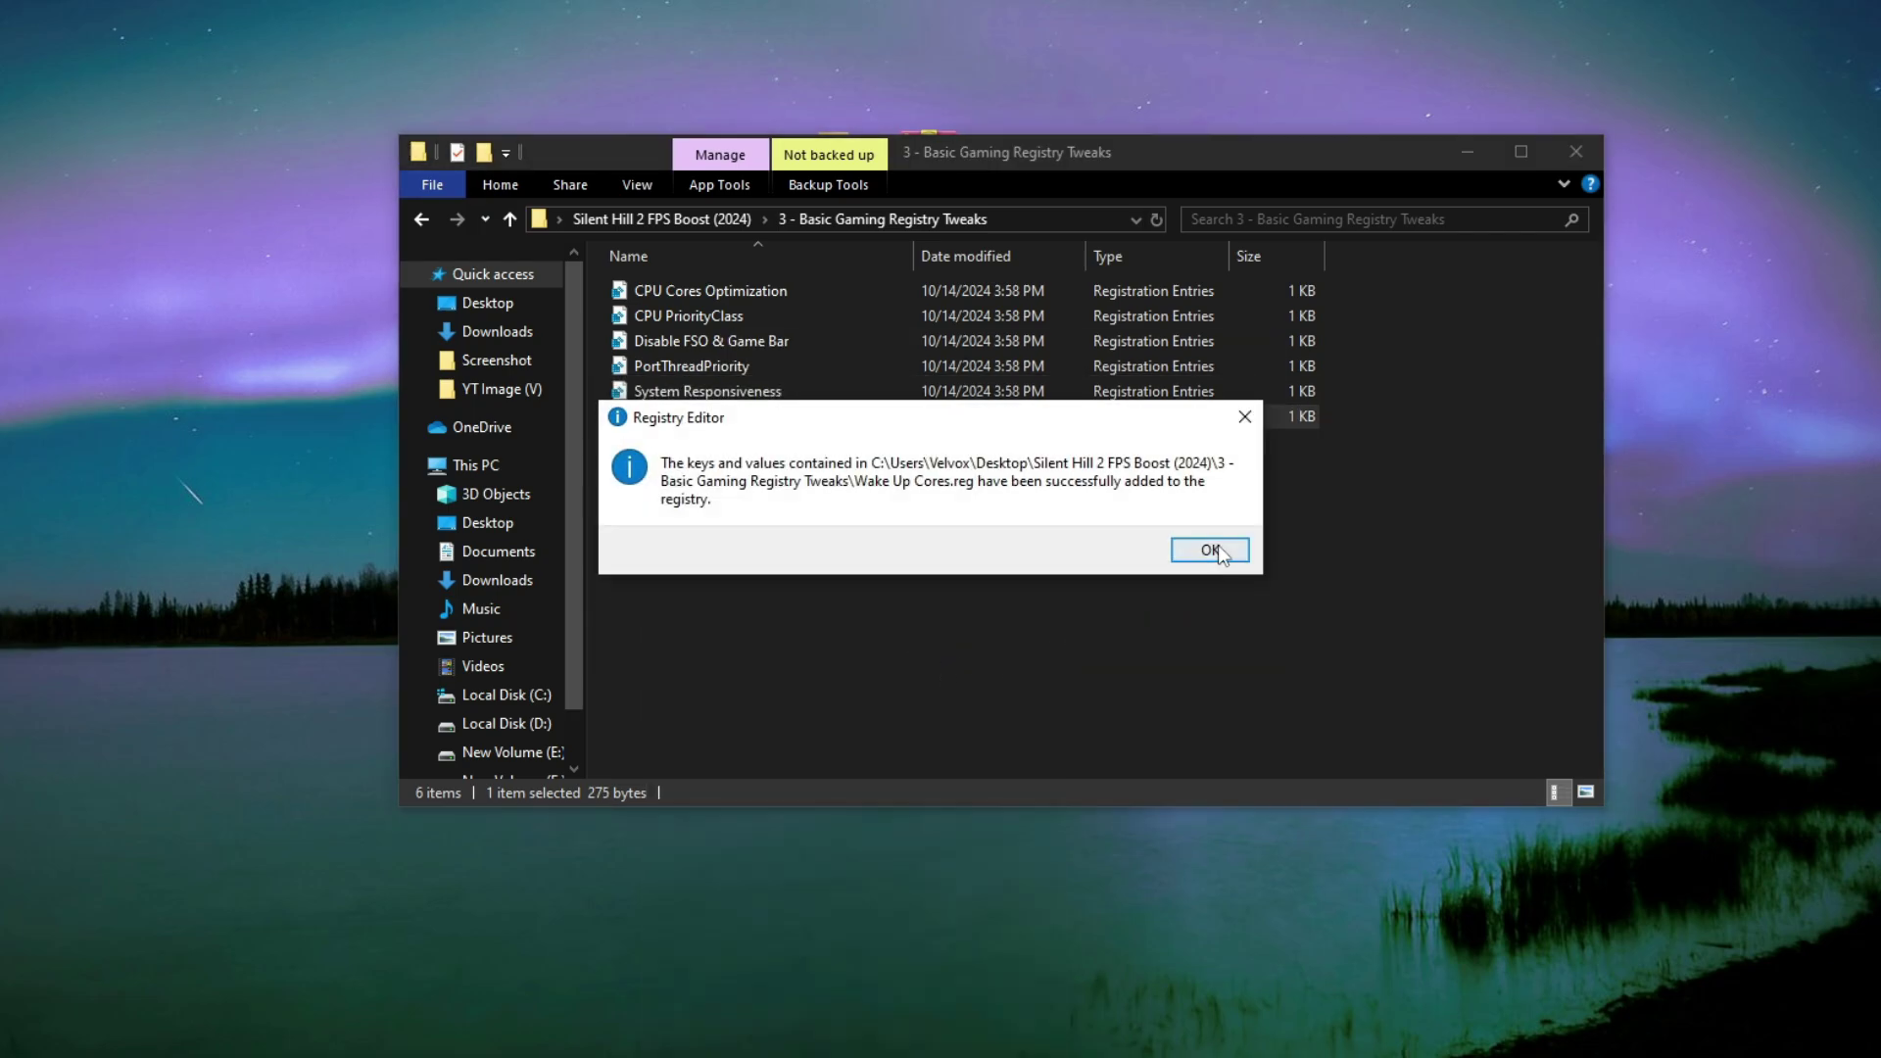
{"action": "left_click", "coordinate": [1219, 545]}
{"action": "left_click", "coordinate": [857, 547]}
- Return to the pack's main folder and open the "4 - Ram Optimization" folder
{"action": "left_click", "coordinate": [645, 224]}
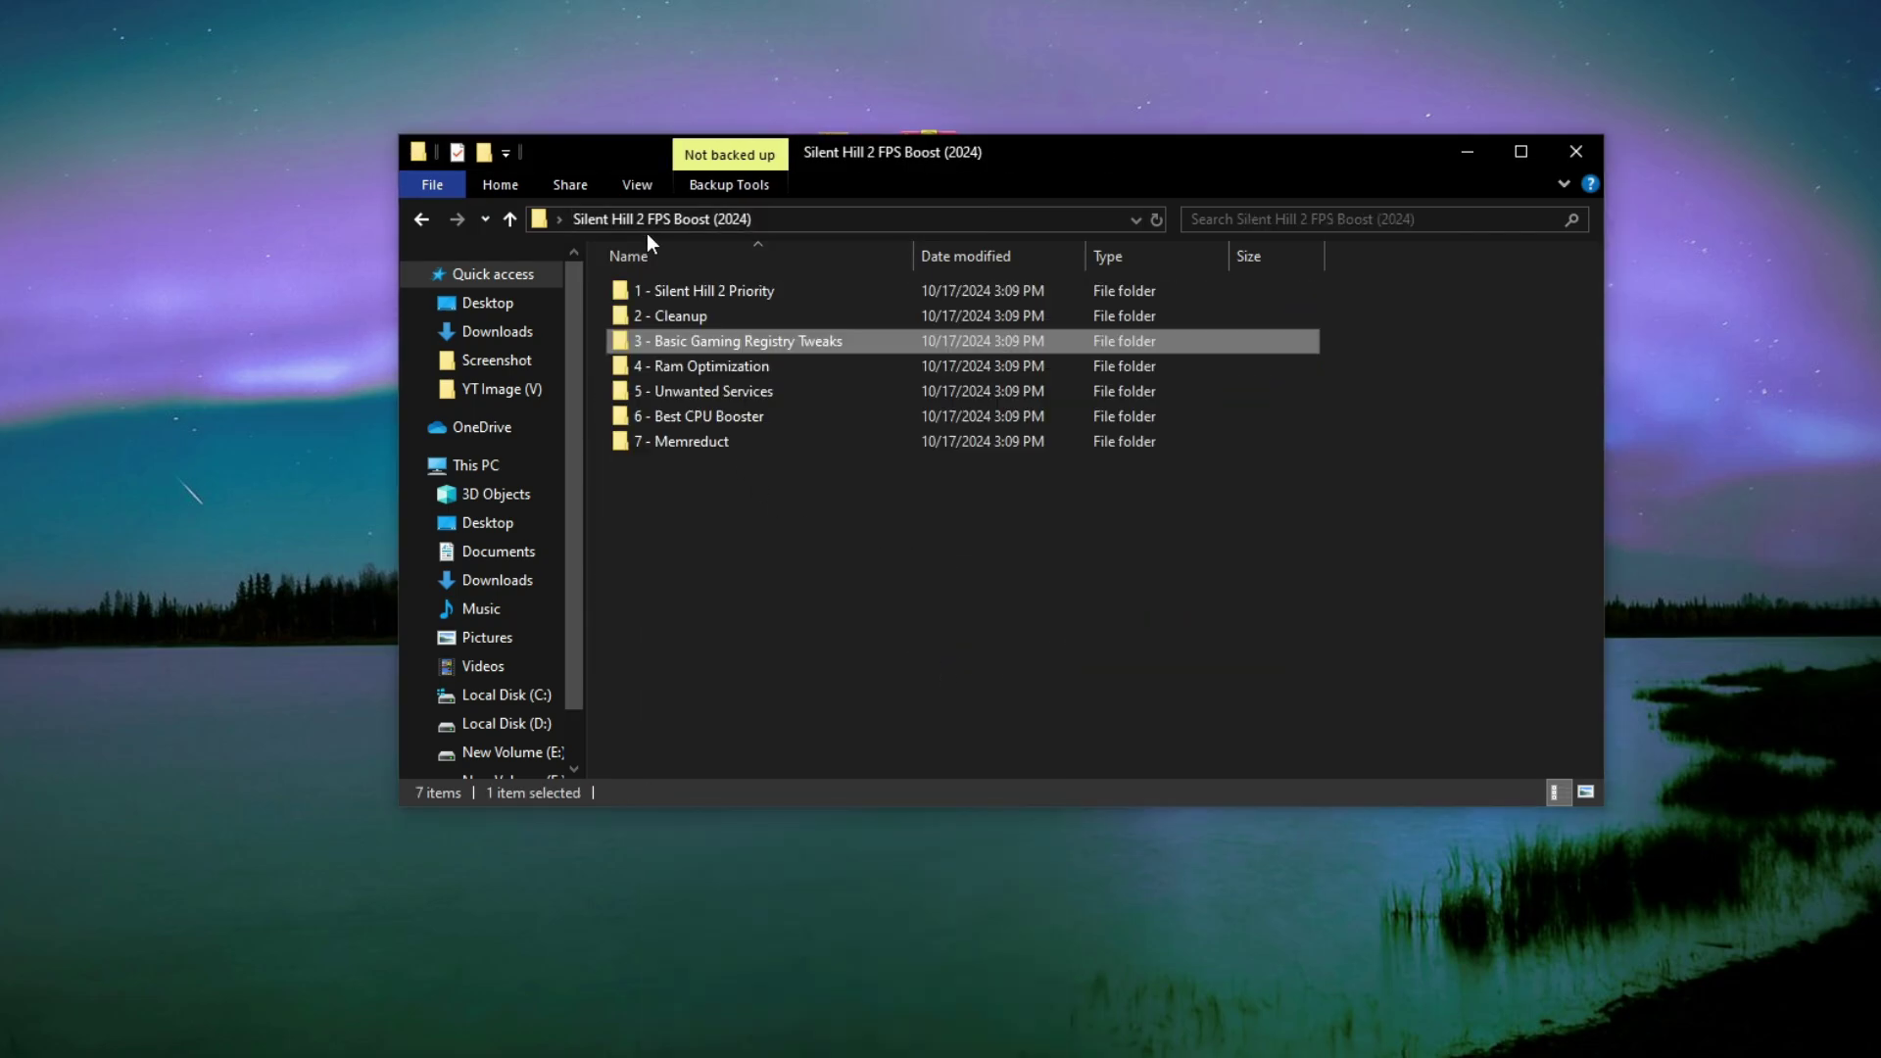
{"action": "right_click", "coordinate": [666, 365]}
{"action": "left_click", "coordinate": [708, 374]}
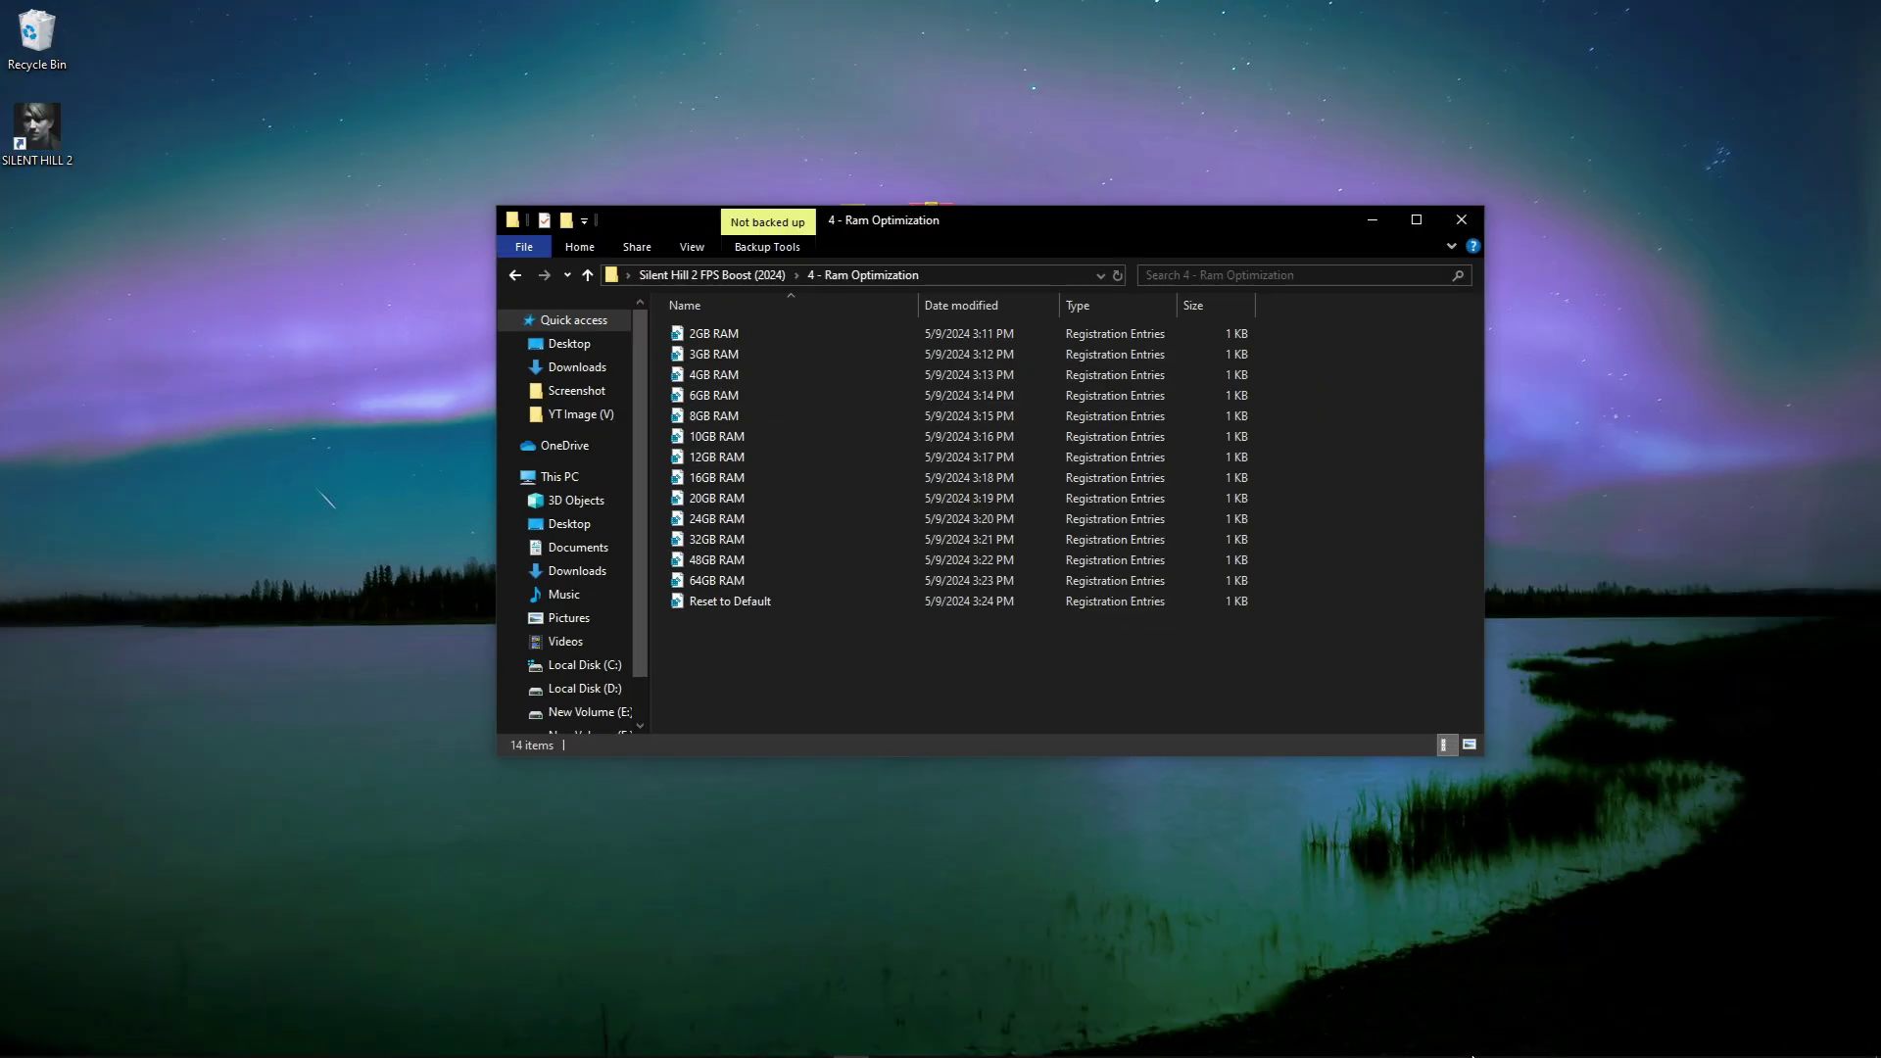
- Check the PC's installed memory in Task Manager's detailed performance view, then close Task Manager
{"action": "right_click", "coordinate": [1474, 1045]}
{"action": "left_click", "coordinate": [1494, 965]}
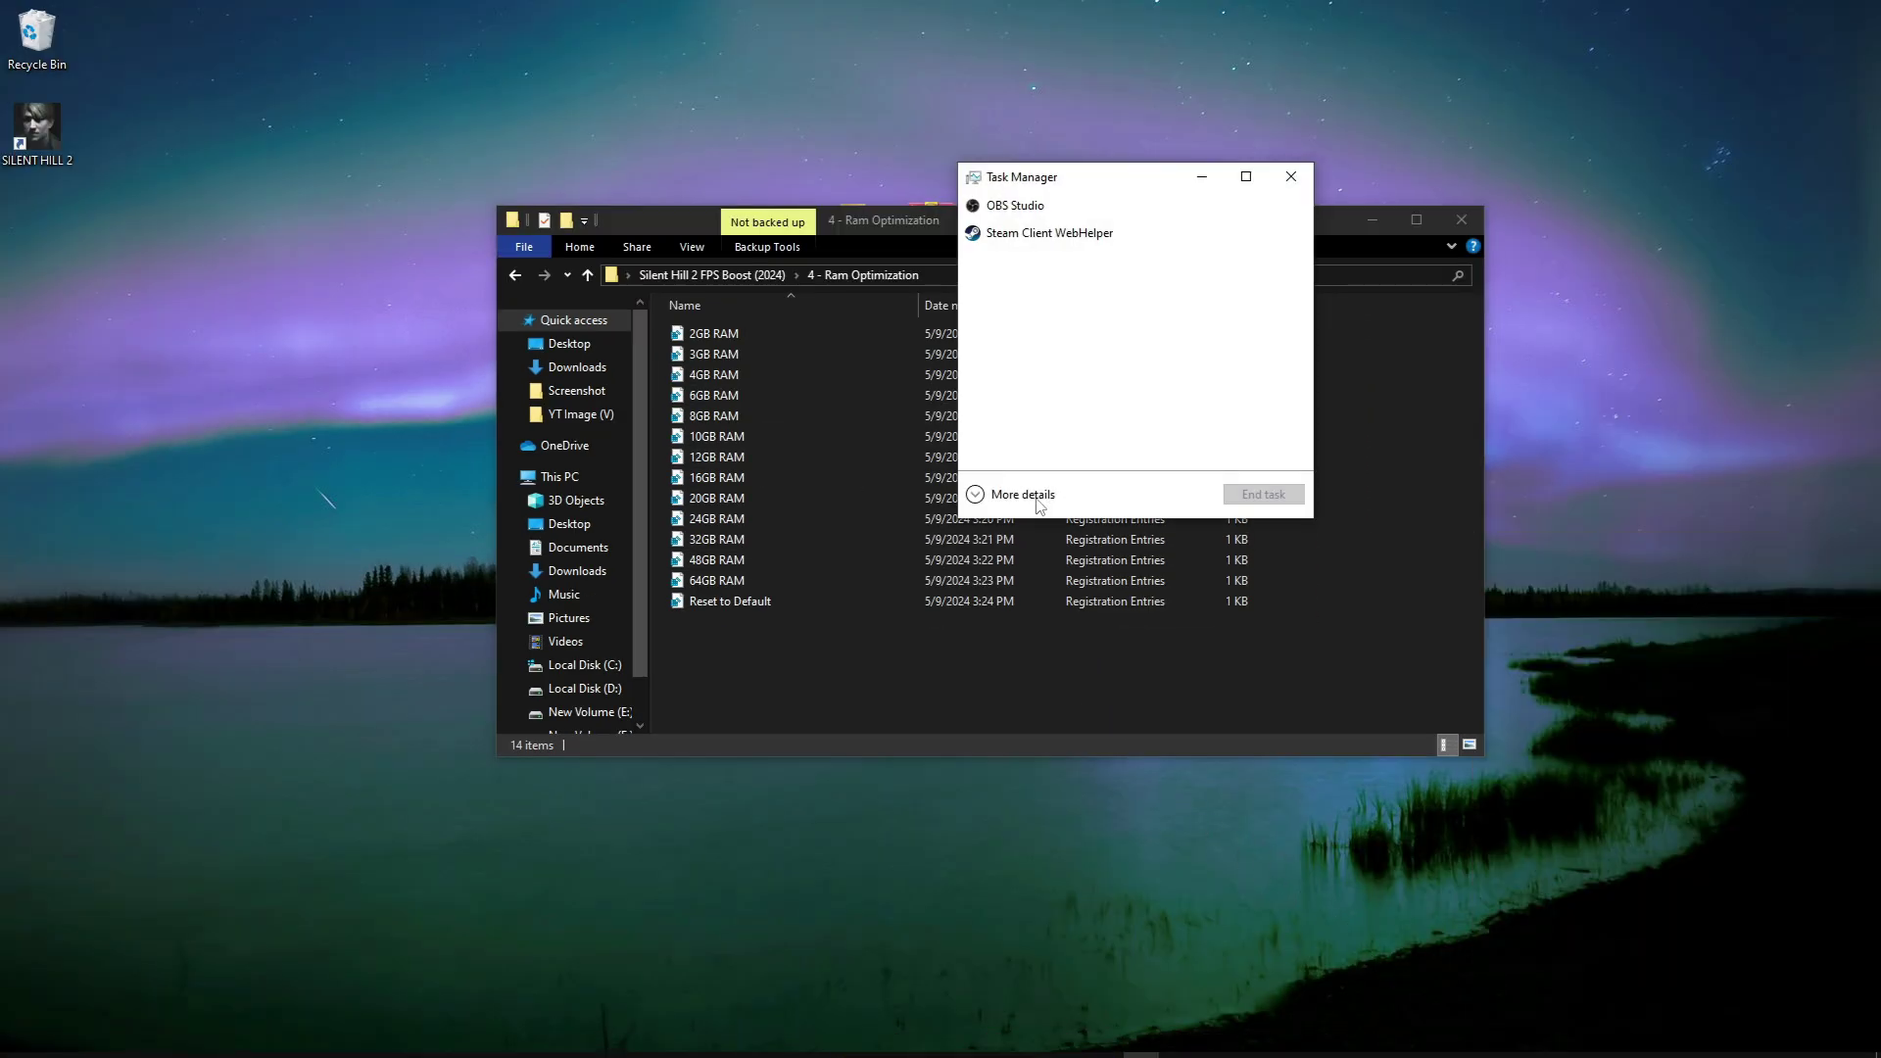
{"action": "left_click", "coordinate": [1024, 495]}
{"action": "left_click", "coordinate": [1046, 220]}
{"action": "left_click", "coordinate": [1028, 330]}
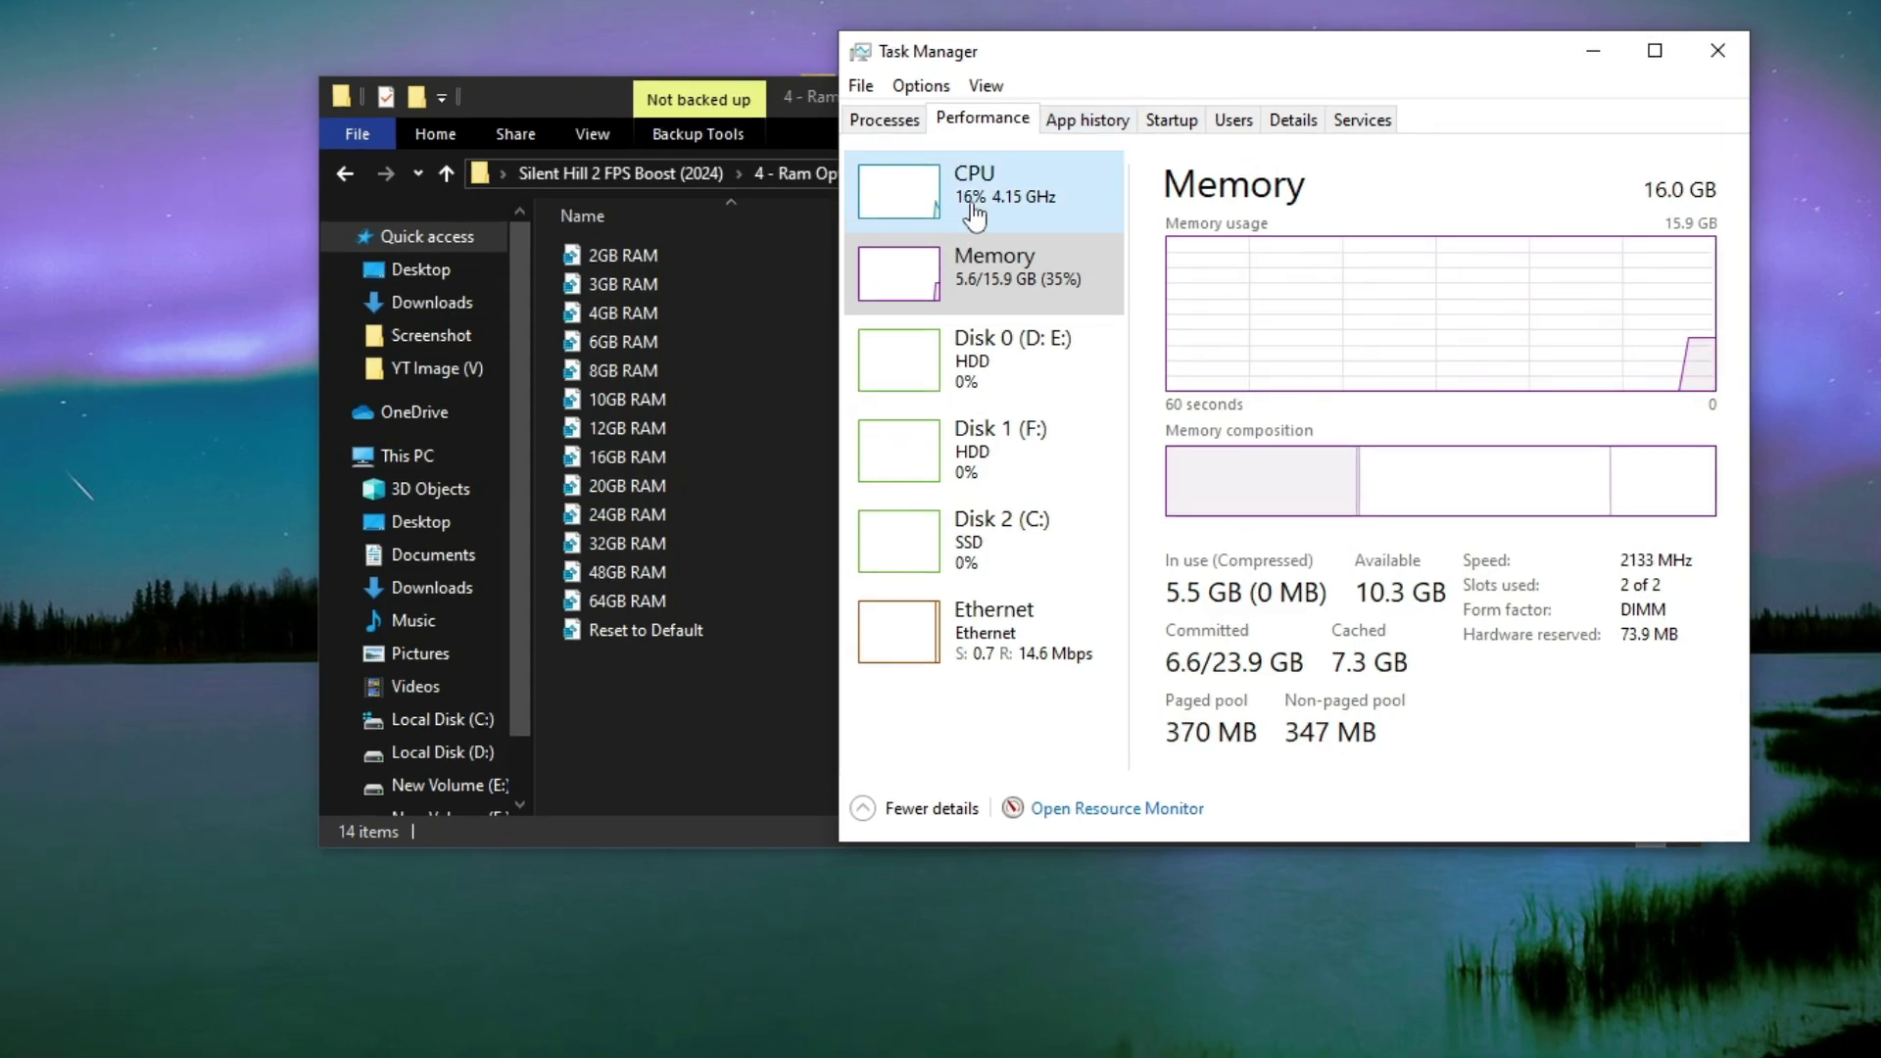
{"action": "left_click", "coordinate": [970, 223]}
{"action": "left_click", "coordinate": [963, 293]}
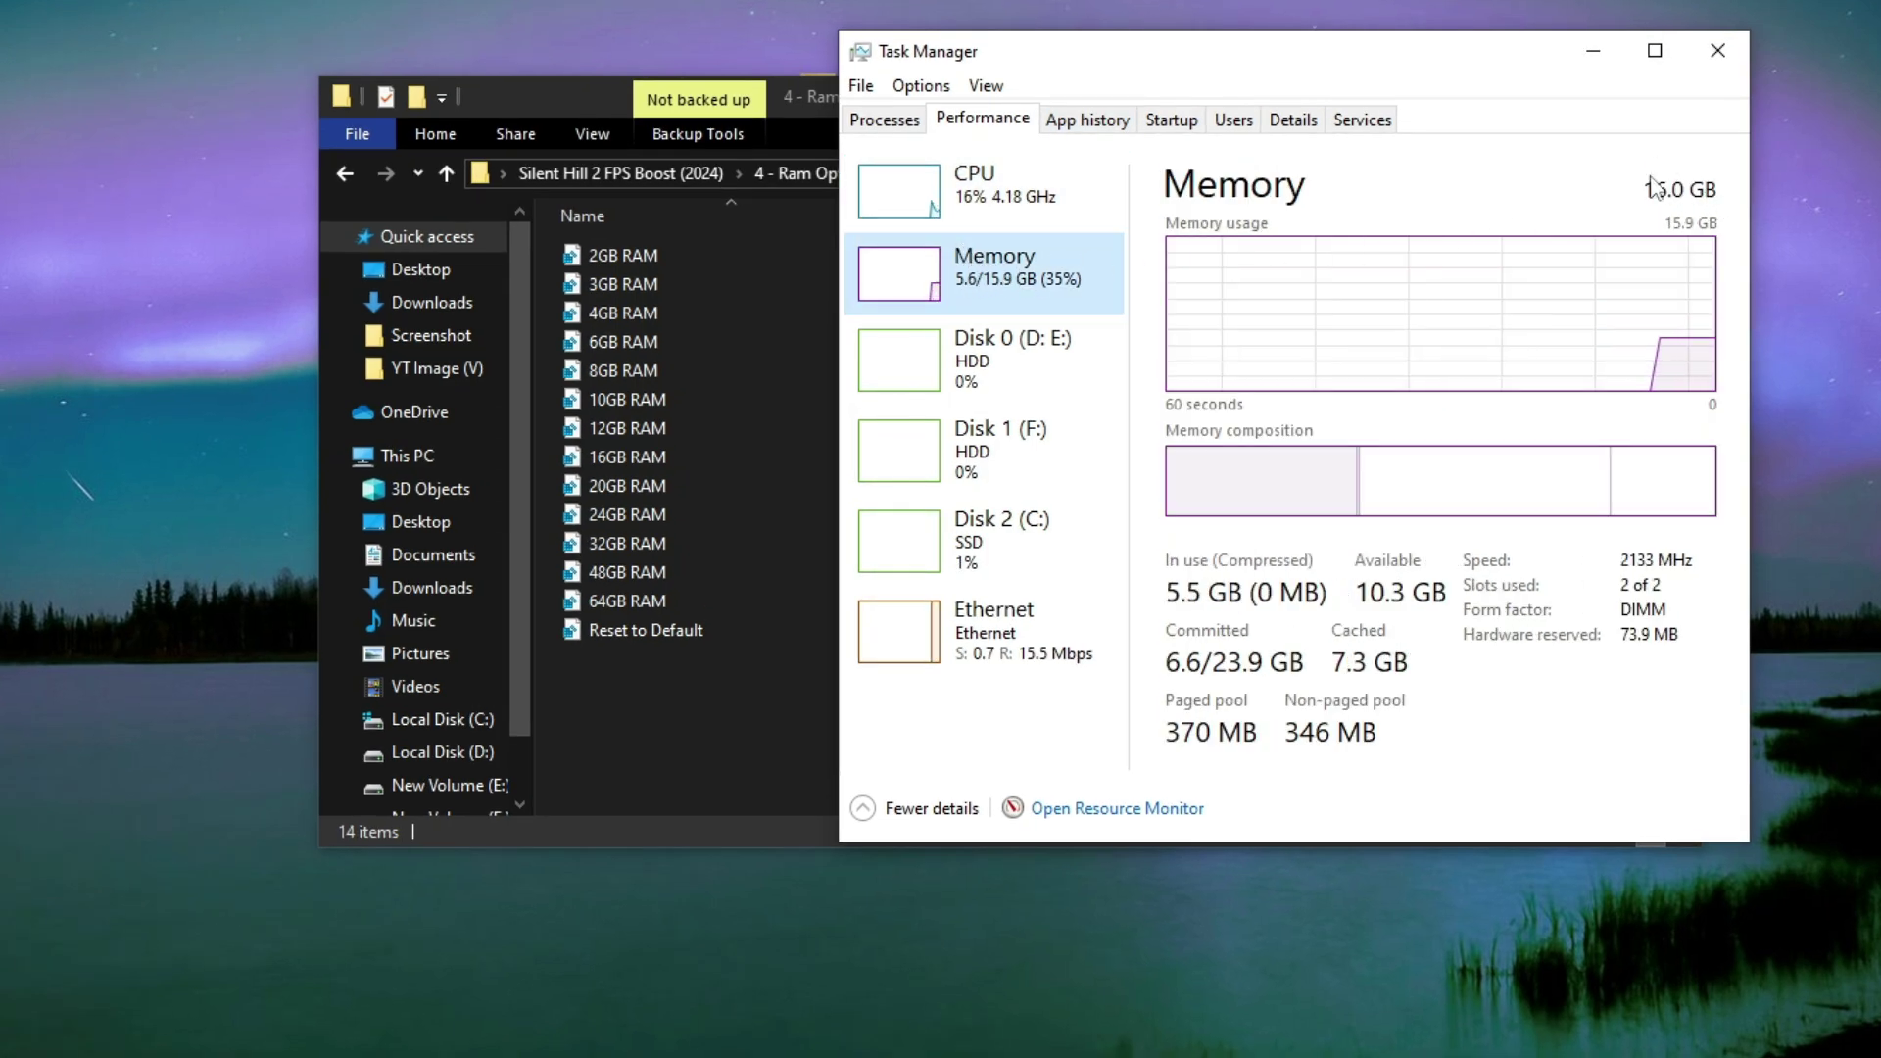
{"action": "left_click", "coordinate": [1717, 50]}
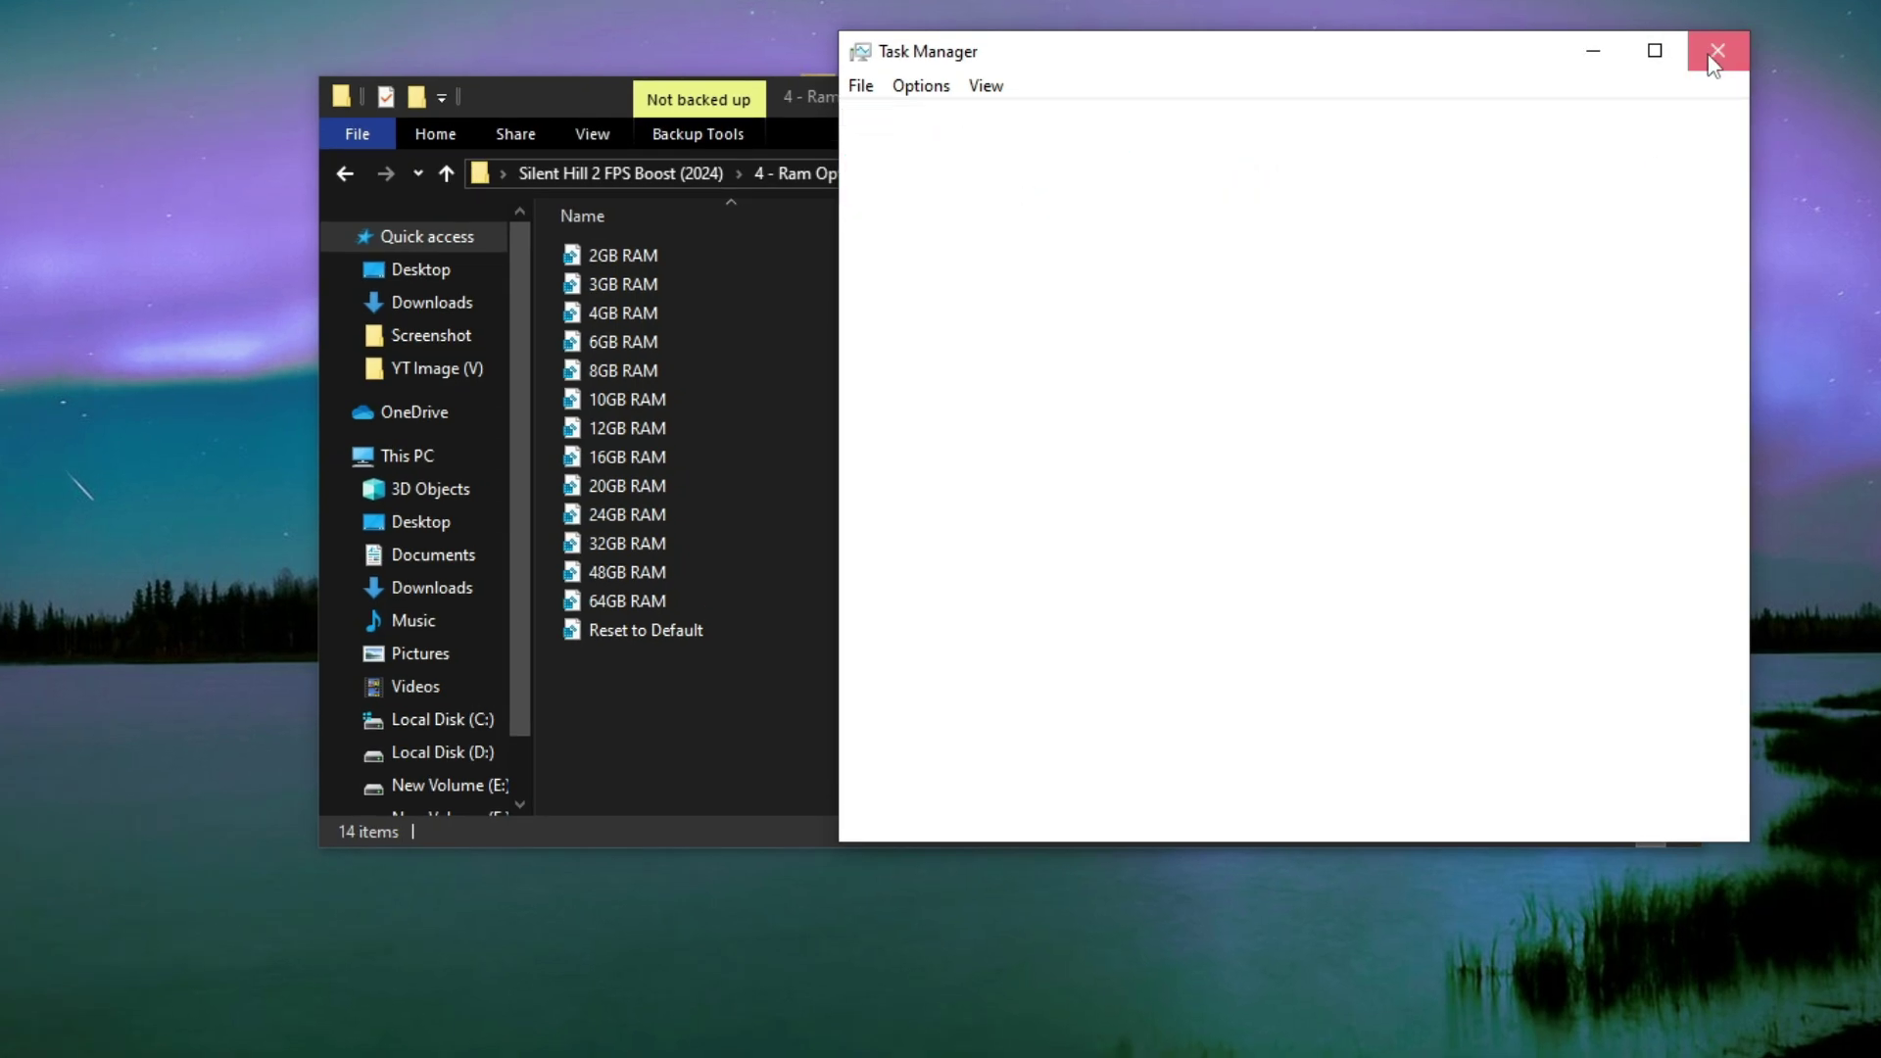
- Merge the 16GB RAM registry file into the registry, approving the changes
{"action": "left_click", "coordinate": [602, 460]}
{"action": "right_click", "coordinate": [601, 466]}
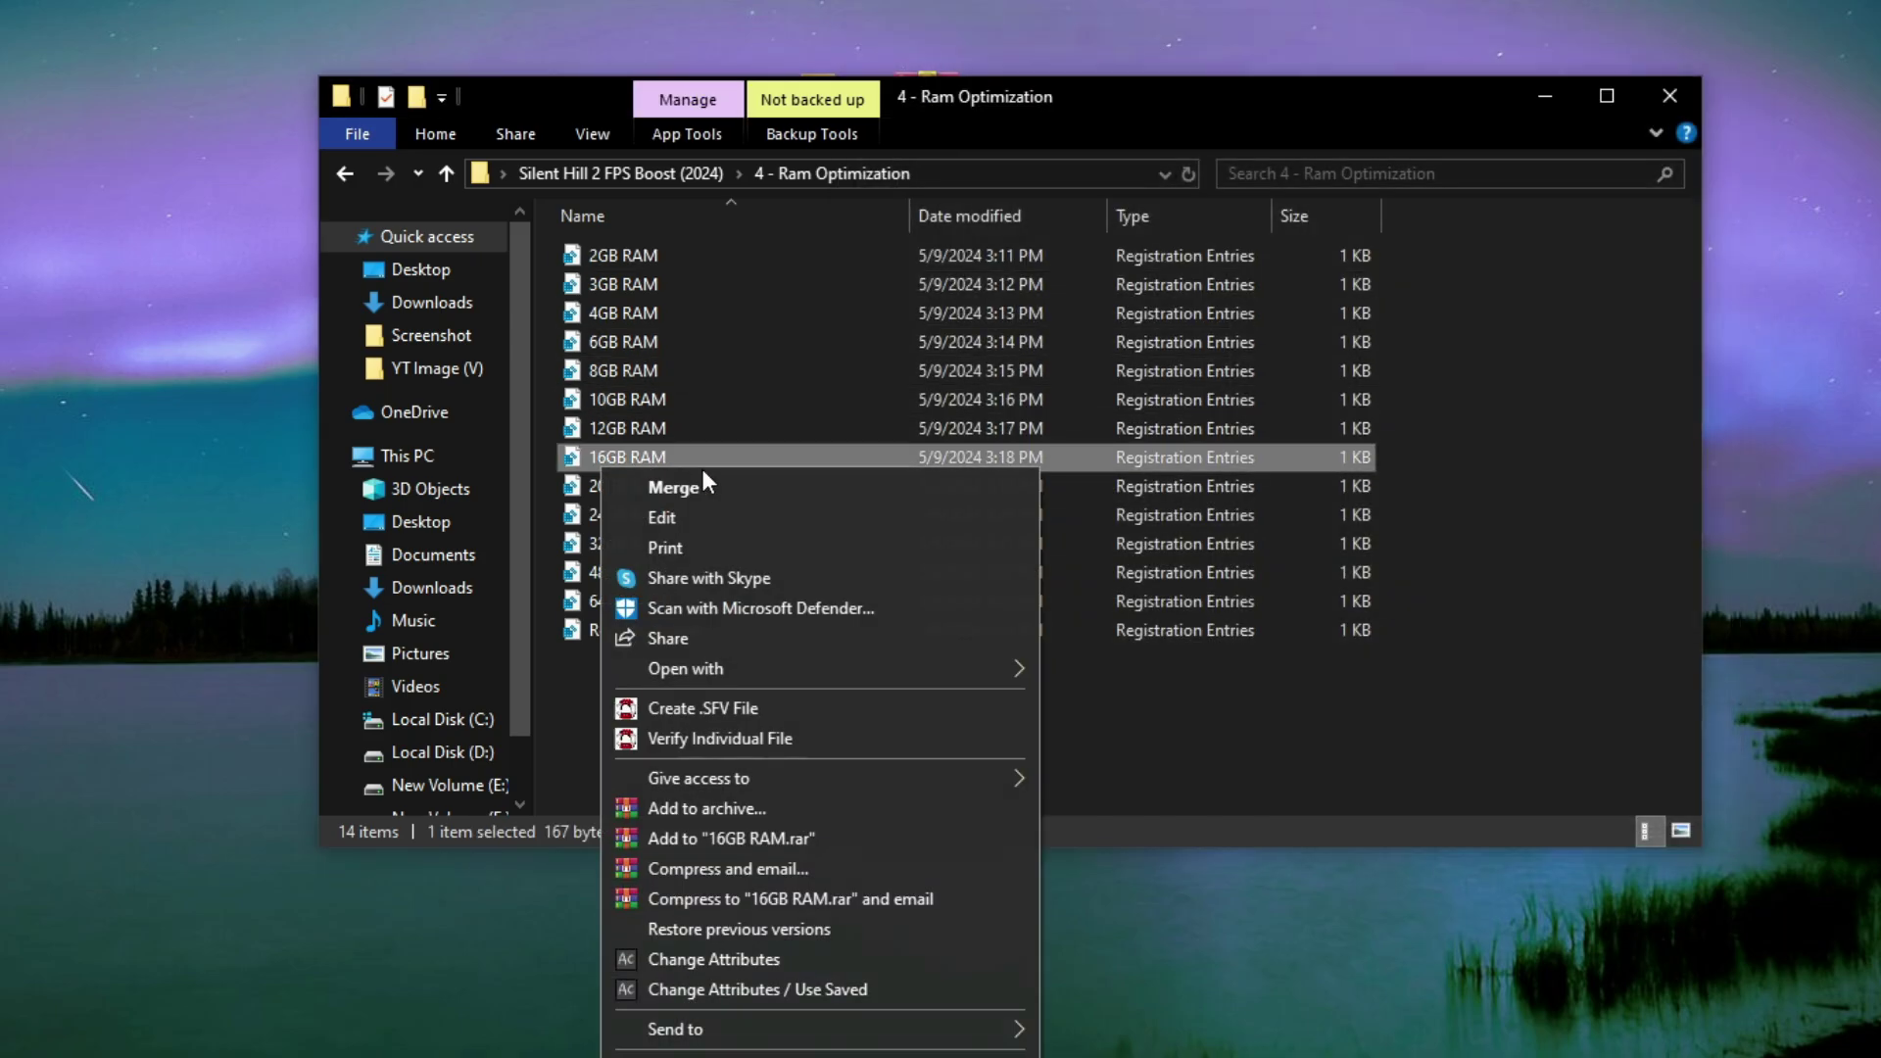
{"action": "left_click", "coordinate": [654, 487]}
{"action": "left_click", "coordinate": [861, 676]}
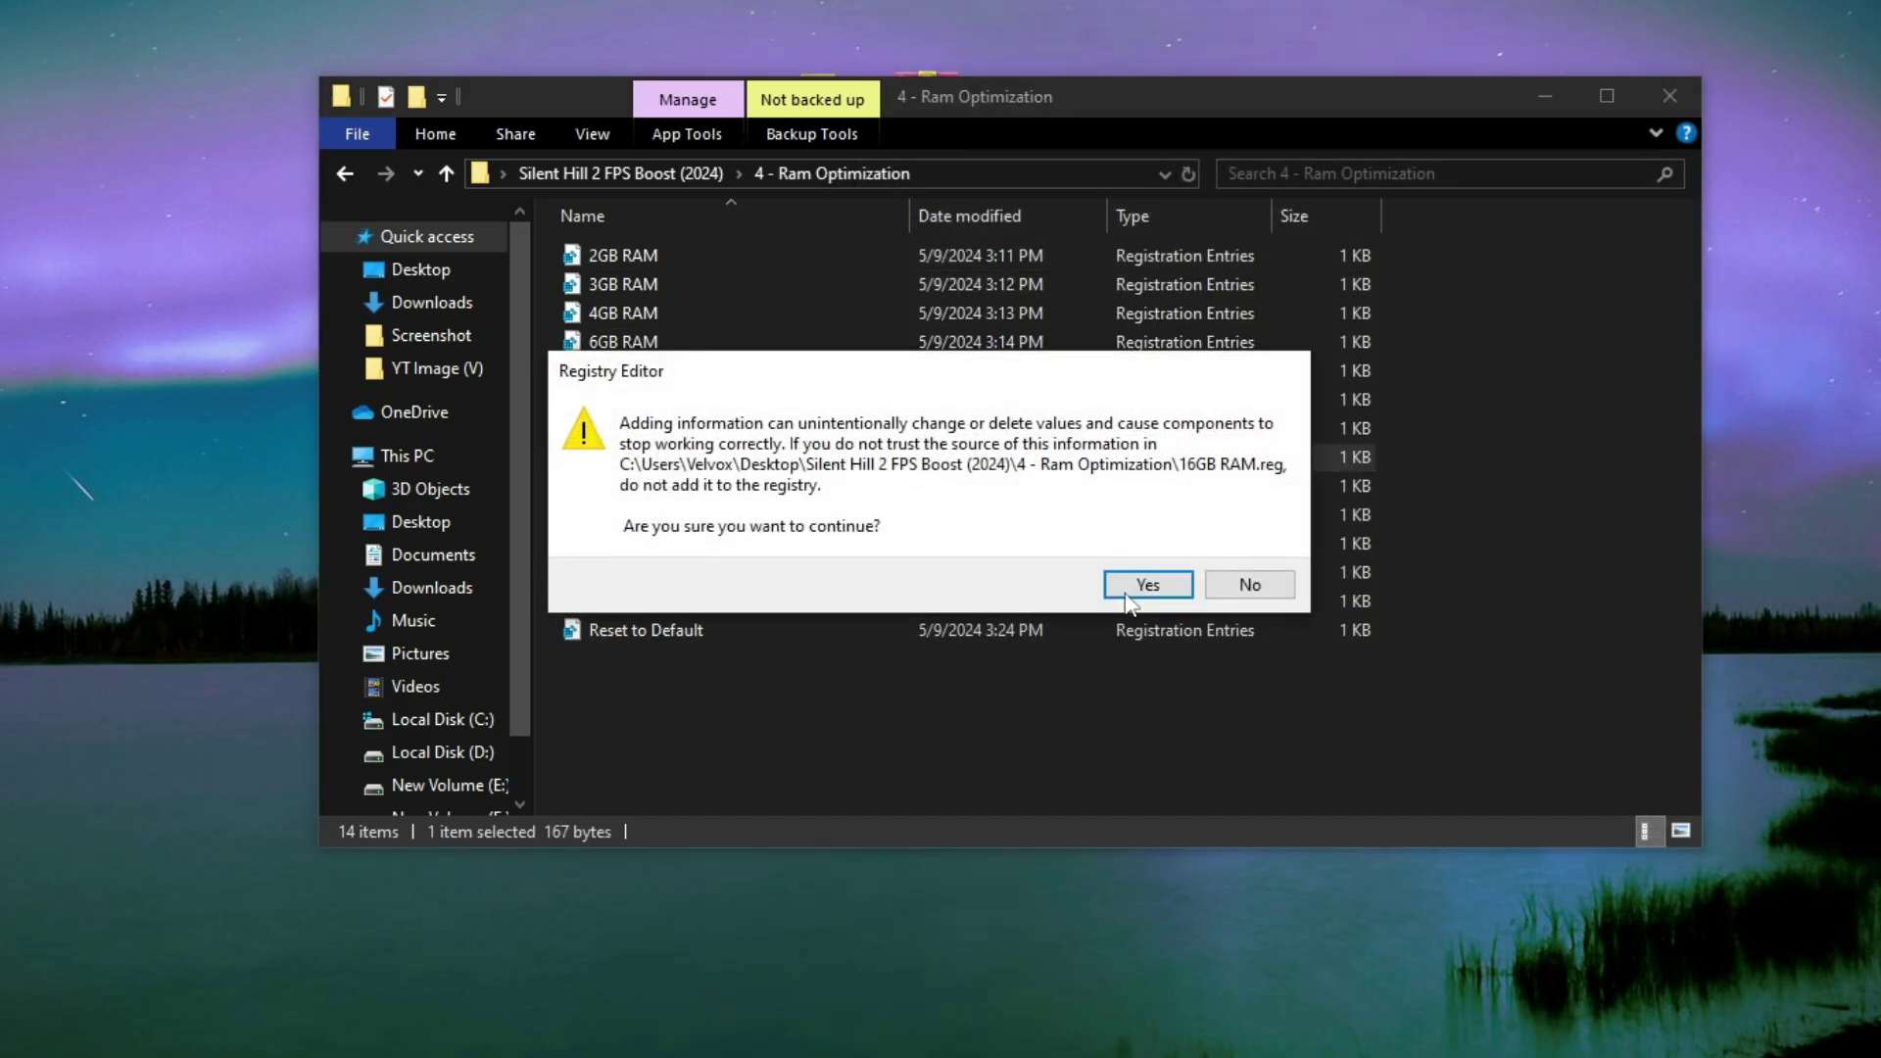
{"action": "left_click", "coordinate": [1134, 584]}
{"action": "left_click", "coordinate": [1244, 554]}
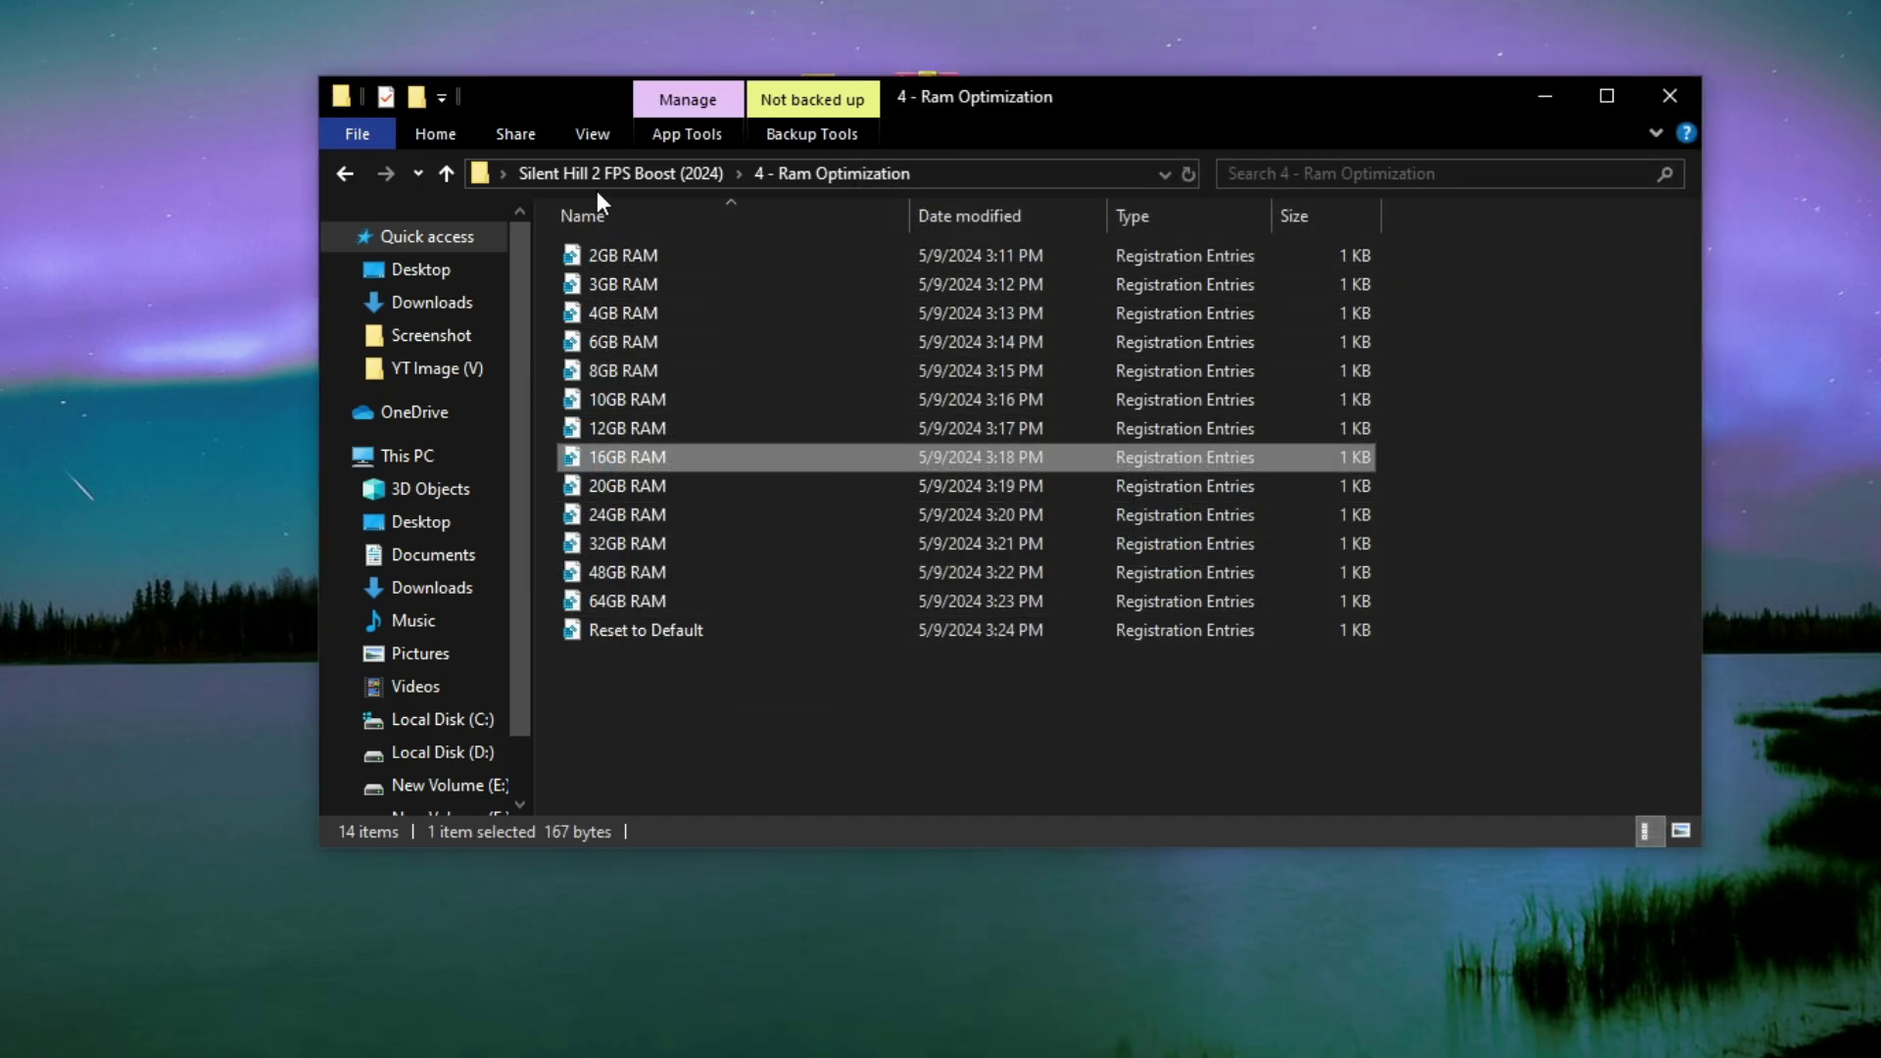
- Go to the pack's "5 - Unwanted Services" folder and merge the Disable Download Maps Manager file into the registry
{"action": "left_click", "coordinate": [593, 186]}
{"action": "right_click", "coordinate": [643, 370]}
{"action": "left_click", "coordinate": [723, 387]}
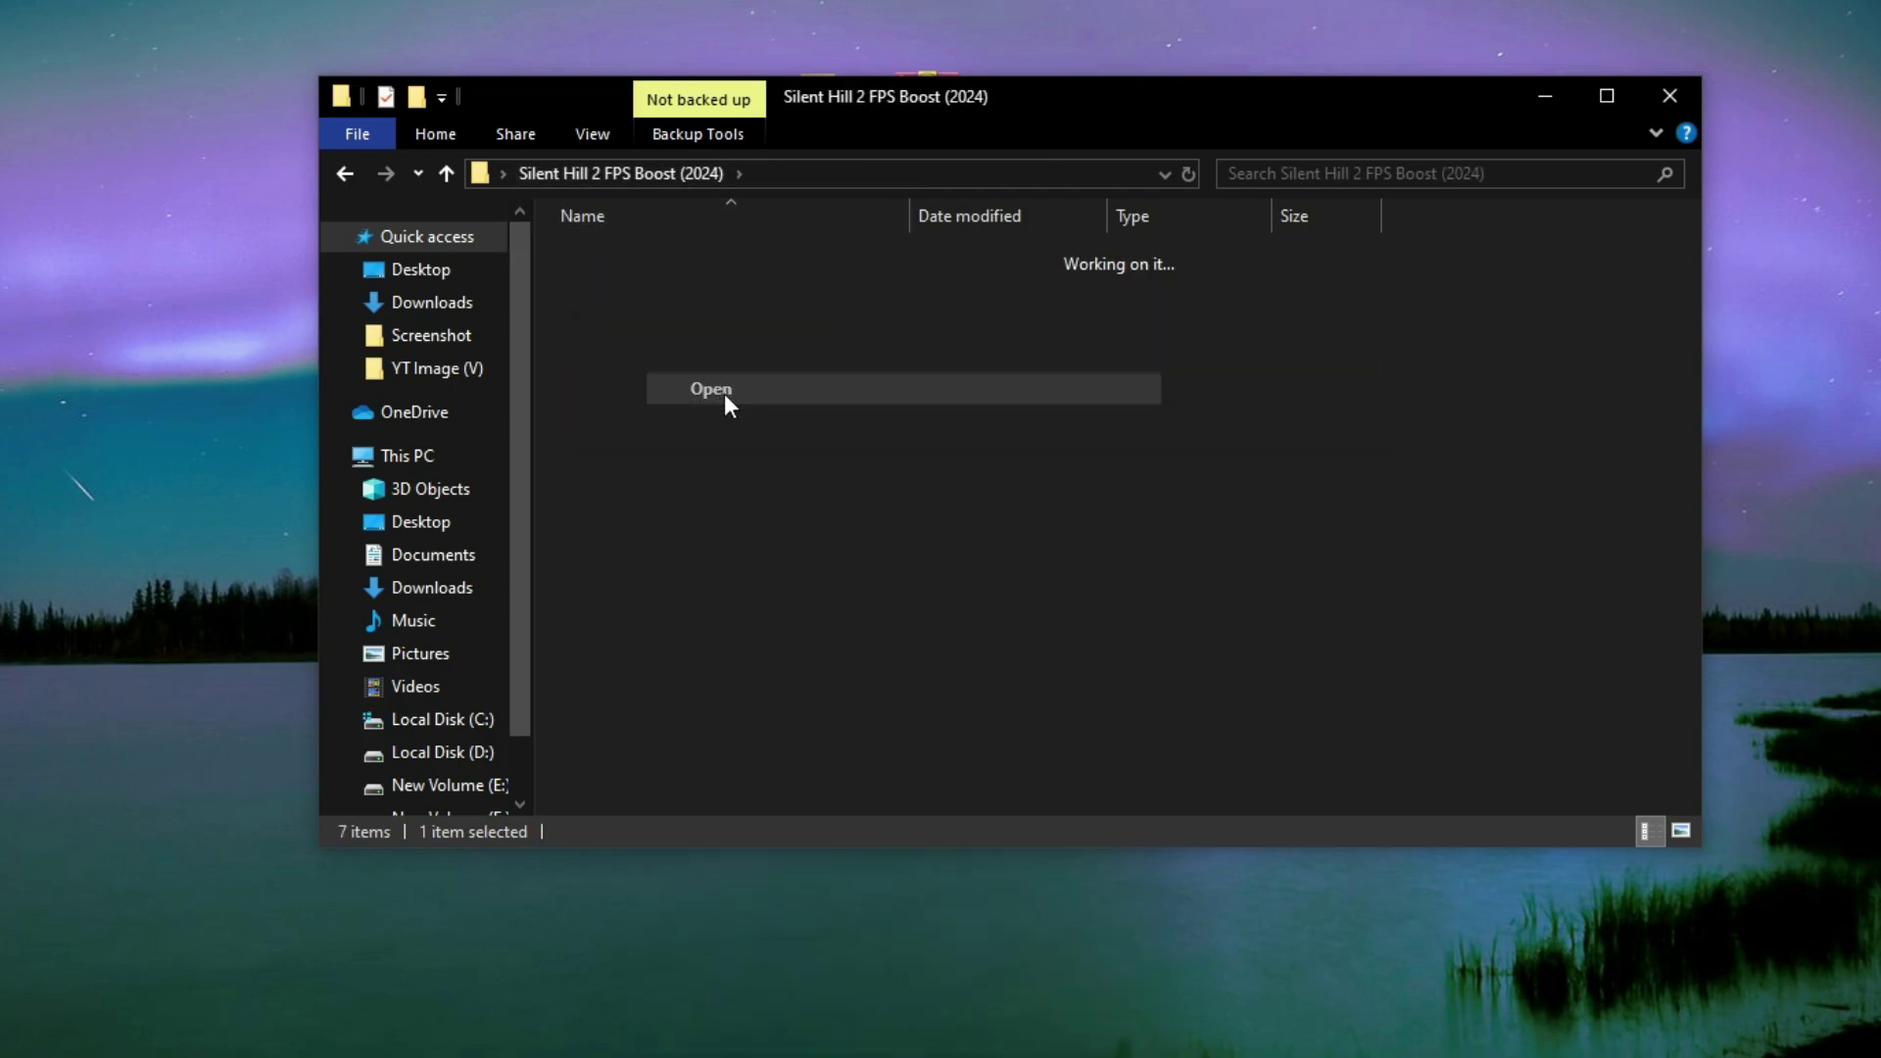
{"action": "left_click_drag", "start_coordinate": [802, 390], "coordinate": [586, 285]}
{"action": "left_click", "coordinate": [754, 362]}
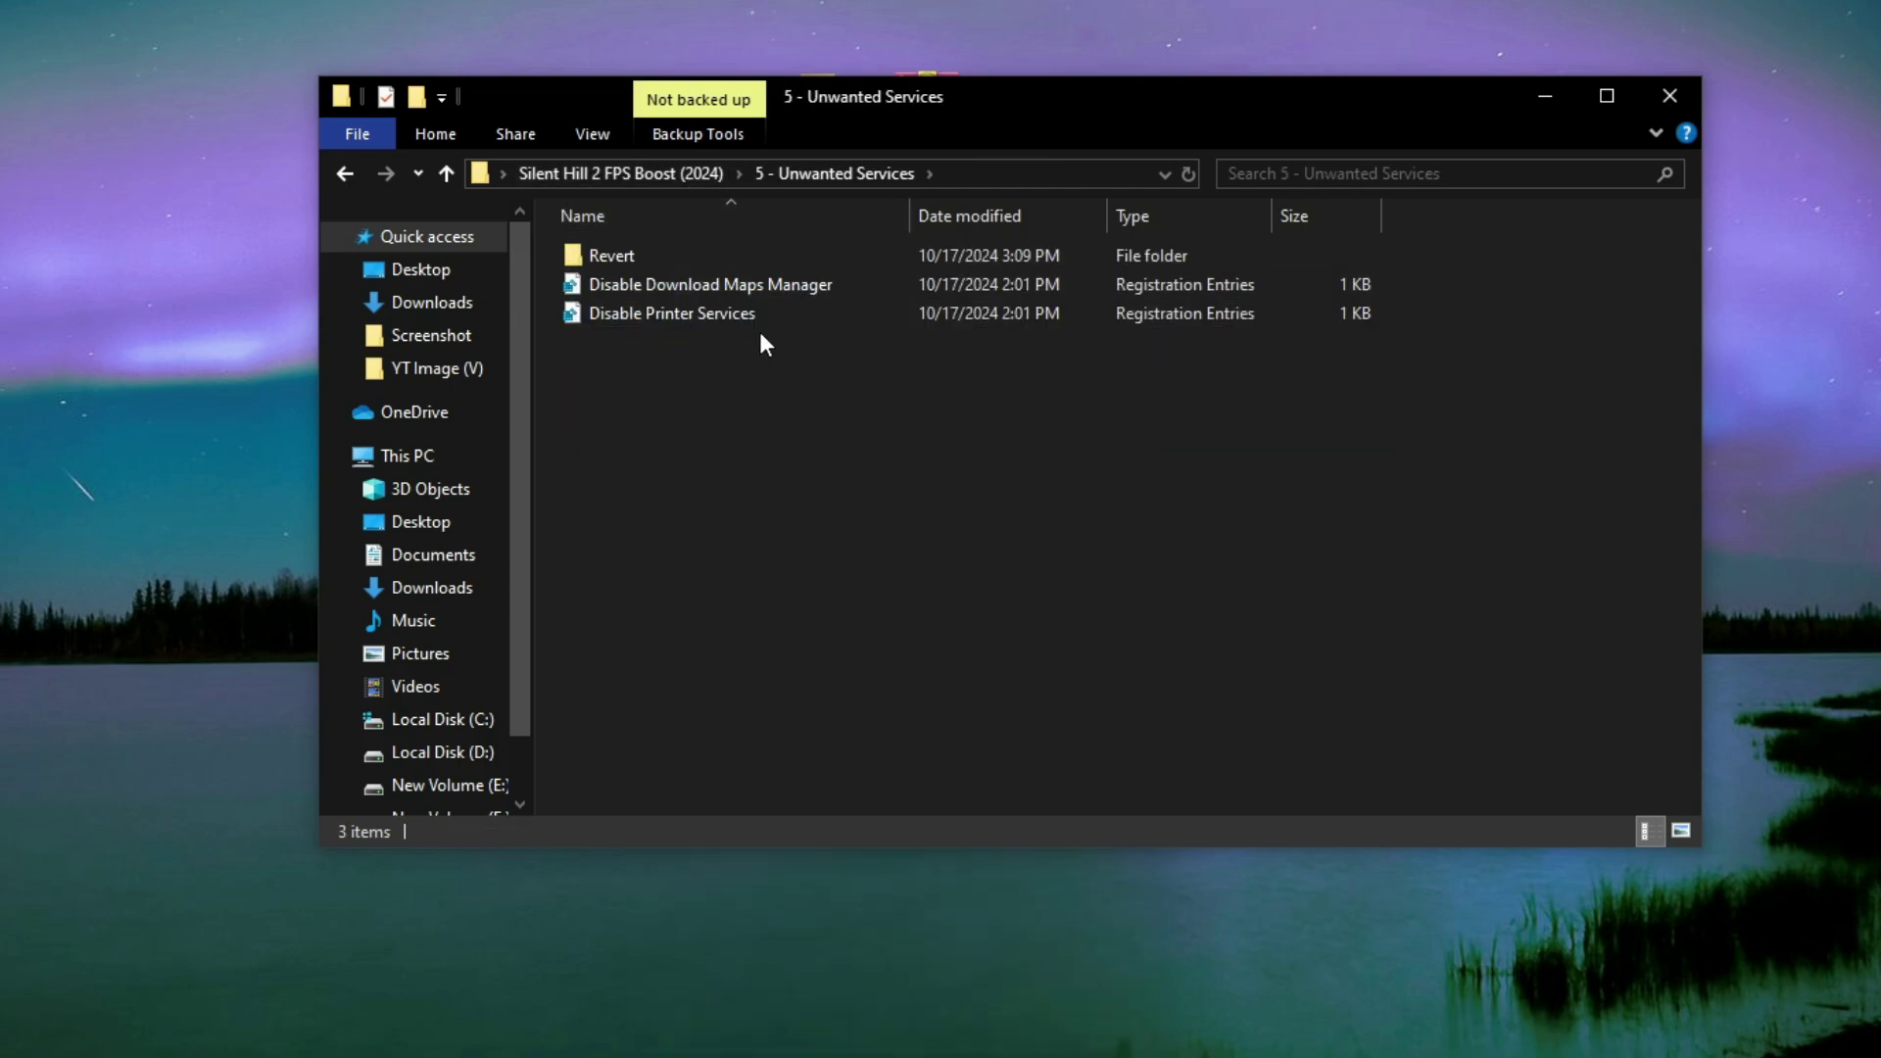
{"action": "left_click", "coordinate": [603, 284]}
{"action": "right_click", "coordinate": [621, 285]}
{"action": "left_click", "coordinate": [725, 304]}
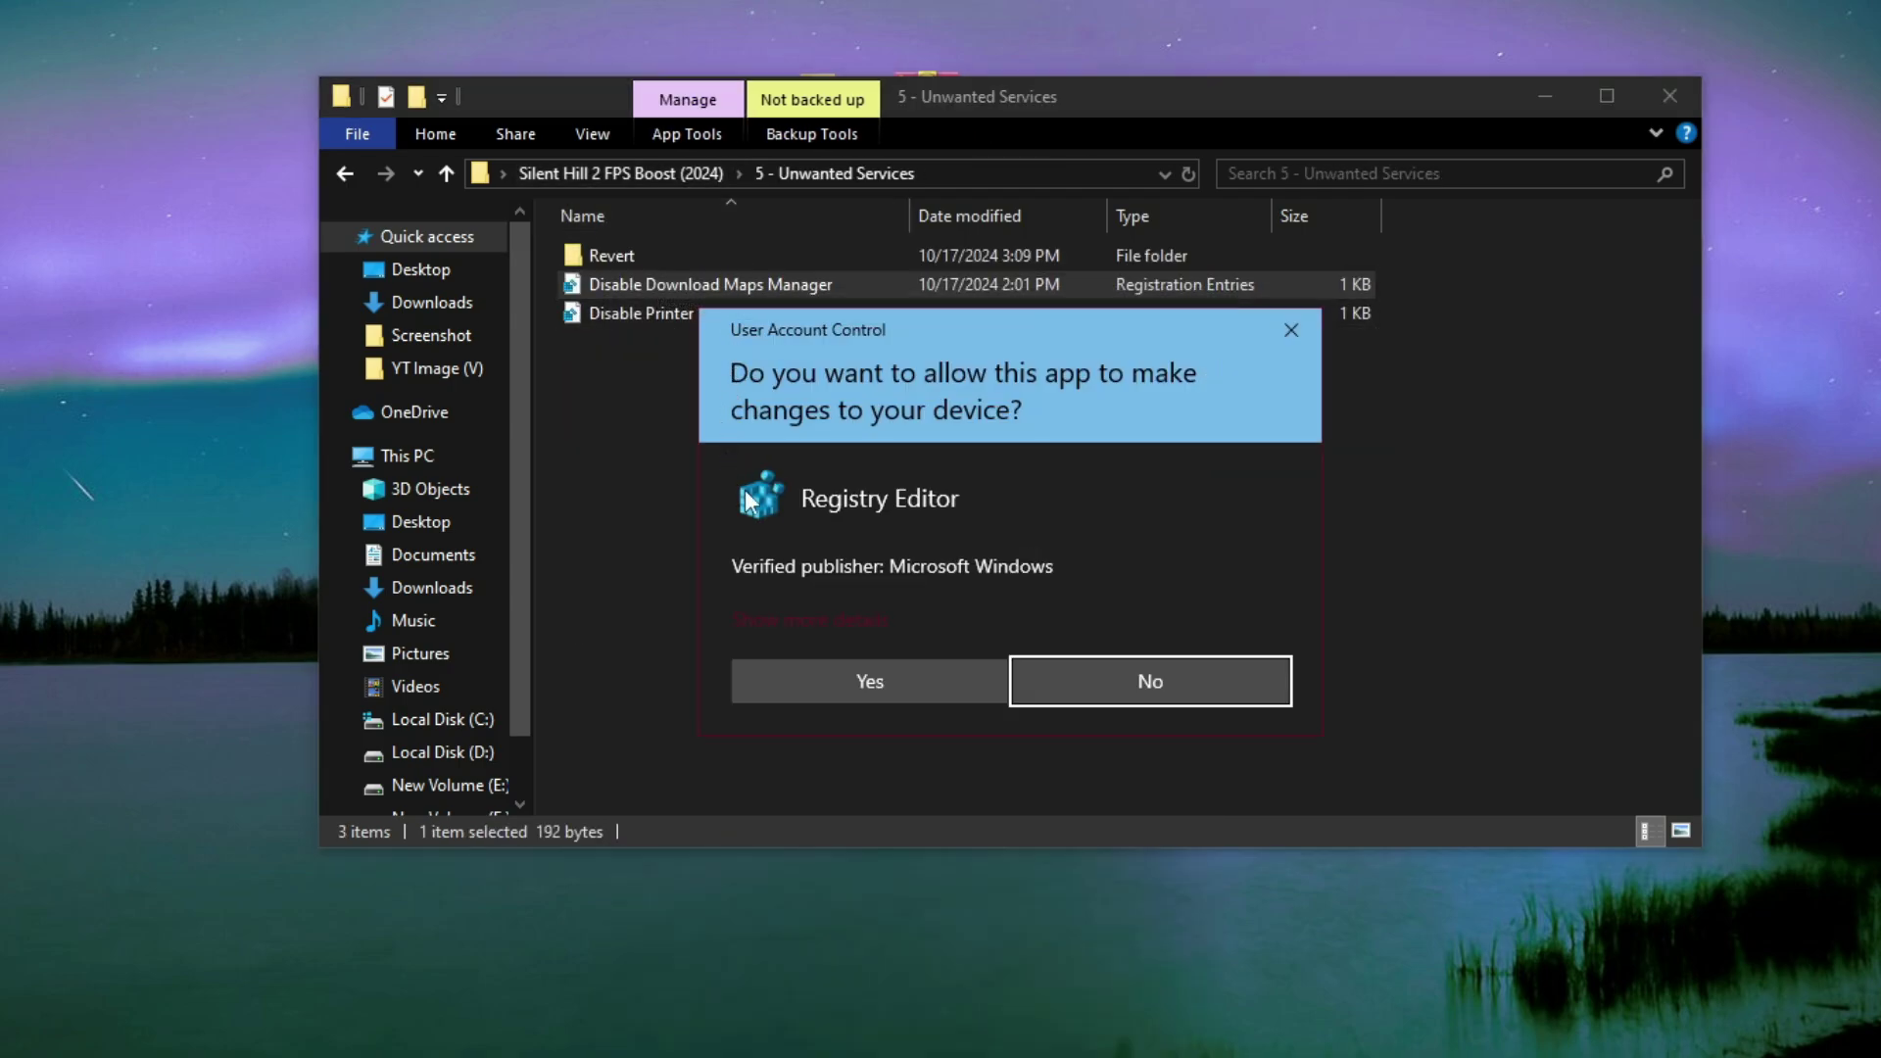
{"action": "left_click", "coordinate": [878, 680]}
{"action": "left_click", "coordinate": [1166, 583]}
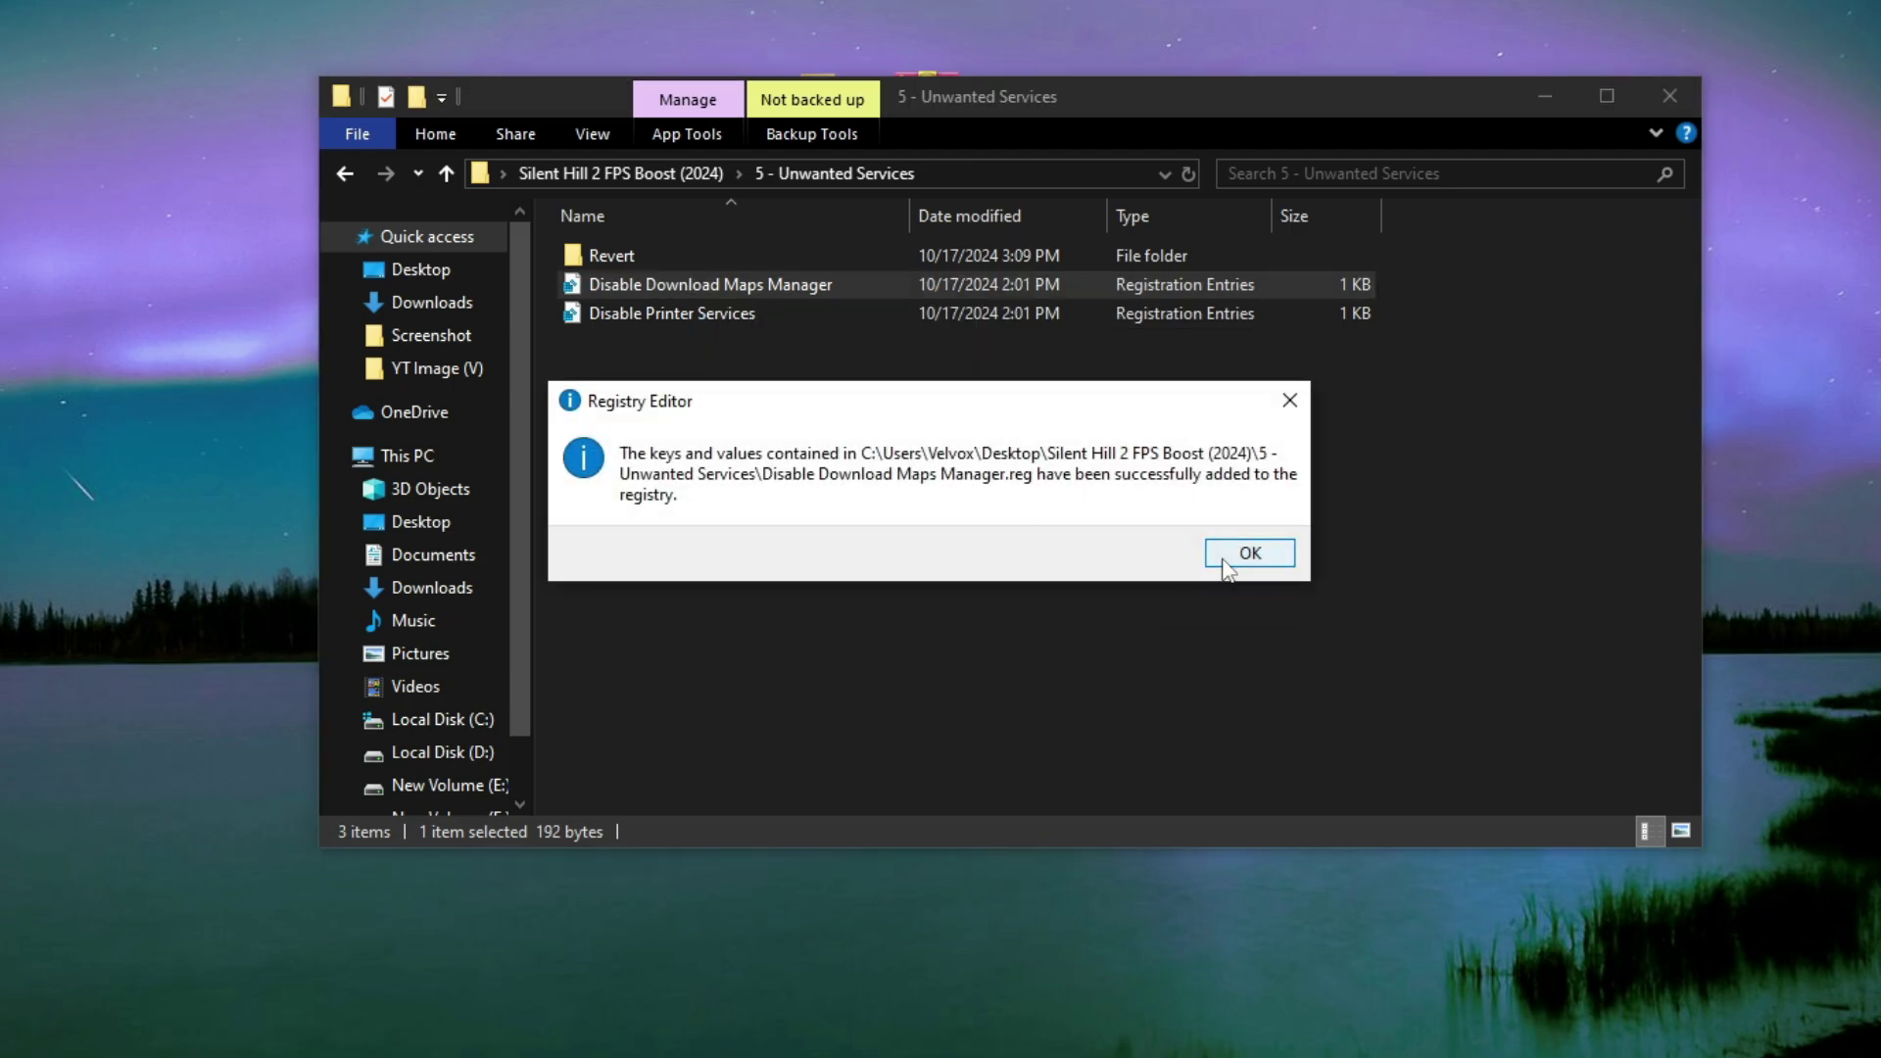
{"action": "left_click", "coordinate": [1248, 550]}
- Merge the Disable Printer Services registry file into the registry, approving the changes
{"action": "left_click", "coordinate": [625, 312]}
{"action": "right_click", "coordinate": [625, 312]}
{"action": "left_click", "coordinate": [714, 332]}
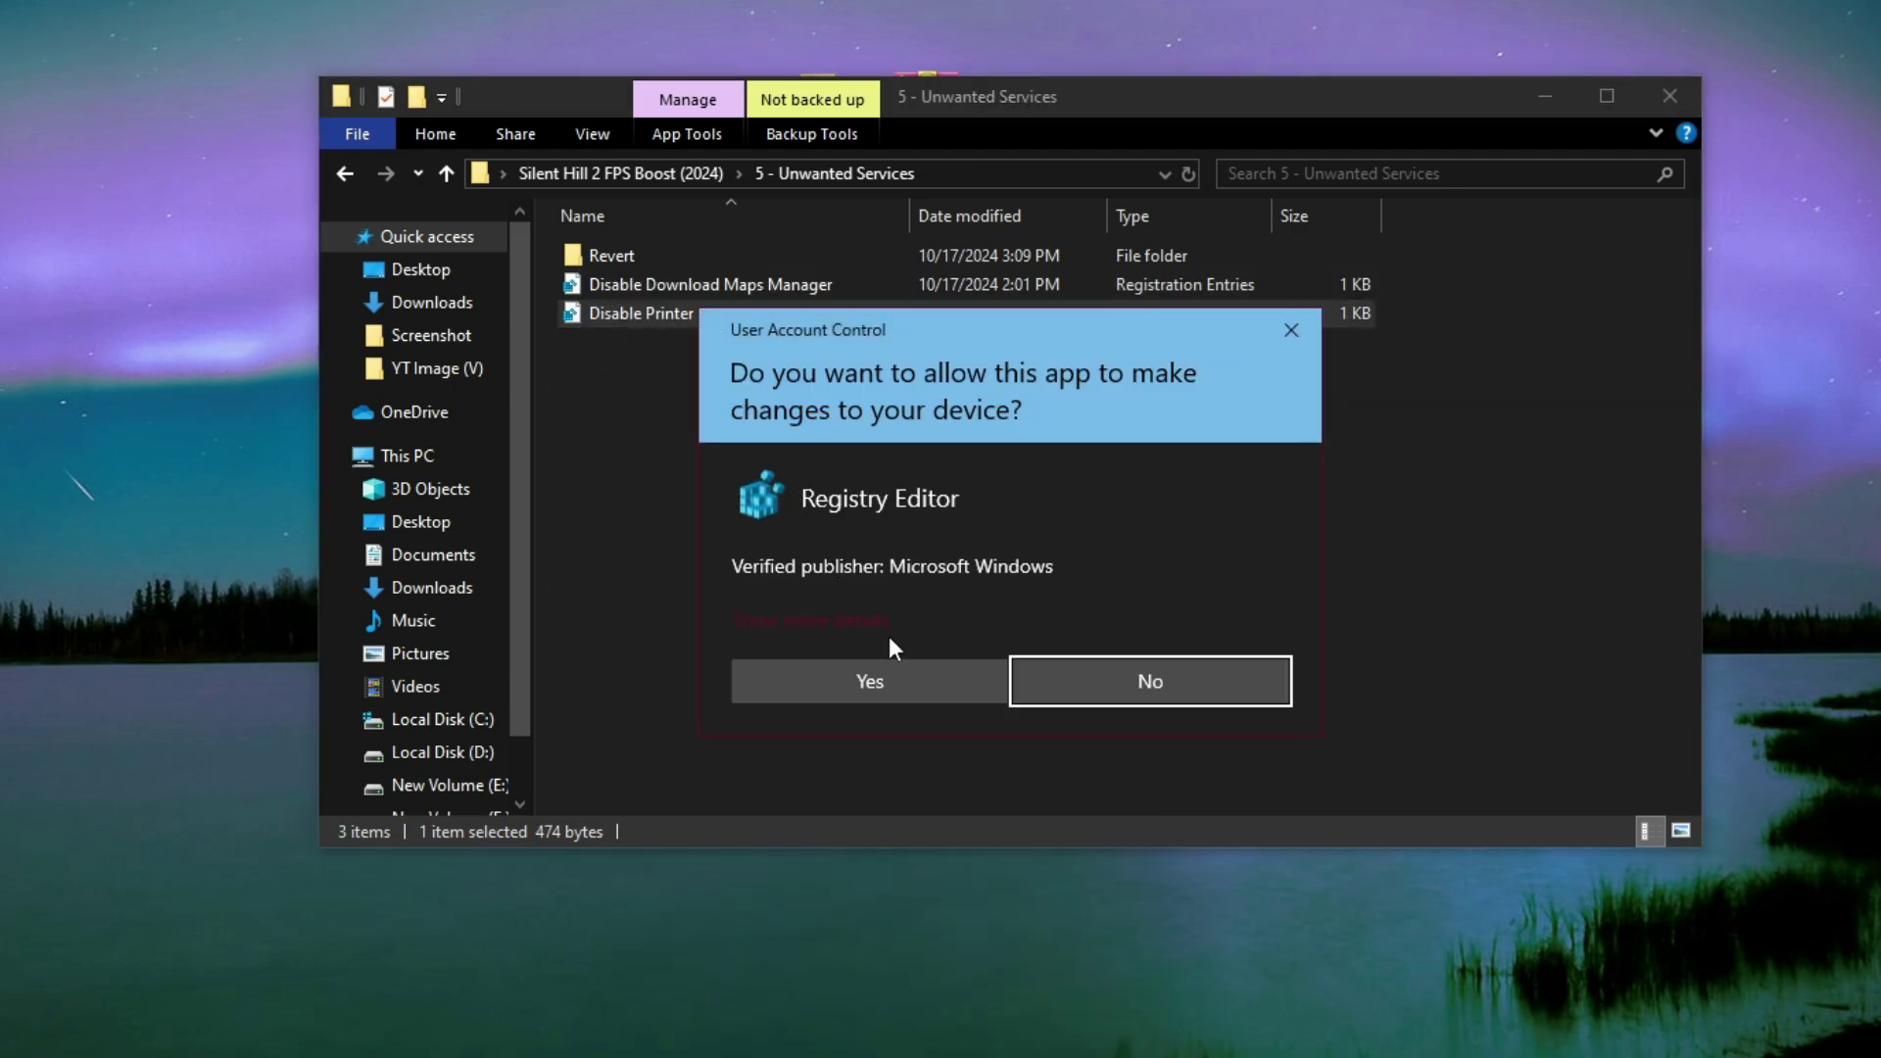
{"action": "left_click", "coordinate": [867, 679]}
{"action": "left_click", "coordinate": [1159, 582]}
{"action": "left_click", "coordinate": [1248, 545]}
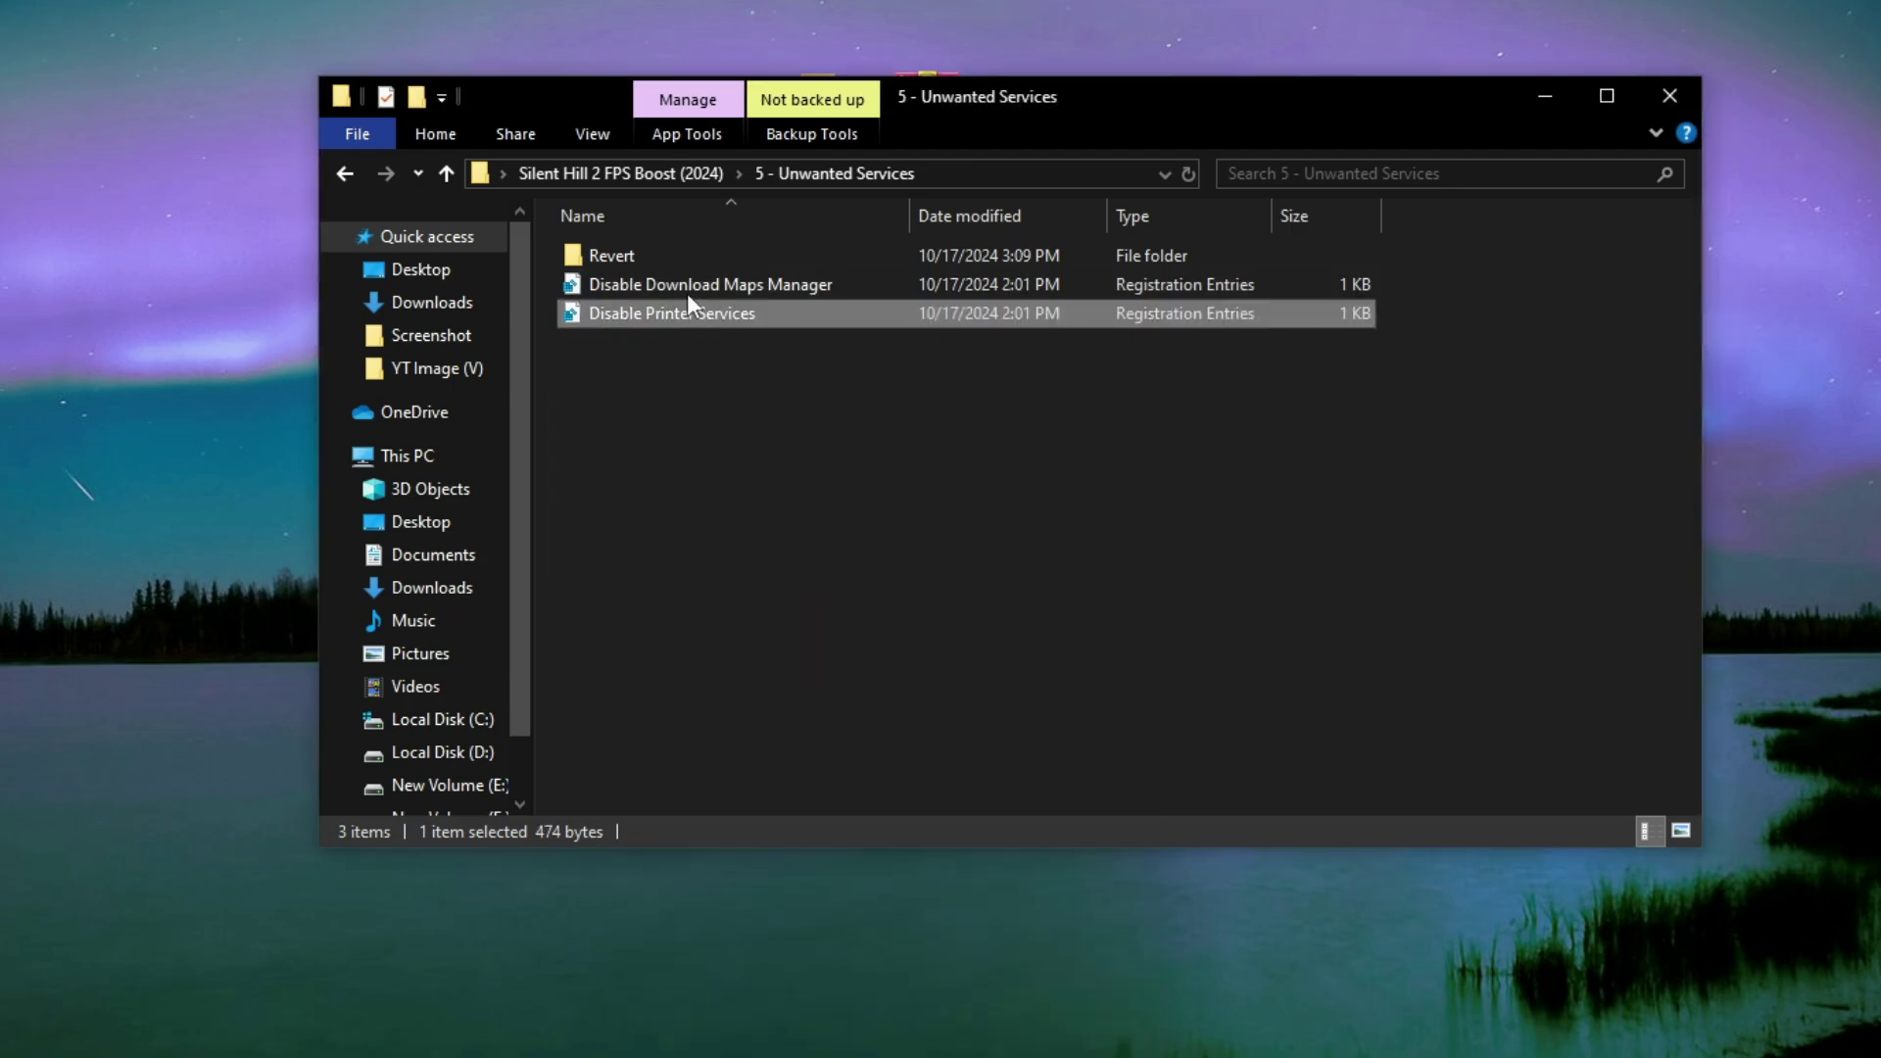
- Look through the service re-enabling files in the Revert folder and return to the "5 - Unwanted Services" folder
{"action": "double_click", "coordinate": [606, 259]}
{"action": "left_click_drag", "start_coordinate": [702, 369], "coordinate": [576, 256]}
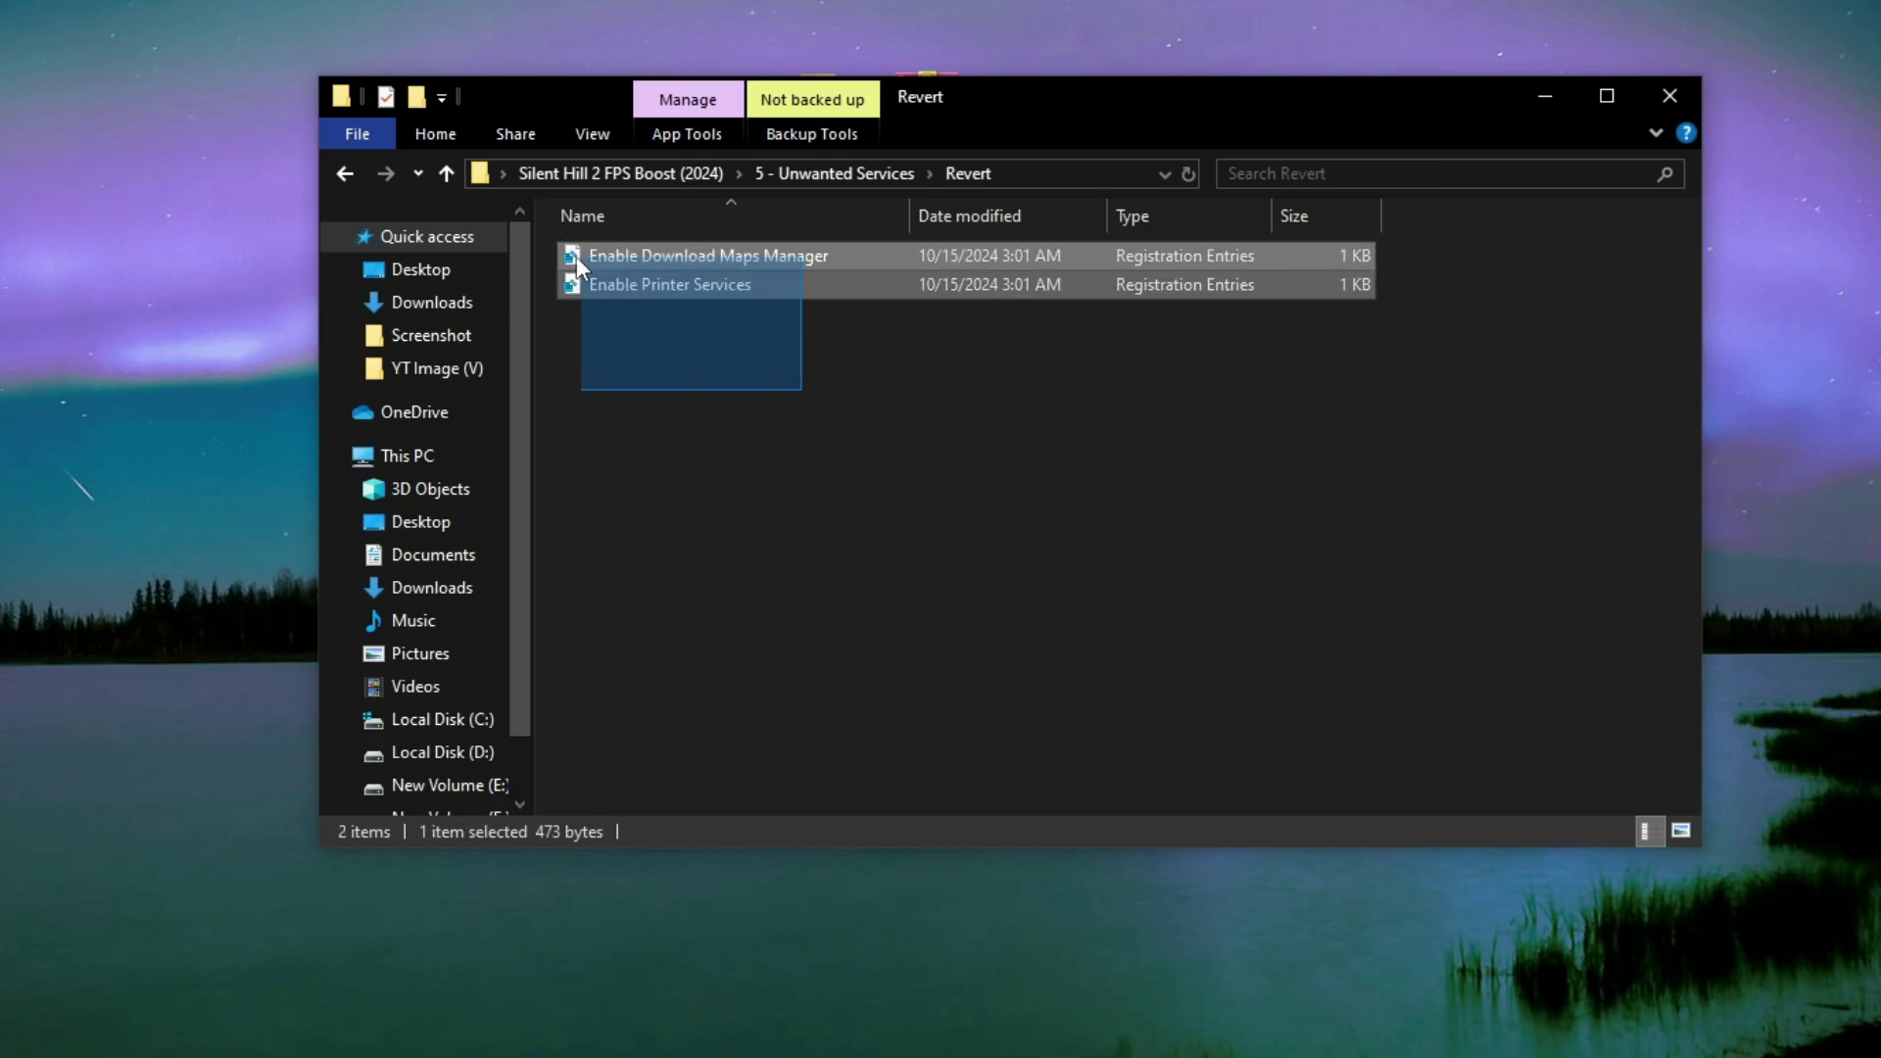
{"action": "left_click", "coordinate": [701, 369]}
{"action": "left_click", "coordinate": [346, 174]}
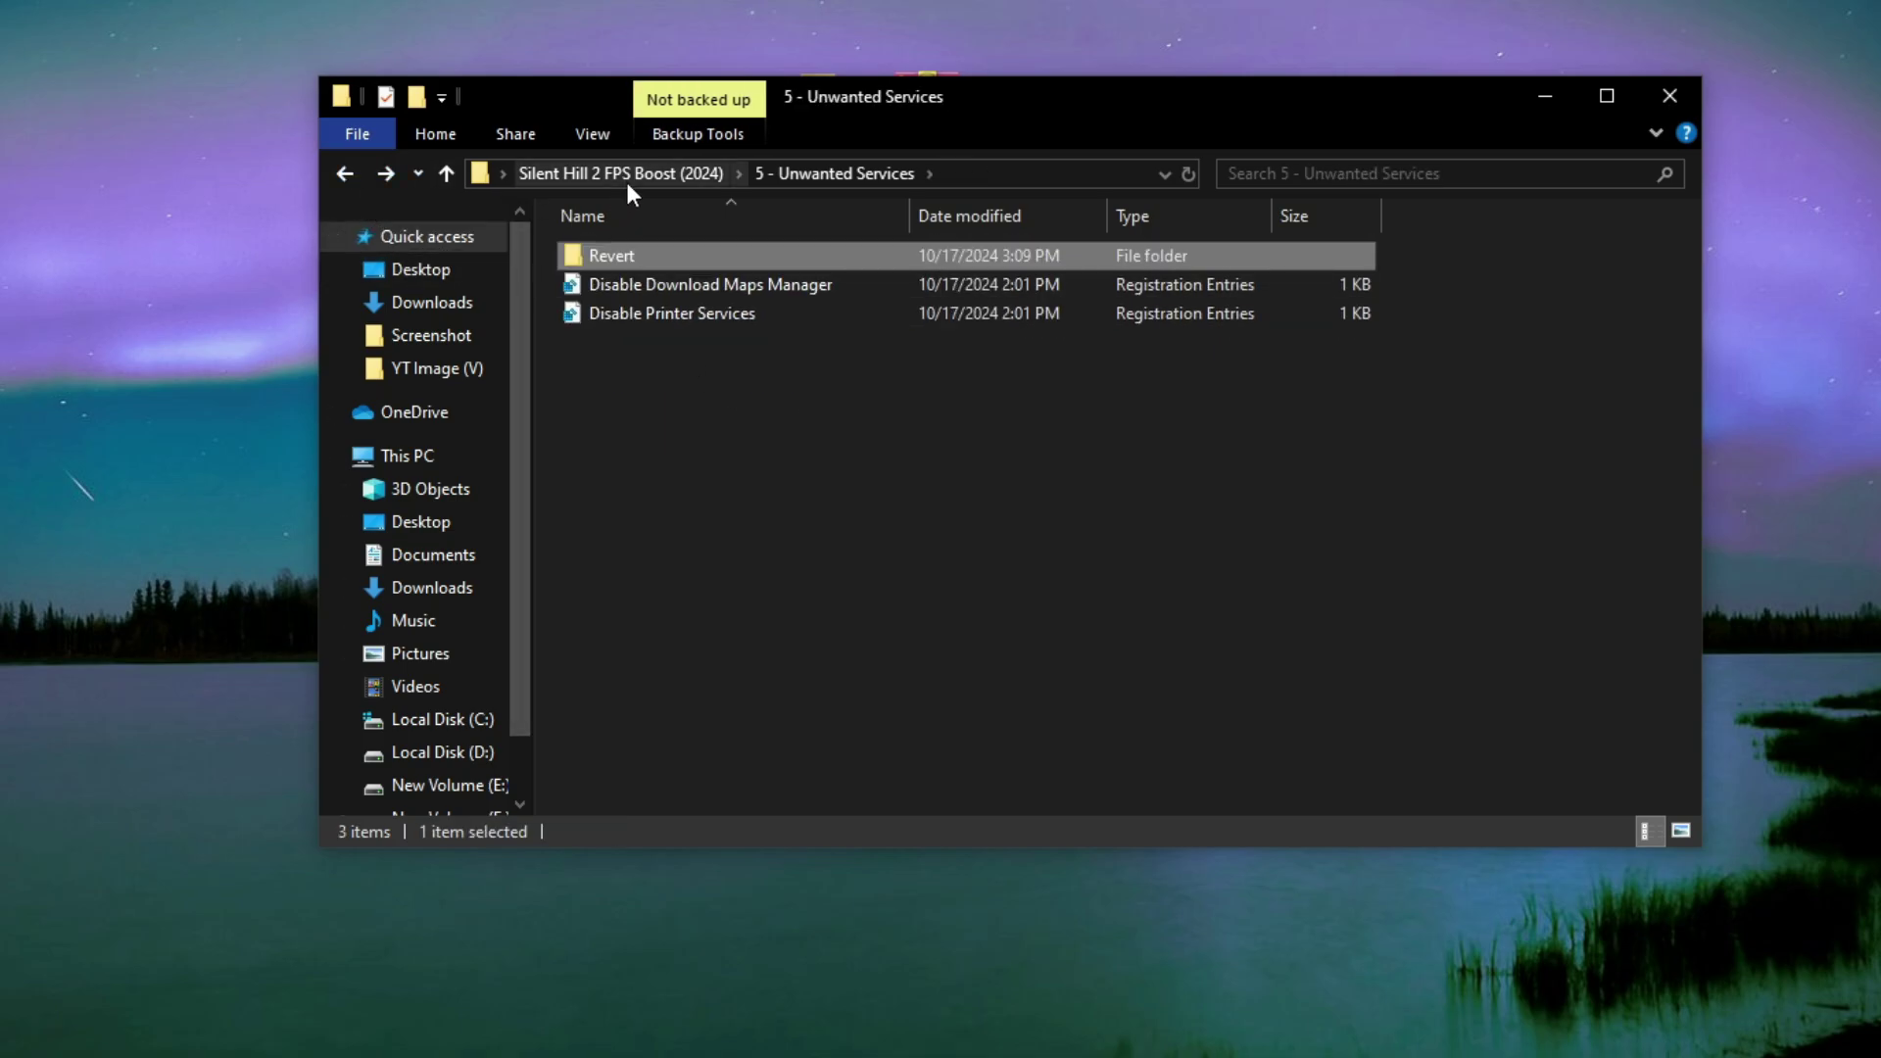
- Return to the pack's main folder and open the "6 - Best CPU Booster" folder
{"action": "left_click", "coordinate": [627, 180]}
{"action": "left_click", "coordinate": [643, 407]}
{"action": "right_click", "coordinate": [643, 408]}
{"action": "left_click", "coordinate": [796, 426]}
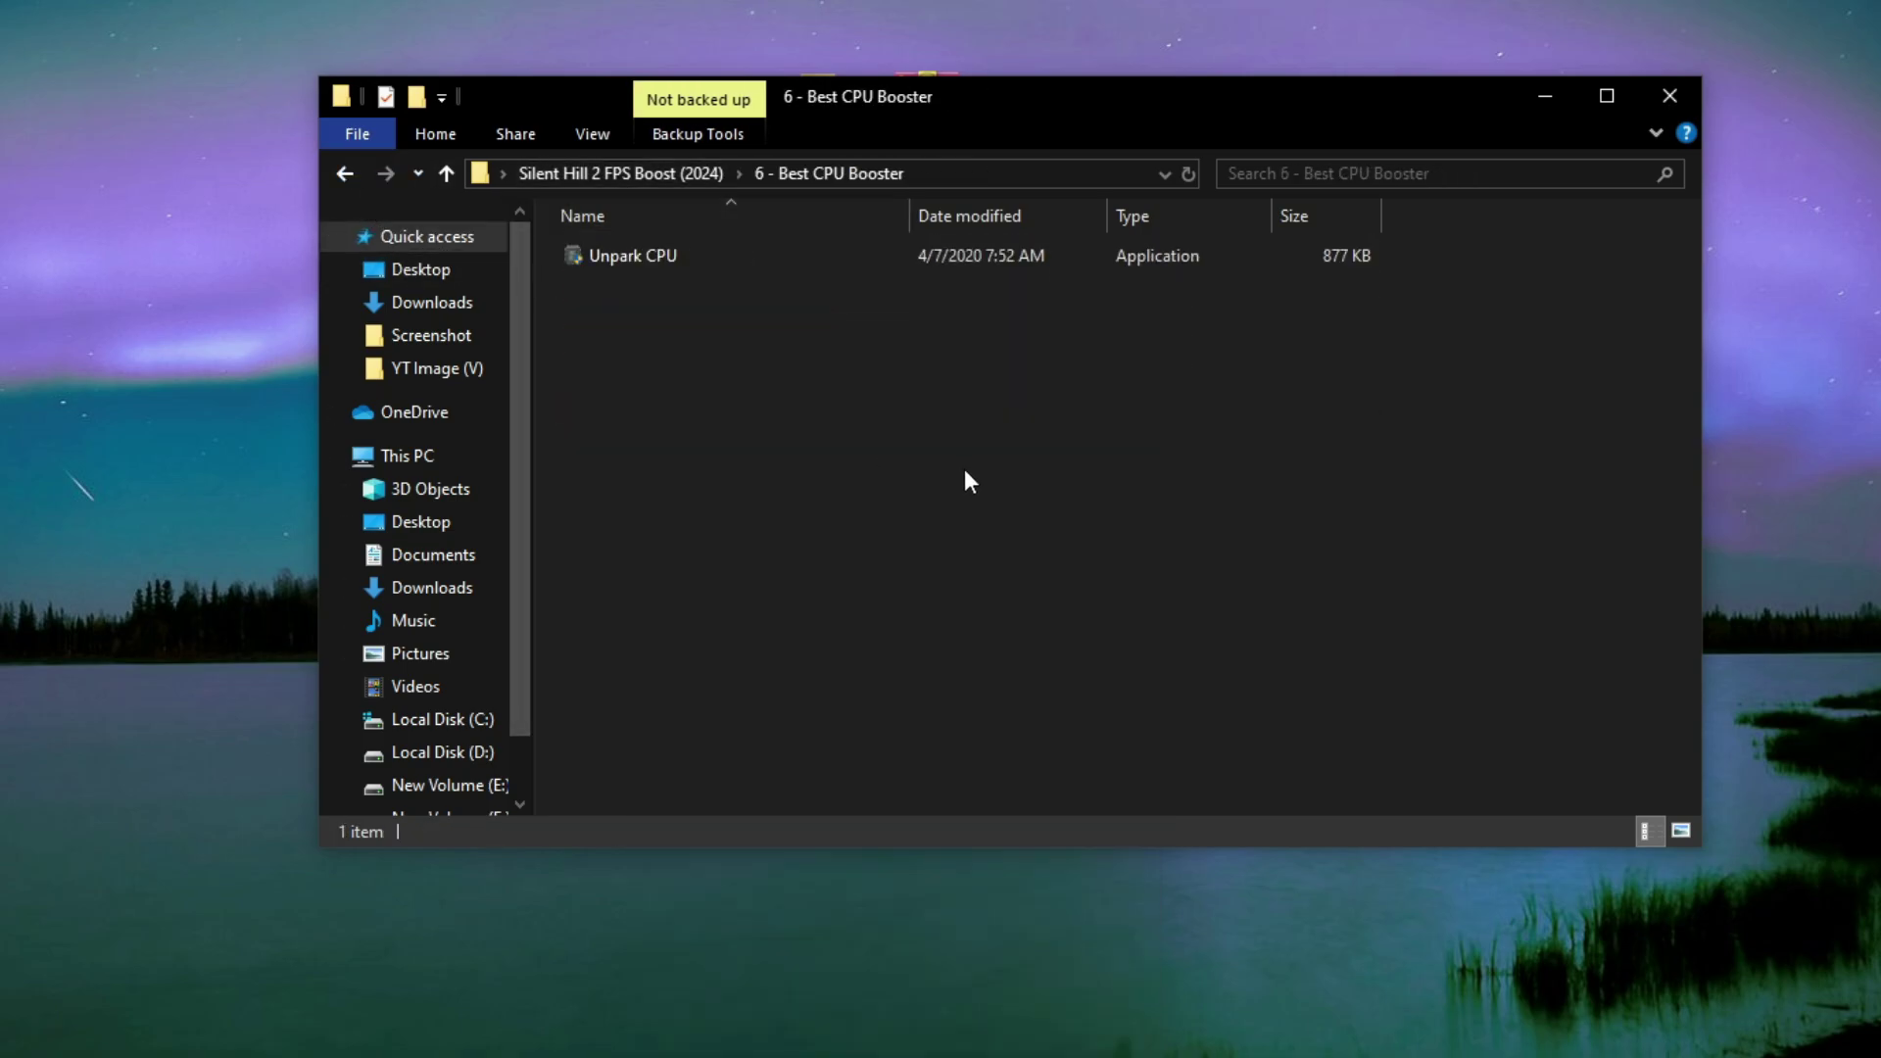
- Run the Unpark CPU application as administrator and approve its permission request
{"action": "left_click_drag", "start_coordinate": [963, 451], "coordinate": [605, 253]}
{"action": "right_click", "coordinate": [608, 255]}
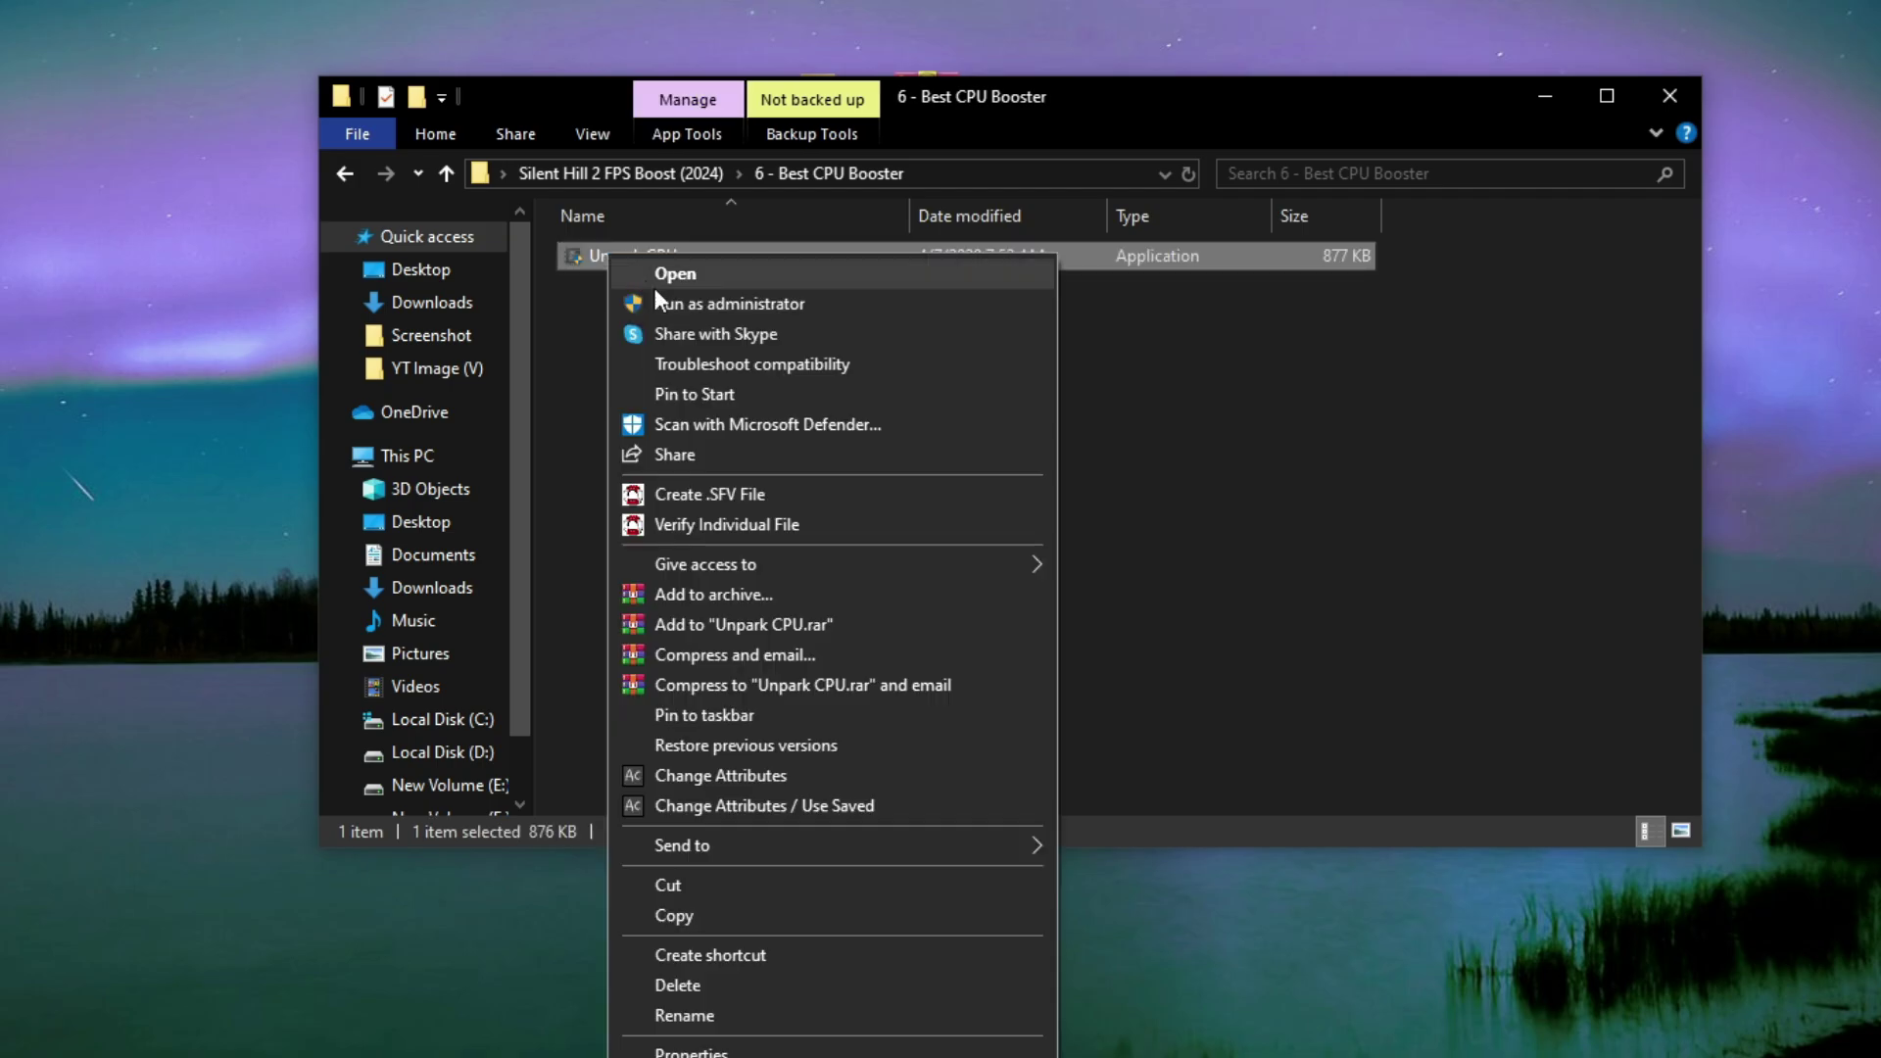
{"action": "left_click", "coordinate": [727, 303]}
{"action": "left_click", "coordinate": [895, 680]}
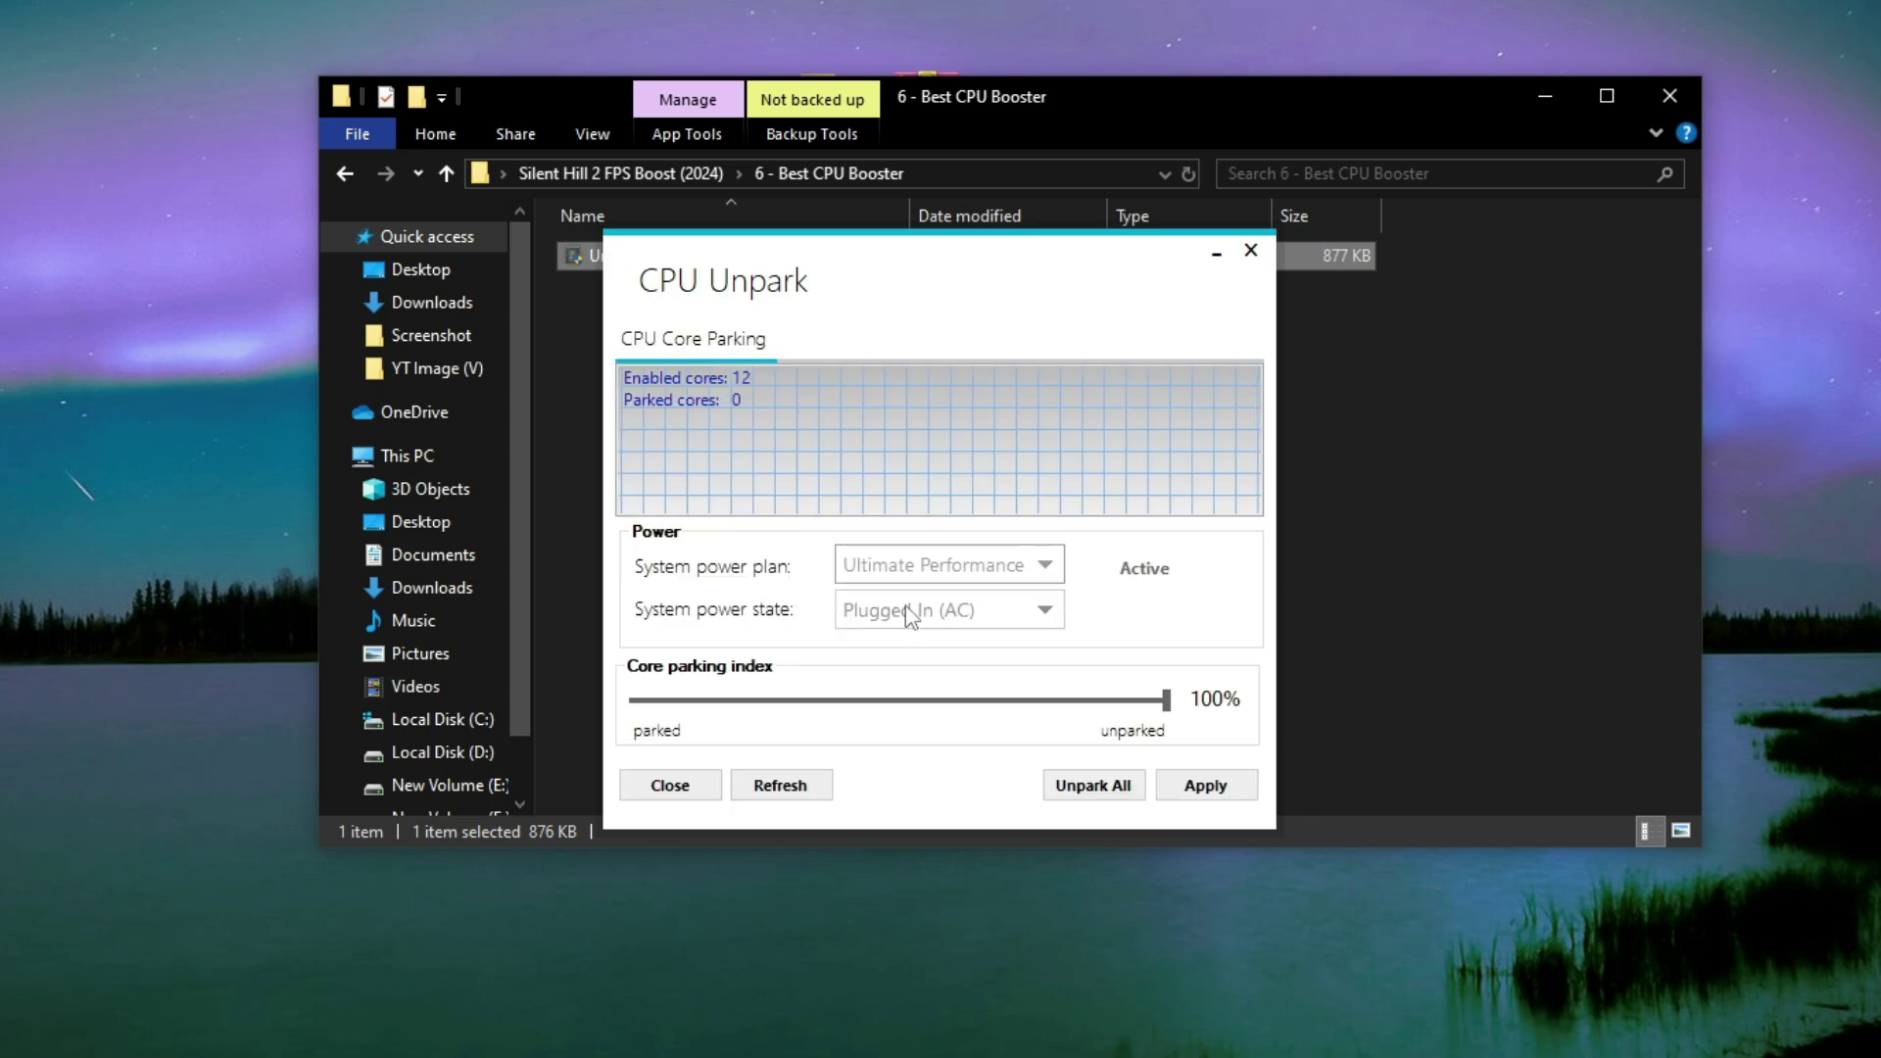
- Choose an Ultimate Performance power plan in CPU Unpark, apply the core parking settings and close the utility
{"action": "left_click", "coordinate": [941, 565]}
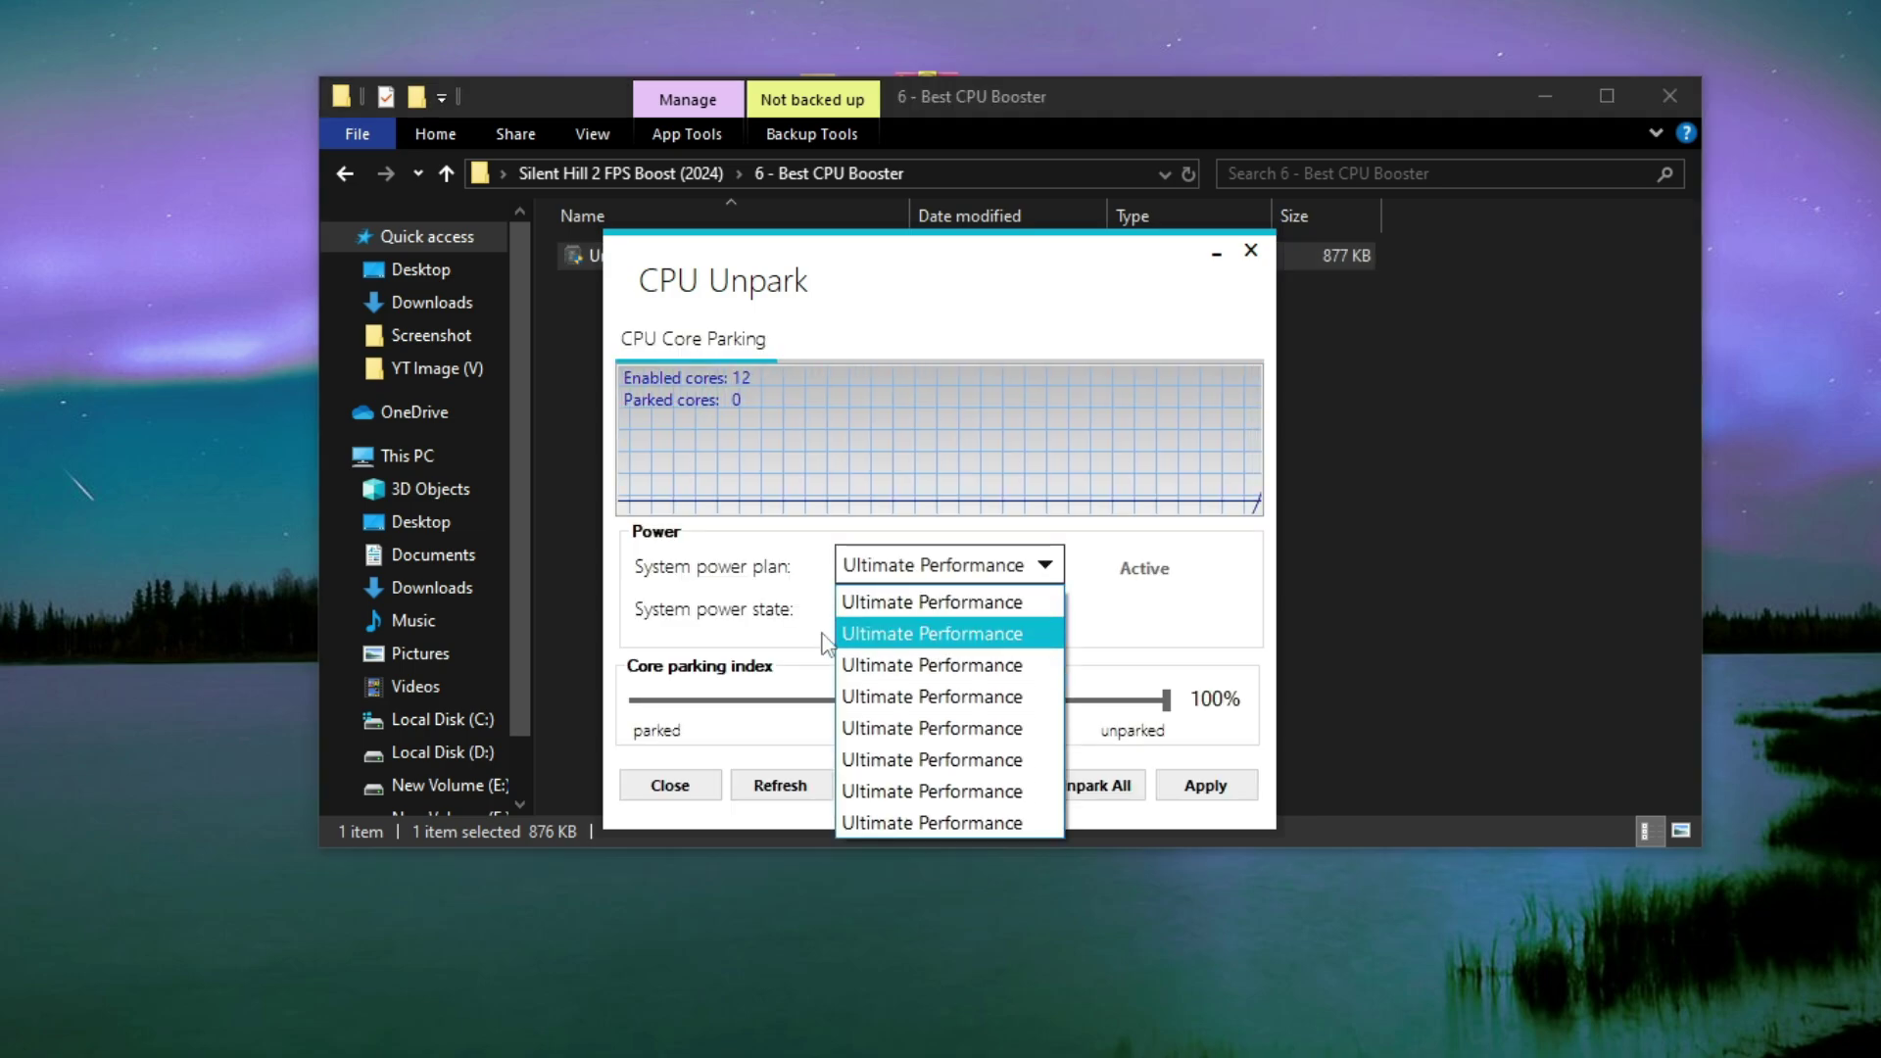
{"action": "left_click", "coordinate": [919, 651]}
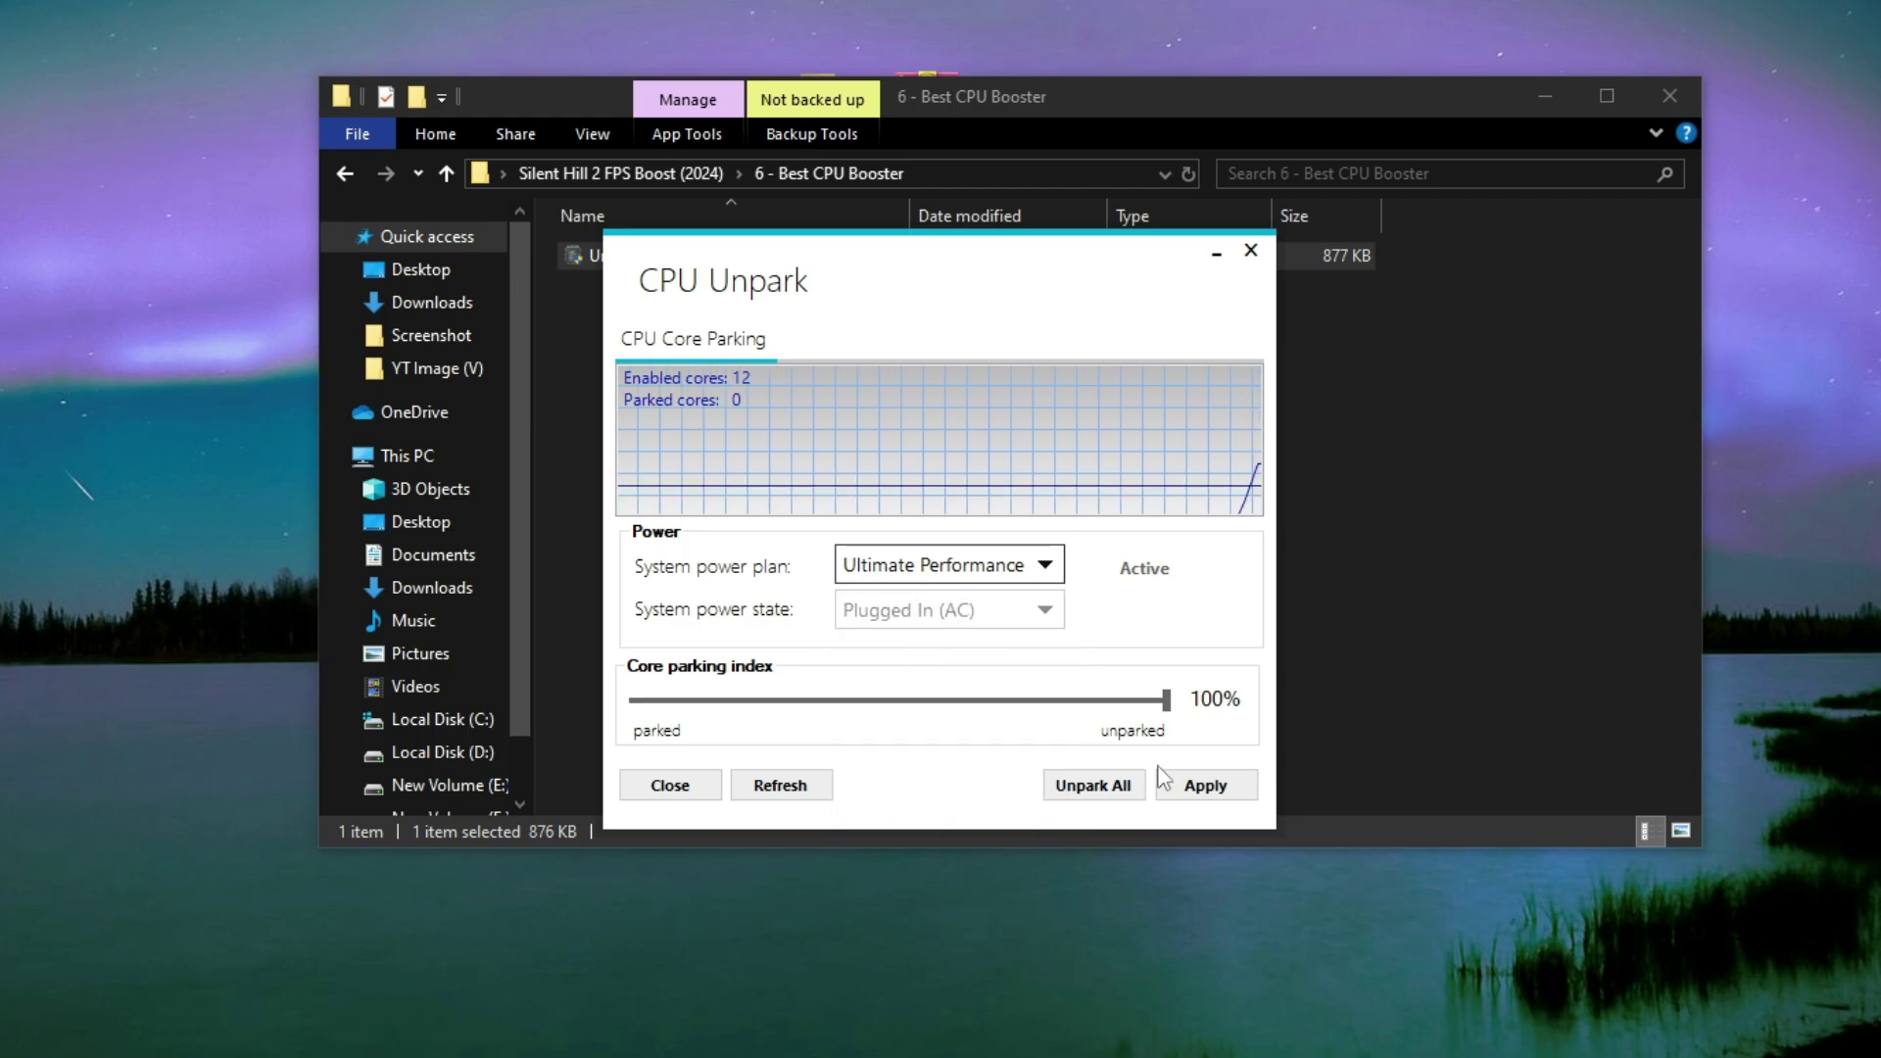
{"action": "left_click", "coordinate": [1210, 792]}
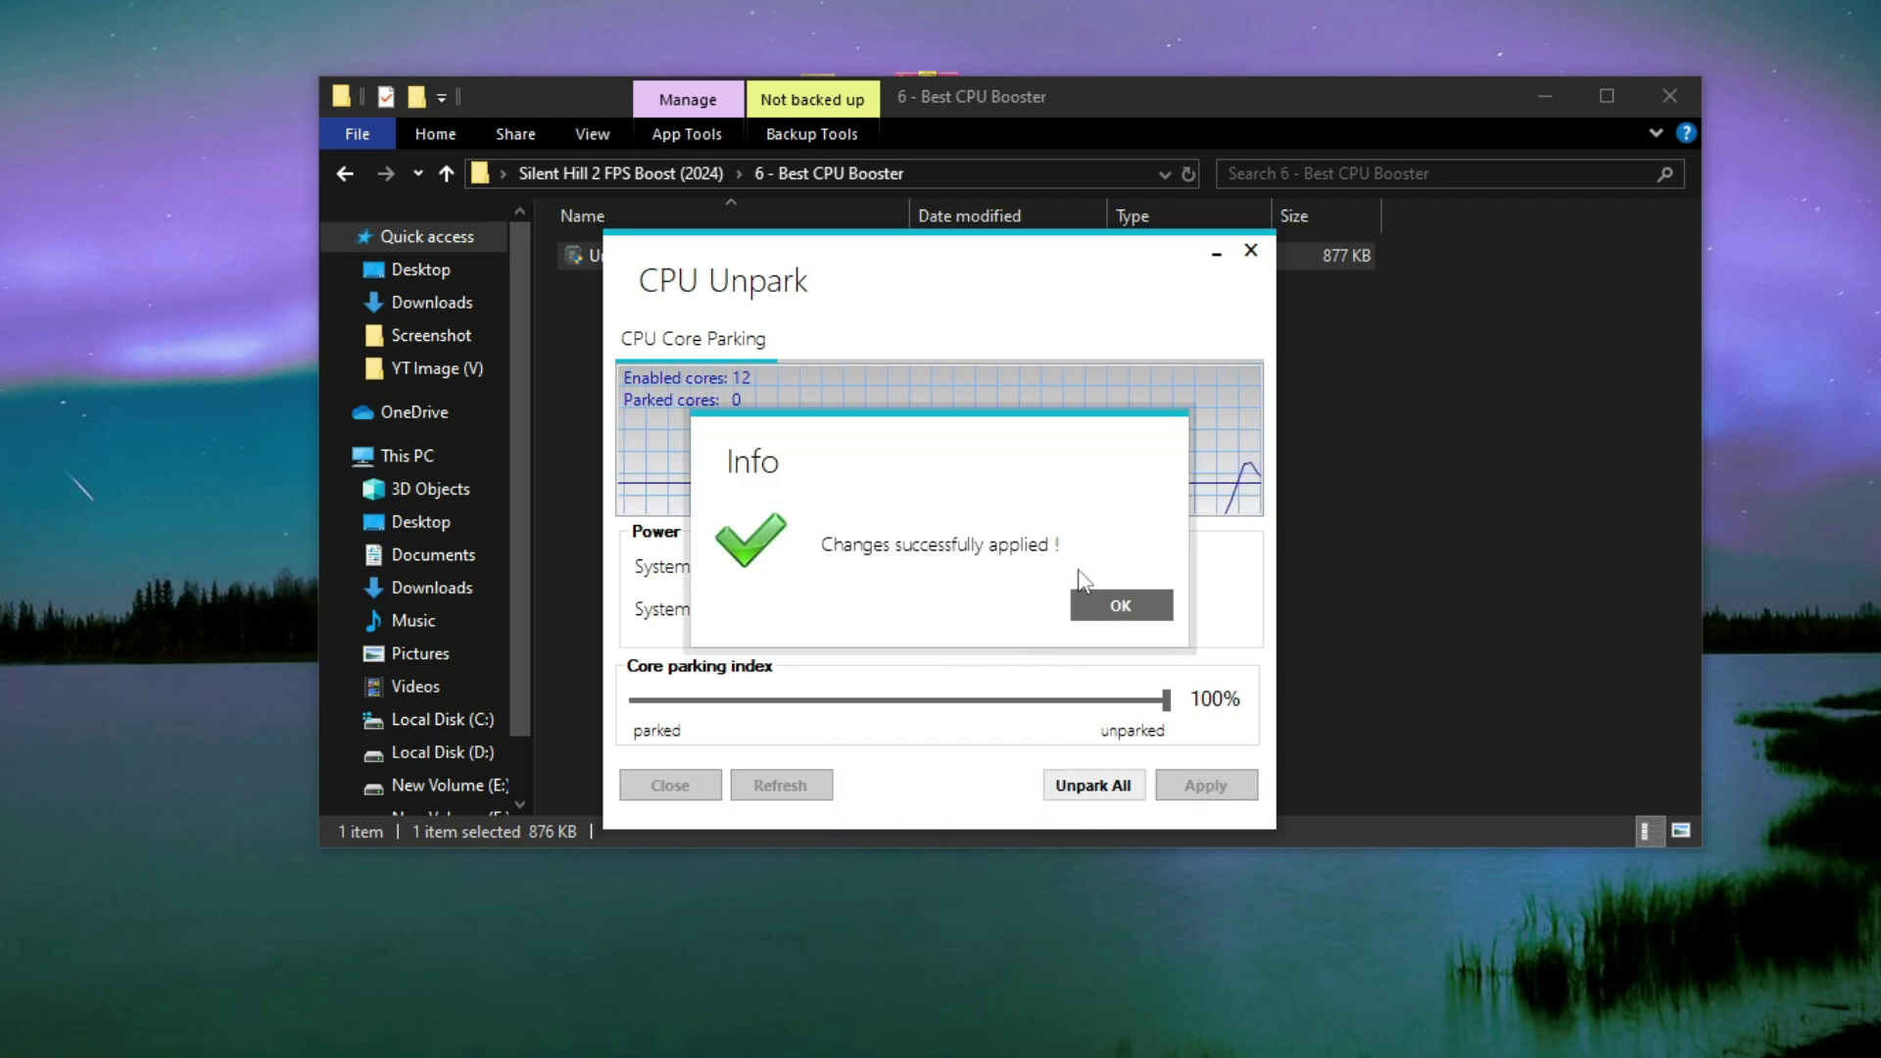
{"action": "left_click", "coordinate": [1102, 605]}
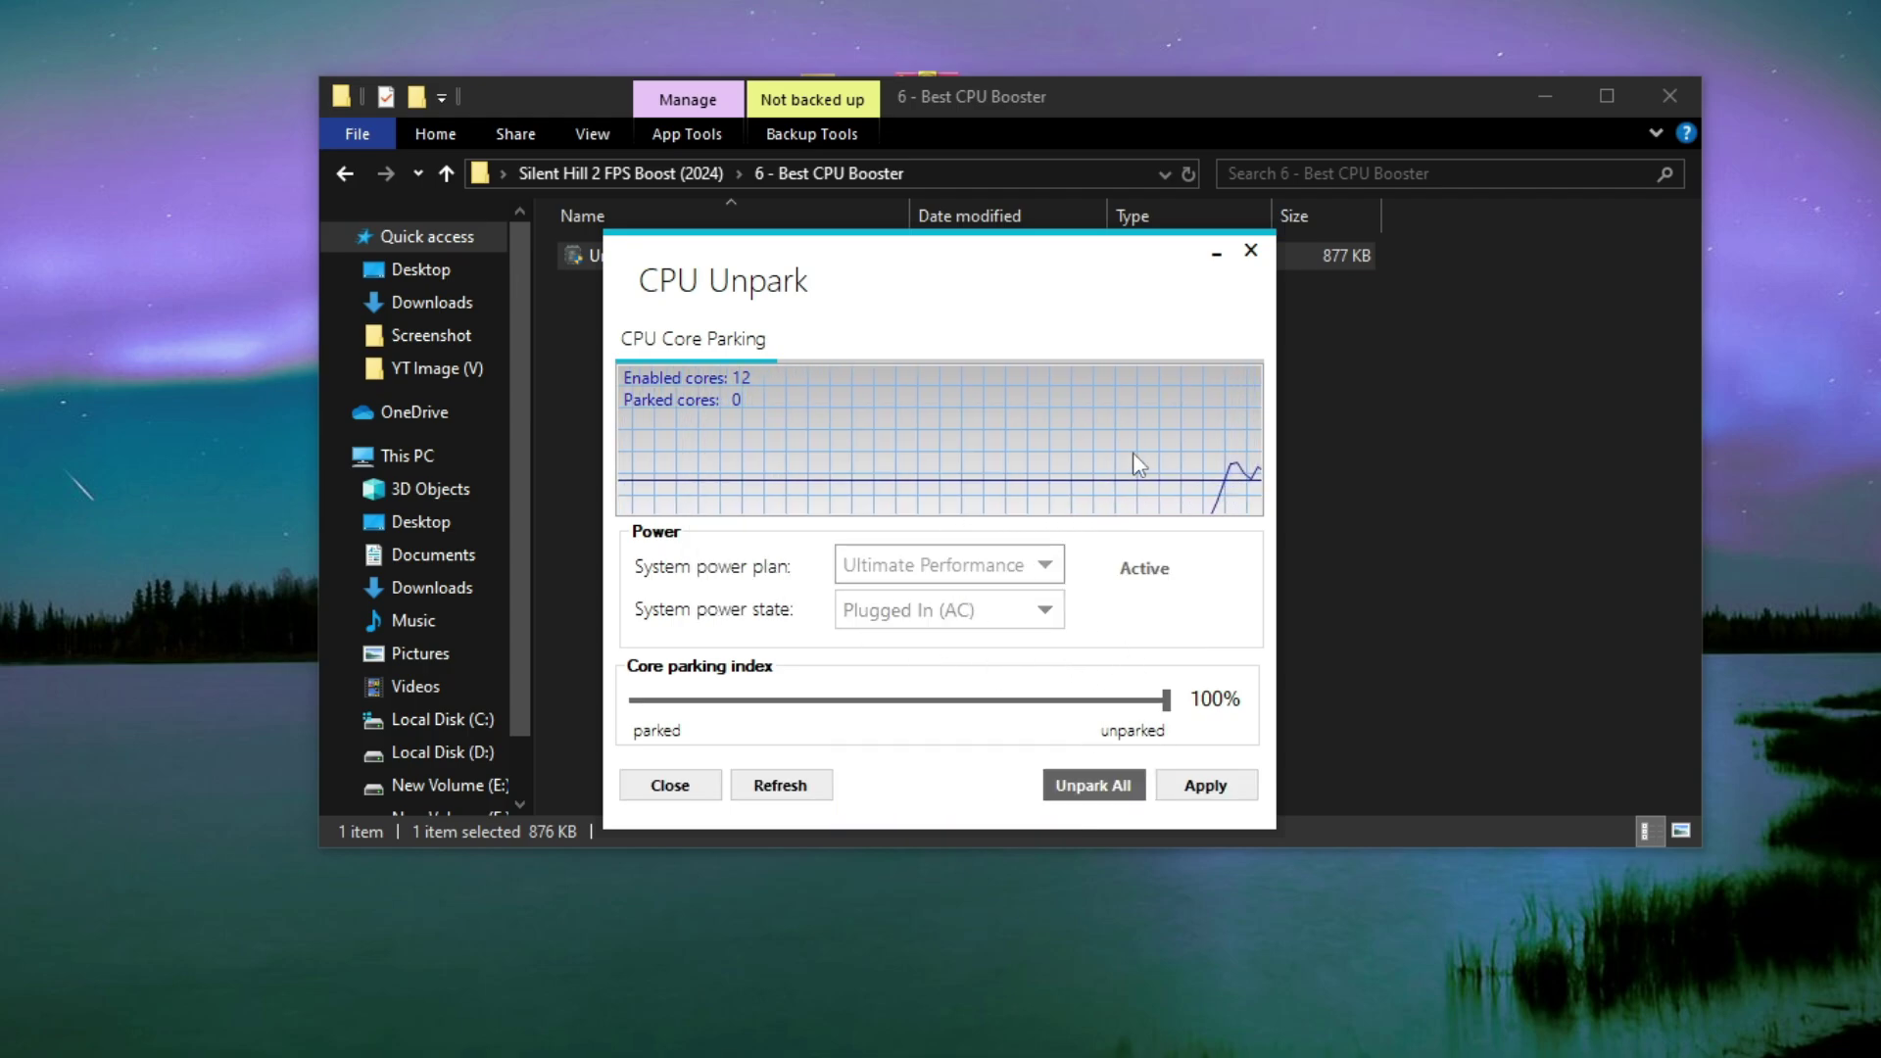
{"action": "left_click", "coordinate": [1250, 250]}
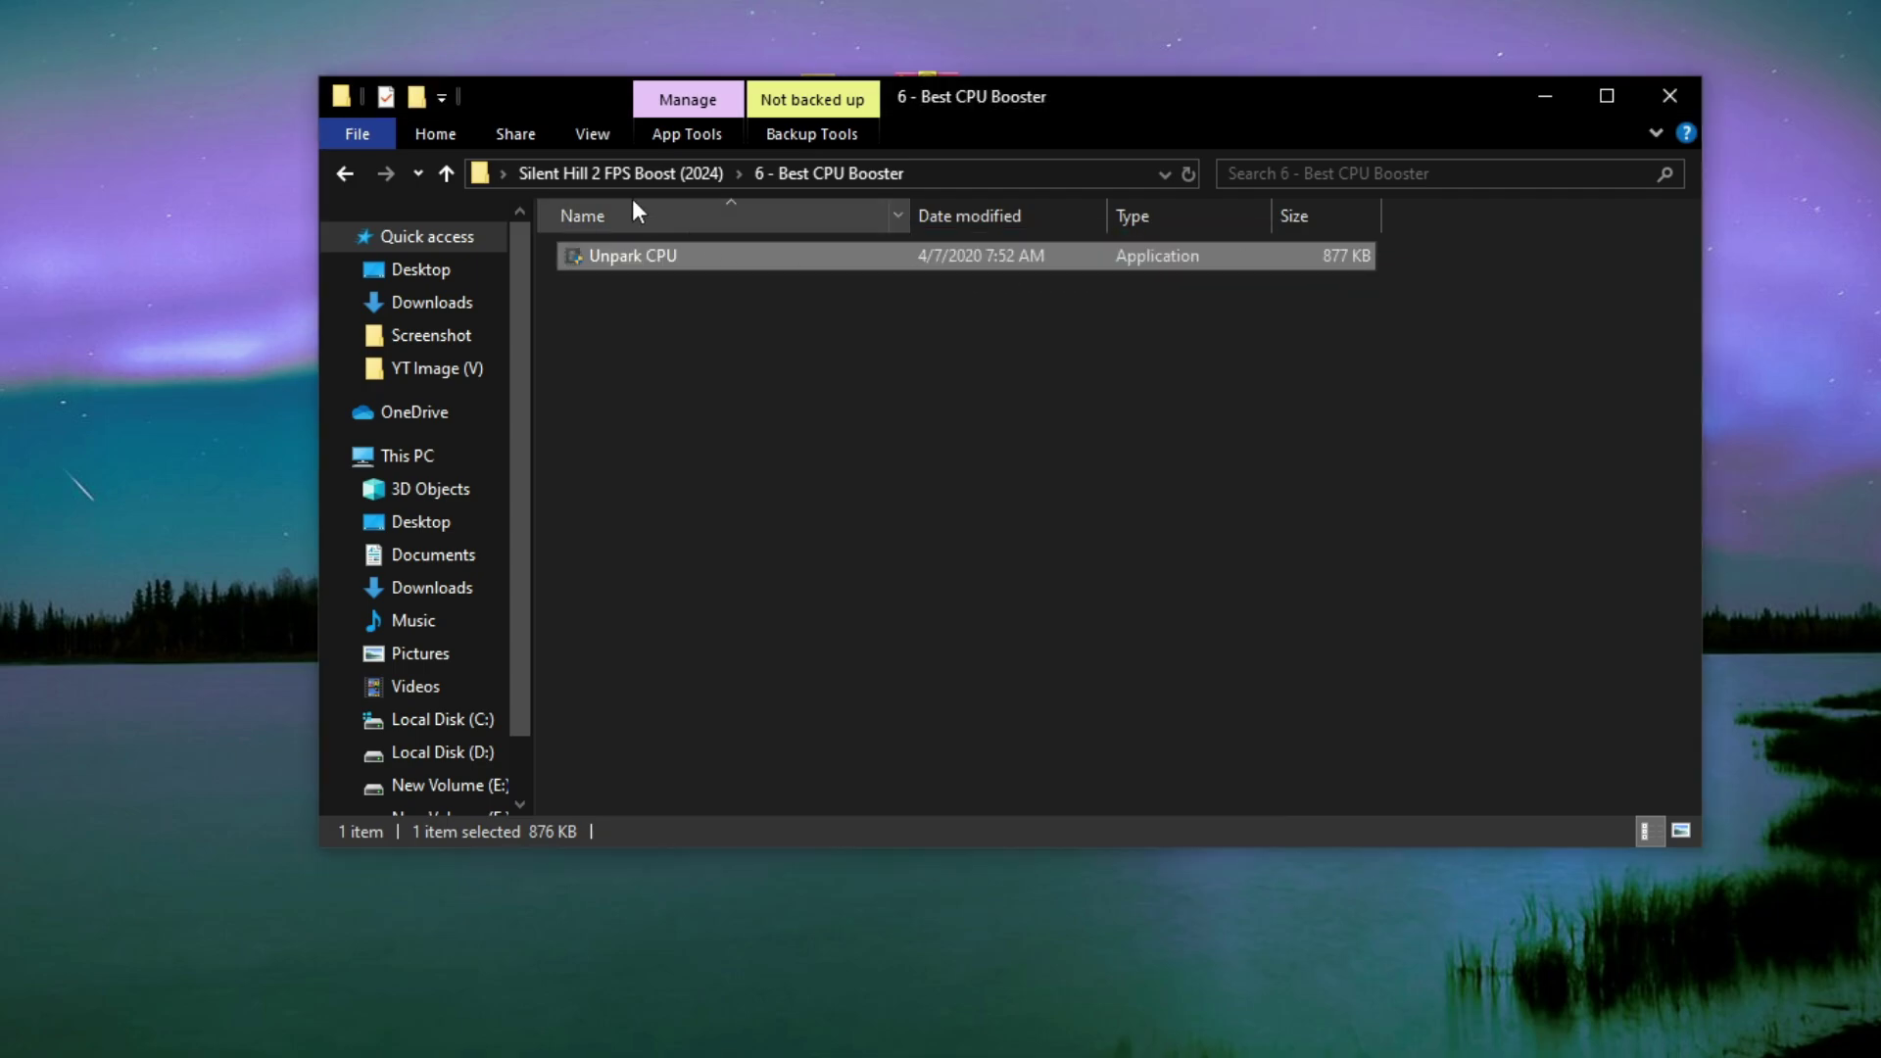
- Go to the pack's "7 - Memreduct" folder and run memreduct setup as administrator, approving the permission request
{"action": "key", "text": "alt+Up"}
{"action": "right_click", "coordinate": [682, 429]}
{"action": "left_click", "coordinate": [795, 437]}
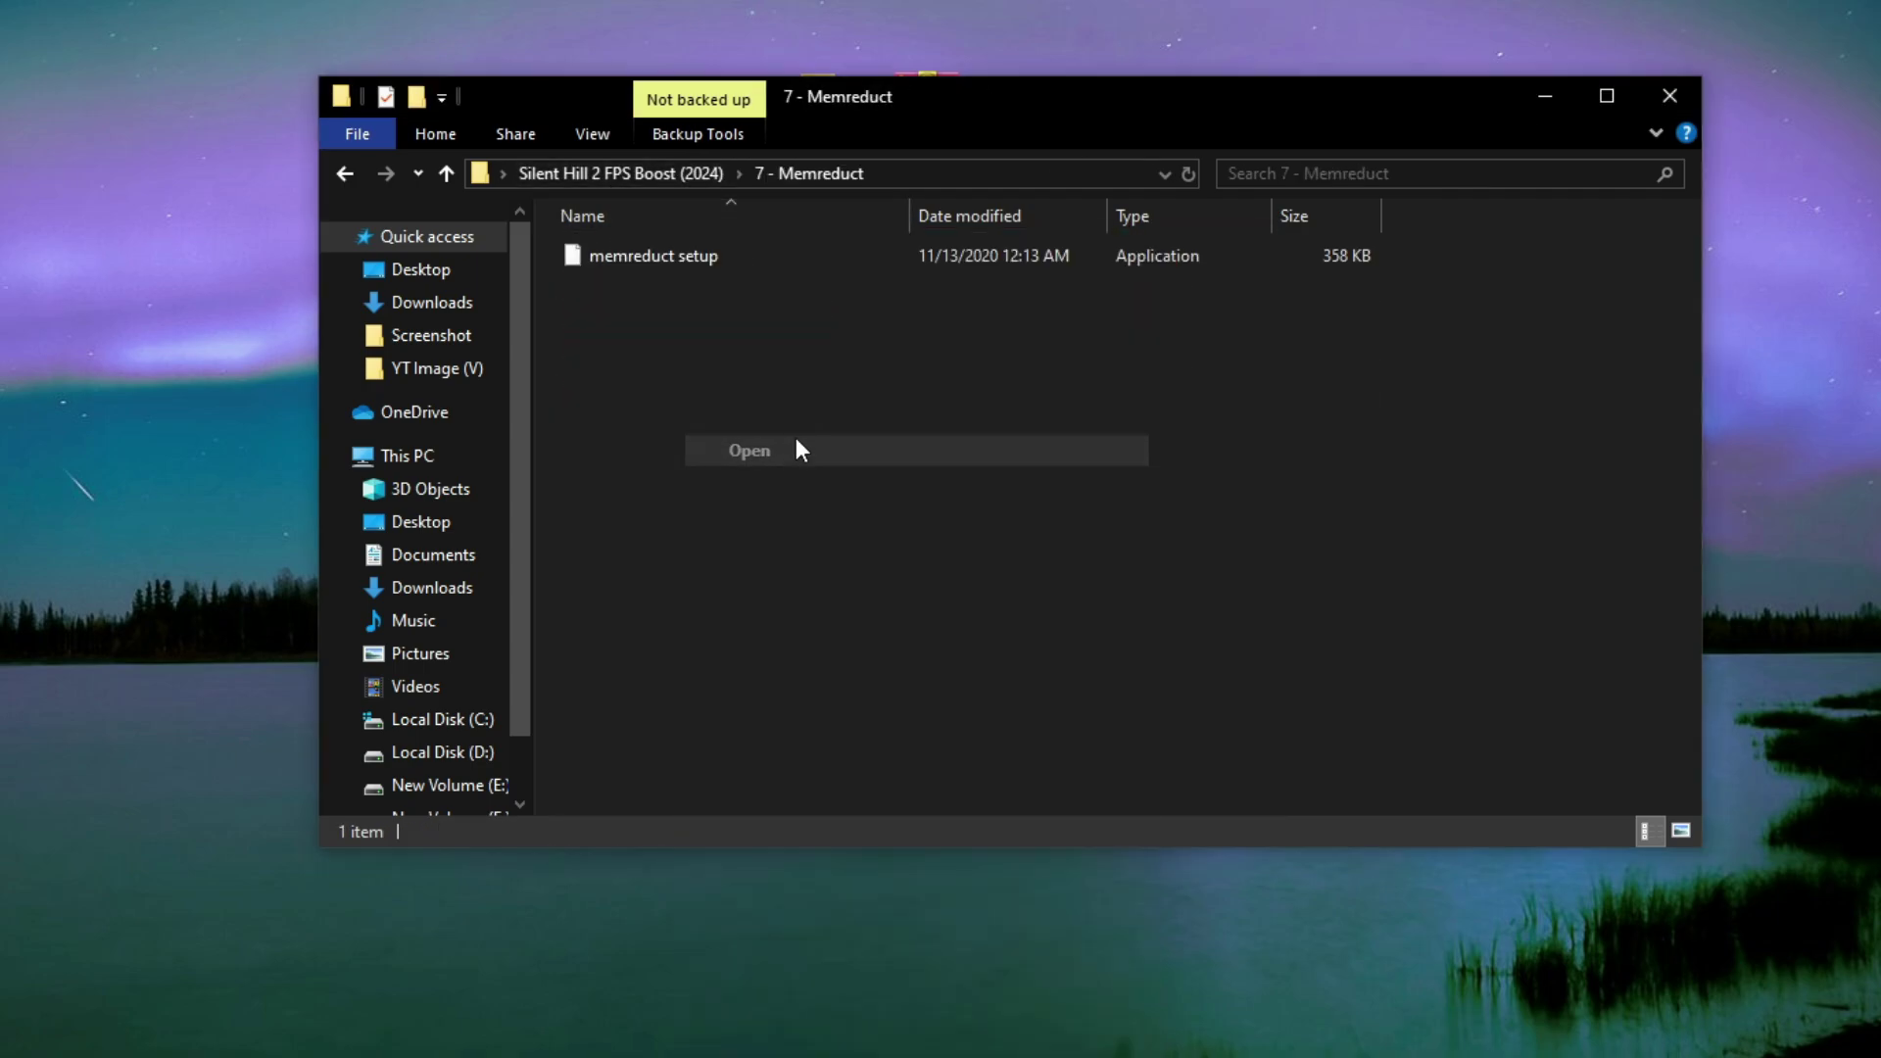
{"action": "right_click", "coordinate": [629, 264]}
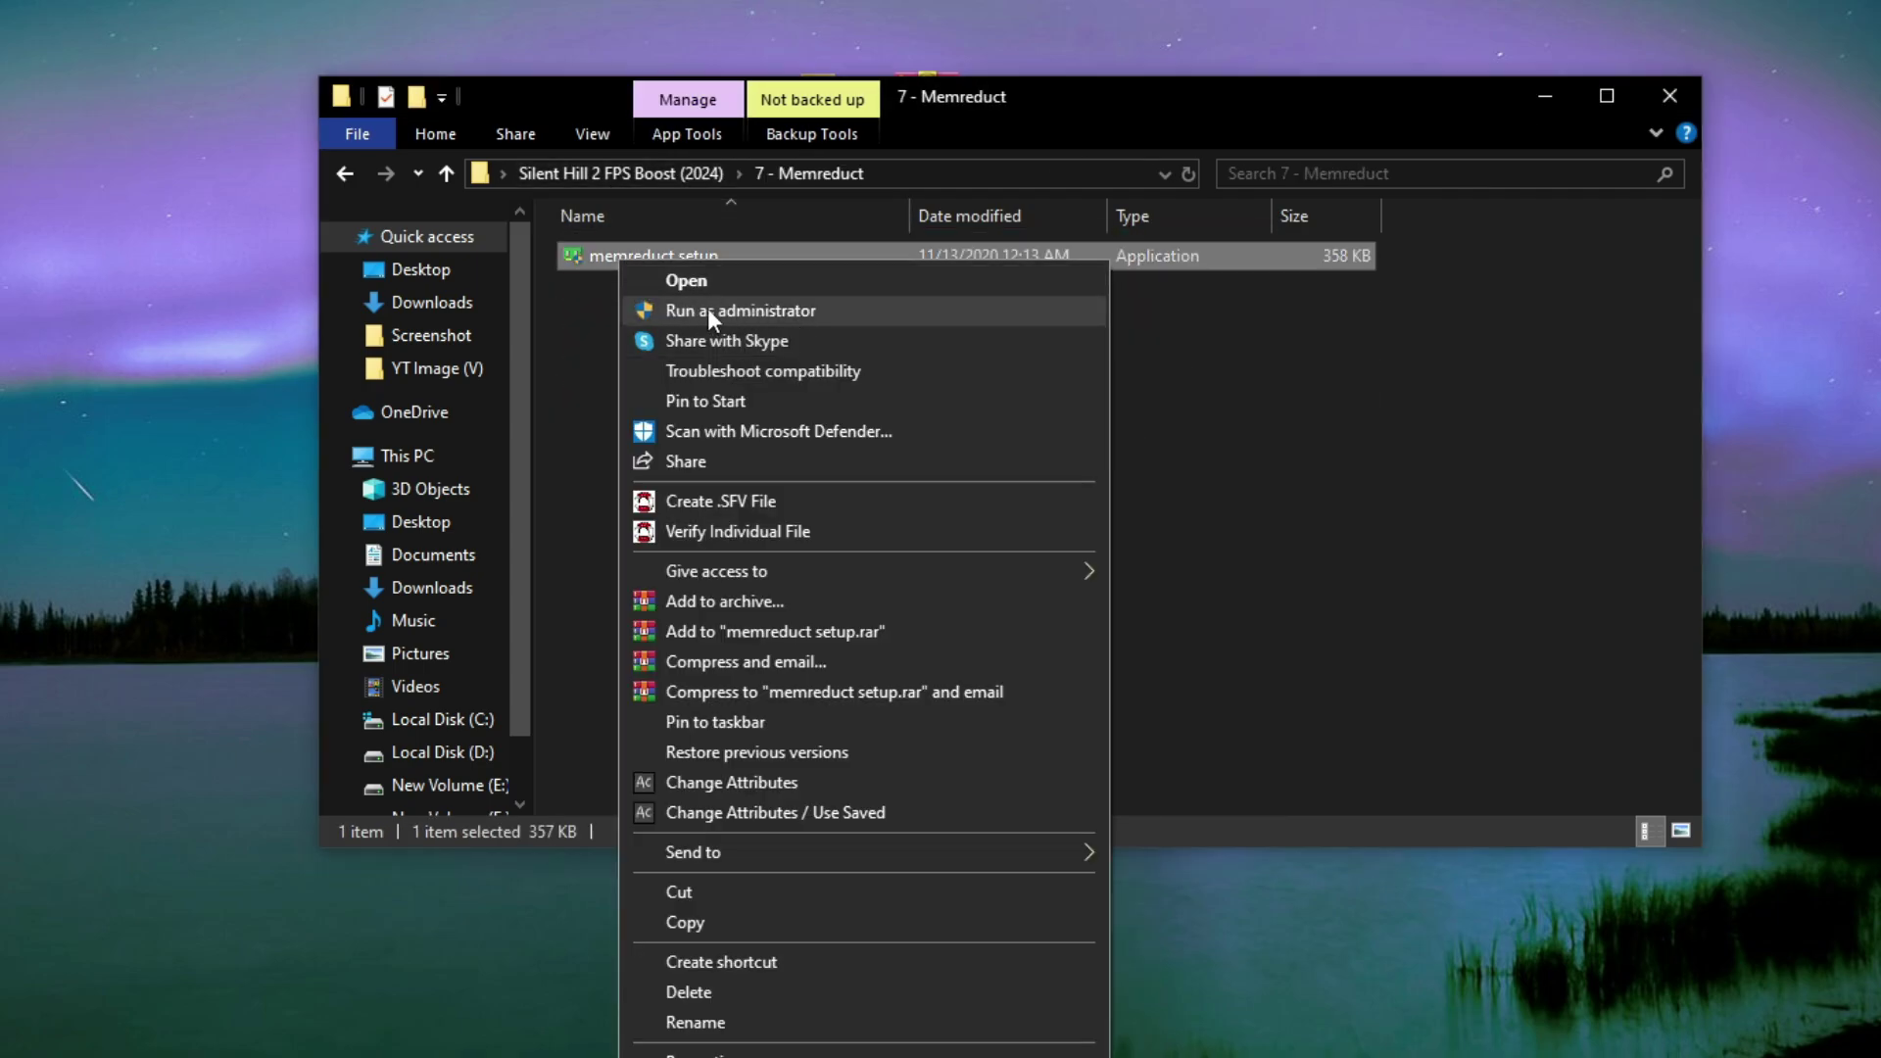
{"action": "left_click", "coordinate": [709, 307]}
{"action": "left_click", "coordinate": [957, 702]}
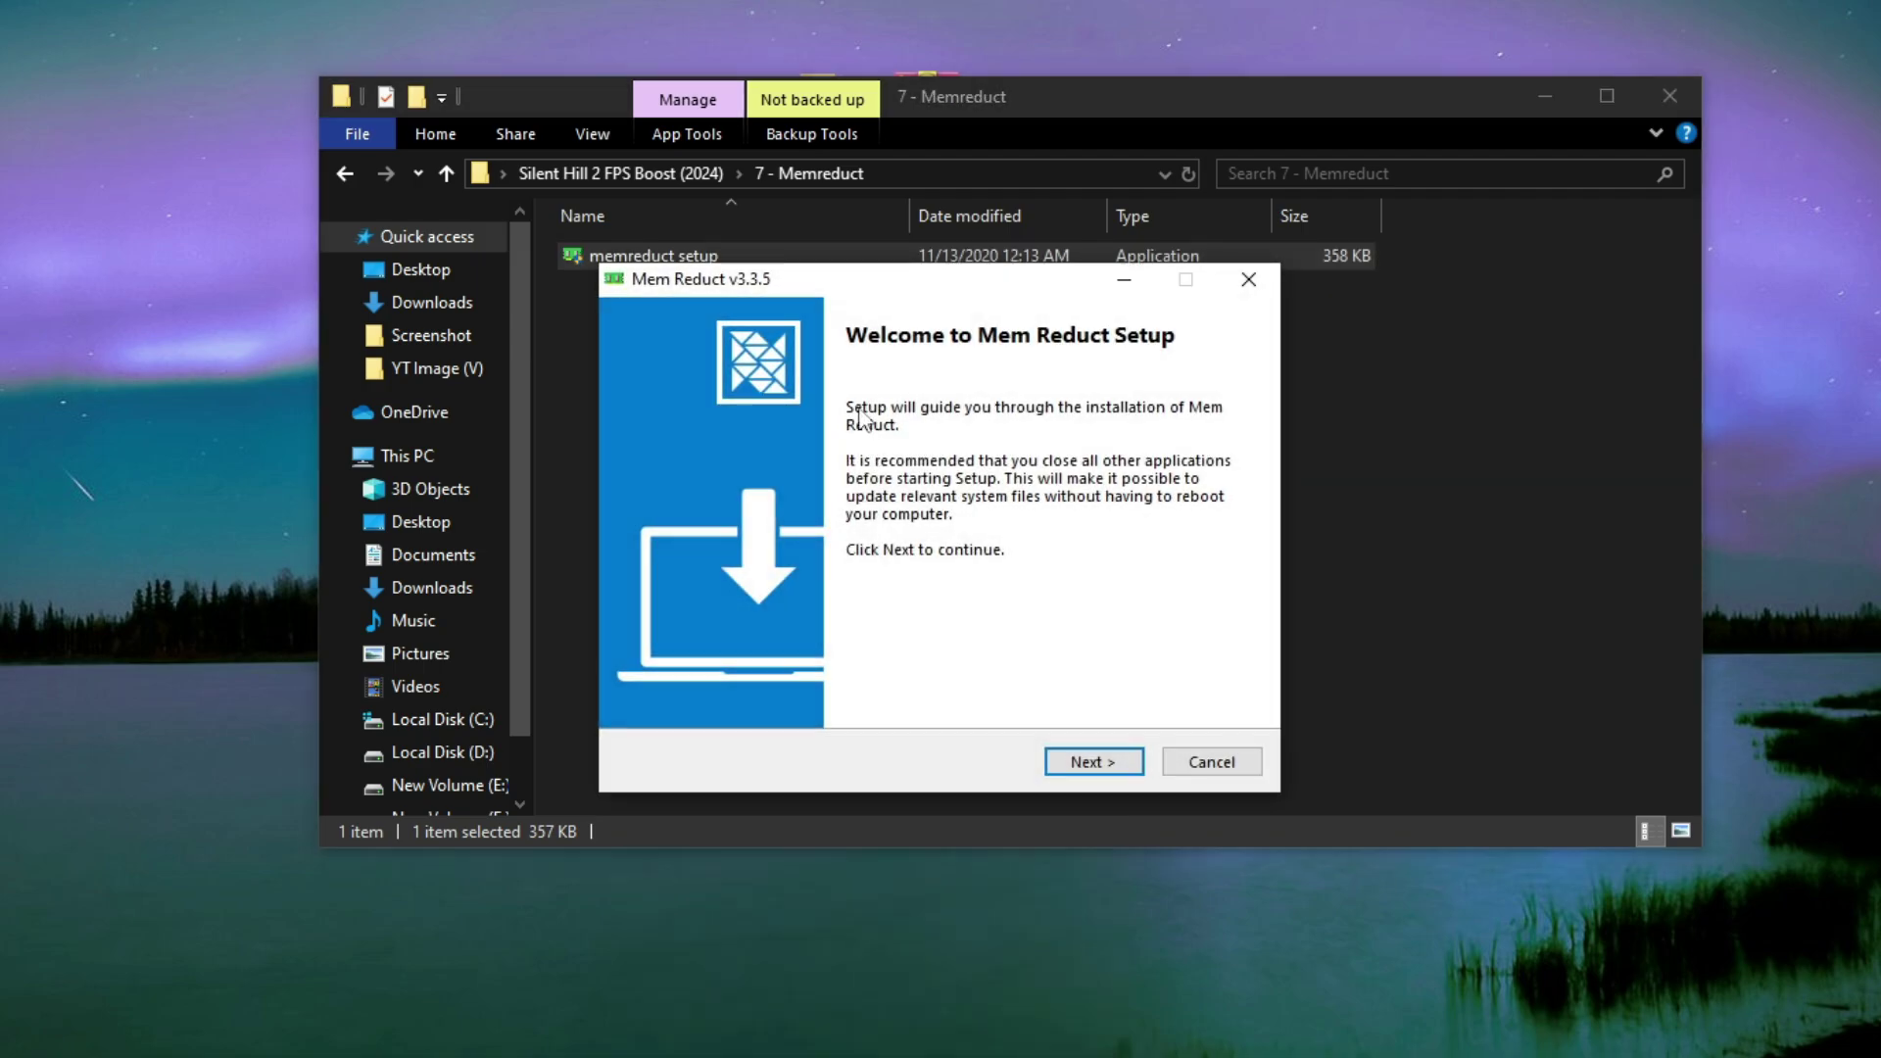
- Proceed to the setup's install location and set the Mem Reduct destination to Local Disk (D:)
{"action": "left_click", "coordinate": [1088, 762]}
{"action": "left_click", "coordinate": [1102, 761]}
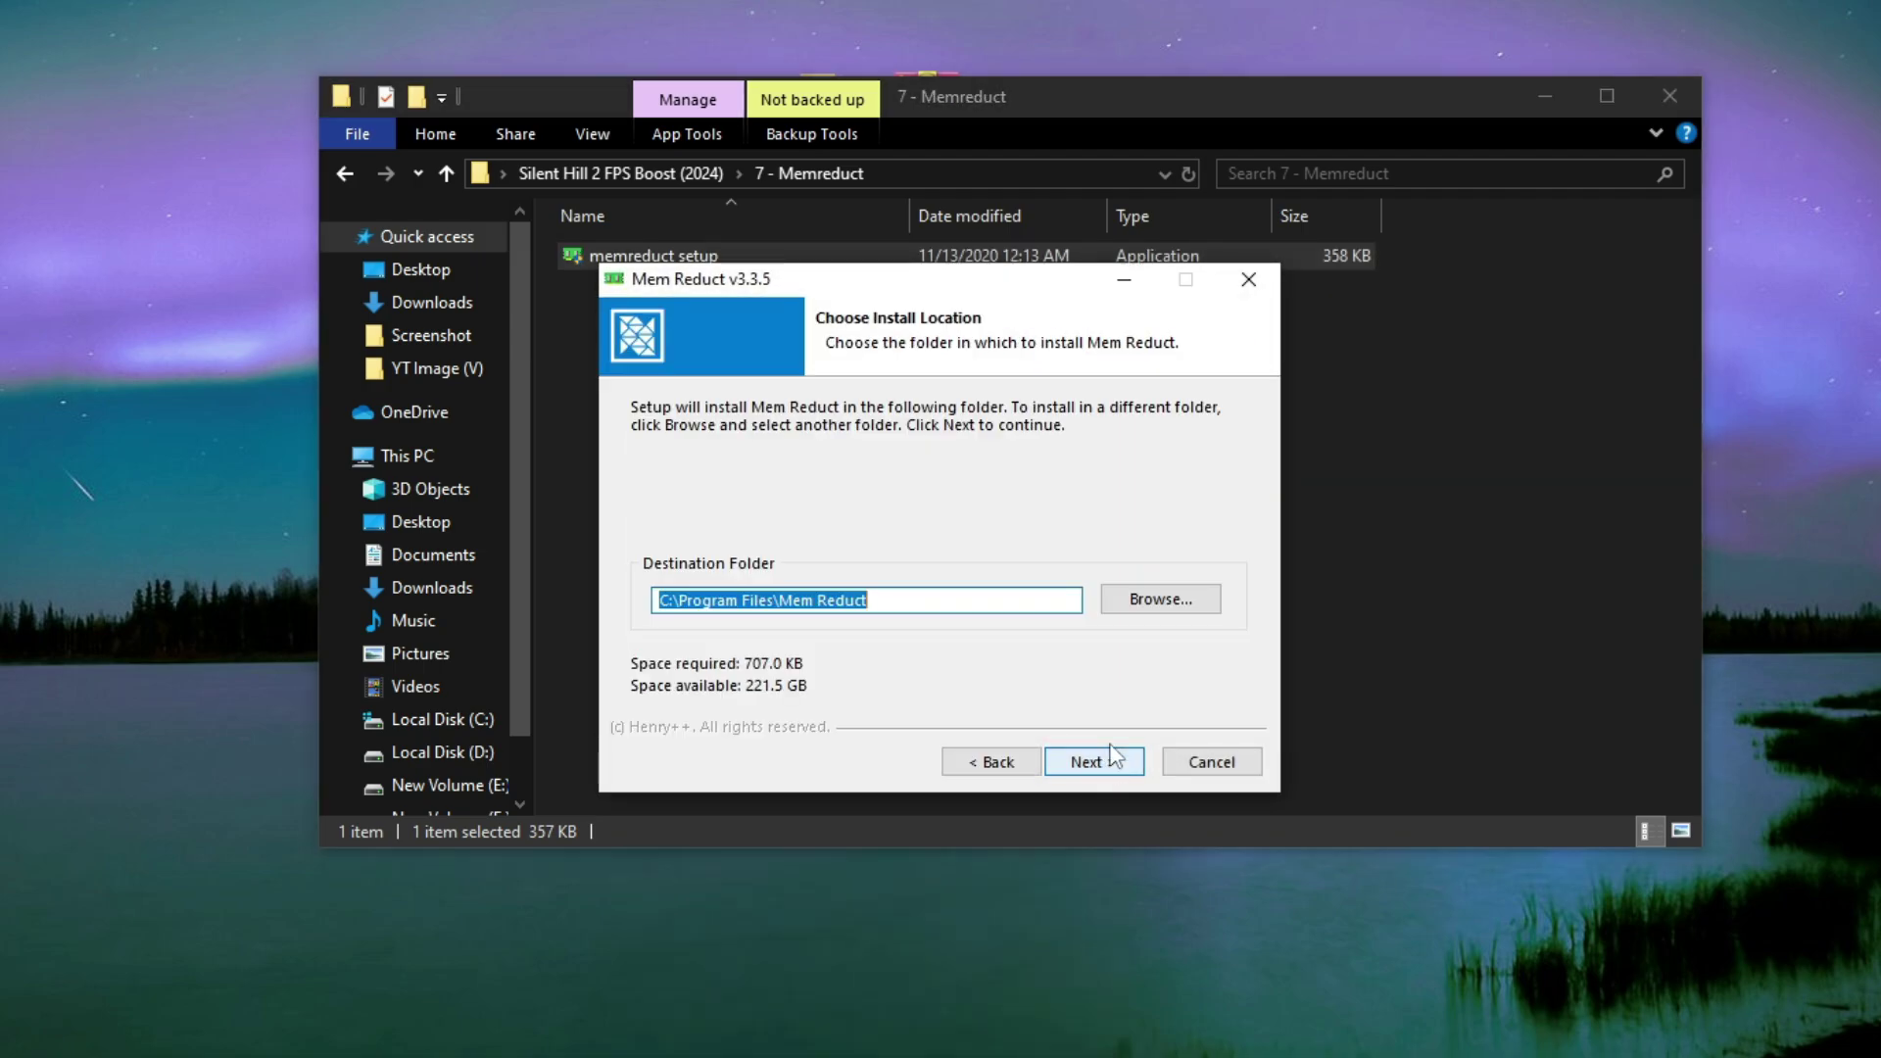
{"action": "left_click", "coordinate": [1156, 599]}
{"action": "scroll", "coordinate": [889, 630], "scroll_direction": "down", "scroll_amount": 10}
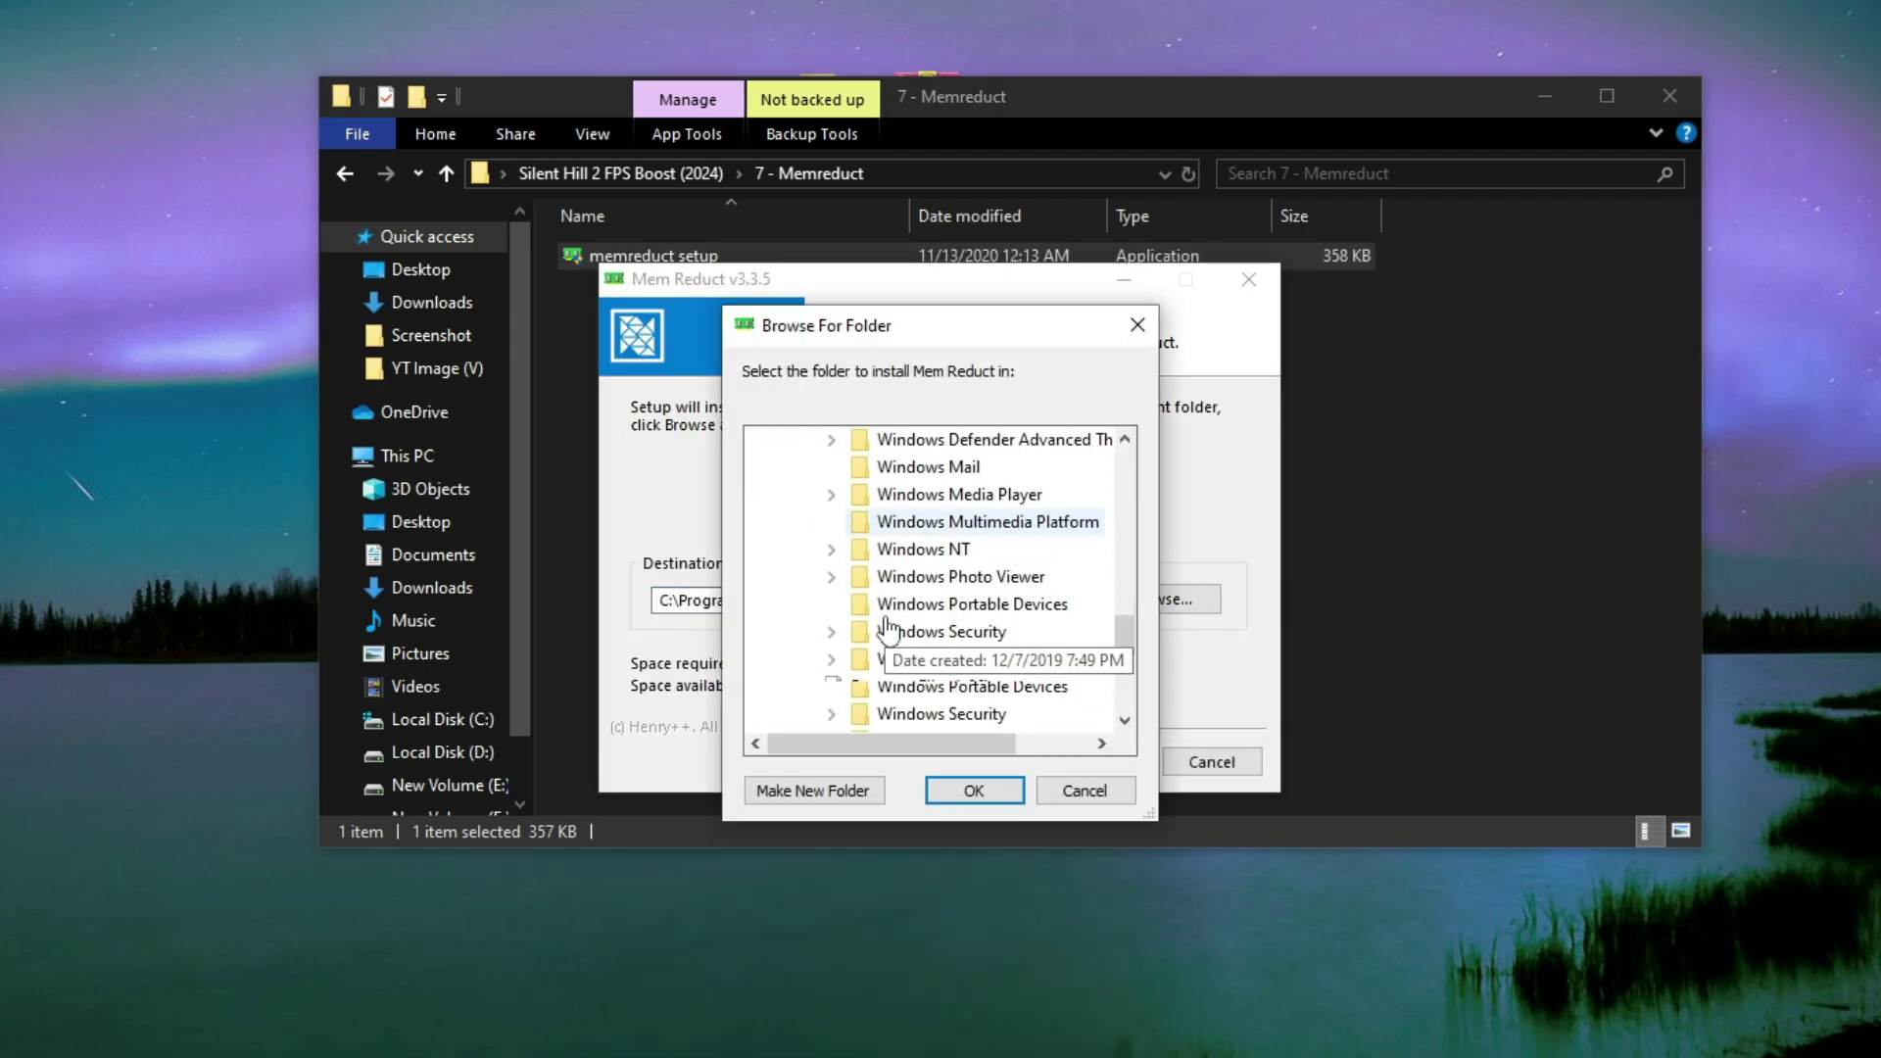
{"action": "scroll", "coordinate": [889, 630], "scroll_direction": "down", "scroll_amount": 5}
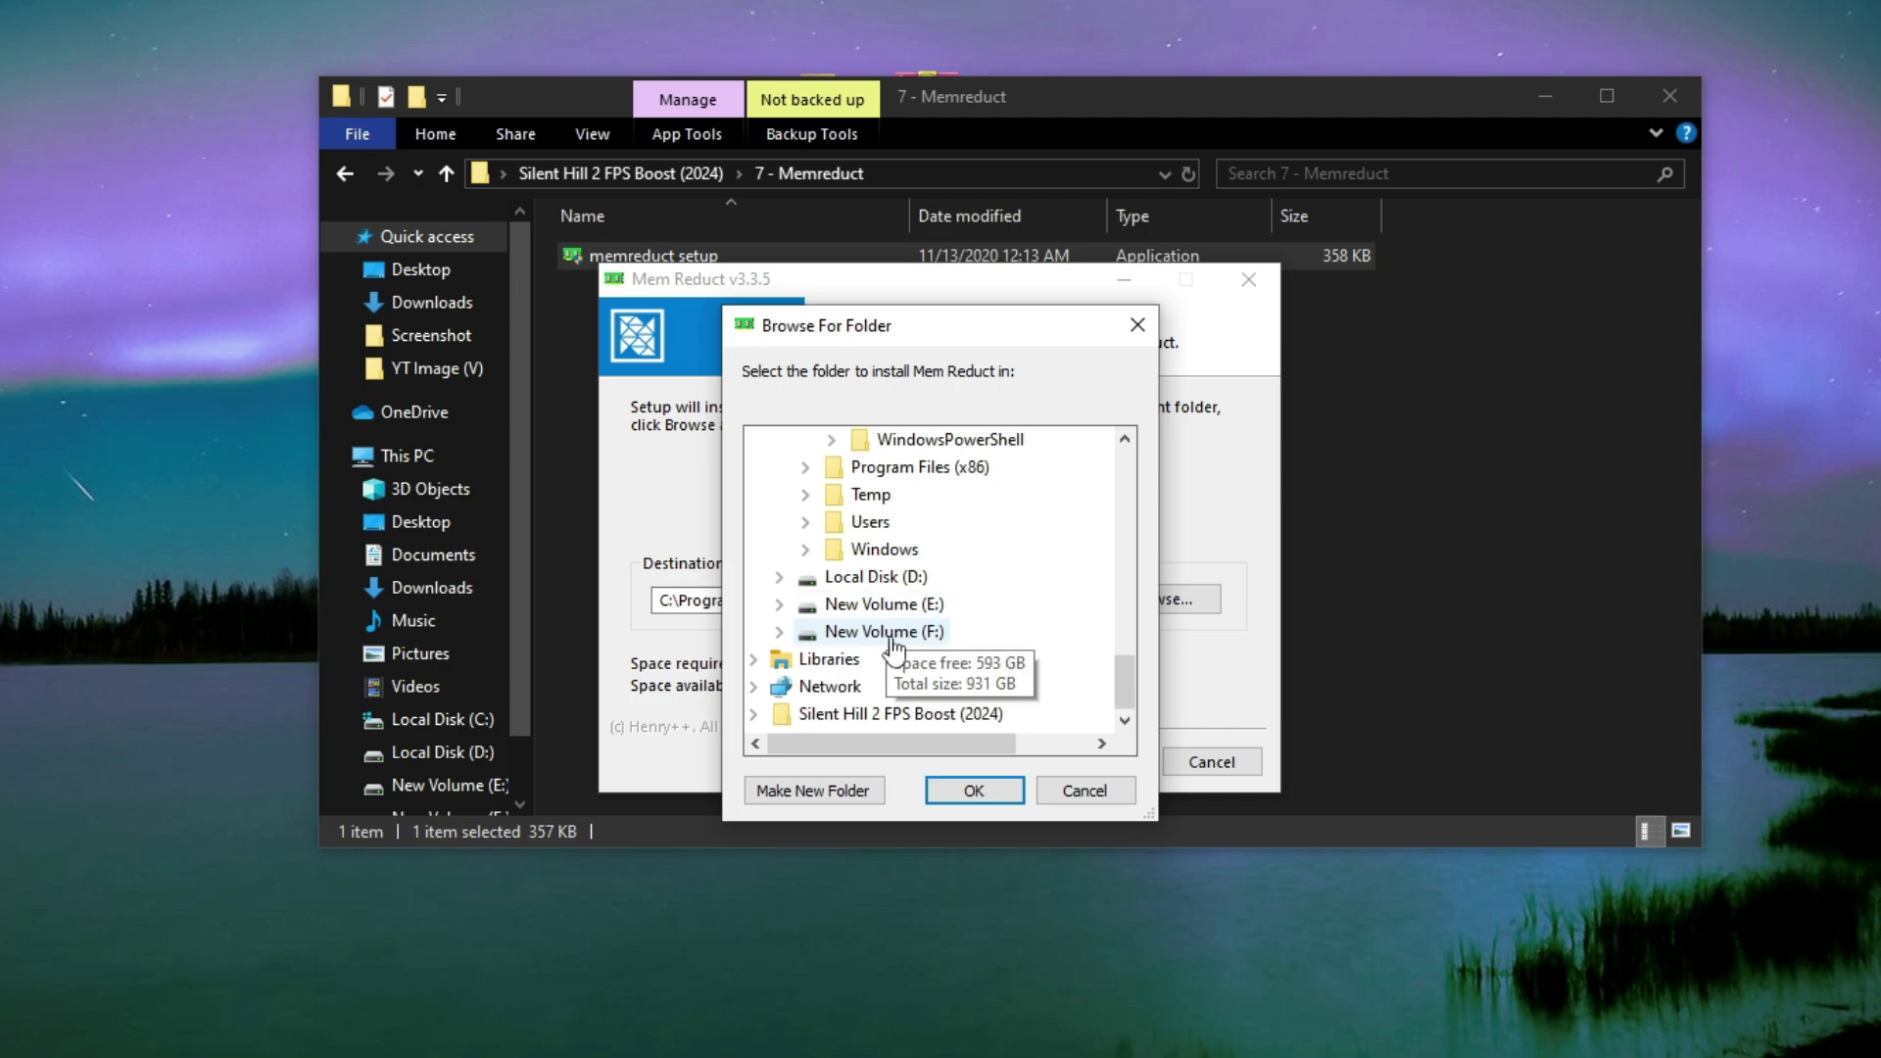
{"action": "left_click", "coordinate": [867, 578]}
{"action": "left_click", "coordinate": [974, 790]}
- Install Mem Reduct and finish the setup so that the program launches
{"action": "left_click", "coordinate": [1084, 762]}
{"action": "left_click", "coordinate": [1084, 762]}
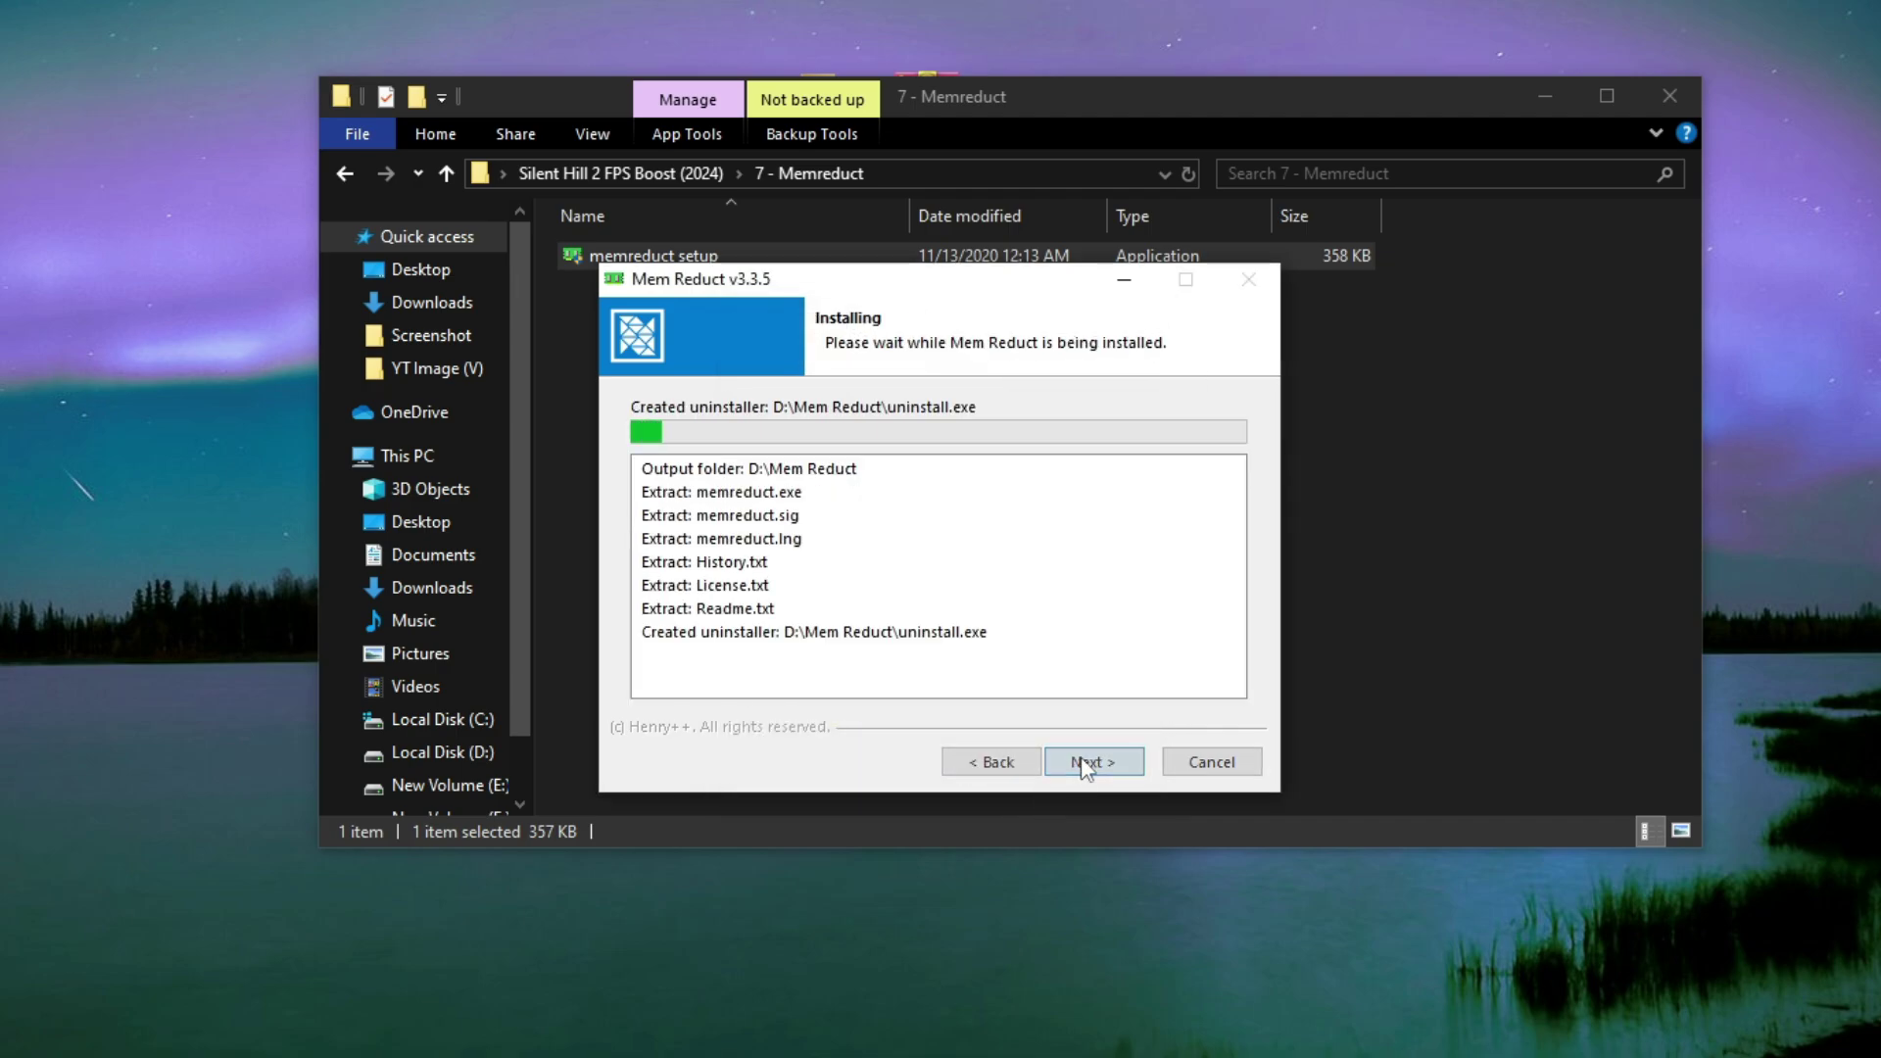
{"action": "left_click", "coordinate": [1085, 763]}
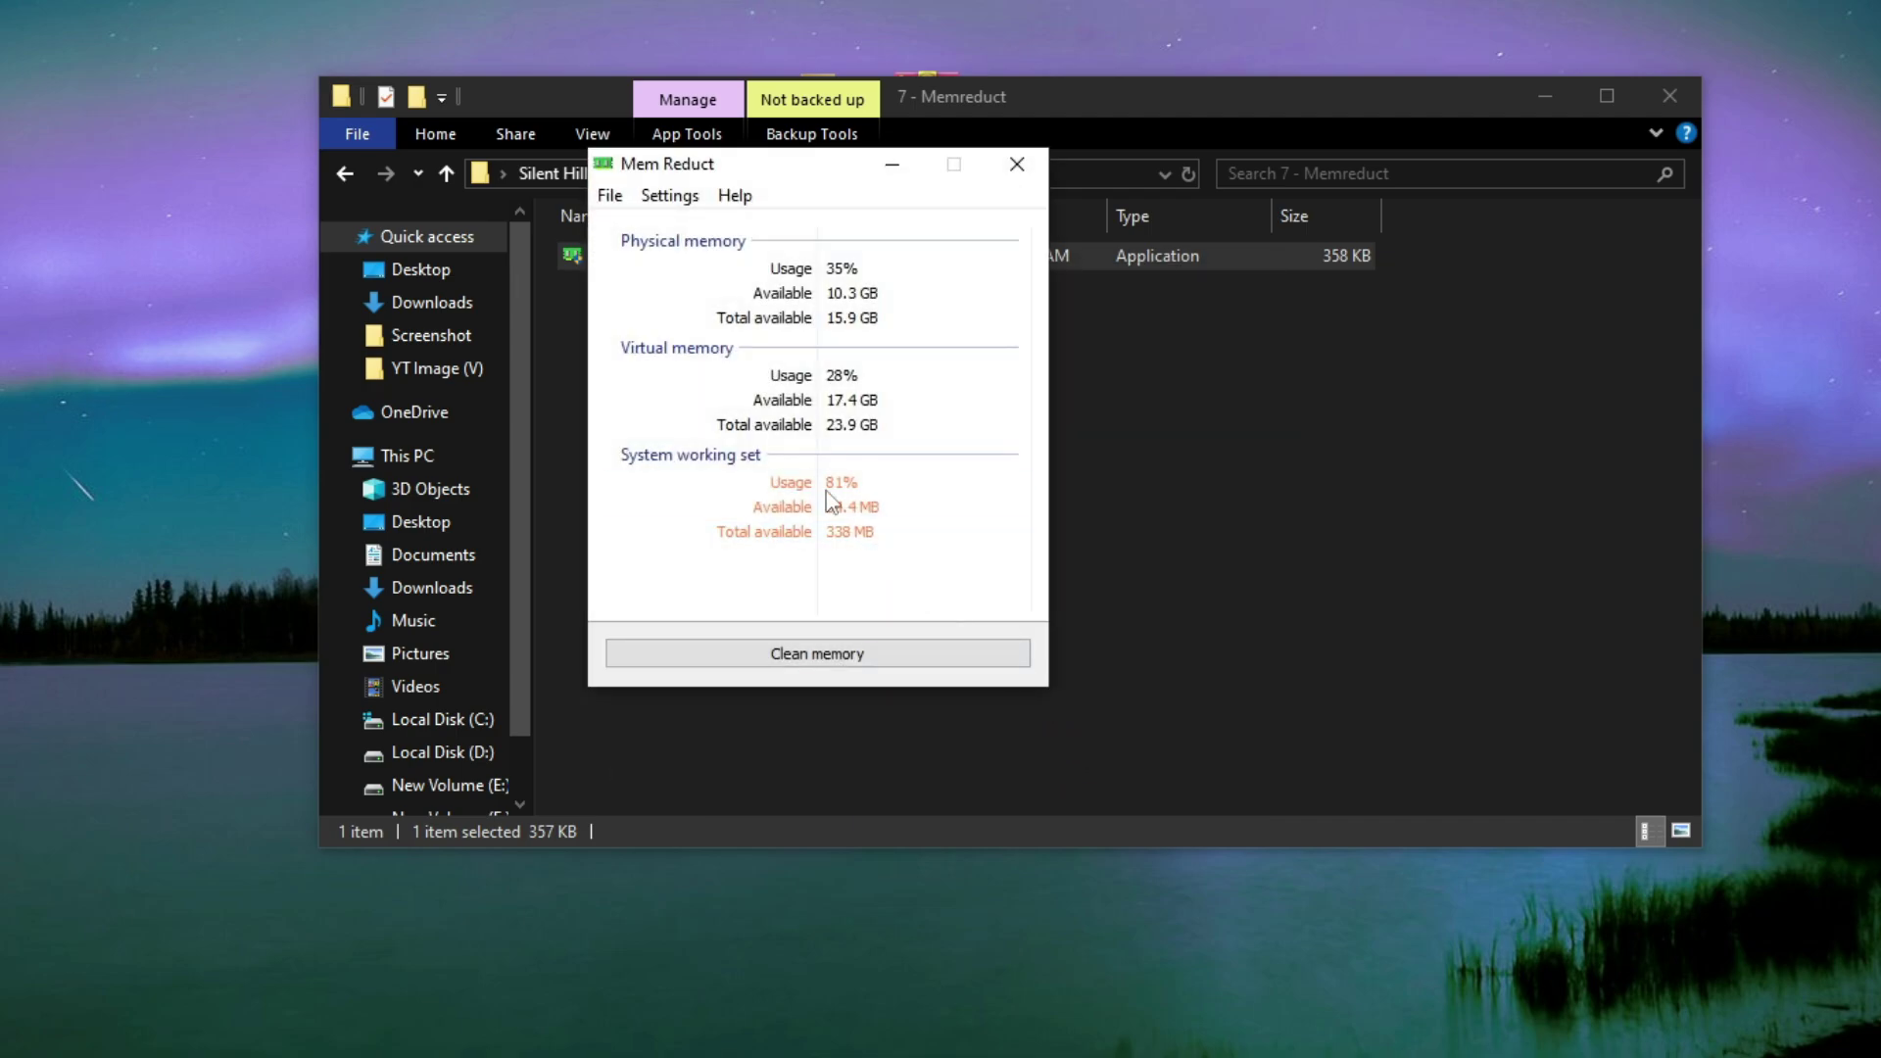
- Clean the memory with Mem Reduct, confirming the cleanup, and close its window
{"action": "left_click_drag", "start_coordinate": [800, 163], "coordinate": [880, 245]}
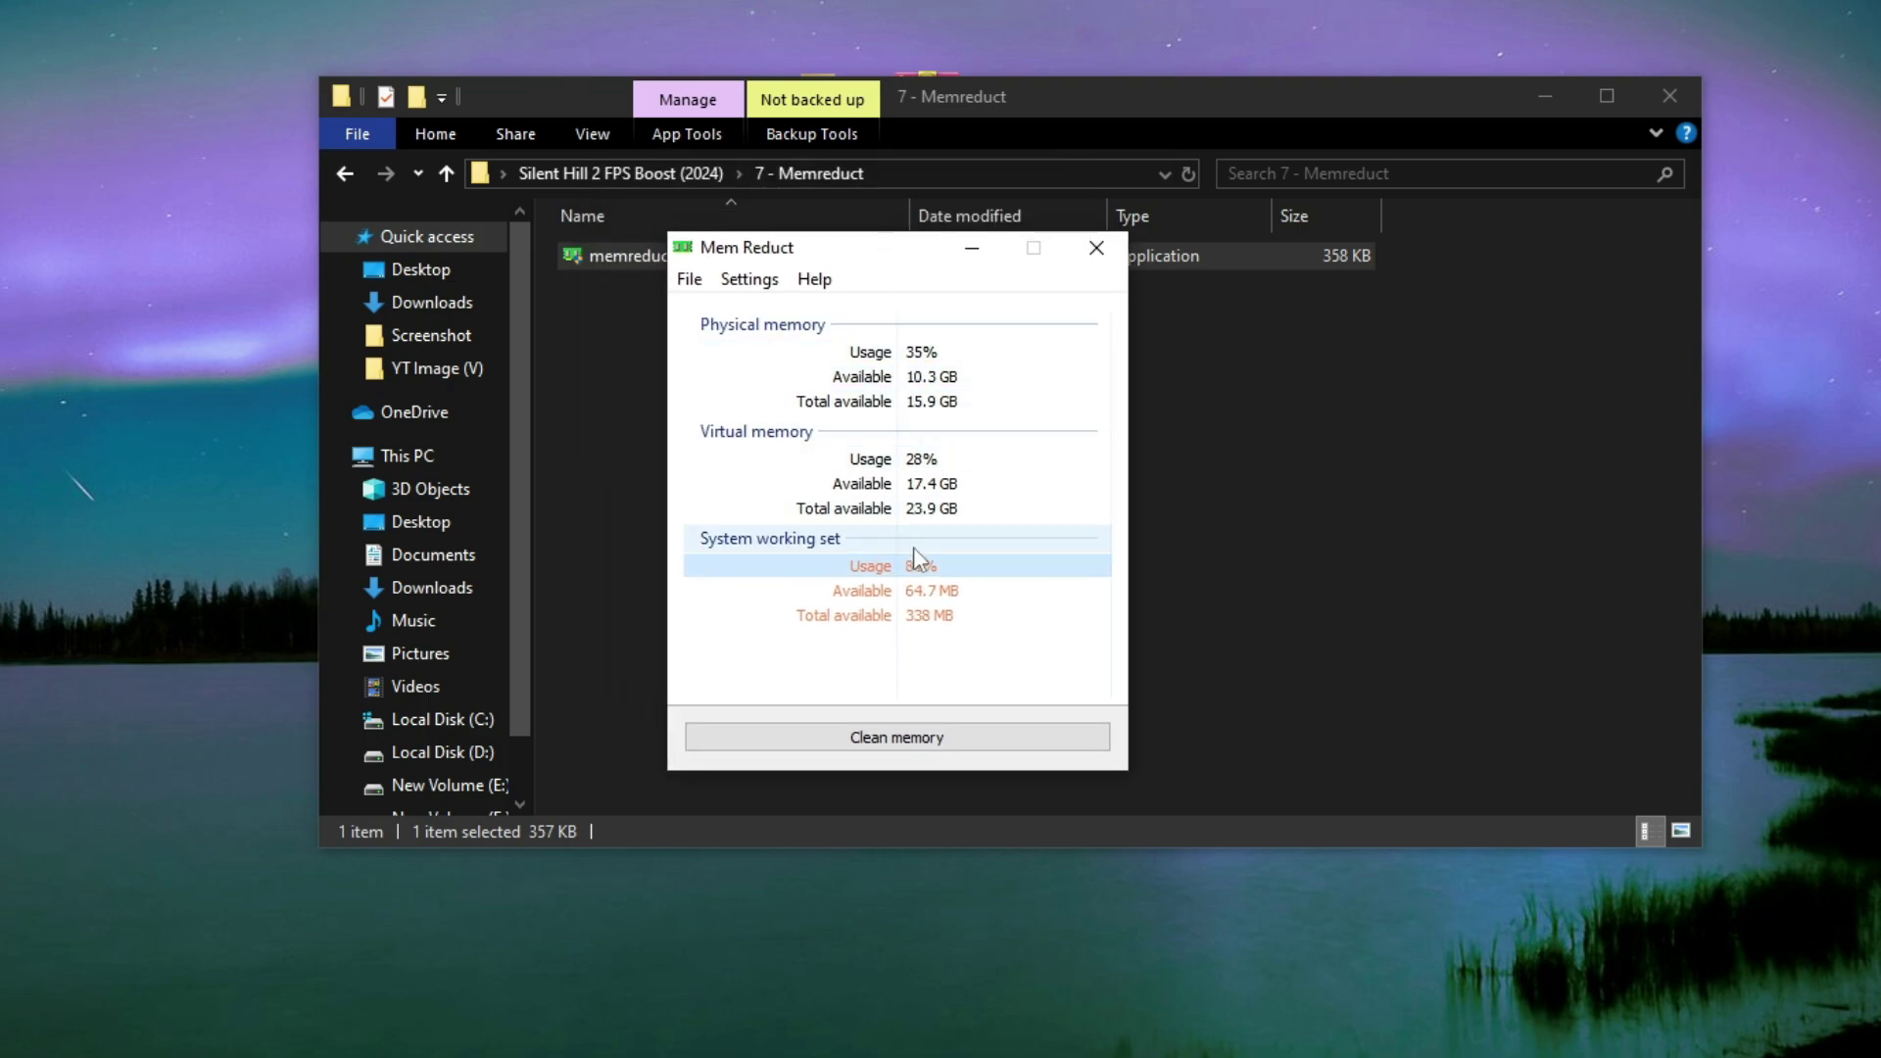
{"action": "left_click", "coordinate": [917, 737]}
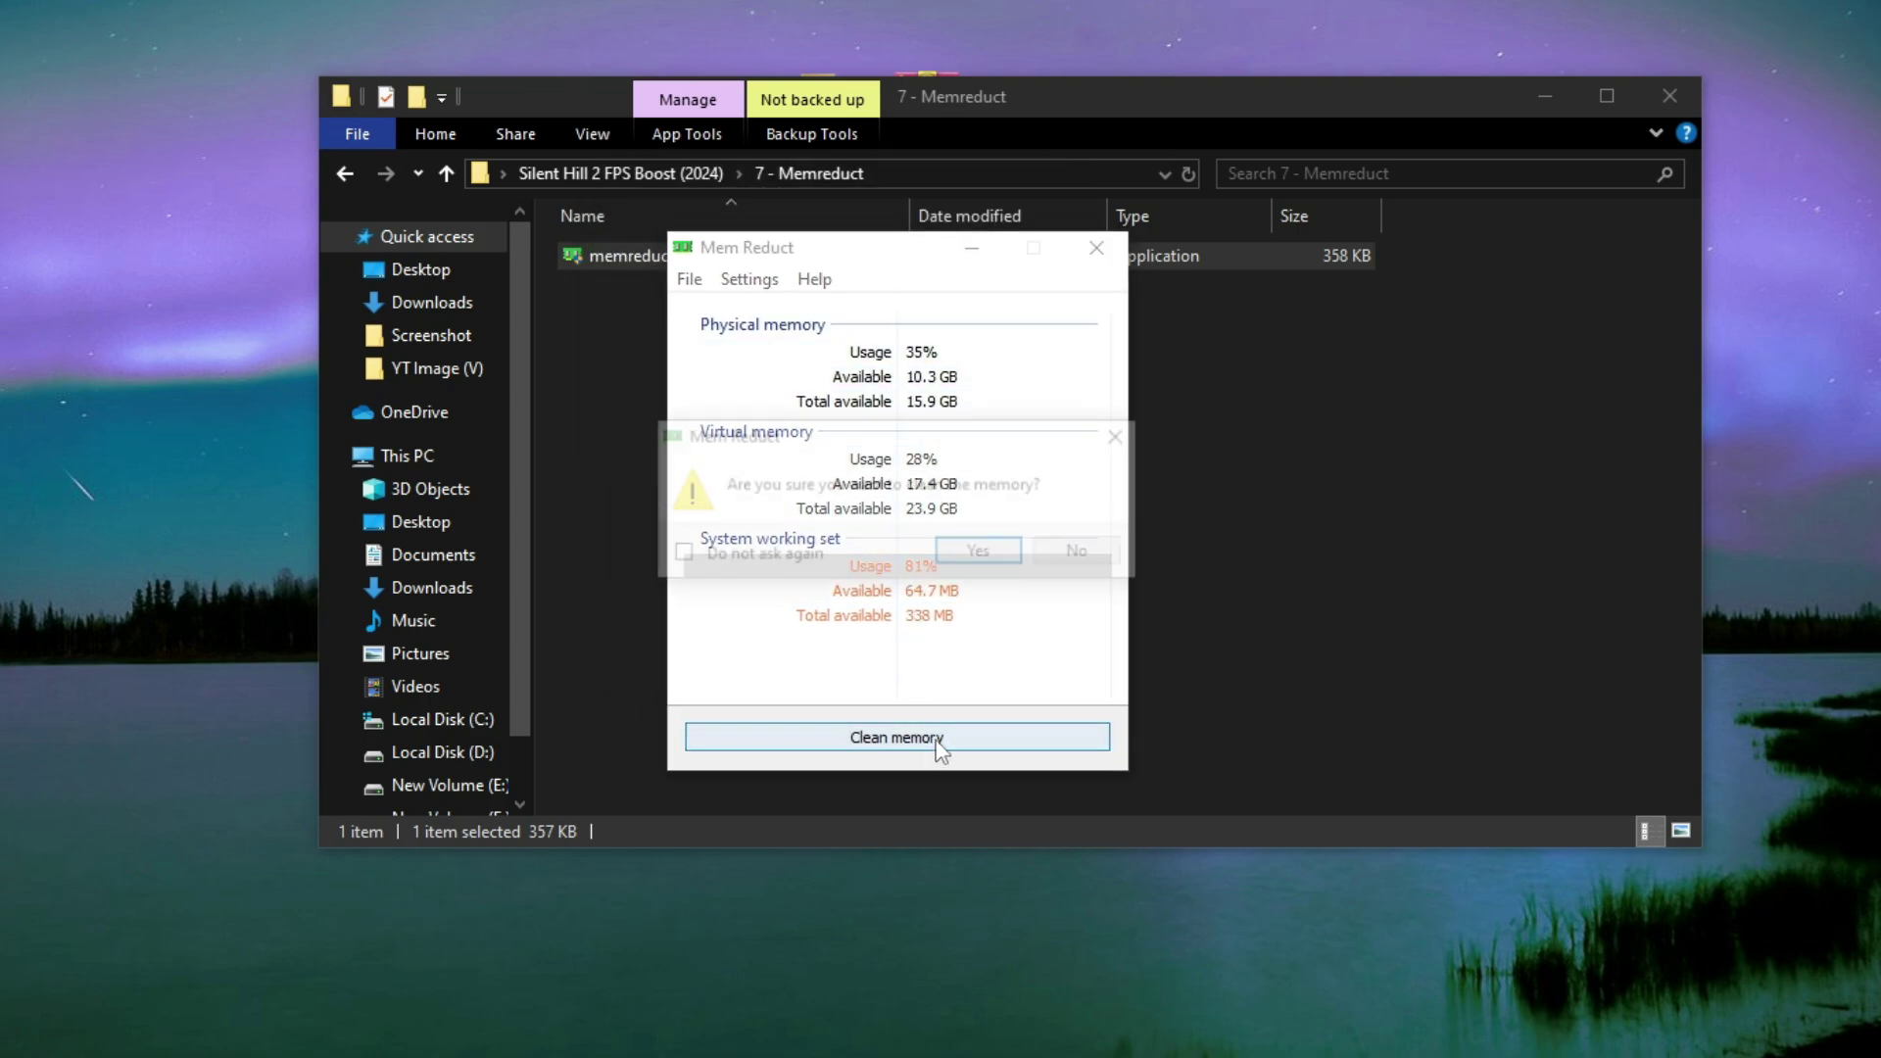
{"action": "left_click", "coordinate": [980, 553]}
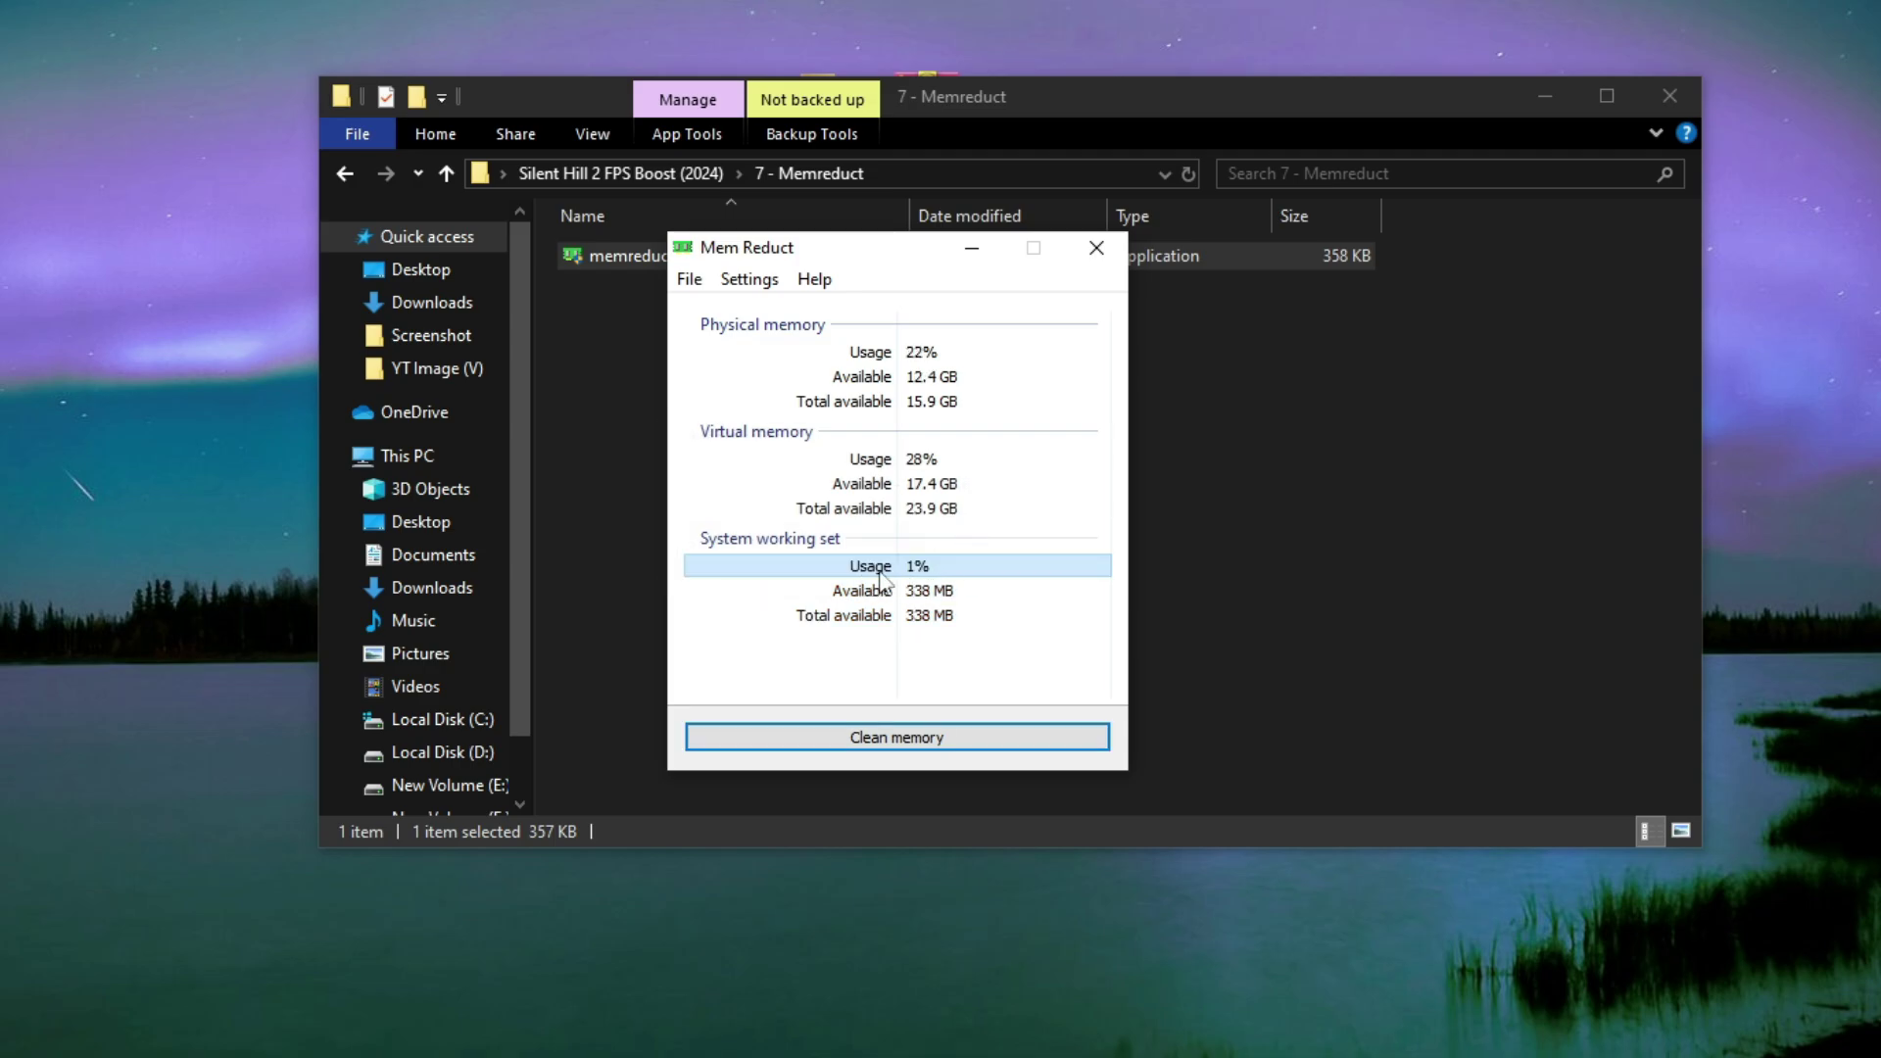
{"action": "left_click", "coordinate": [1094, 249]}
- Return to the pack's main folder, close its window and refresh the desktop
{"action": "left_click", "coordinate": [835, 364]}
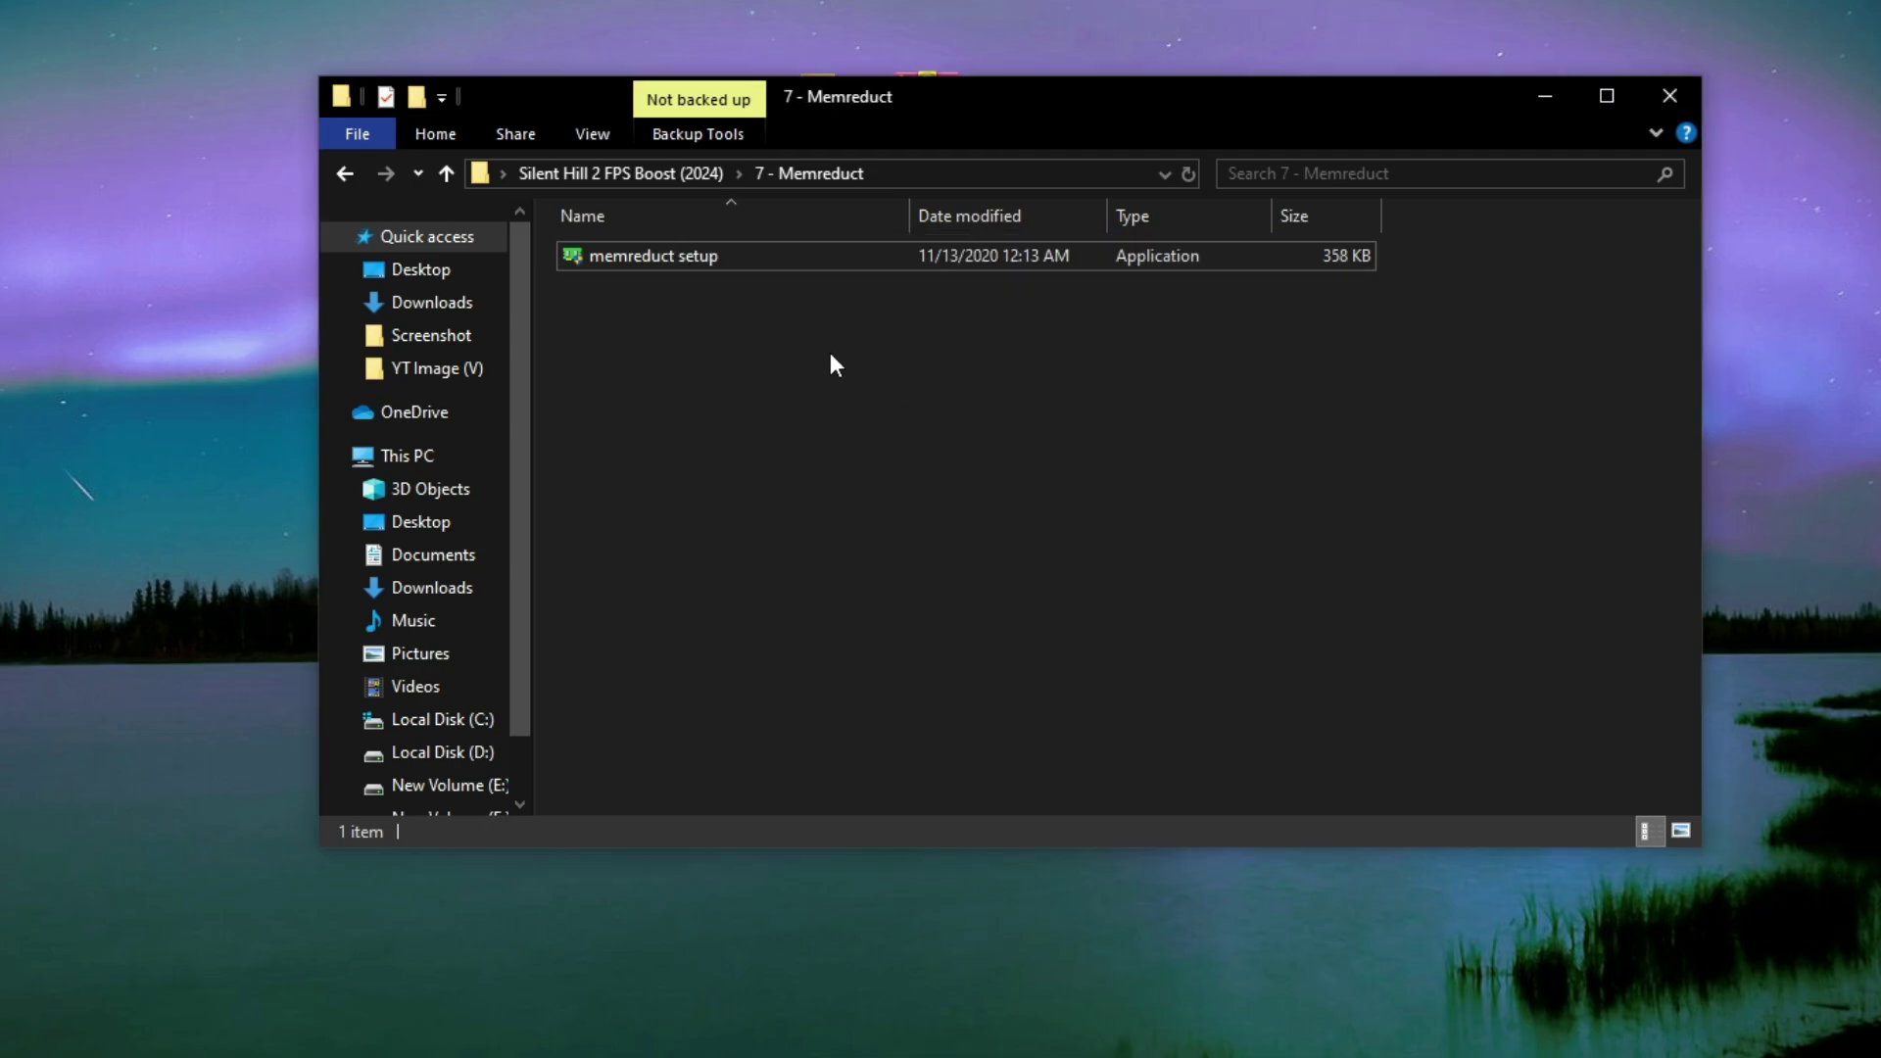
{"action": "left_click", "coordinate": [612, 174]}
{"action": "left_click", "coordinate": [1670, 96]}
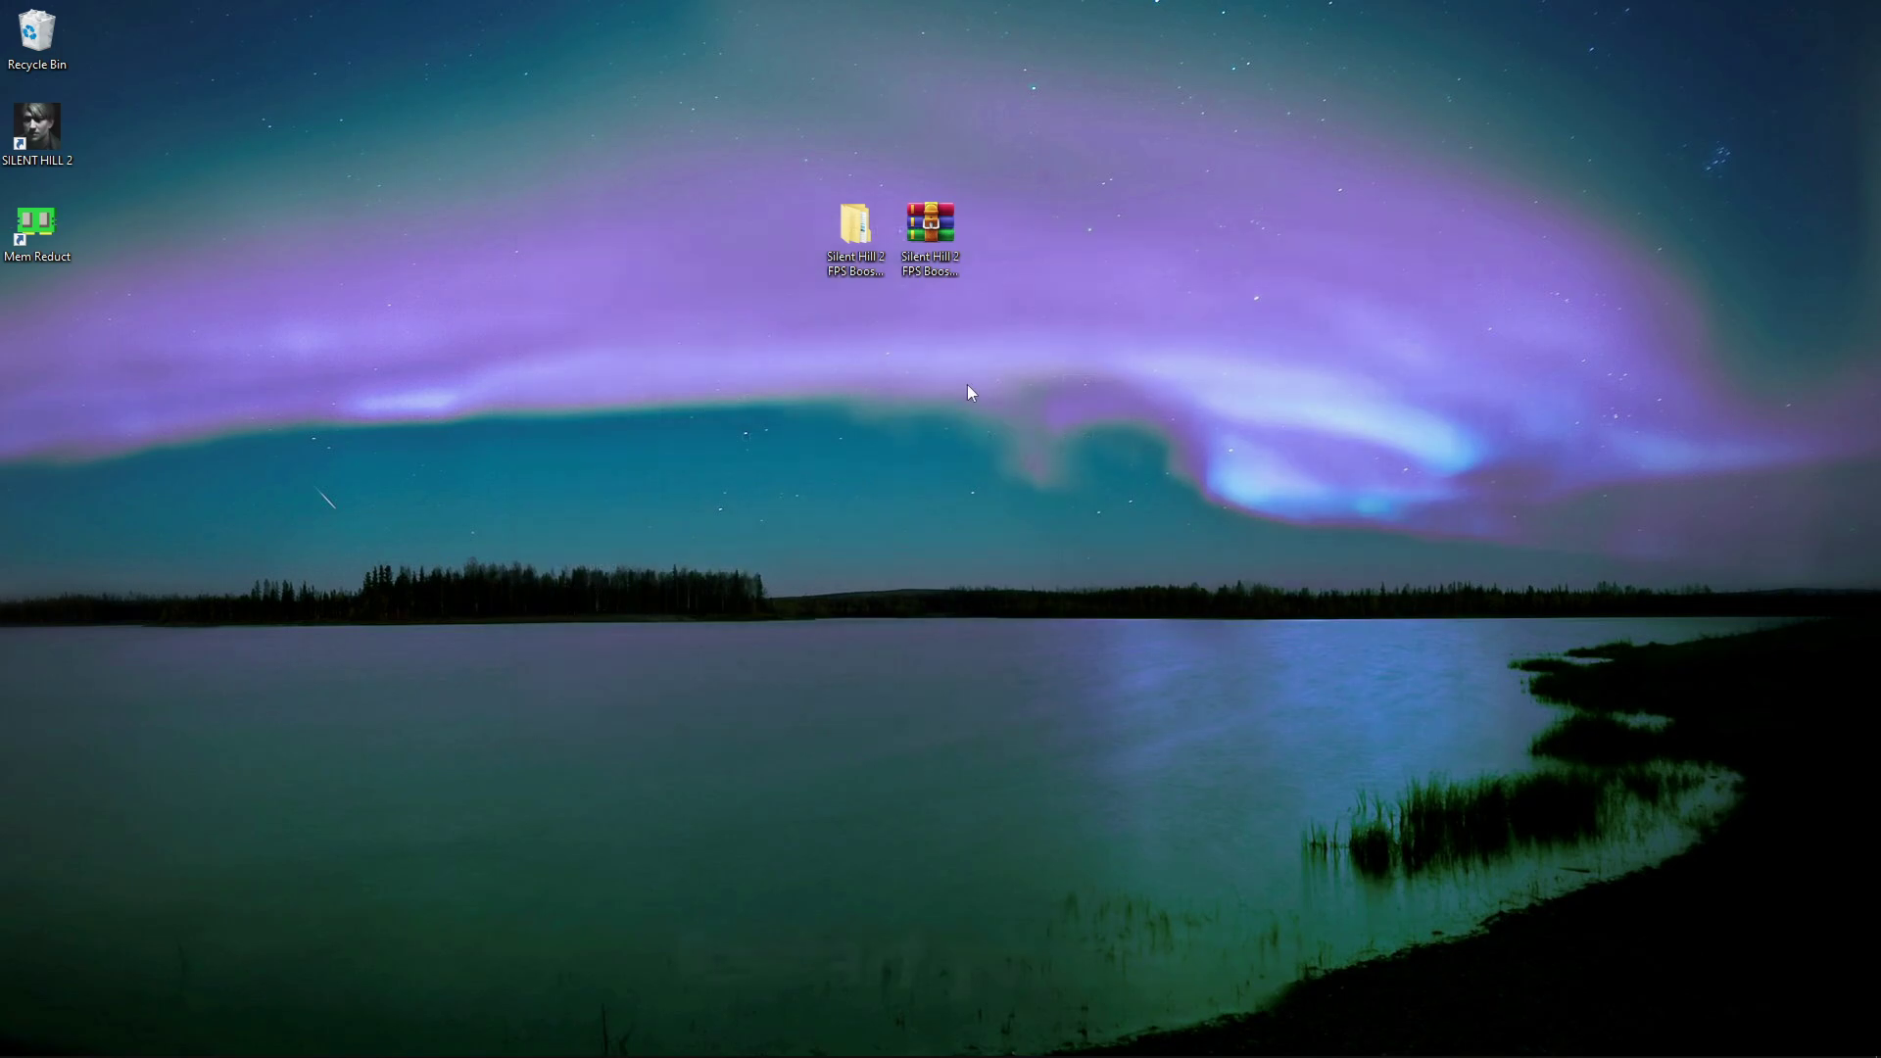
{"action": "right_click", "coordinate": [918, 417]}
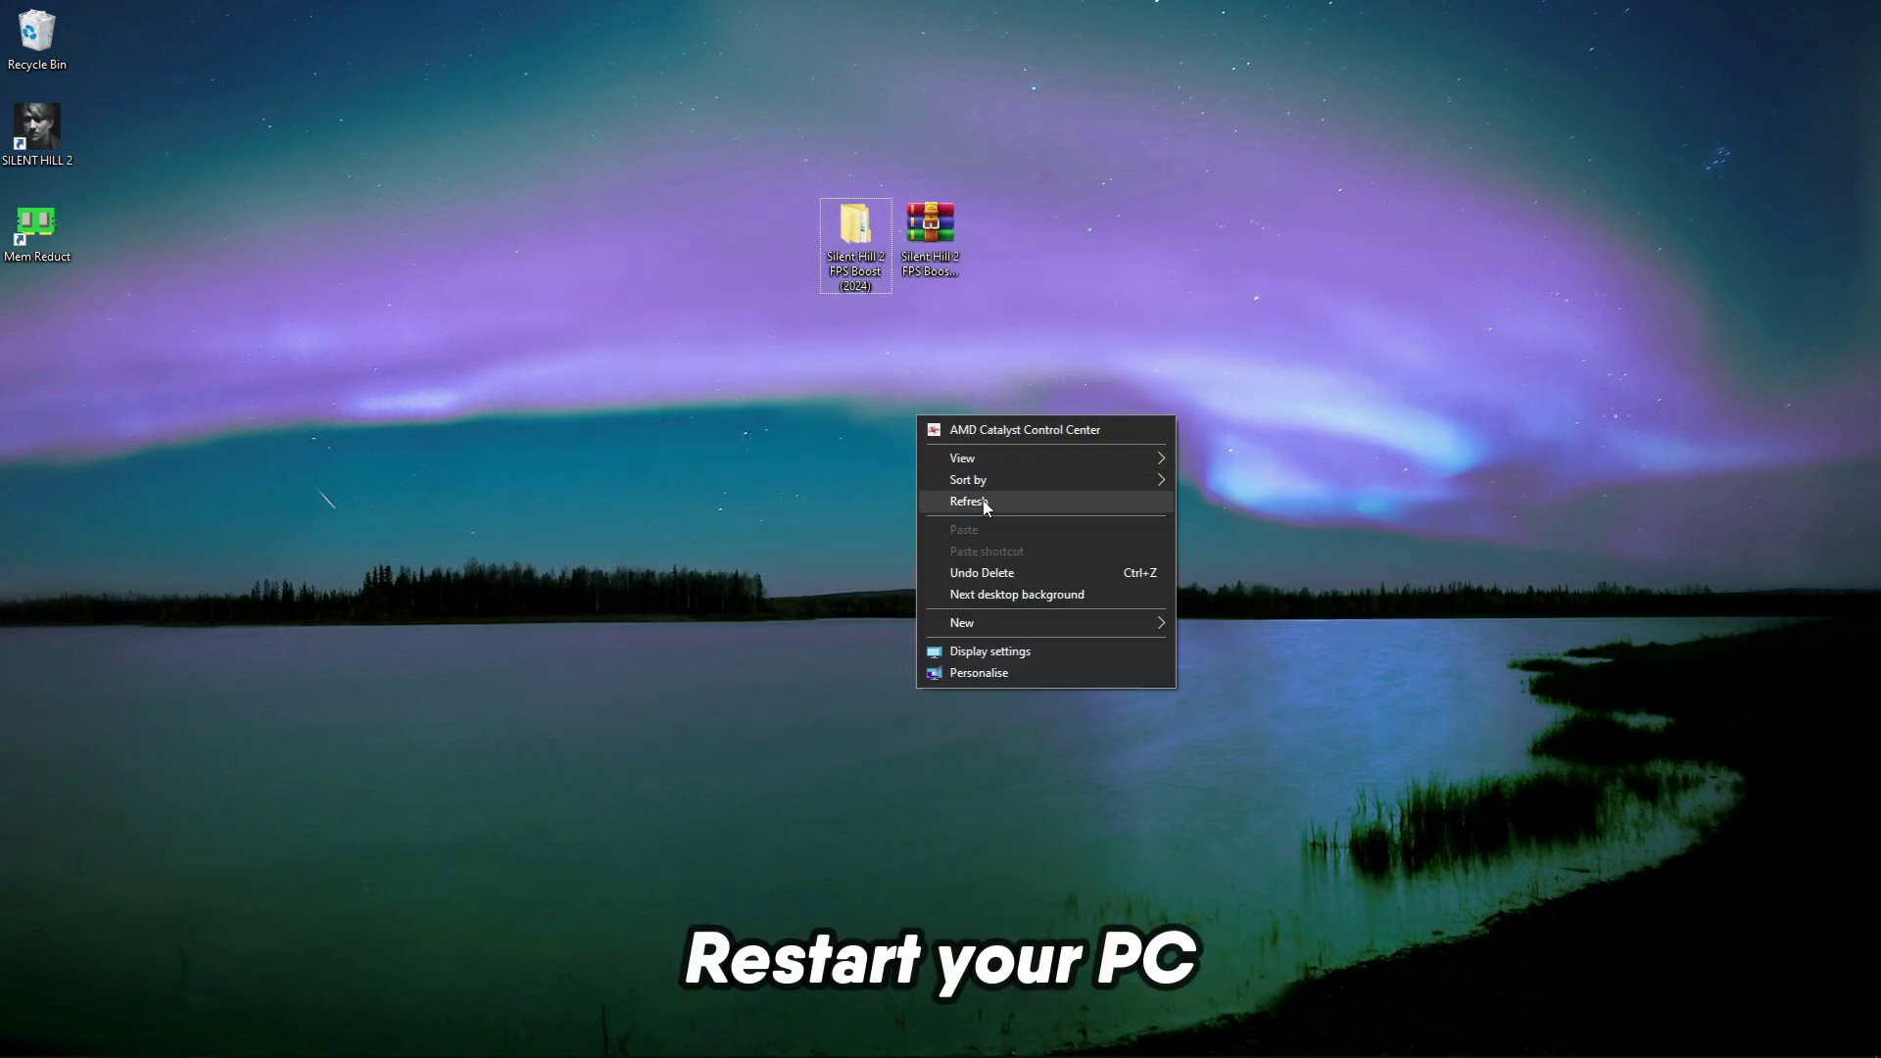